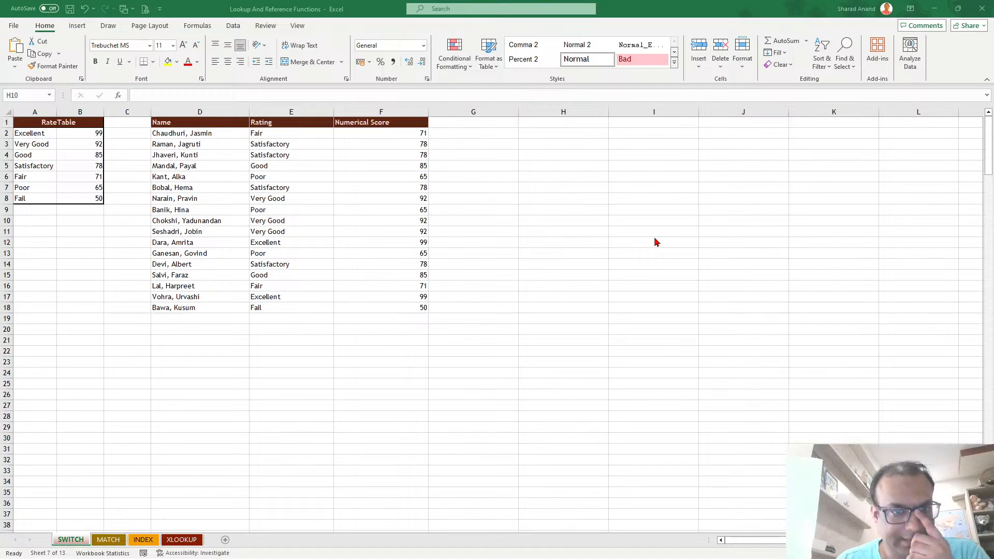
Examine the RateTable ratings and the Name, Rating and Numerical Score columns on the SWITCH sheet.
click(47, 132)
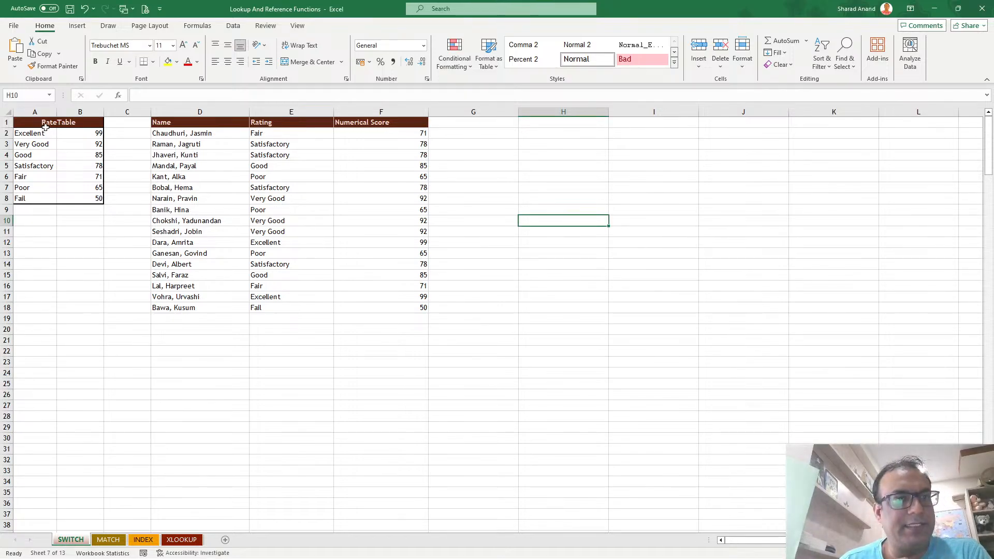
drag(46, 127, 45, 200)
click(82, 286)
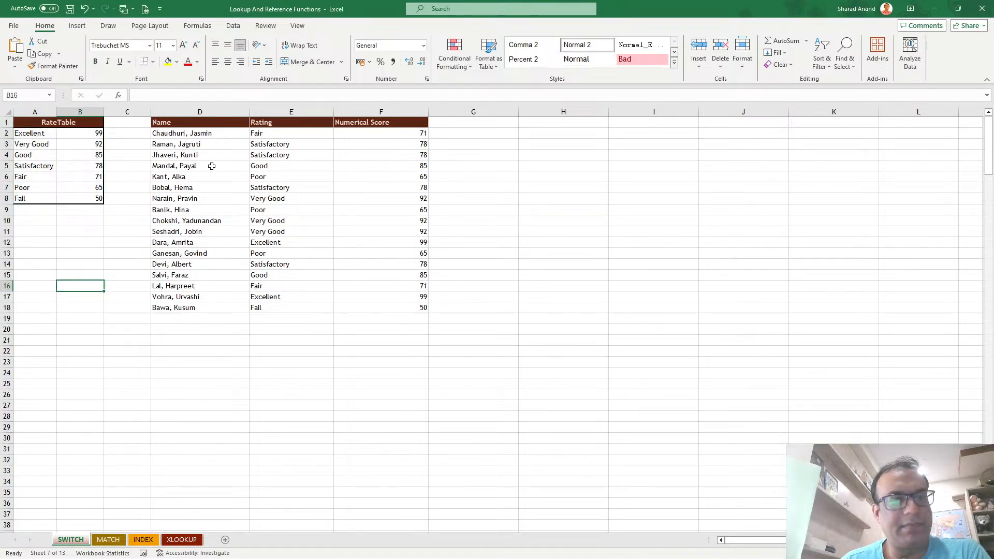
drag(193, 133, 191, 307)
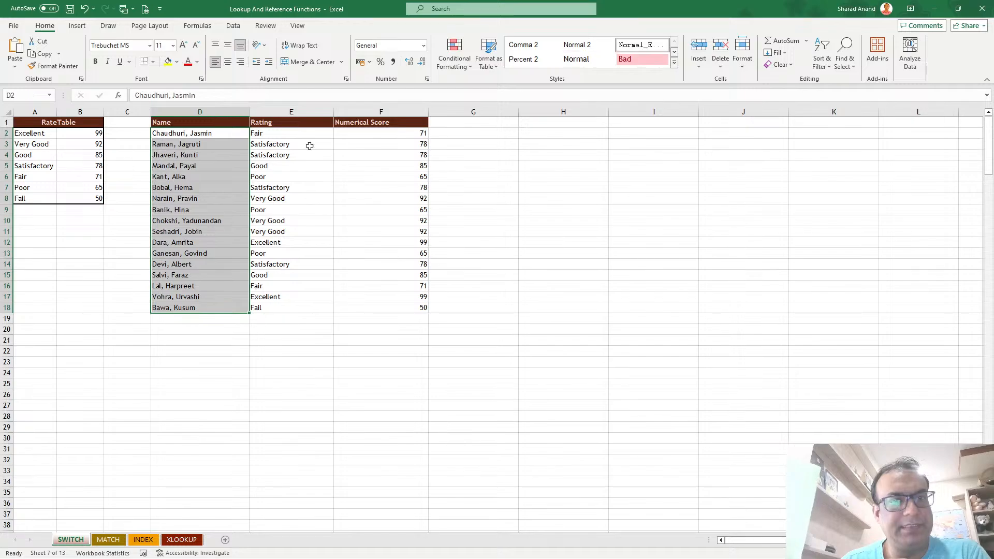
drag(295, 133, 291, 306)
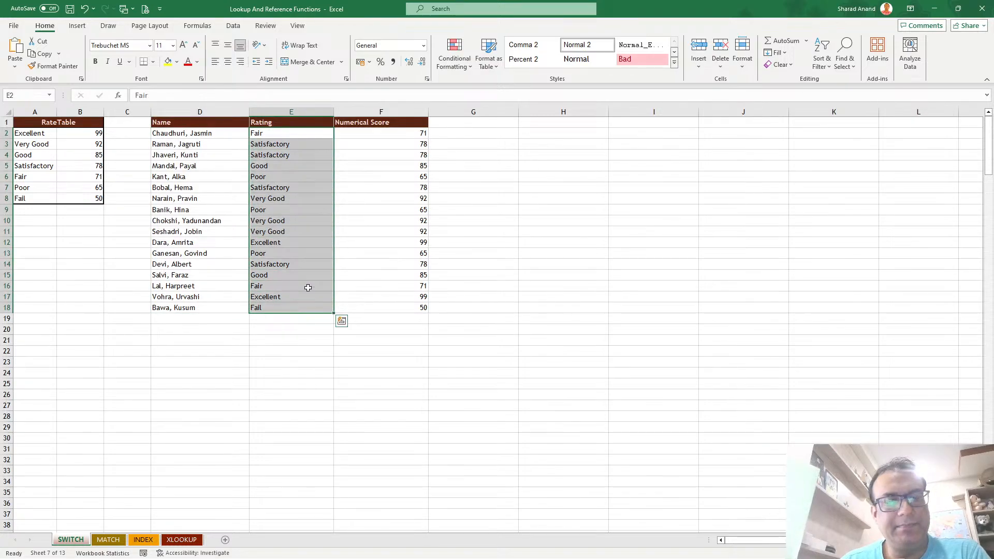
drag(387, 133, 379, 312)
click(296, 136)
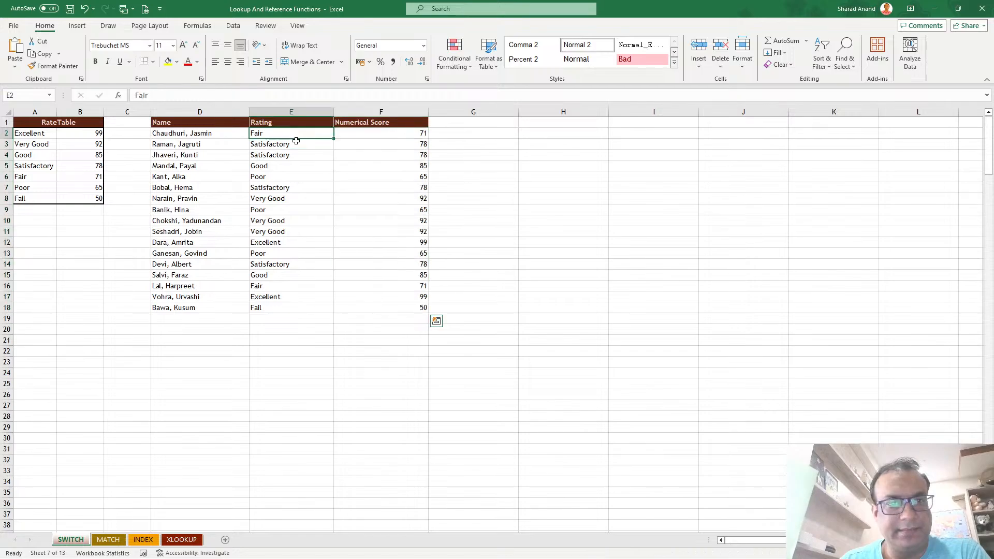
drag(296, 137, 293, 322)
drag(388, 134, 379, 322)
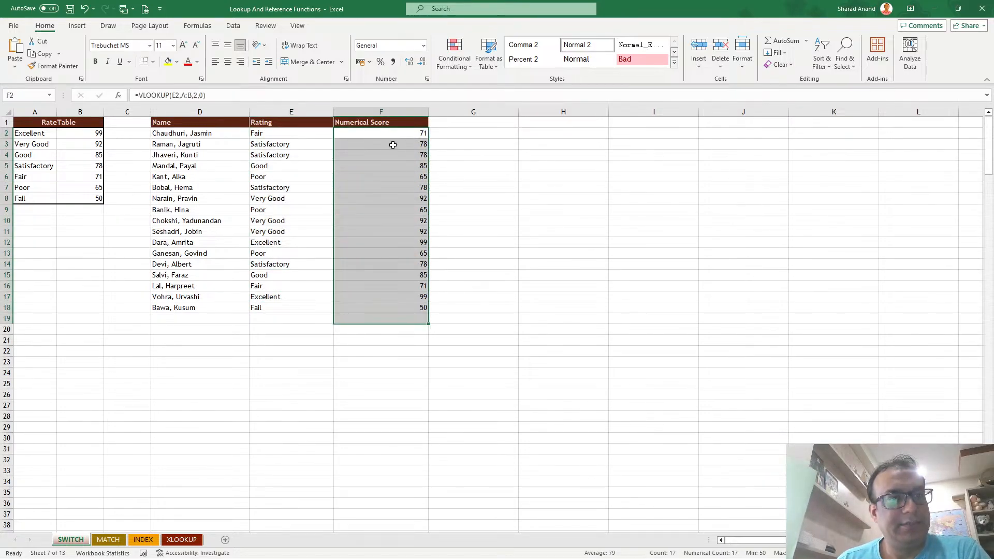
click(52, 132)
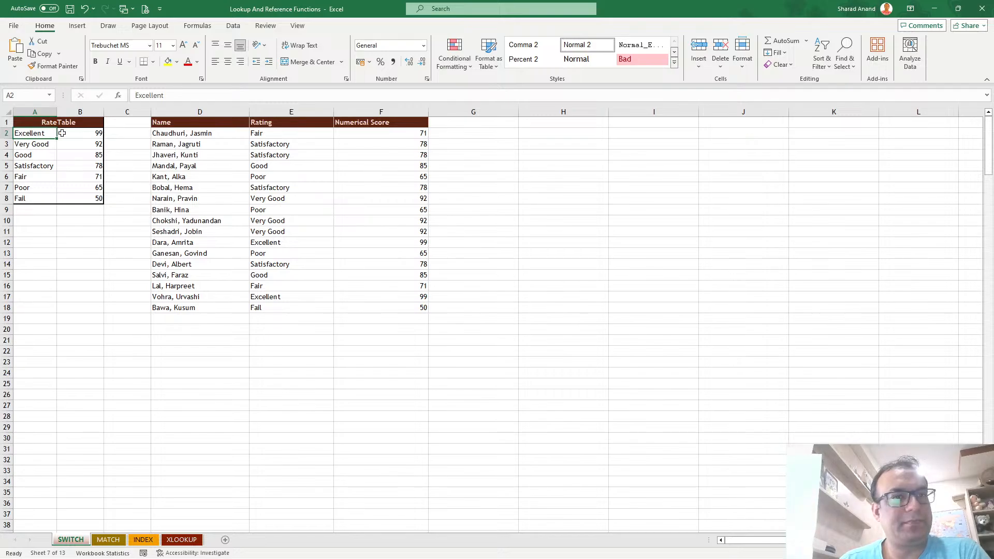
click(394, 143)
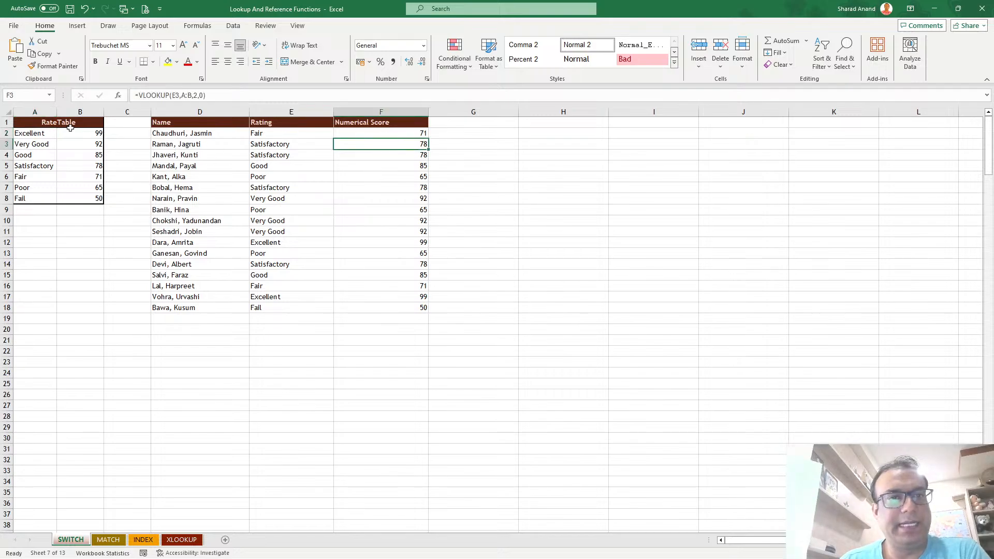
Inspect the VLOOKUP formula in F2 and compare several ratings and numerical scores with the RateTable.
click(378, 133)
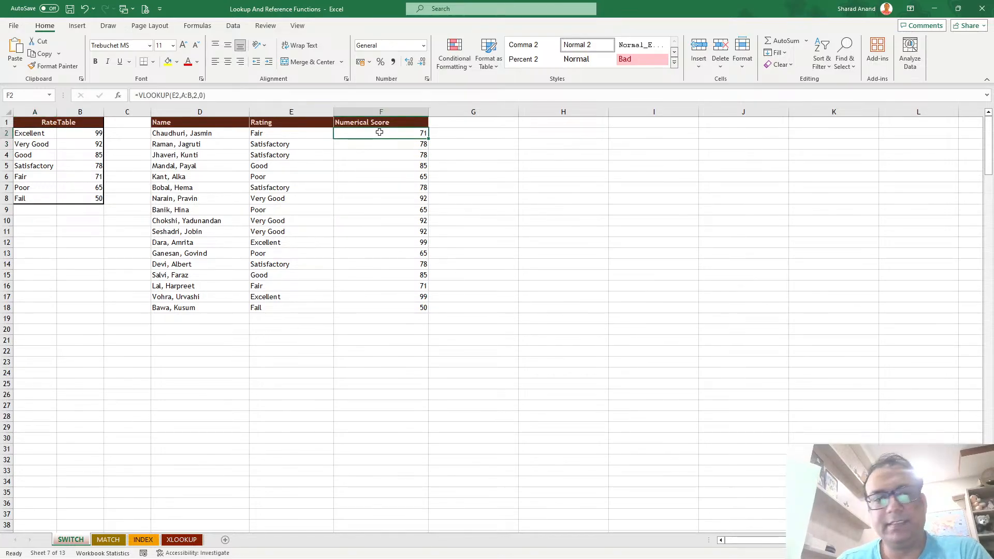
double_click(380, 132)
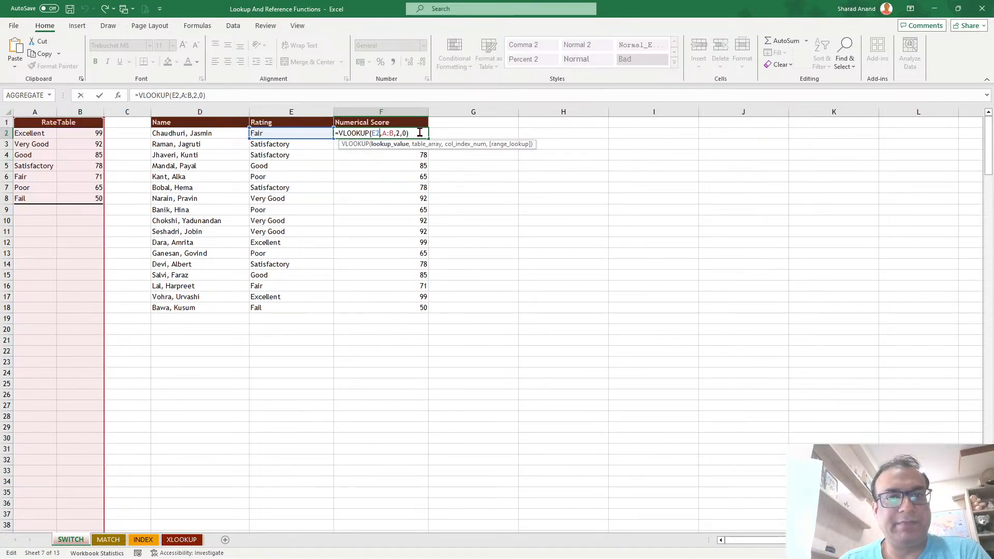
key(ctrl+Return)
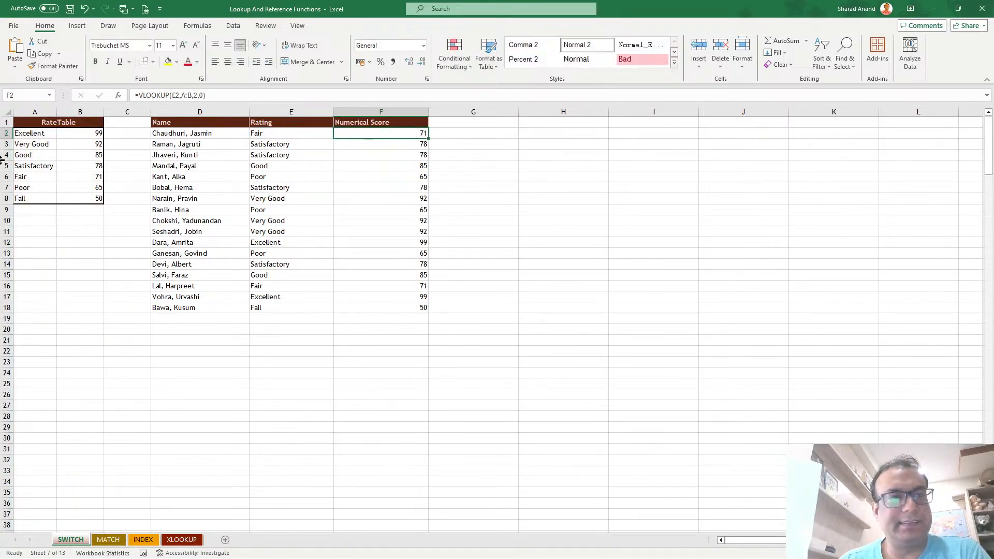
click(289, 144)
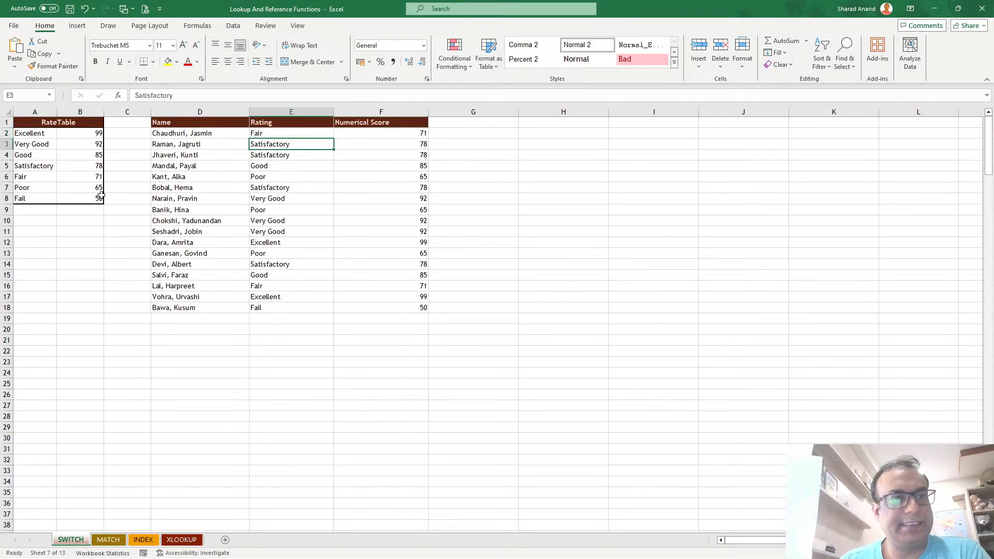
click(288, 168)
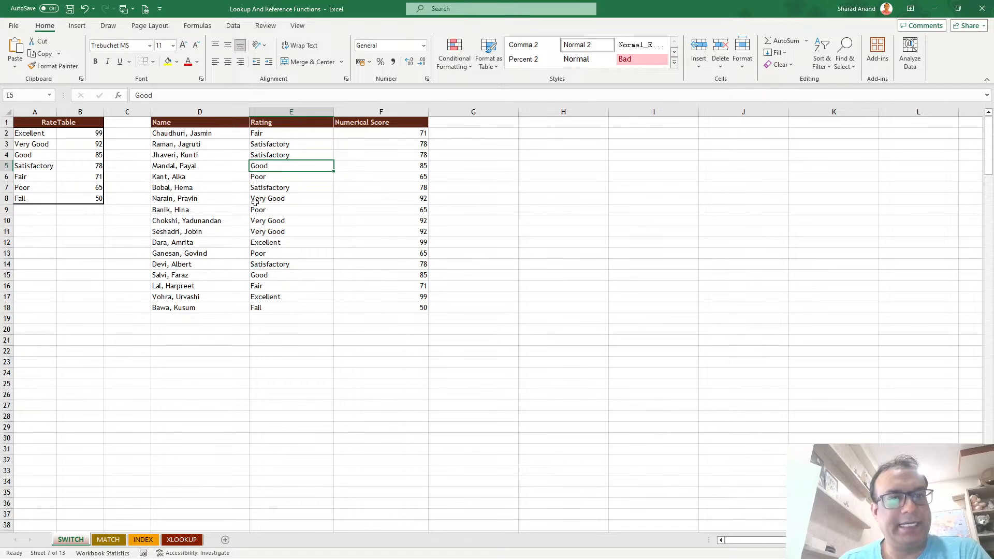
click(295, 241)
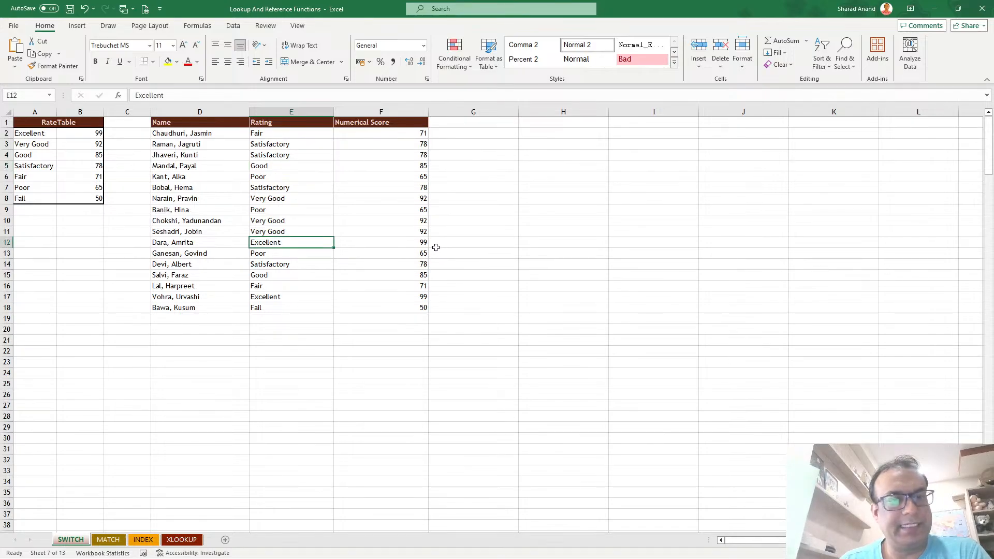
click(419, 240)
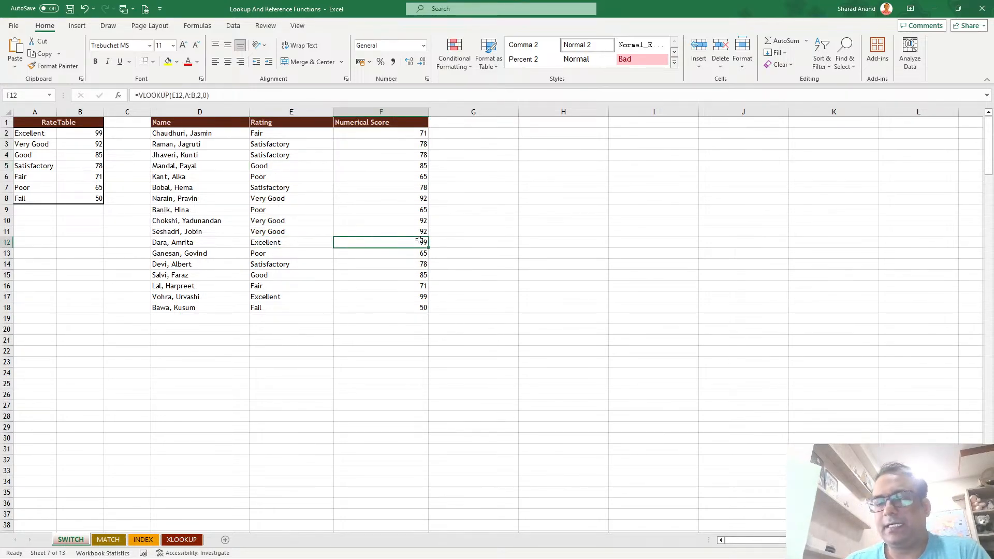
drag(366, 131, 367, 309)
drag(23, 124, 72, 205)
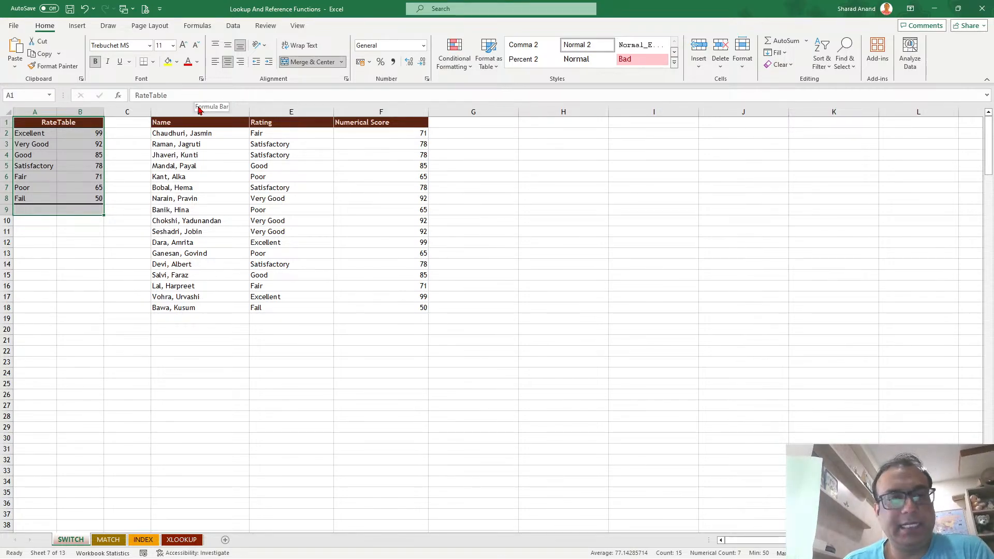
Review the lookup arguments of the F2 formula again, checking the names, ratings and scores against the RateTable entries.
click(191, 167)
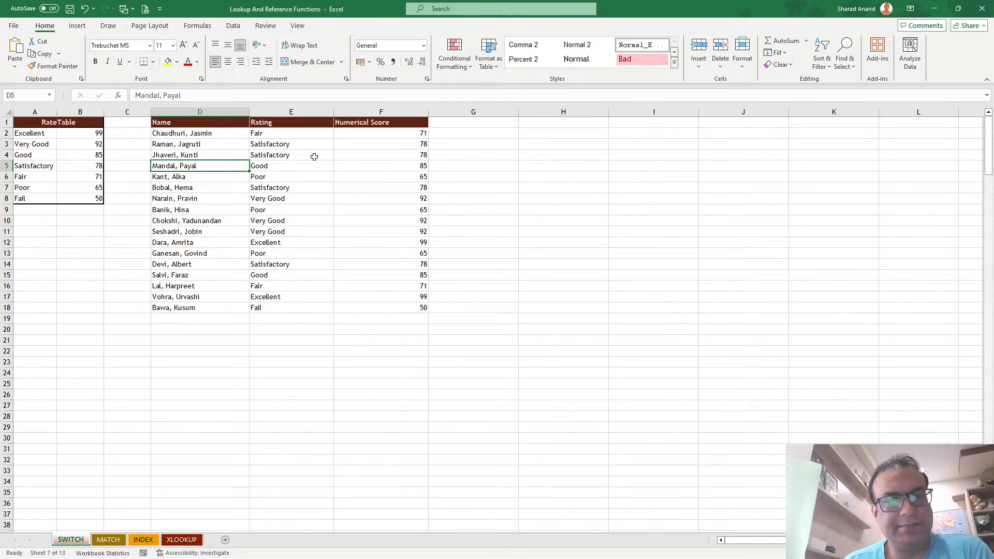
drag(213, 134, 214, 308)
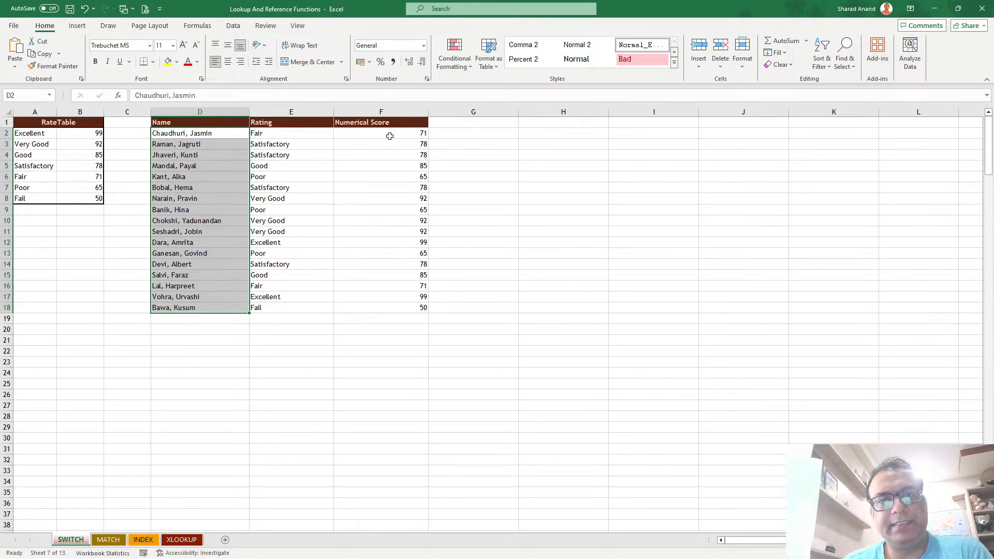
click(390, 136)
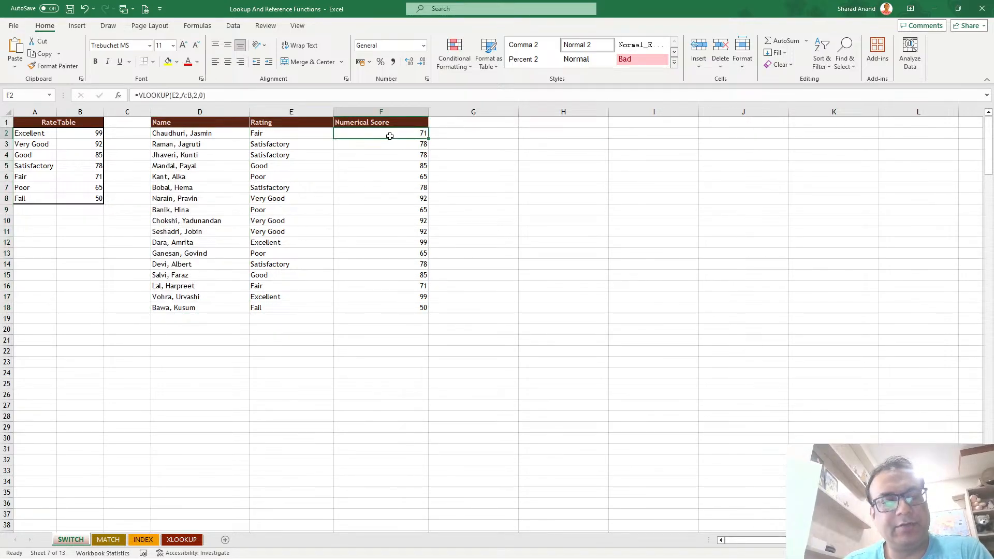
double_click(390, 135)
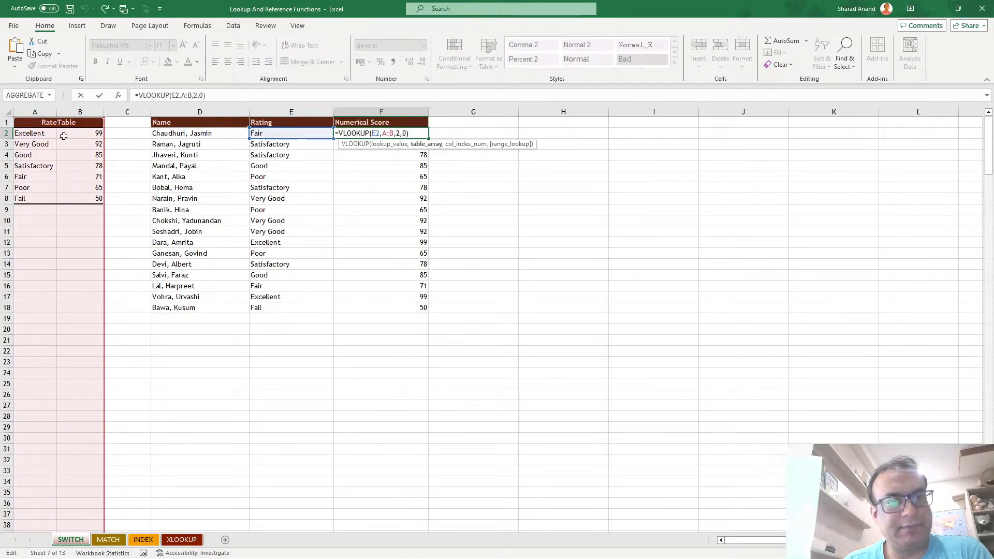
key(Escape)
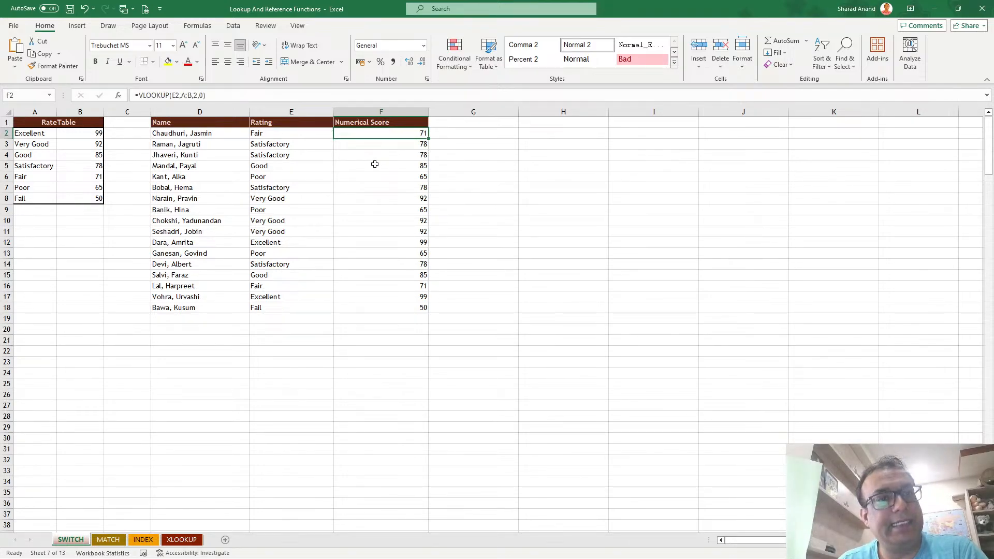
click(43, 170)
click(42, 154)
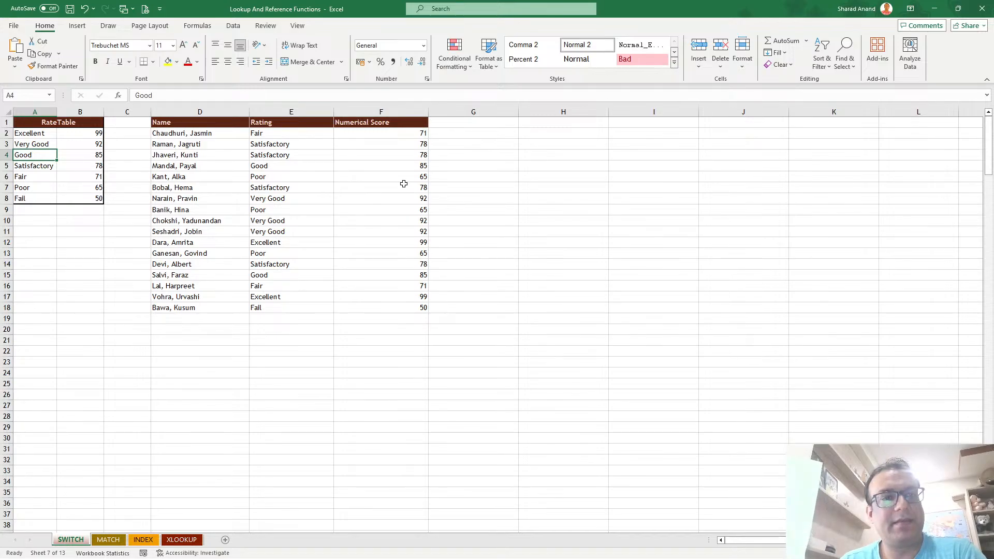
click(38, 135)
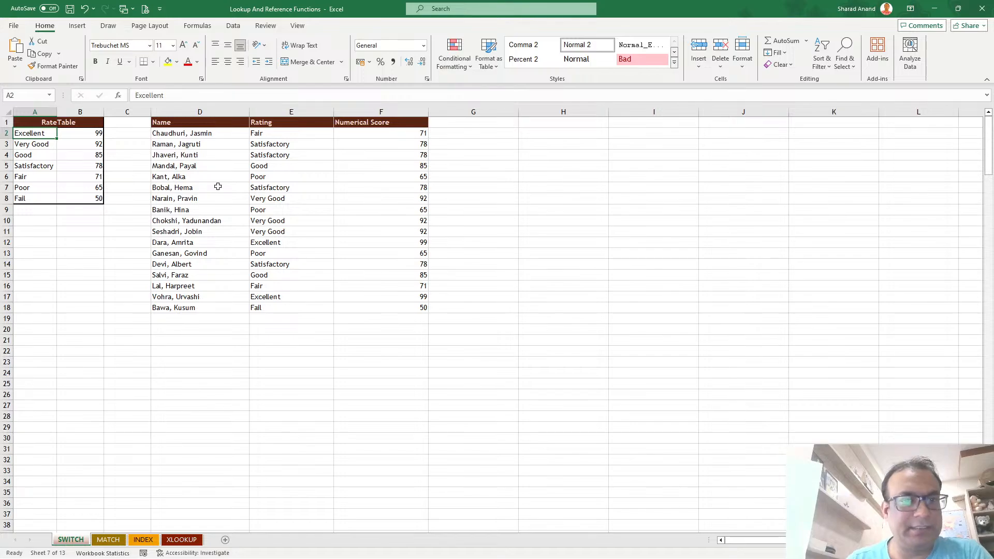
drag(264, 144, 388, 306)
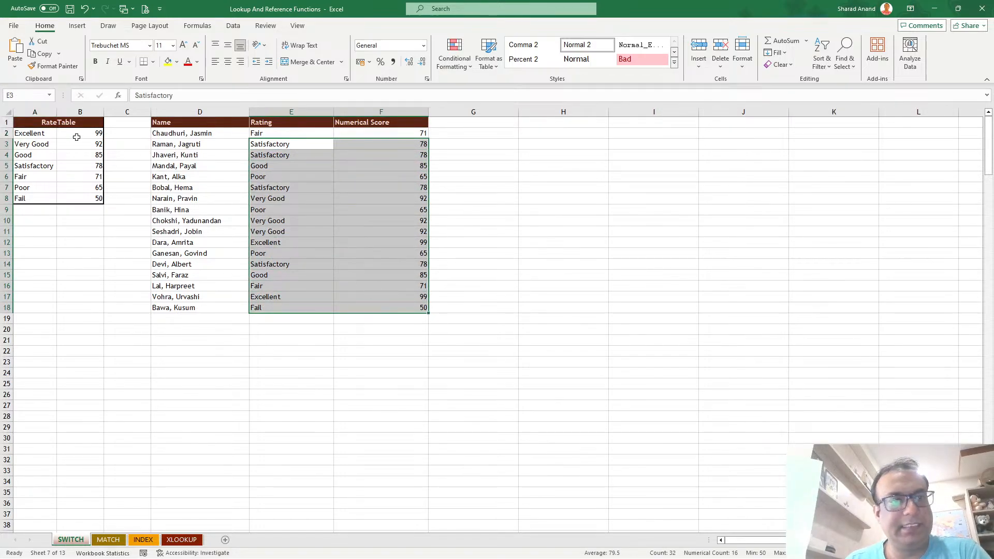
Try clearing the Good and Satisfactory labels in A4 and A5 one at a time, undoing each deletion.
click(44, 134)
key(Down)
key(Down)
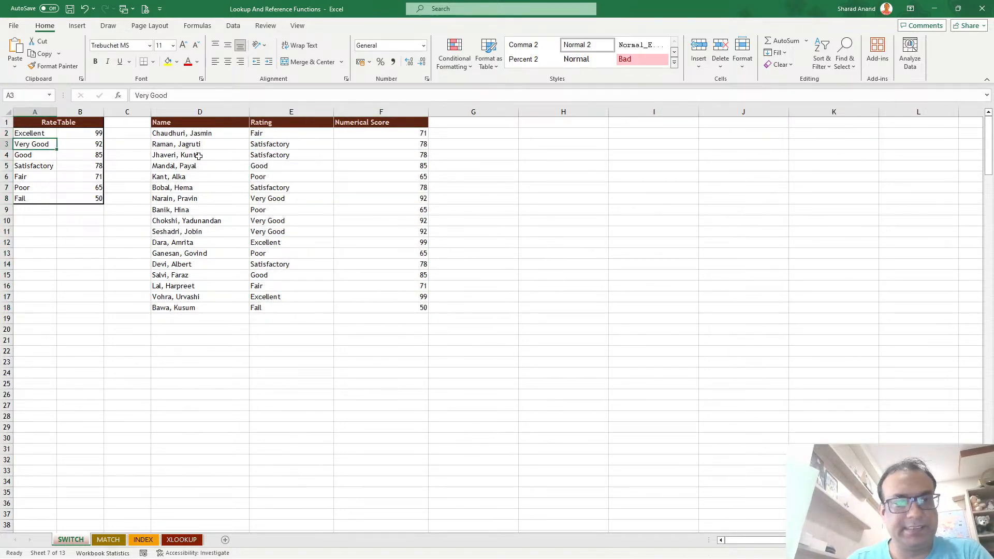
key(Delete)
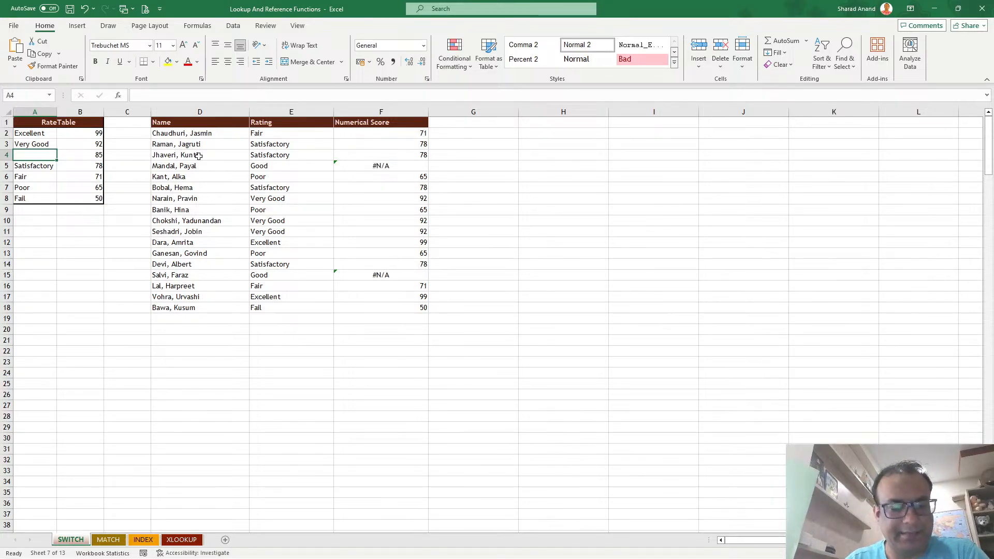
key(ctrl+z)
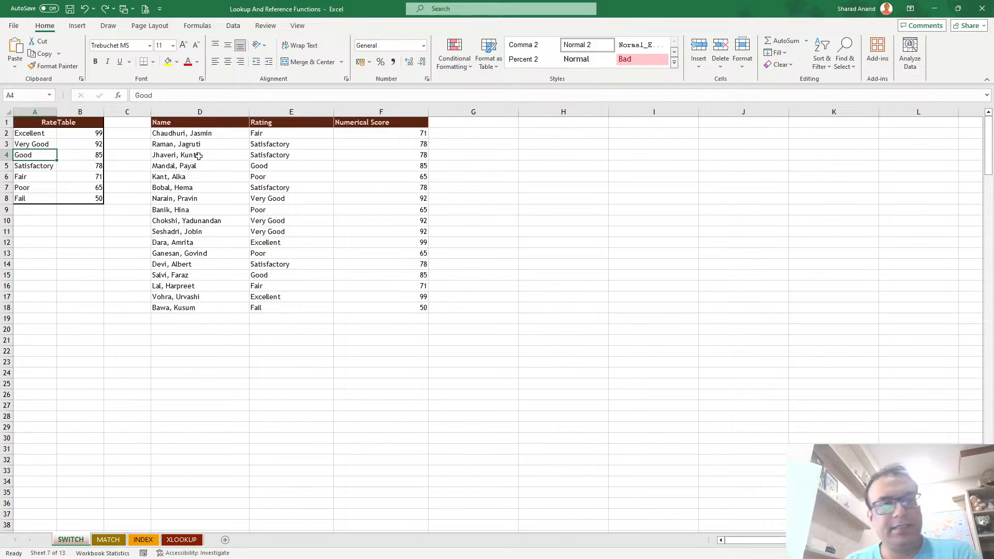
key(Down)
key(Delete)
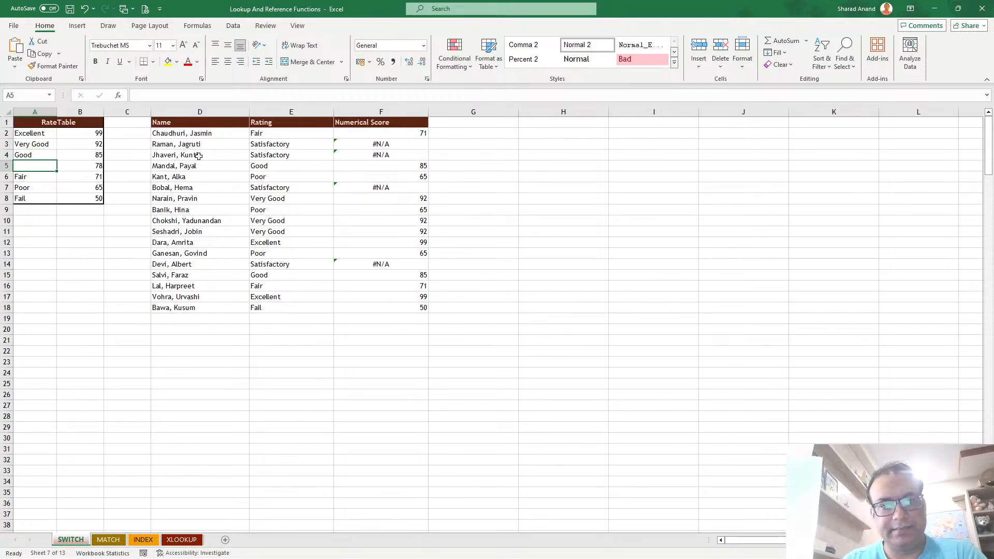
key(ctrl+z)
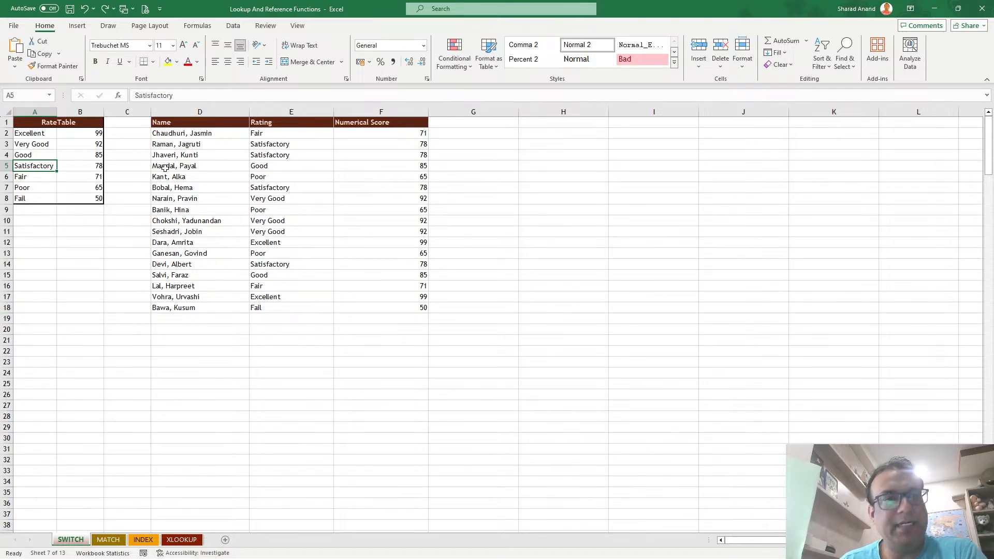
Add a Switch header in G1 beside Numerical Score, narrowing column F and widening column G.
drag(35, 133, 80, 203)
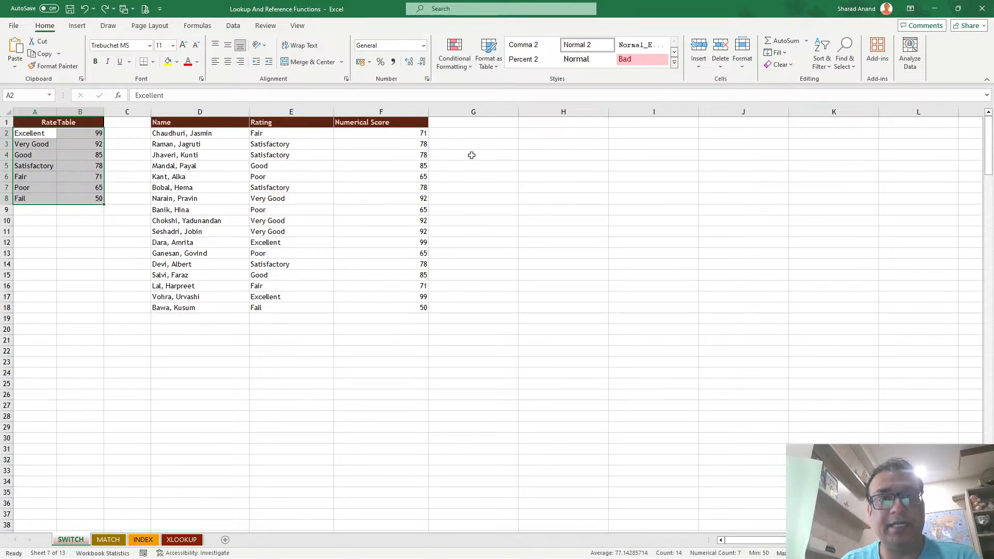
drag(428, 112, 400, 111)
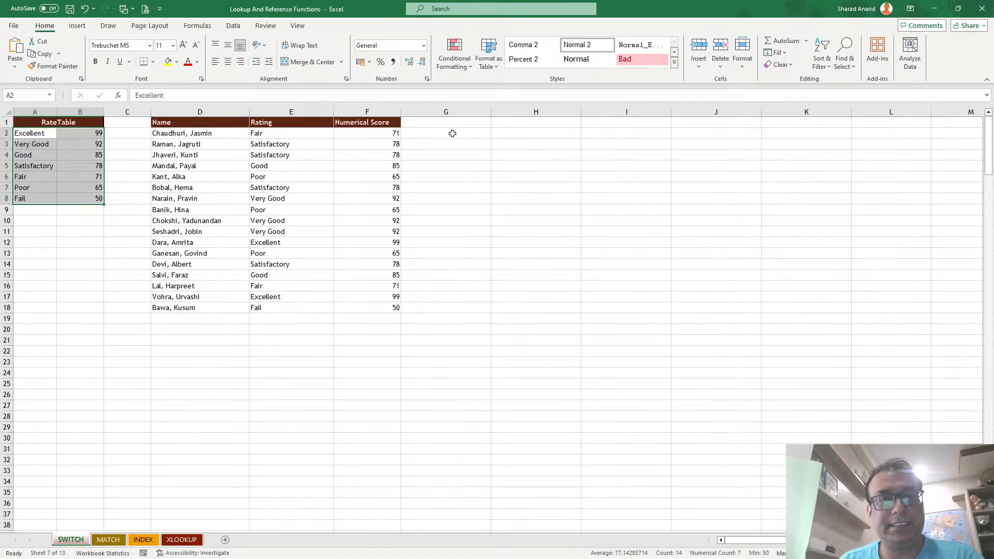
click(466, 122)
drag(490, 112, 547, 112)
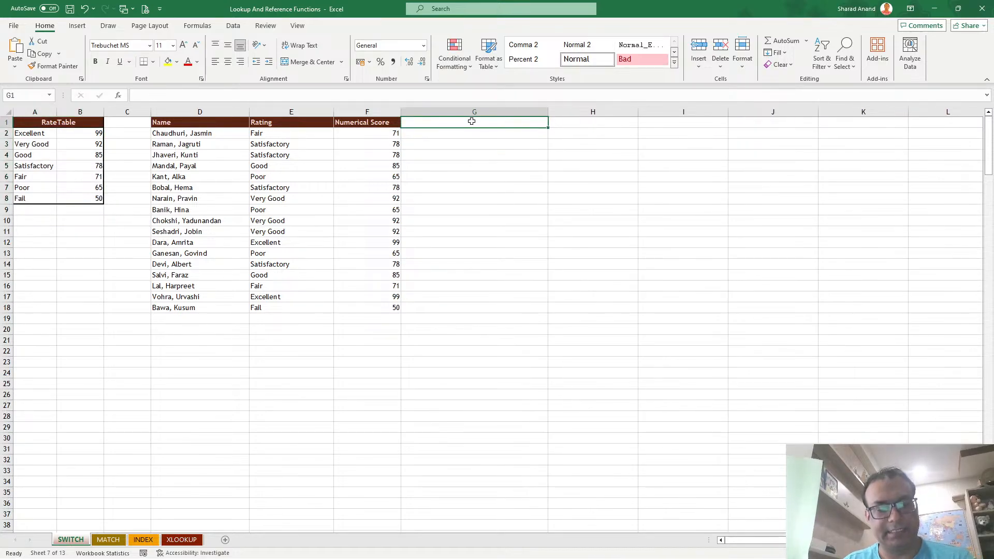
text(Switch)
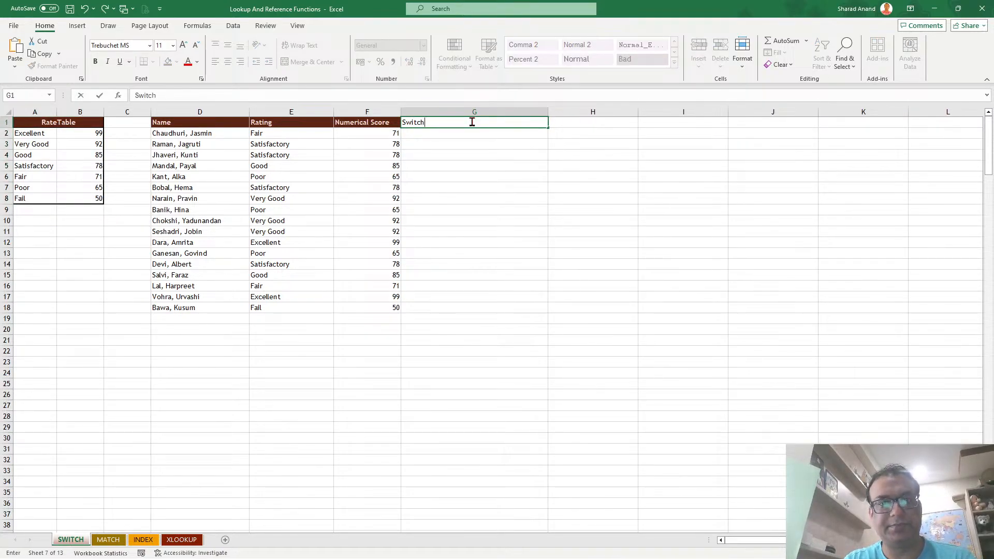
key(Return)
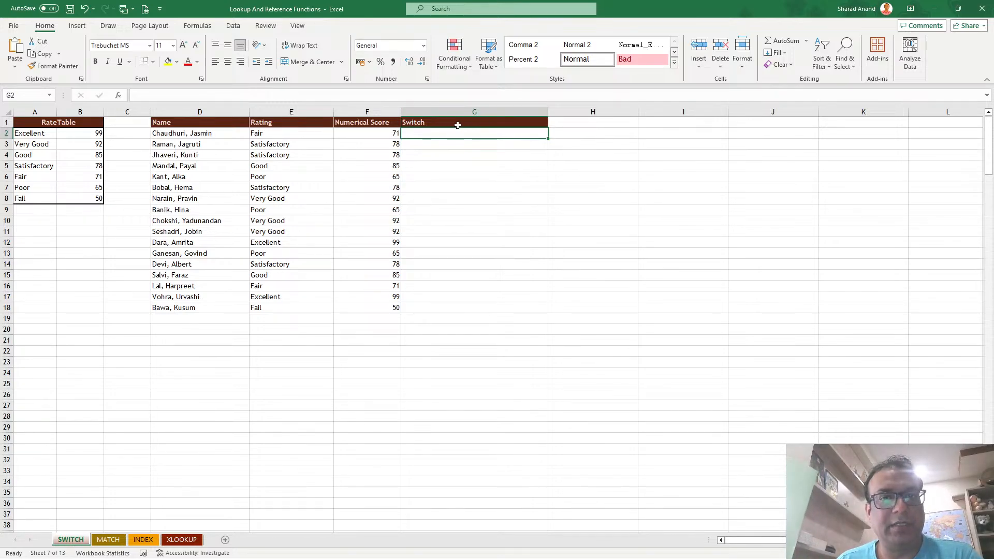
drag(548, 112, 578, 112)
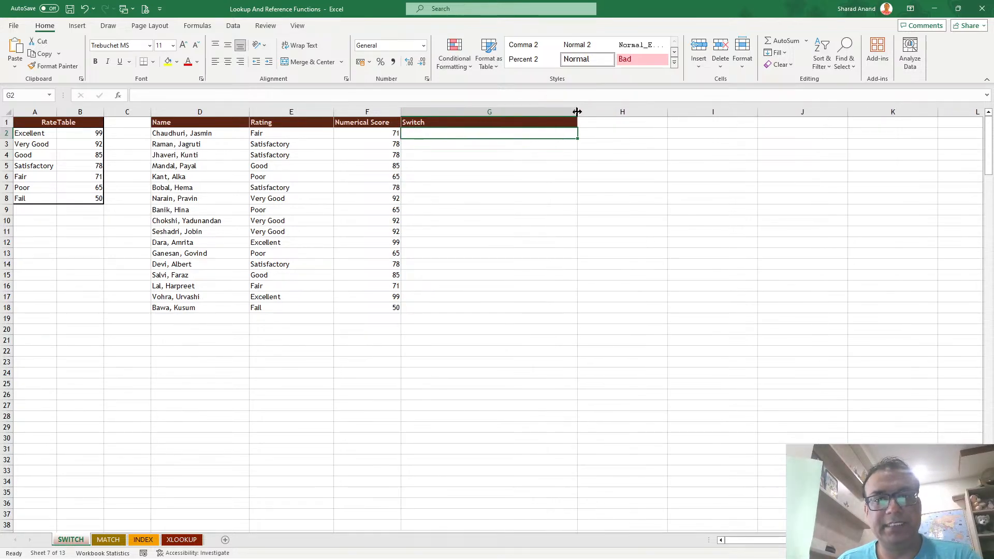
ctrl+scroll(569, 207, up, 2)
ctrl+scroll(570, 207, up, 2)
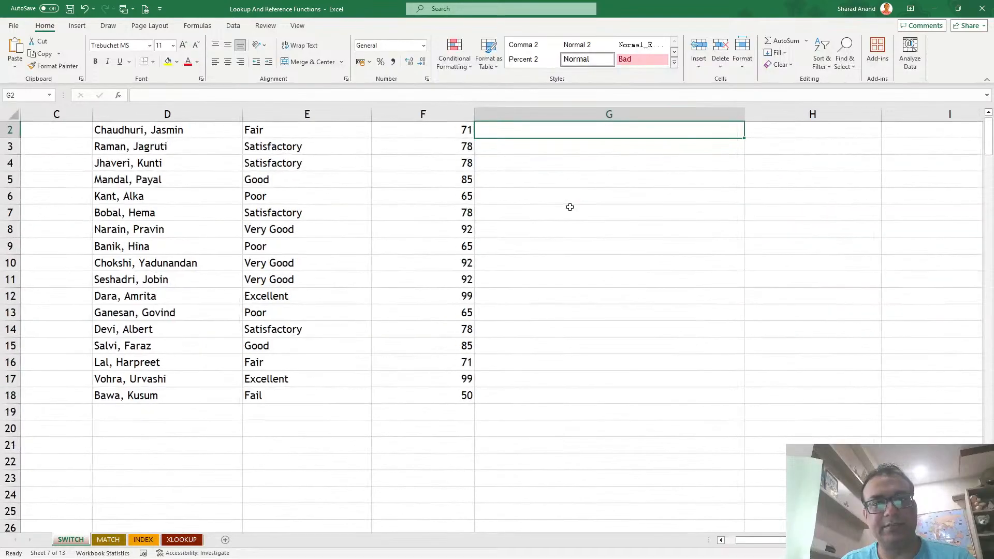
ctrl+scroll(570, 207, down, 4)
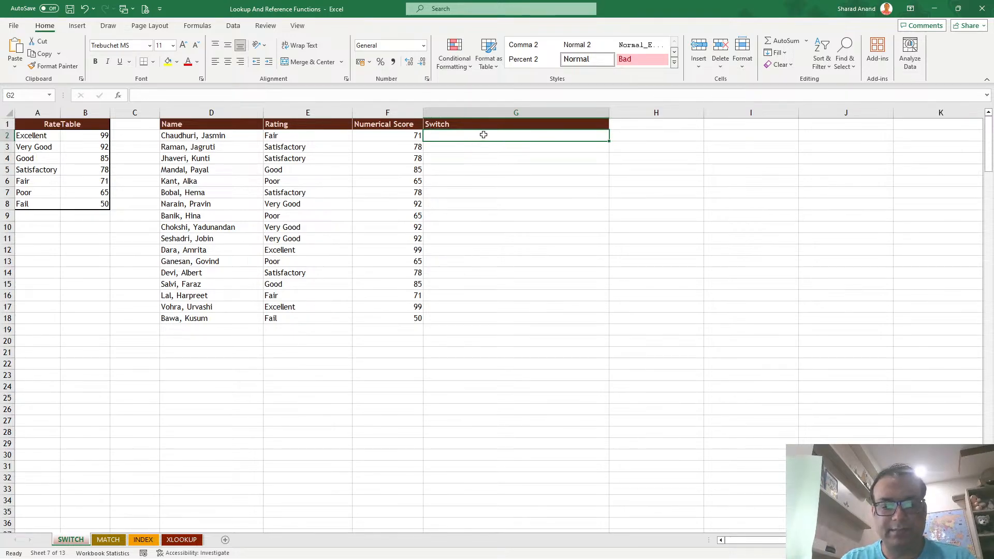
text(=swi)
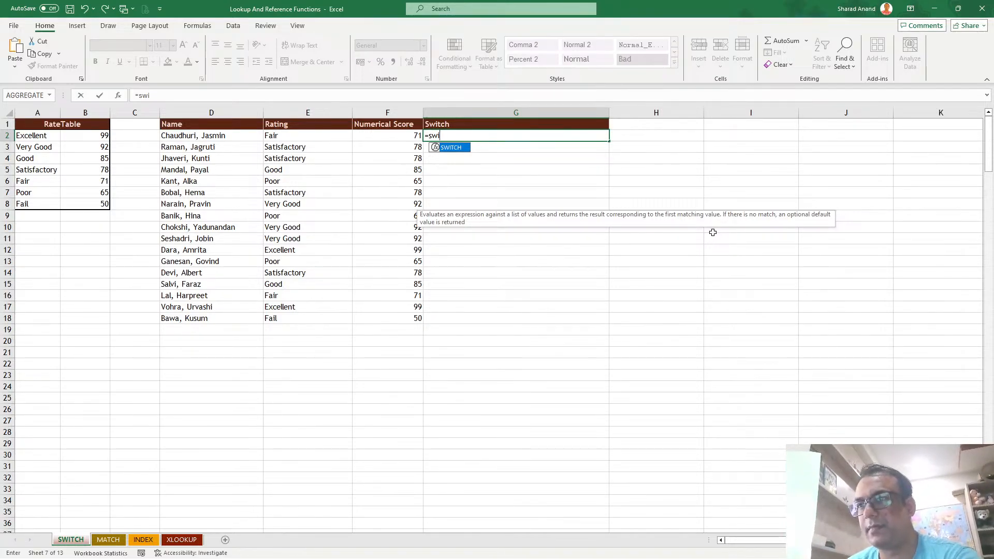
key(Tab)
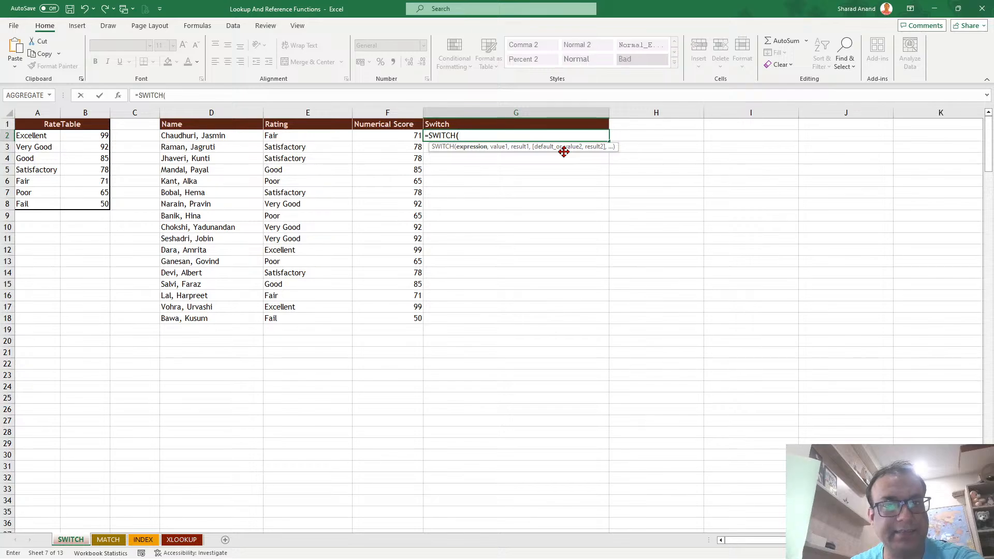
click(286, 134)
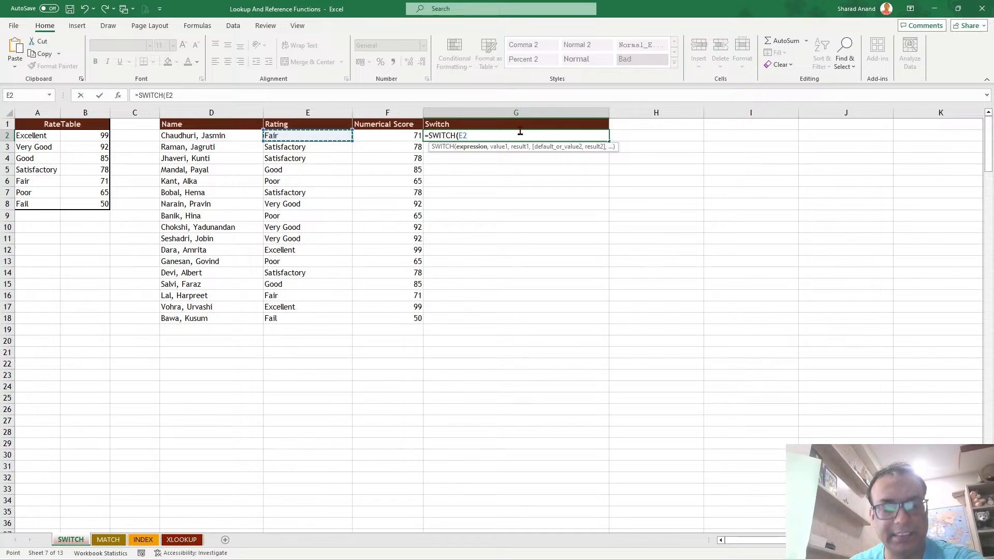
text(,)
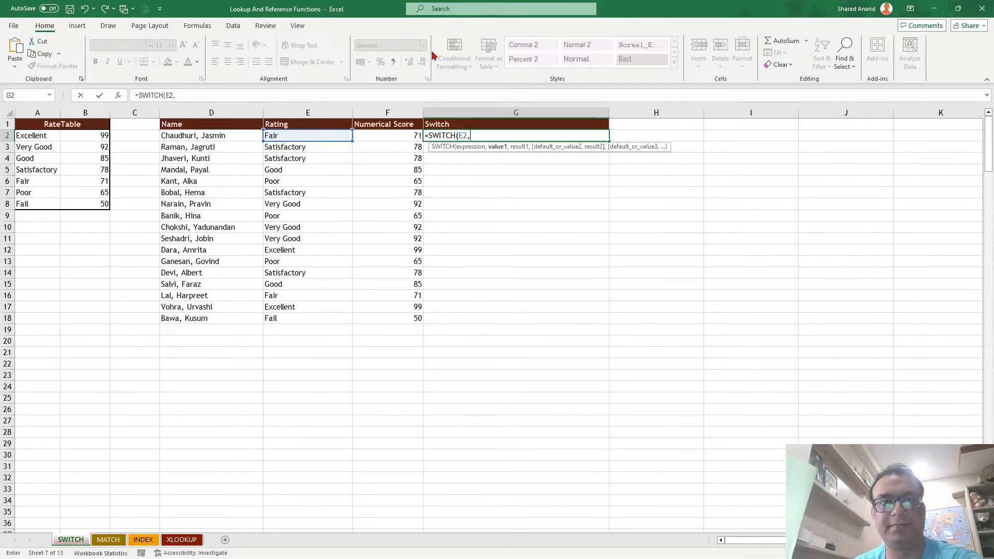
key(Escape)
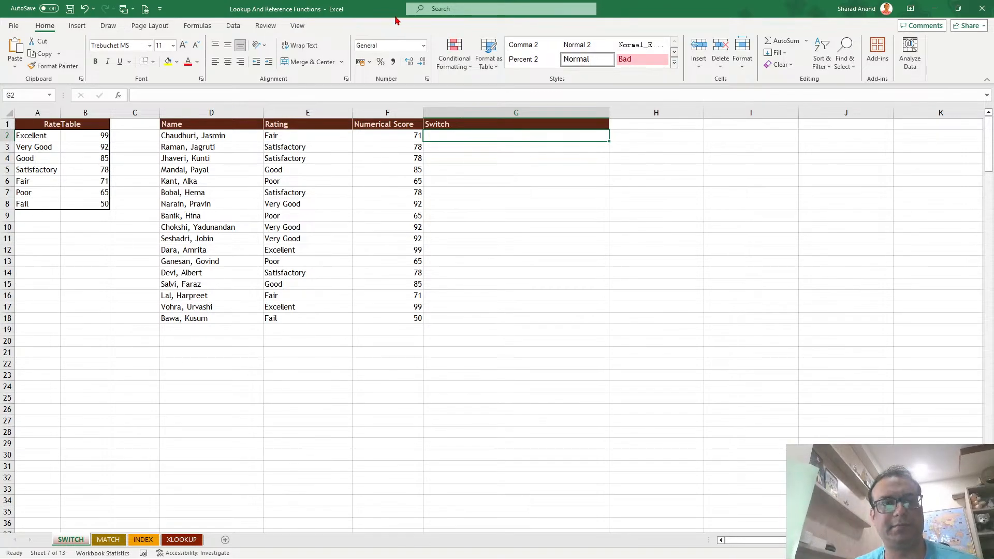
Open a second window of the workbook and undo the earlier edits on the SWITCH sheet, bringing back its original columns.
click(303, 27)
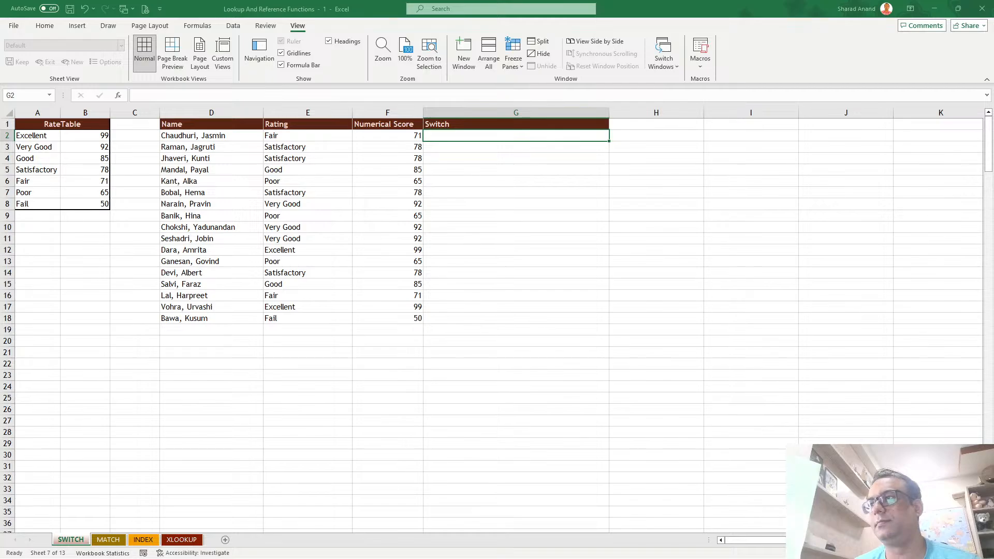
scroll(491, 320, up, 1)
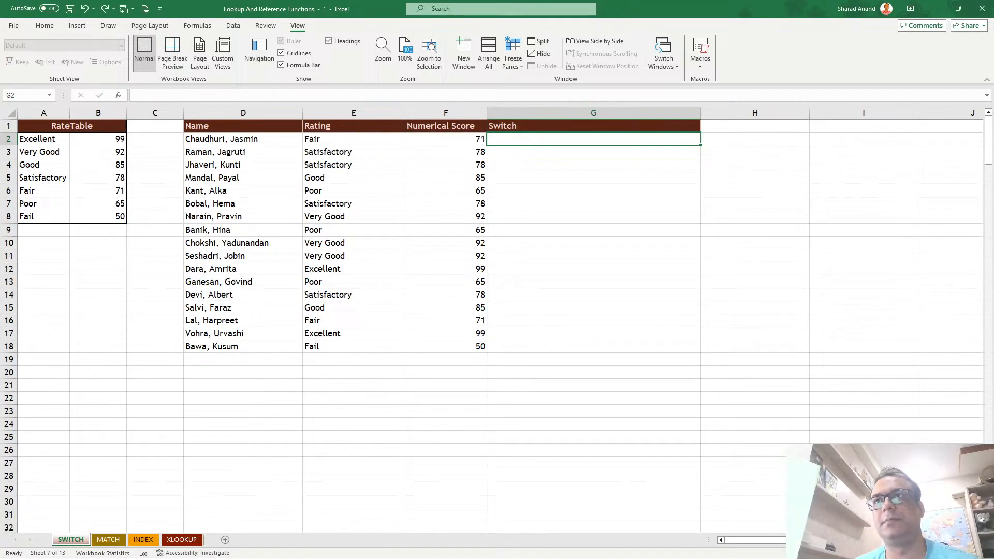
key(alt+Tab)
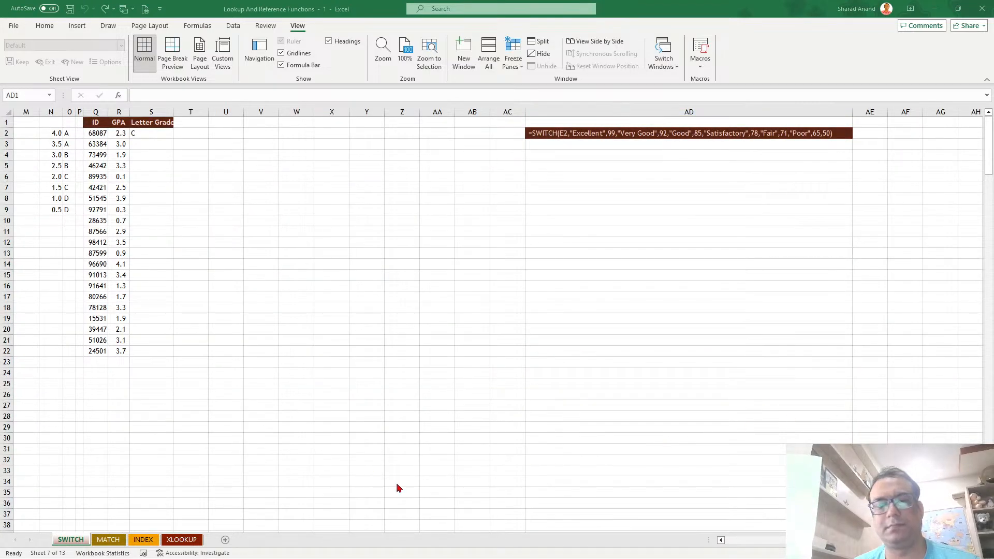
click(749, 541)
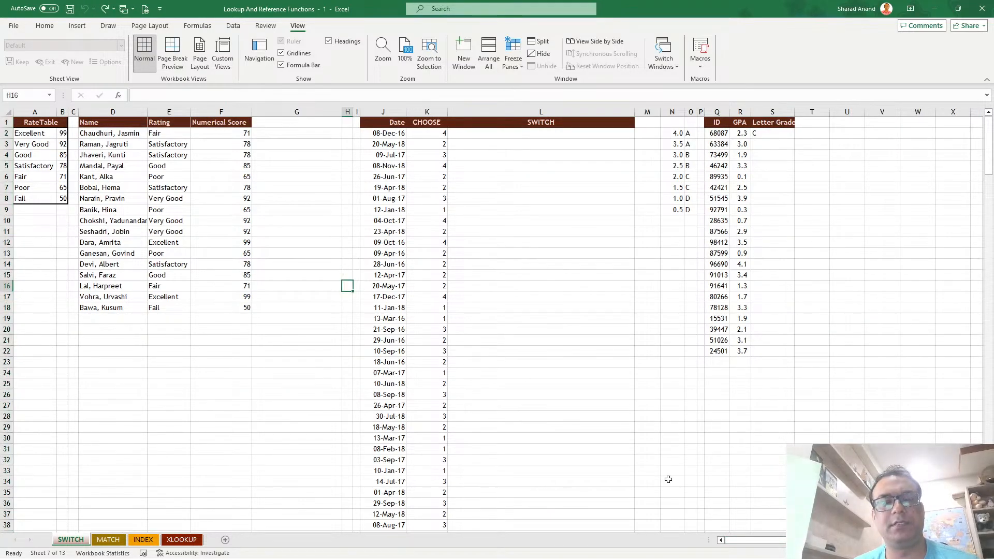
Insert two blank columns at G and H, directly after the Numerical Score column.
click(315, 112)
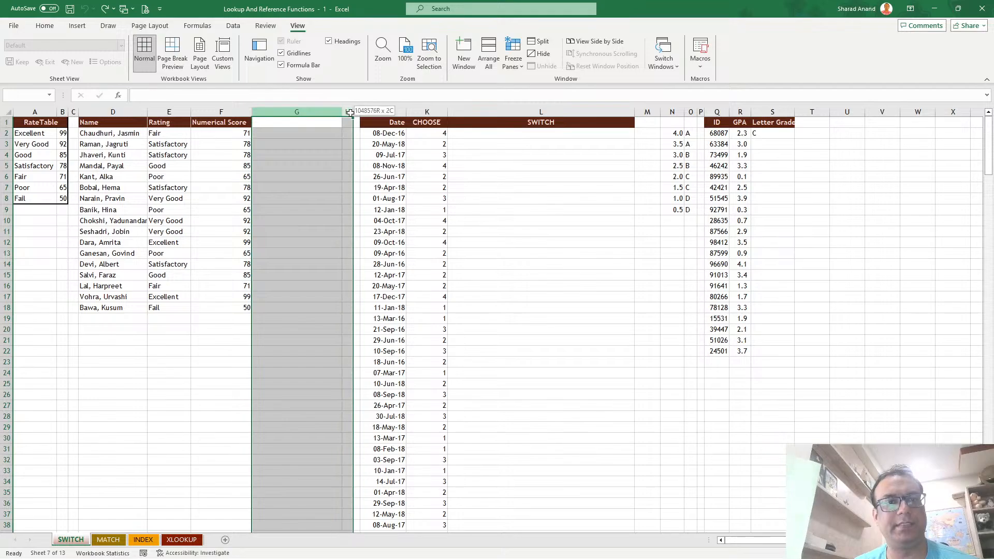
drag(314, 112, 348, 113)
scroll(328, 207, up, 4)
scroll(328, 207, up, 1)
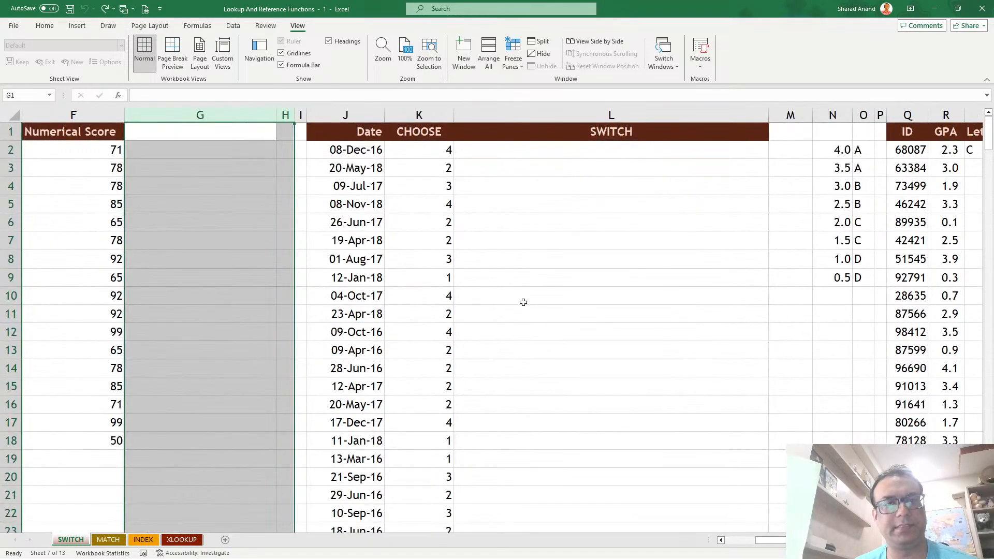
right_click(244, 116)
click(303, 217)
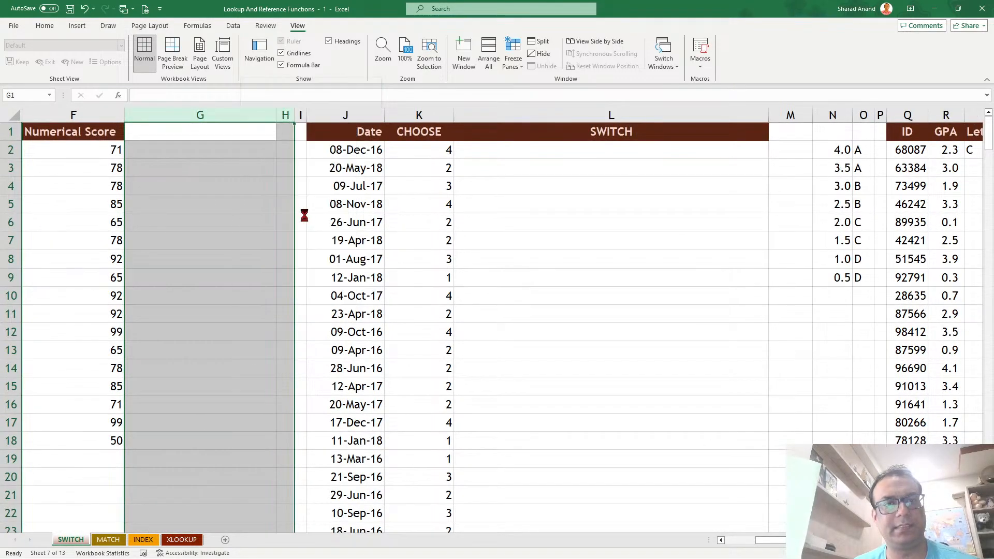
click(685, 350)
scroll(496, 311, left, 3)
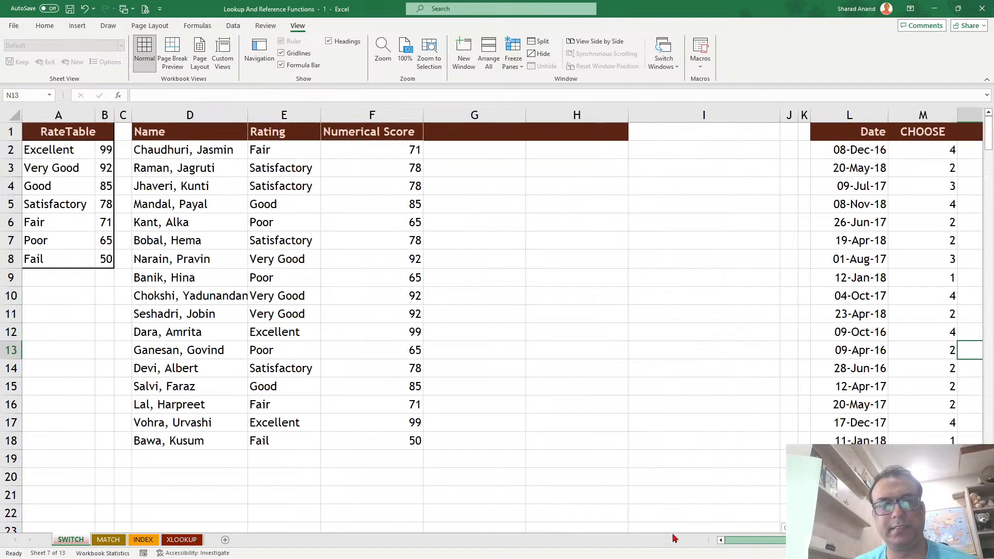
Widen column B of the RateTable to about twice its width.
click(445, 260)
click(106, 115)
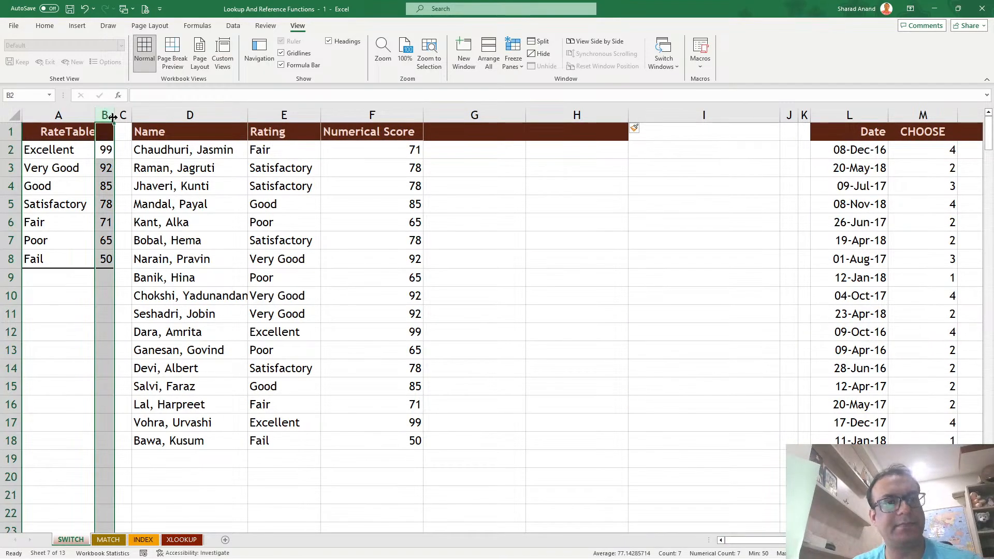
drag(114, 116, 145, 116)
click(548, 202)
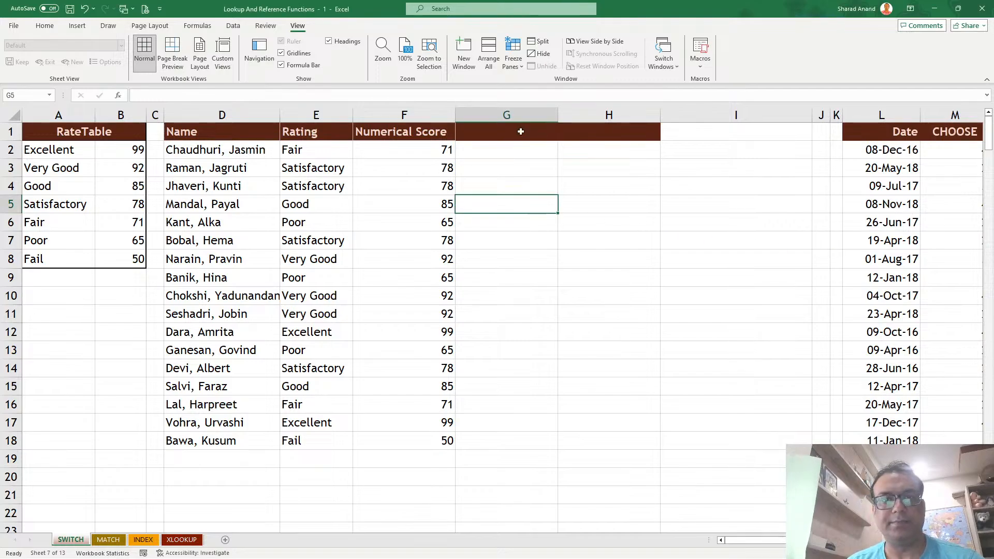
Delete the extra blank column H and enter Switch as the header in G1.
click(521, 131)
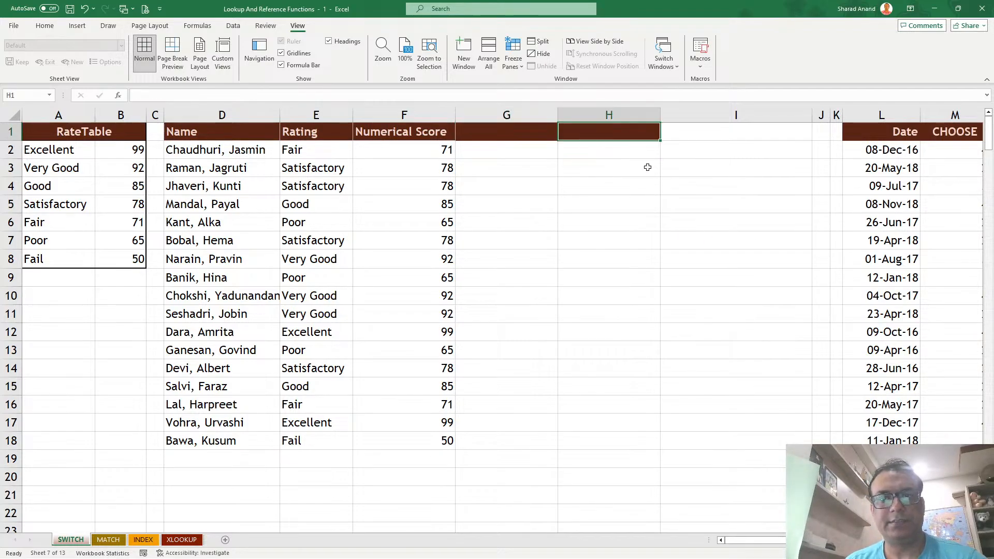
click(610, 115)
right_click(612, 116)
click(642, 234)
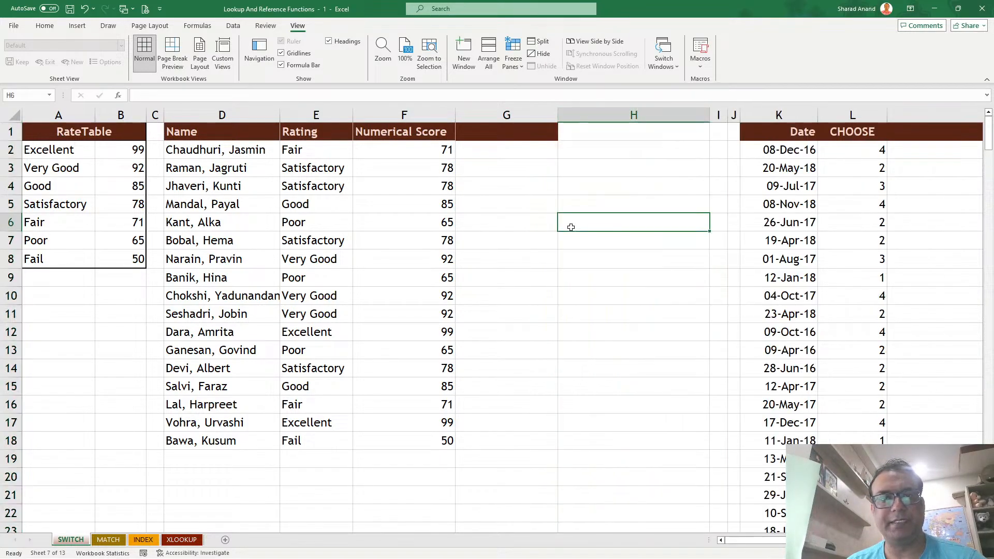
click(503, 133)
text(Switch)
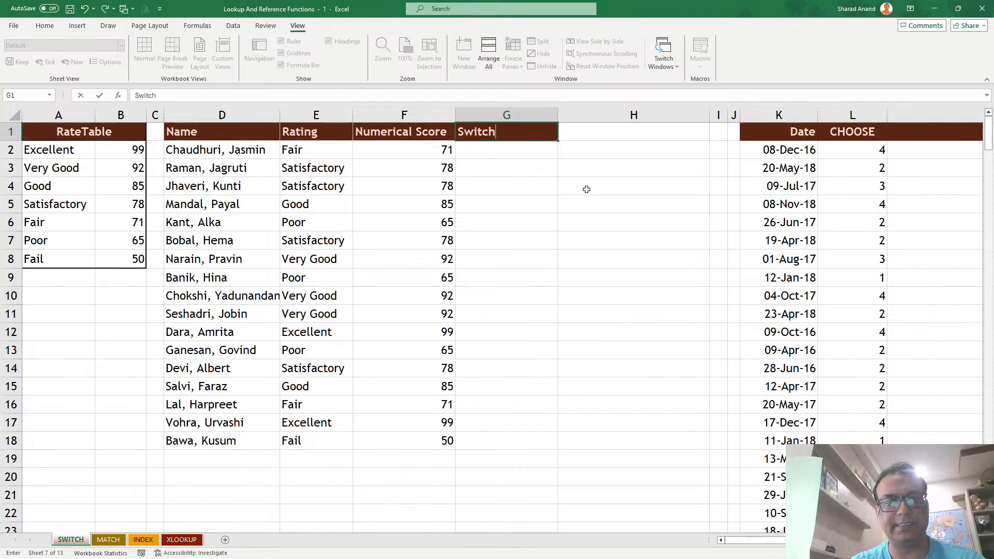
key(Return)
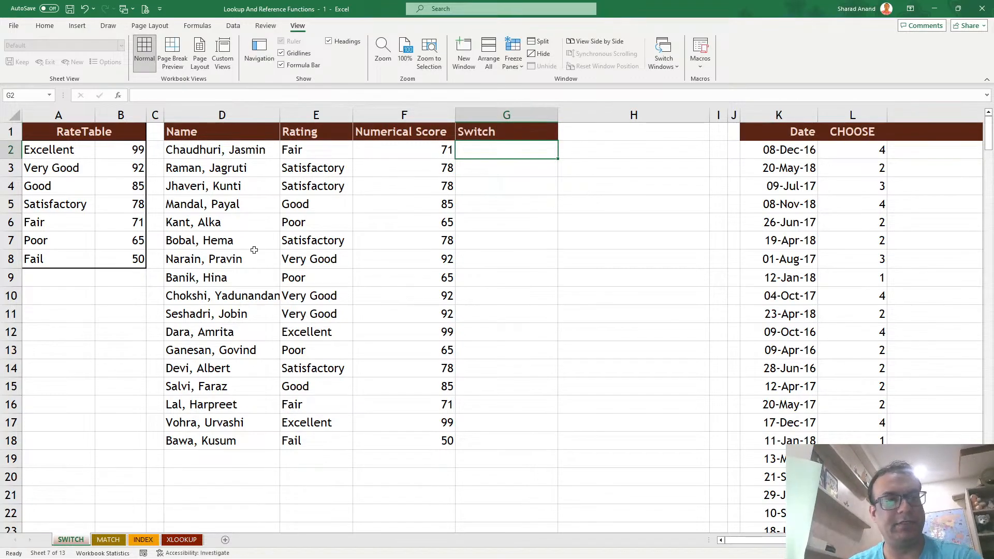
Start a SWITCH formula in G2 with the rating in E2 as the expression.
text(=)
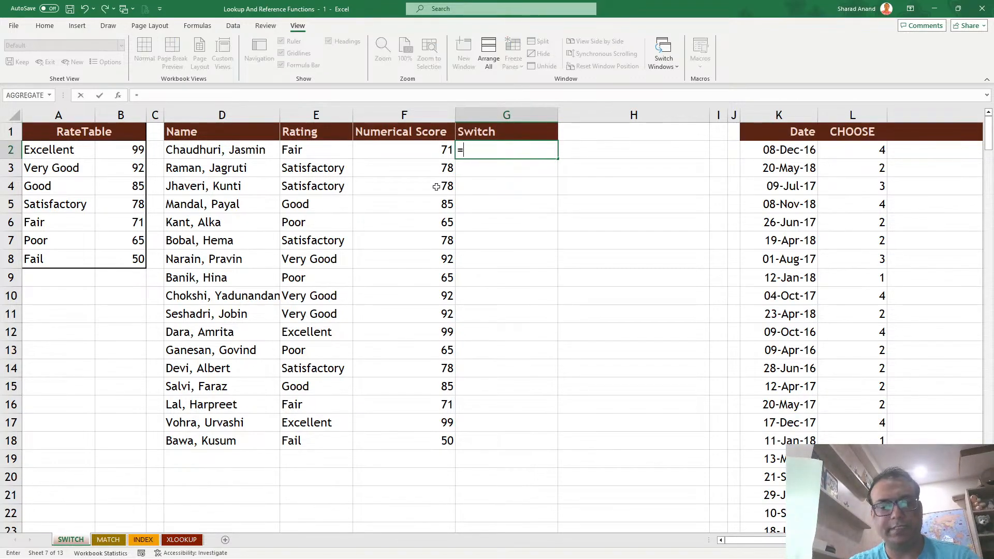
text(switc)
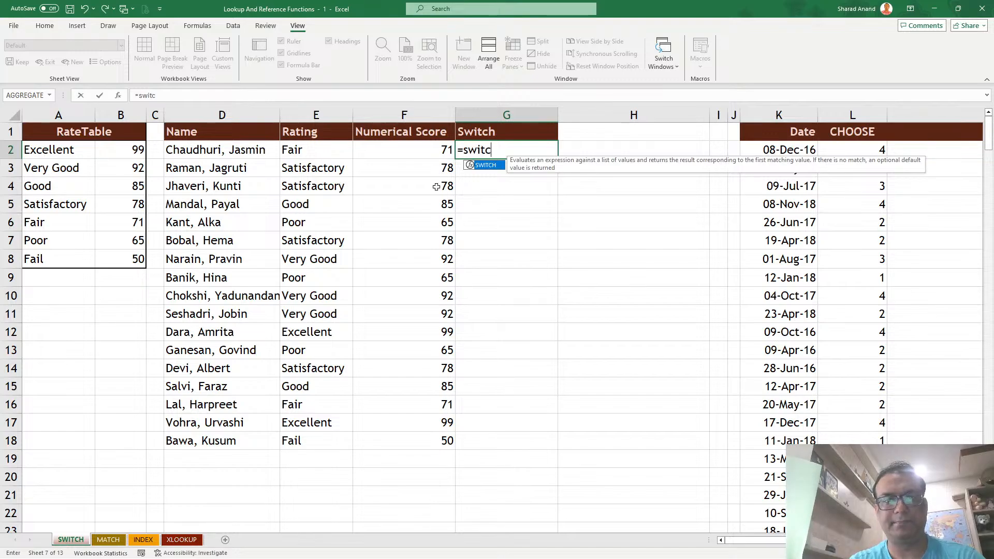
key(Tab)
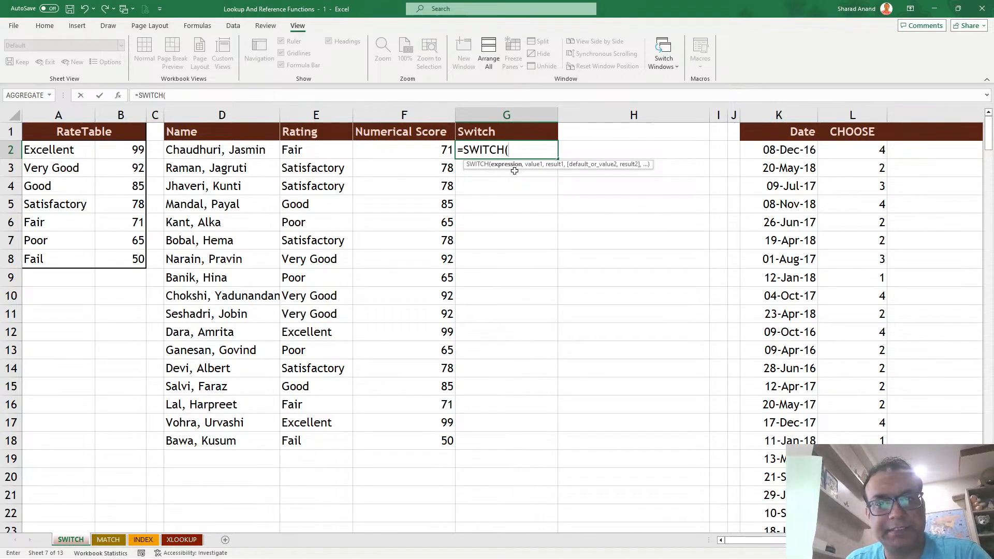
click(316, 152)
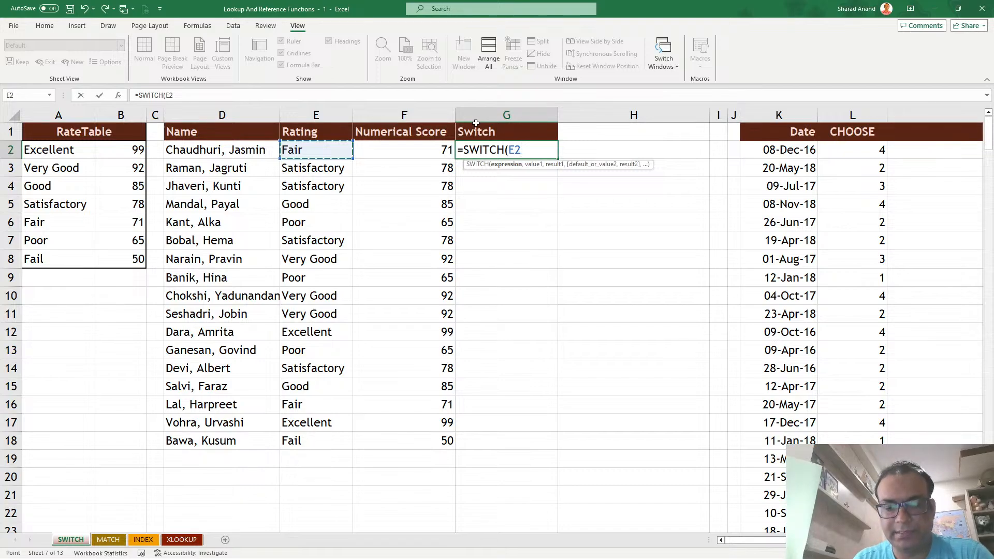
text(,)
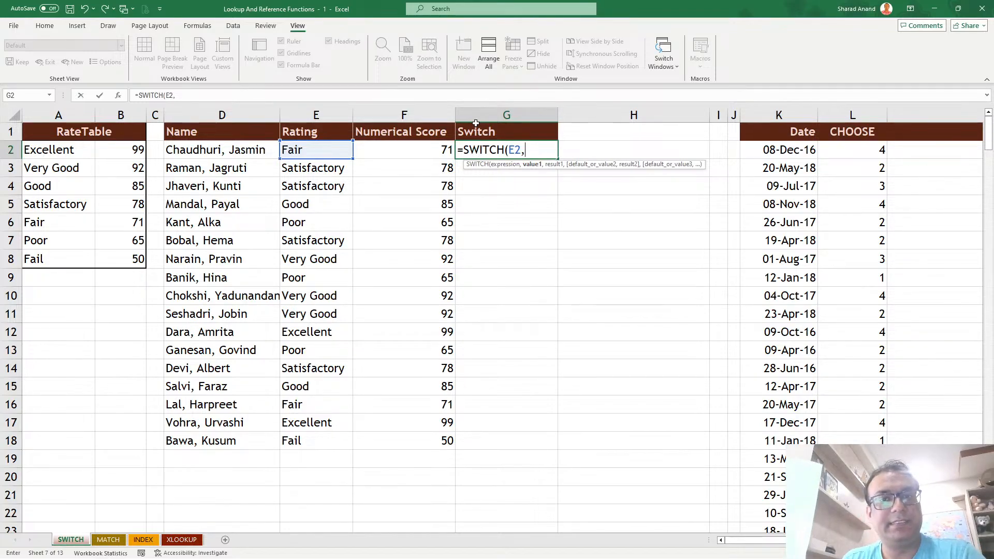
key(BackSpace)
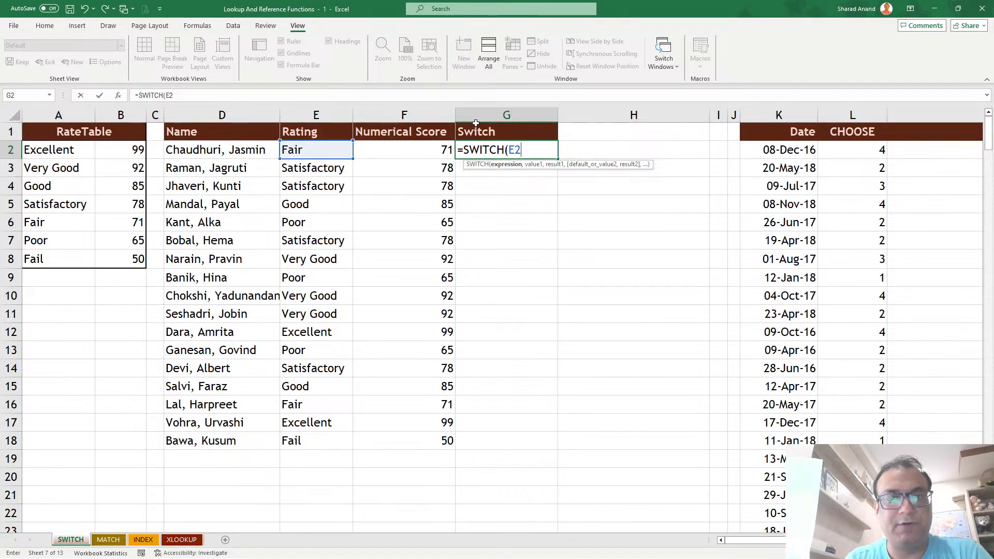
text(,)
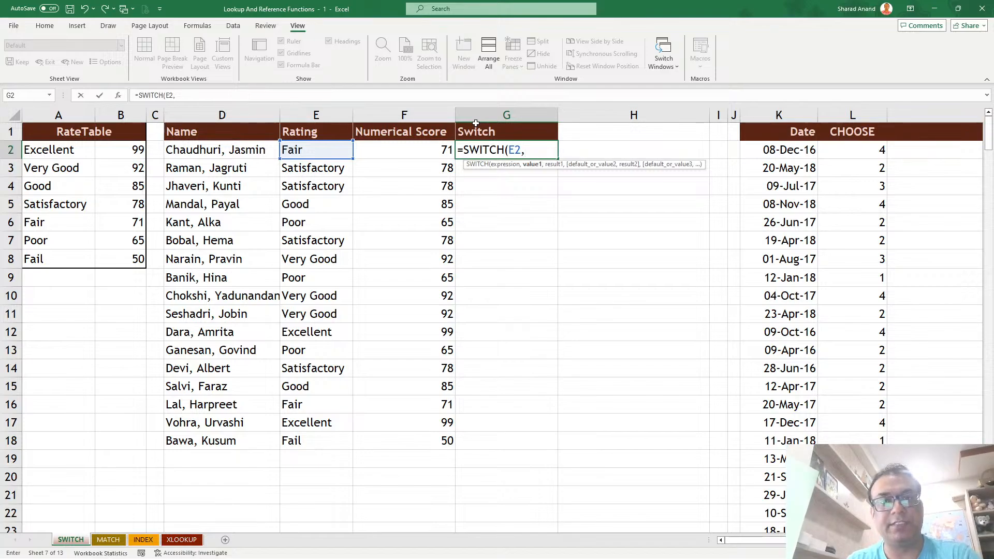
text(Ëxce)
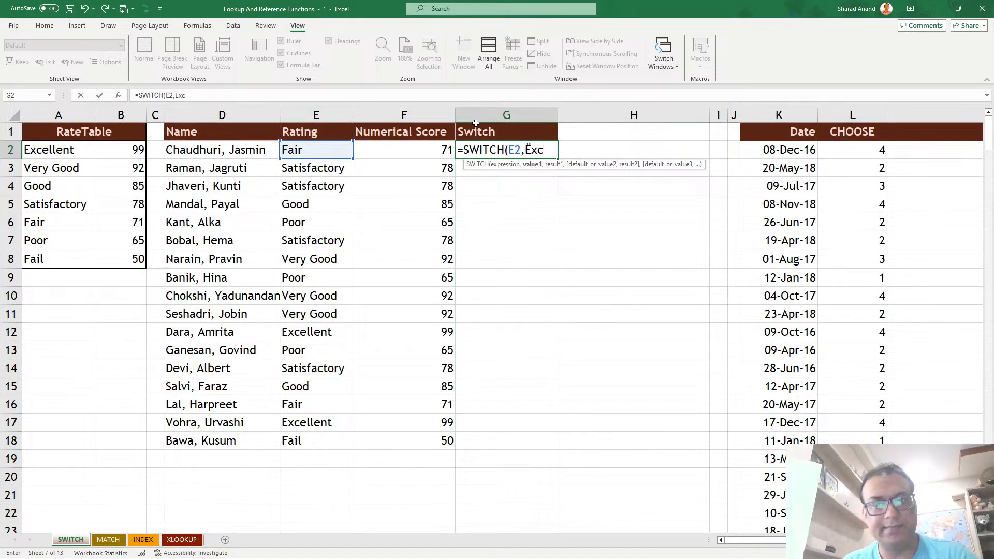
key(BackSpace)
key(BackSpace)
key(BackSpace)
key(BackSpace)
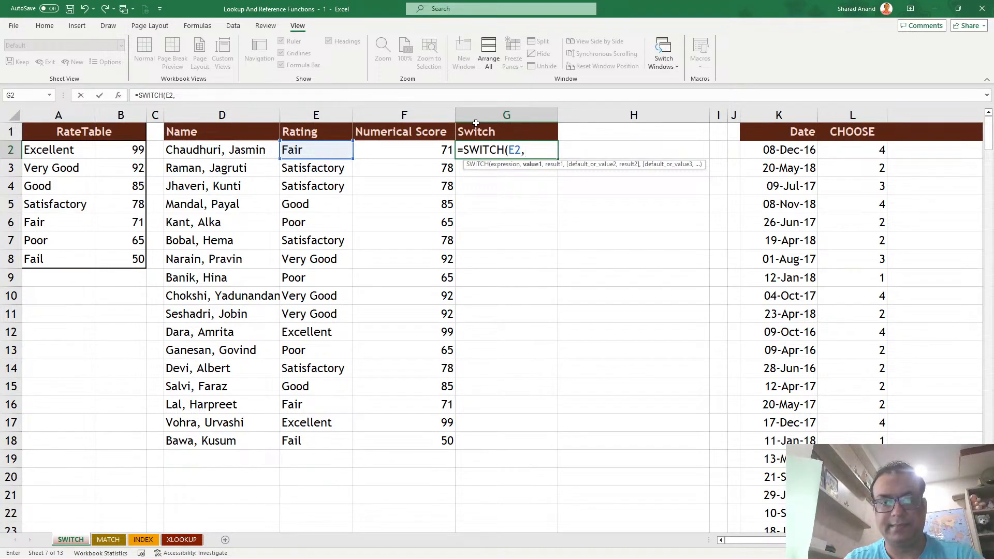
Add "excellent" with the result 99 as the first value and result pair of the SWITCH formula in G2.
text("excellen)
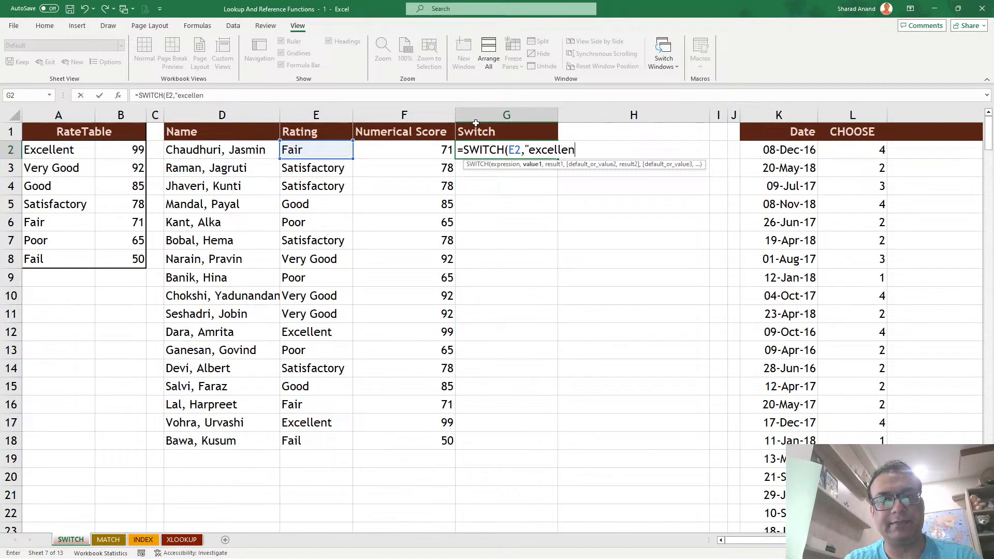
text(t)
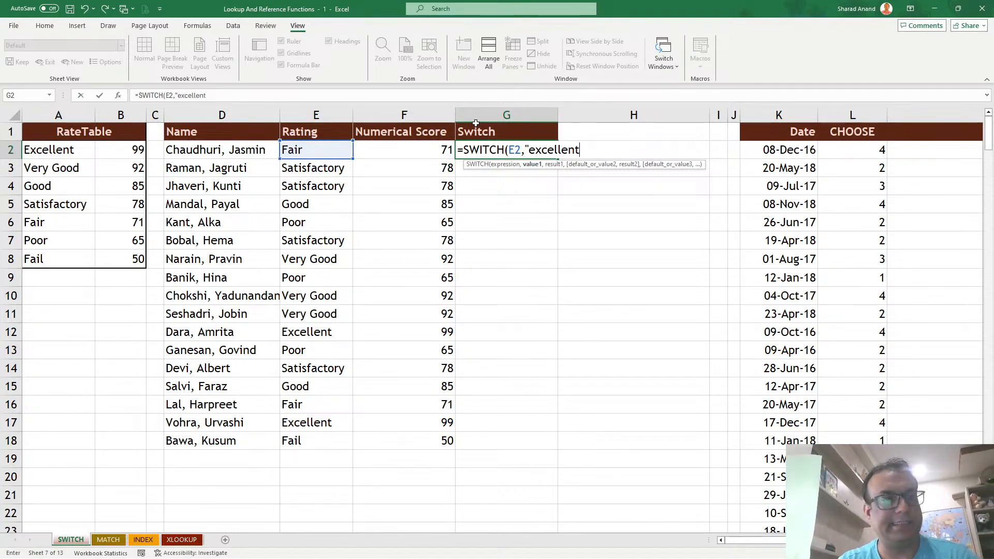
text(",)
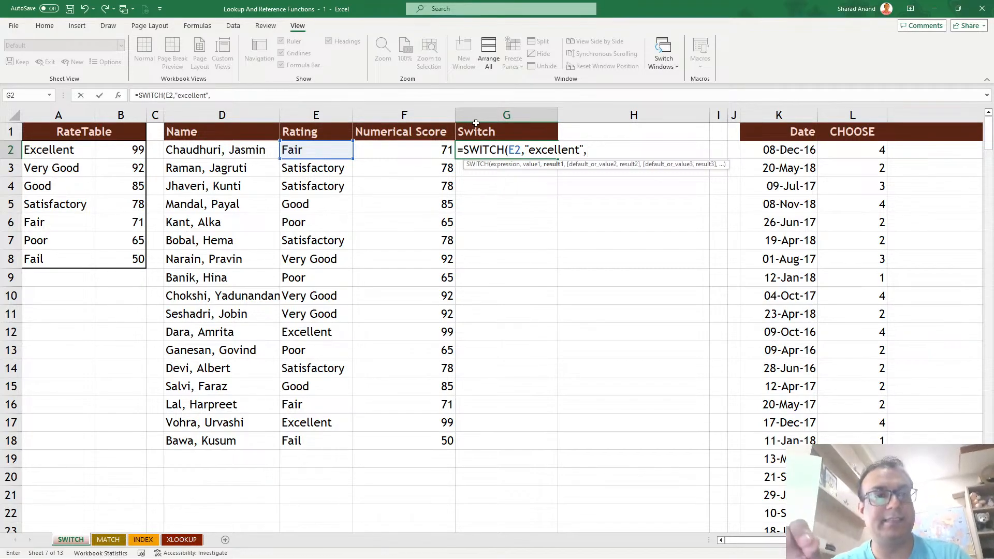
text(99)
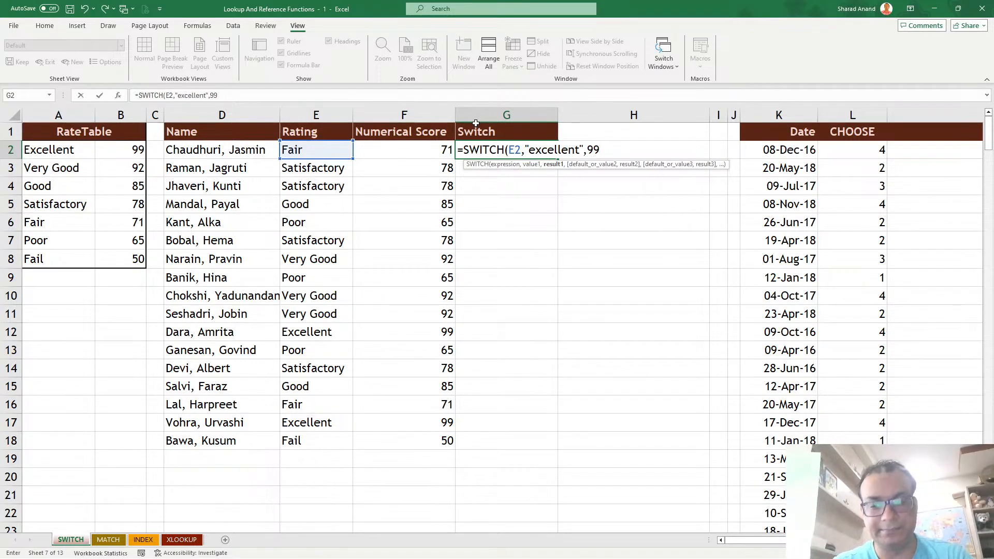
text(,)
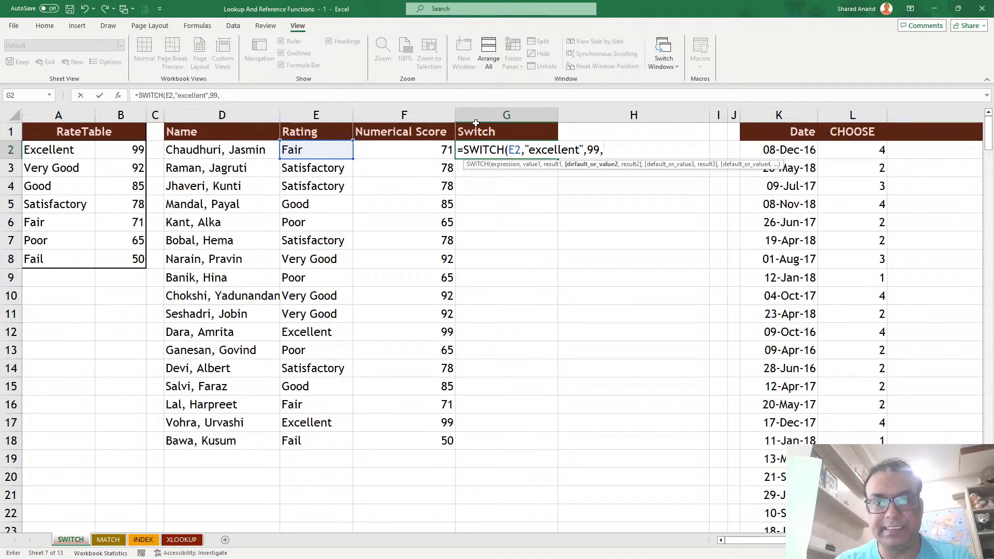
Add the pairs "very good" with 92 and "good" with 85 to the SWITCH formula in G2.
text(")
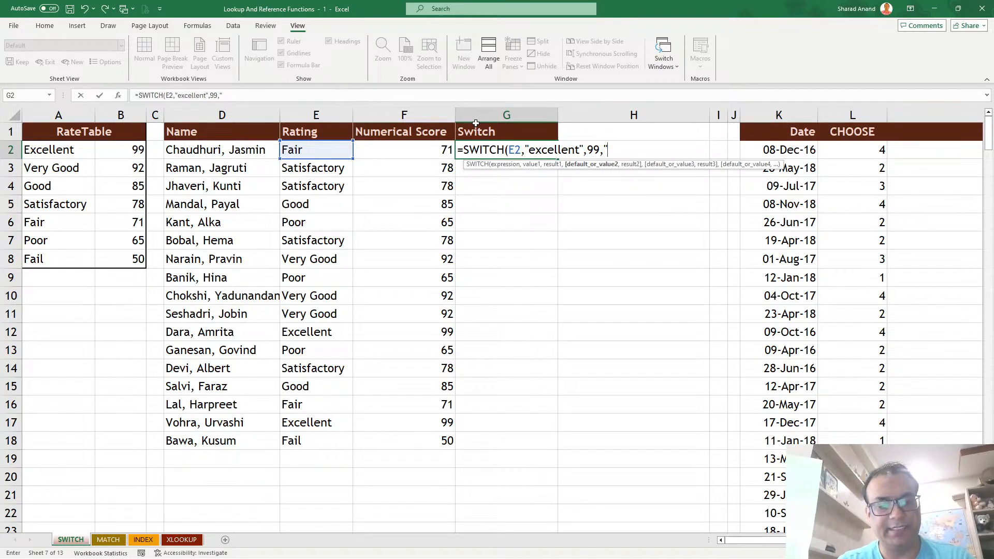
text(very good)
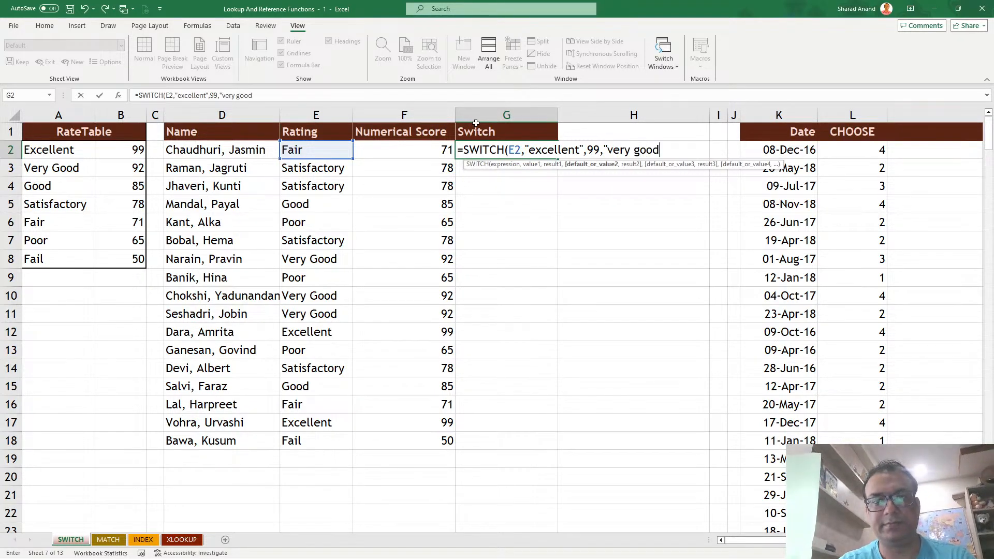
text(",)
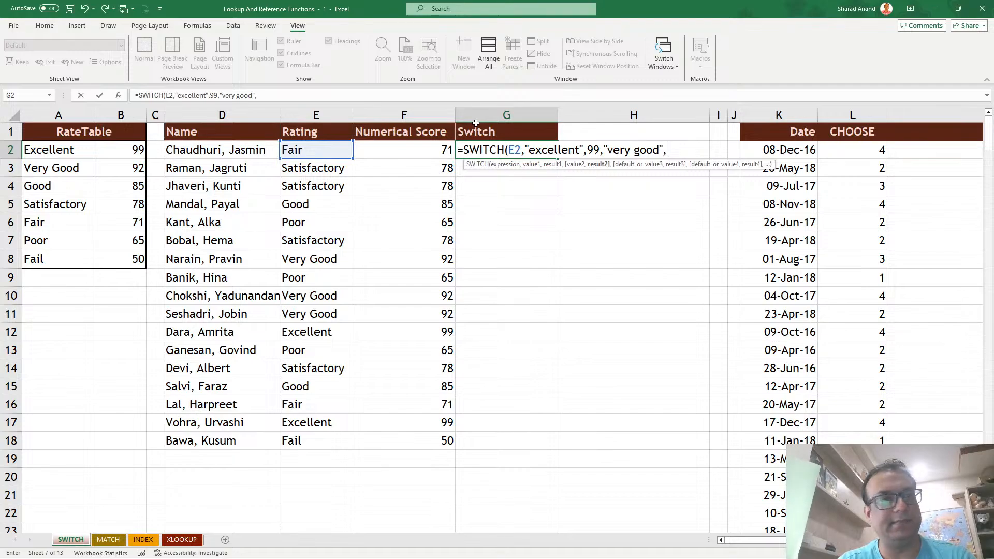
text(92,)
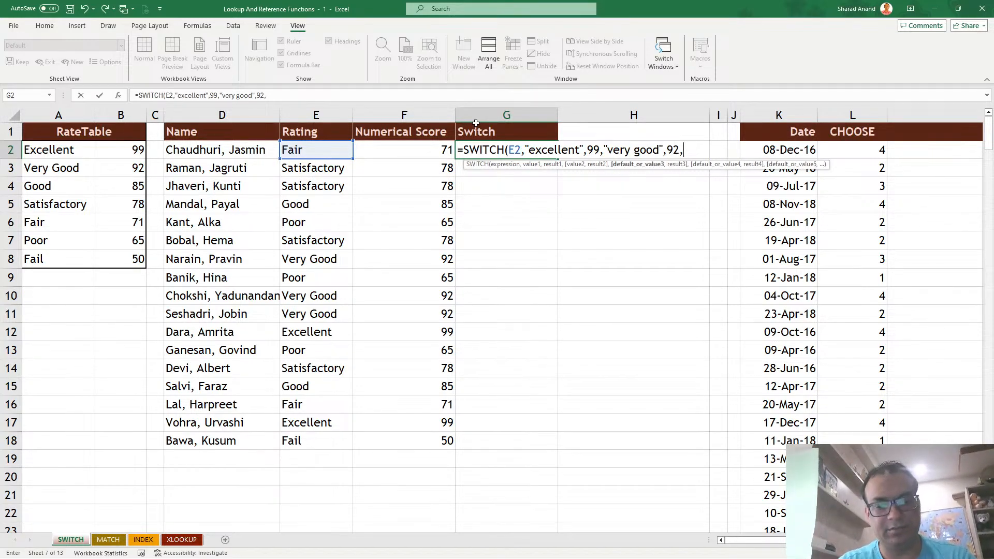
text("good",)
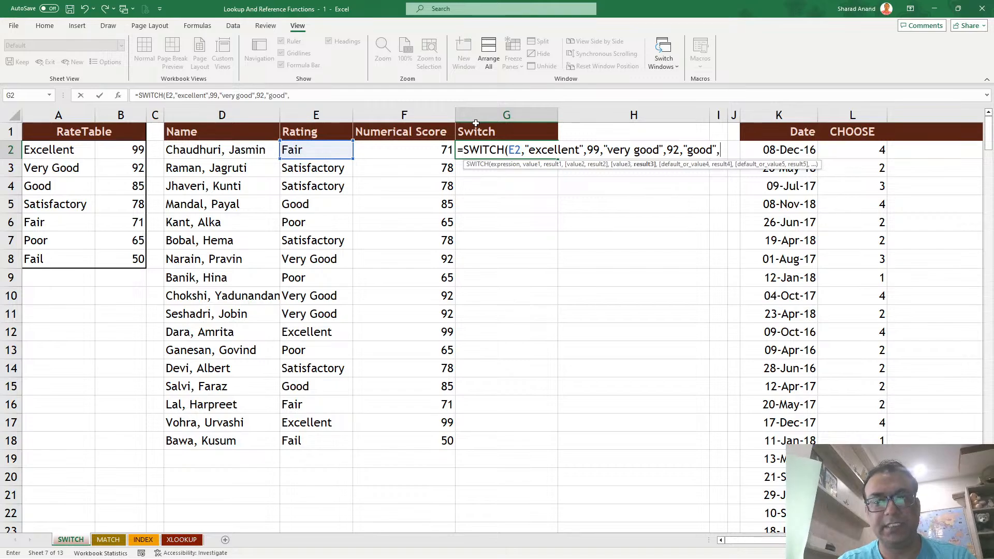
text(85,)
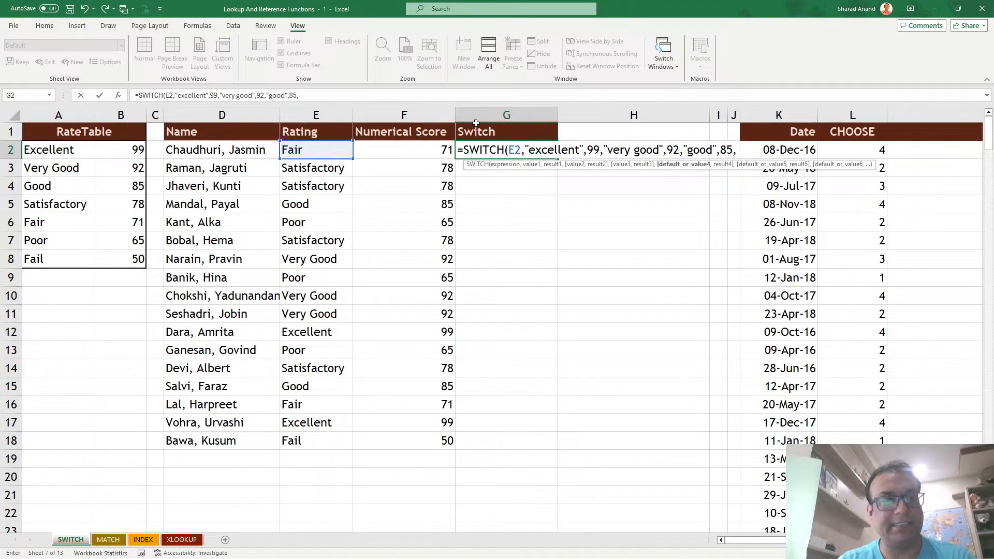
Add the pairs "satisfactory" with 78 and "fair" with 71 to the SWITCH formula in G2.
text("sati)
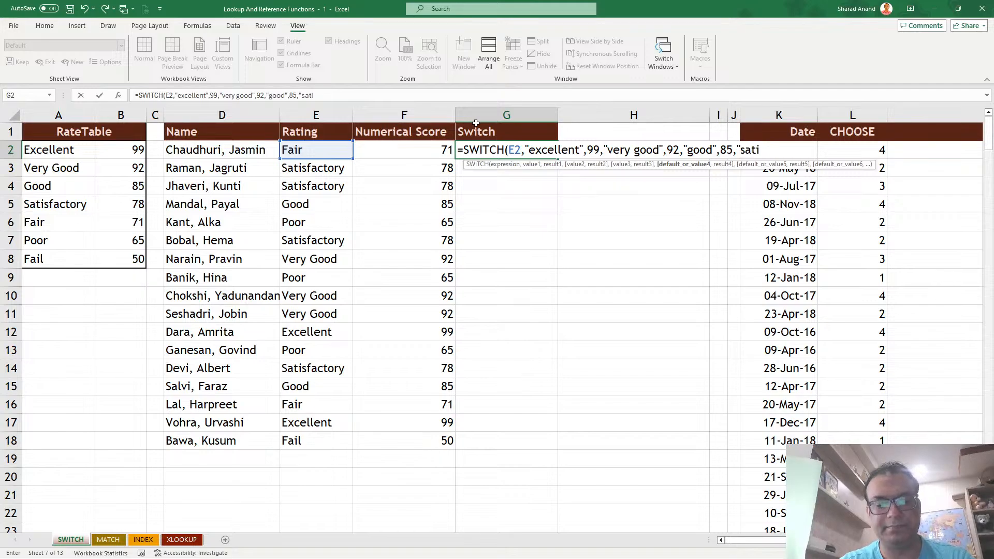
text(sfactory)
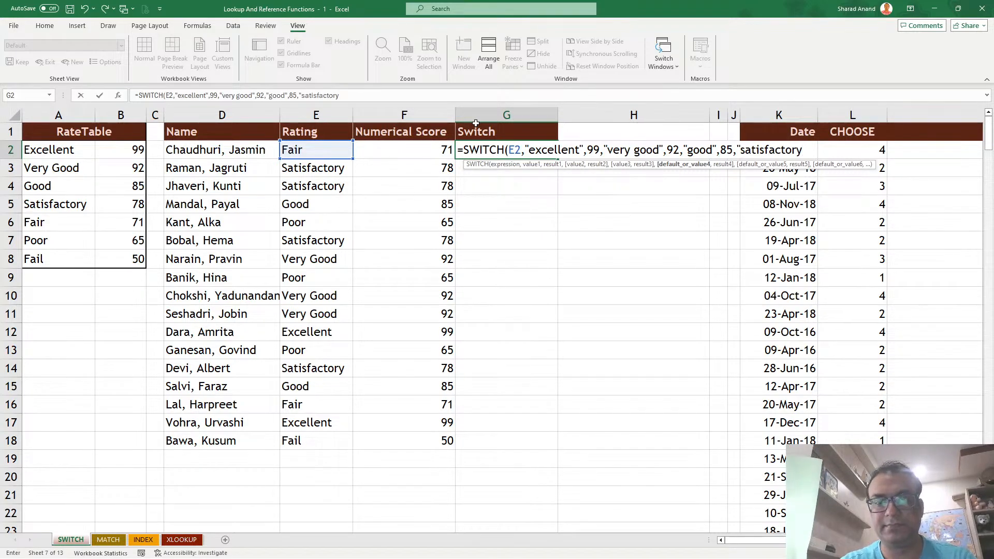
text(",)
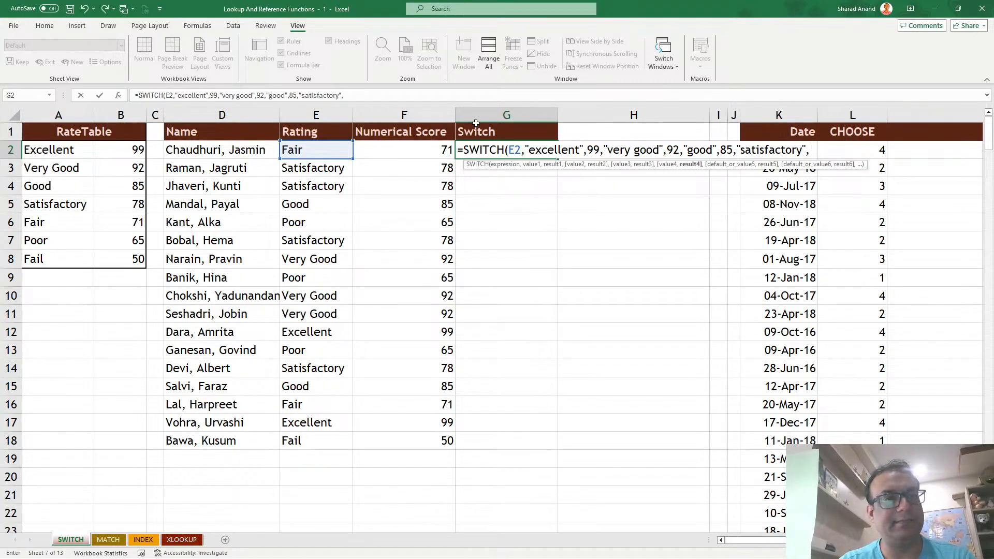
text(78)
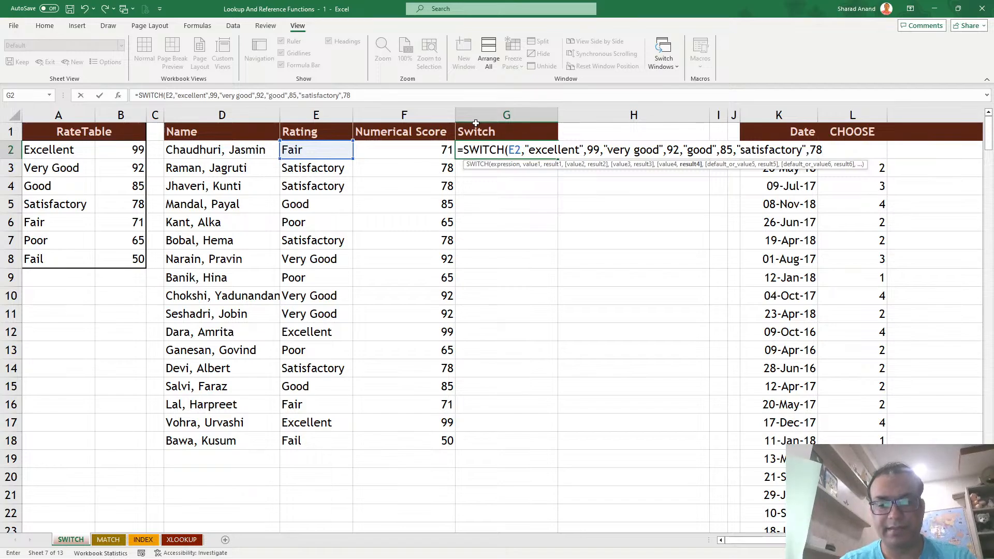
text(,"fair,)
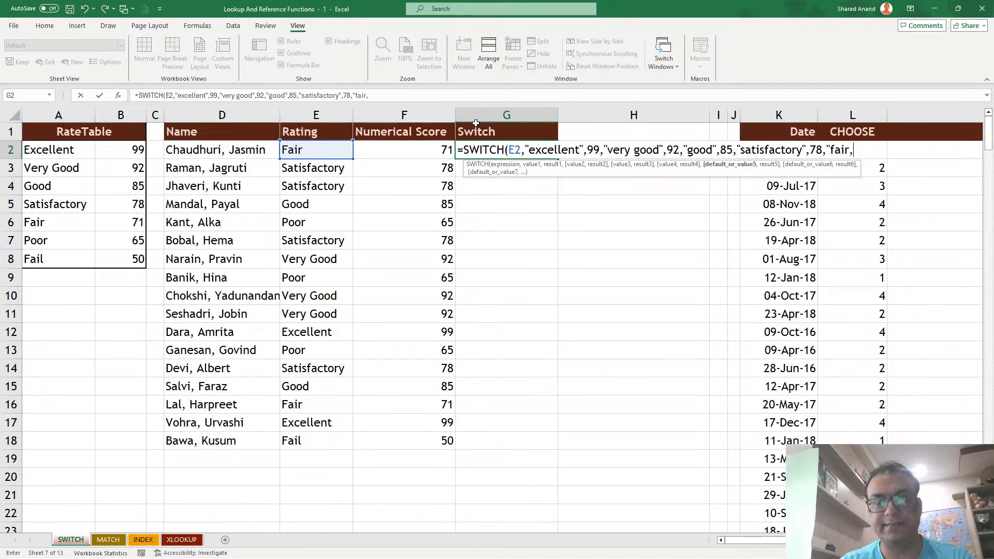
key(BackSpace)
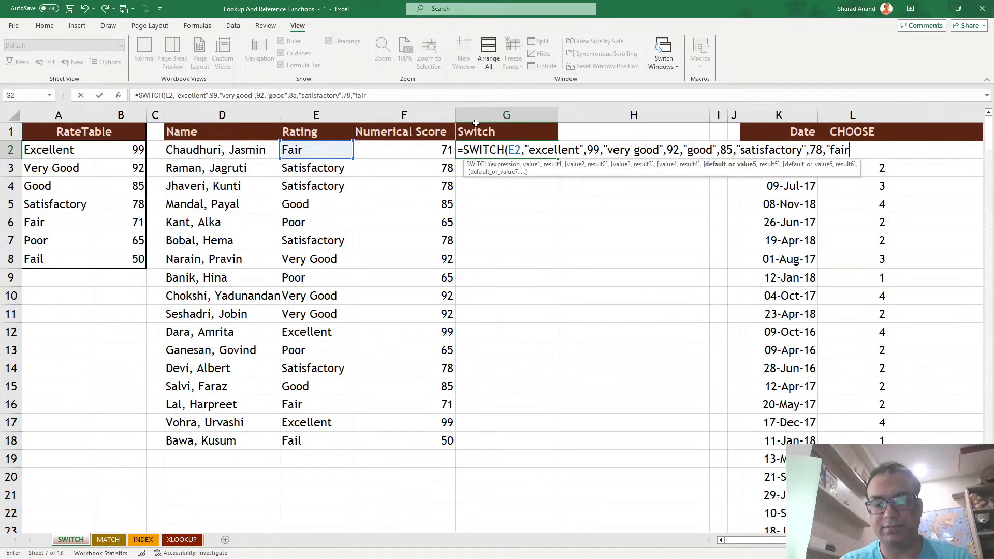
text(",)
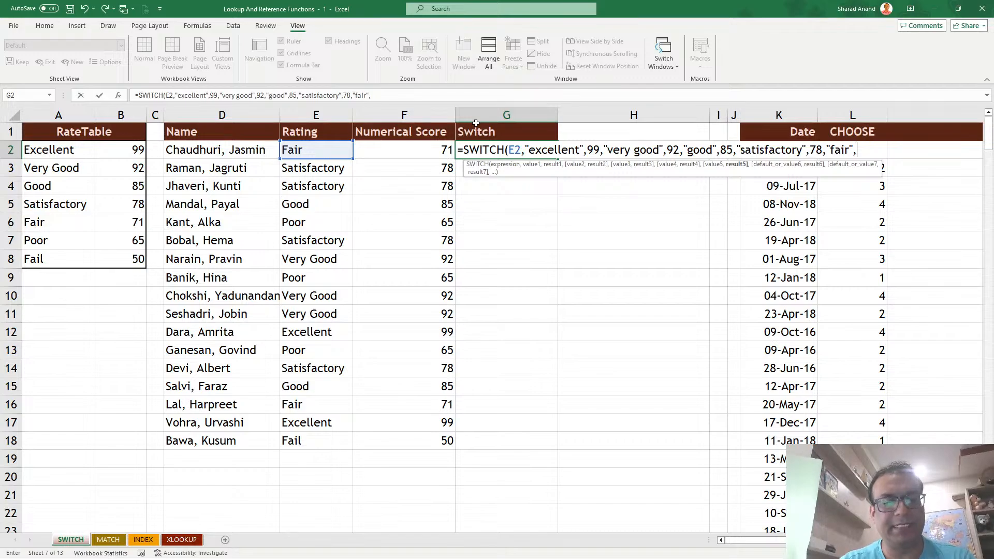
text(71,)
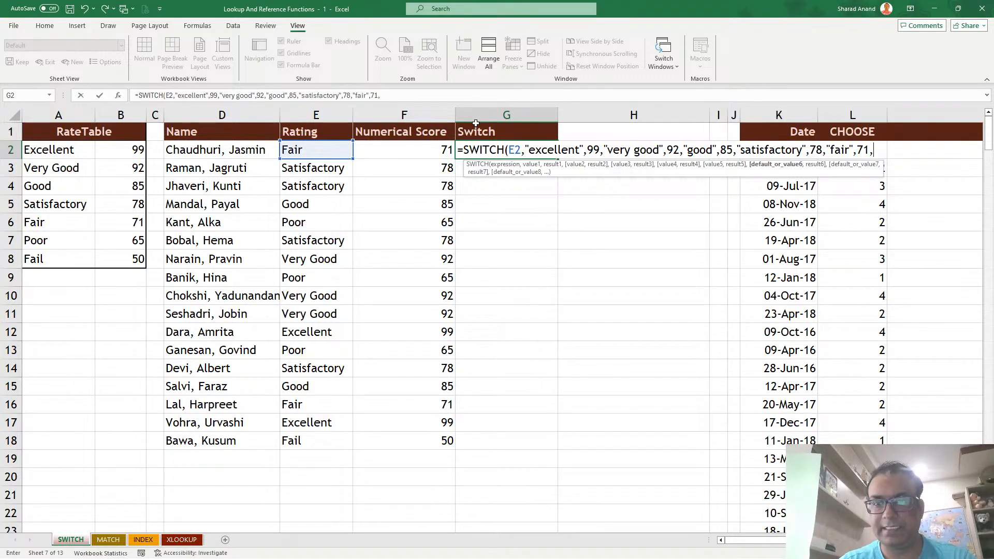
Complete the SWITCH formula in G2 with the pair "poor" and 65, plus 50 as the default result.
text("poor)
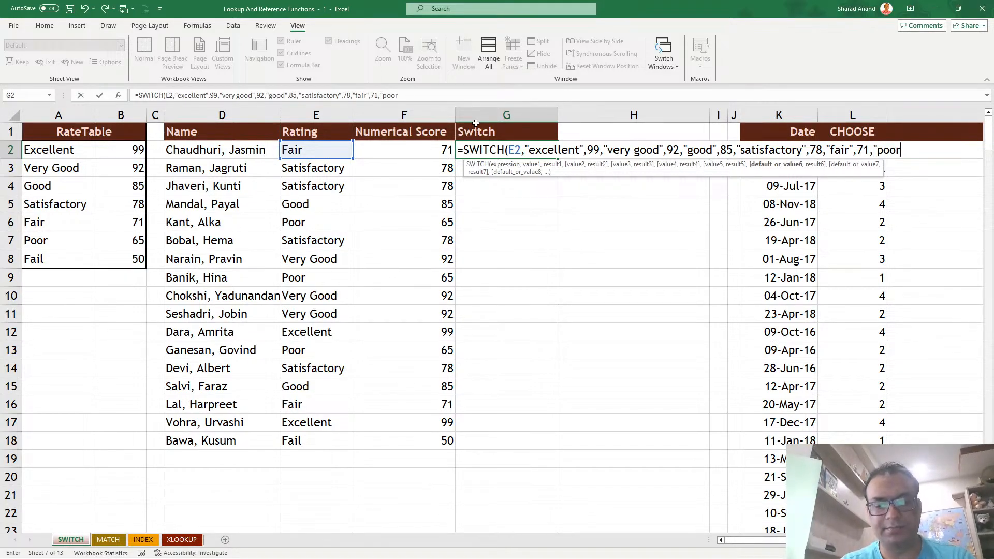
text(",)
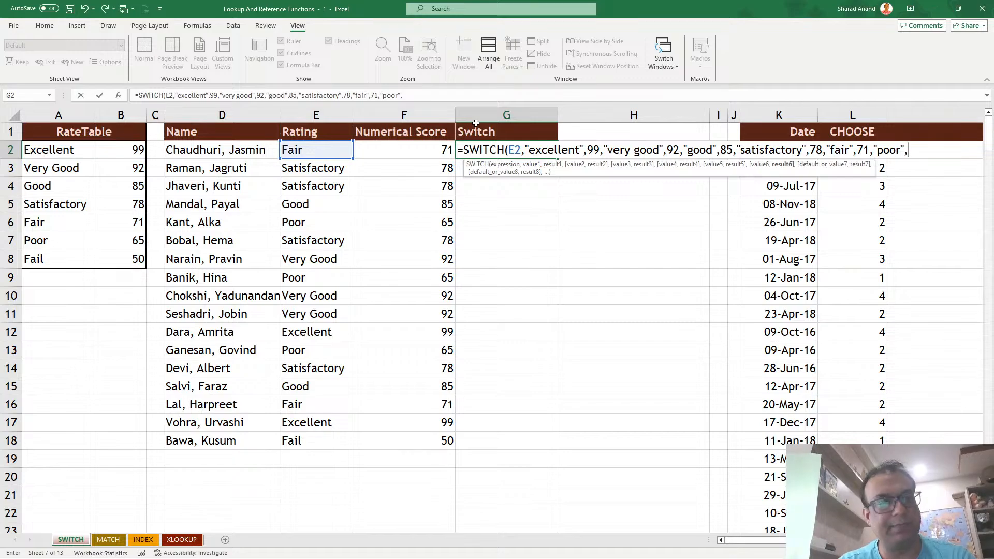
text(65,)
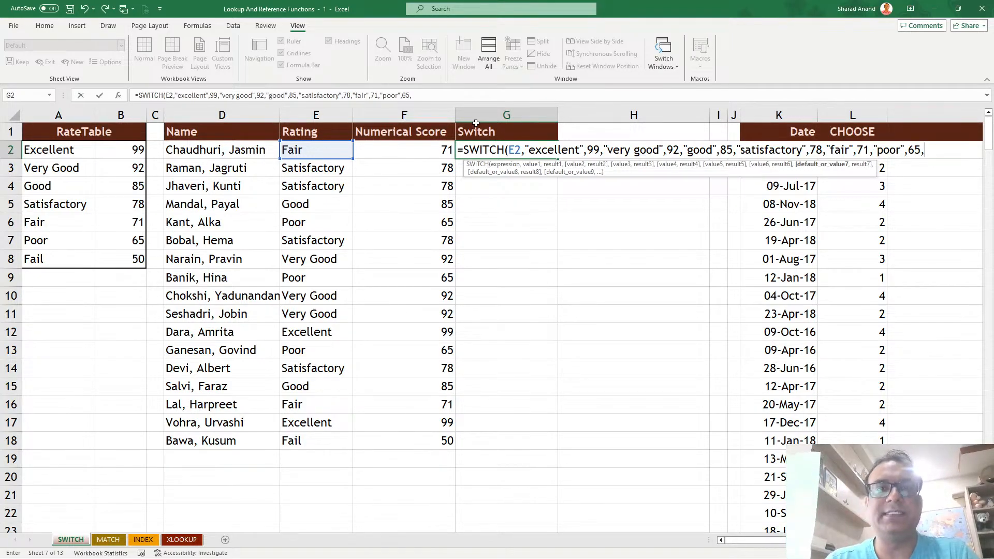
text(50)
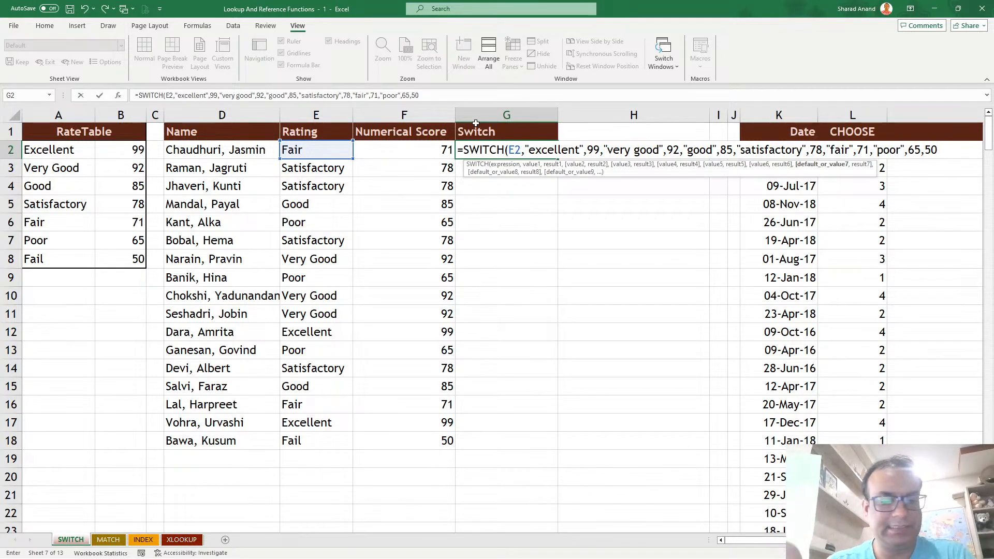
text())
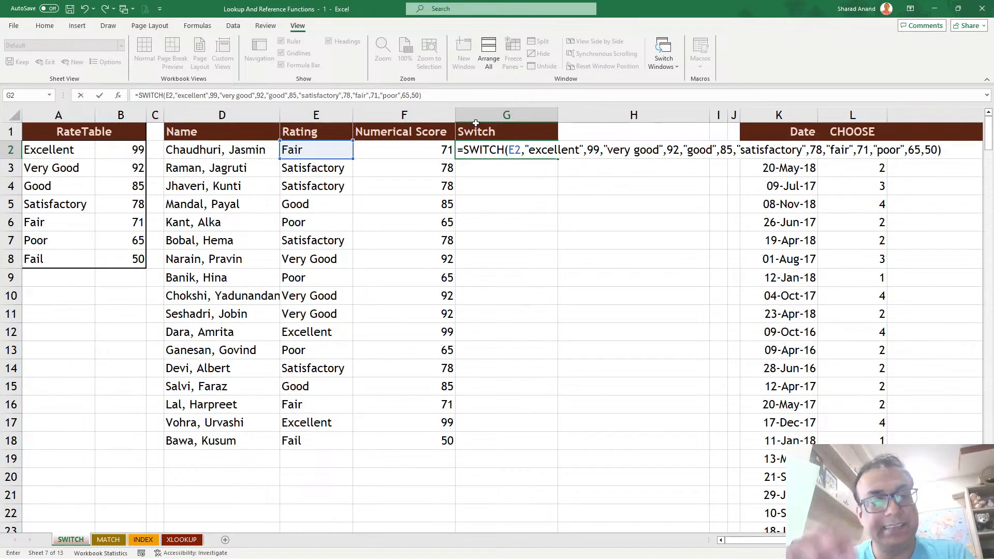
key(Return)
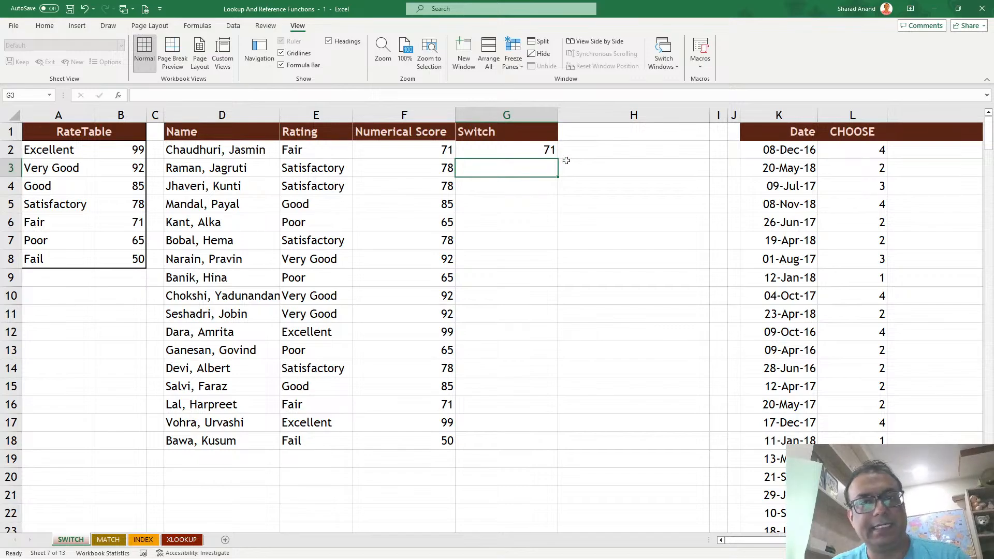
Fill the SWITCH formula from G2 down to G18 and compare it with the VLOOKUP results in Numerical Score.
click(513, 148)
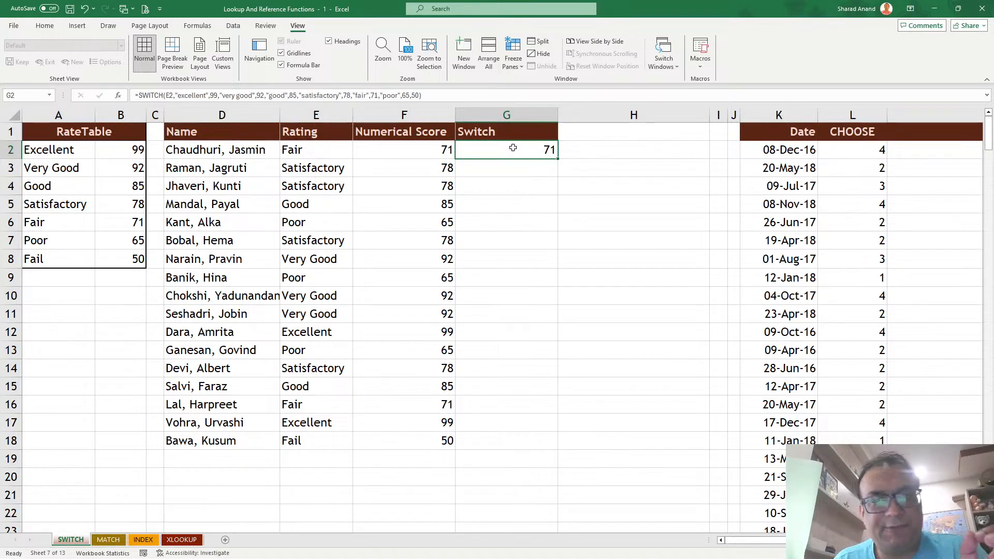
double_click(559, 160)
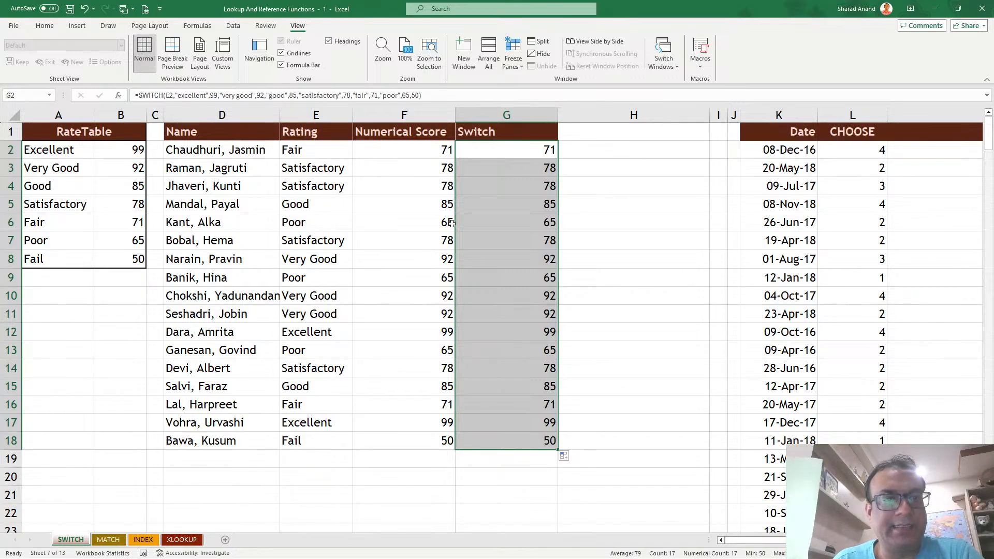
drag(415, 167, 414, 348)
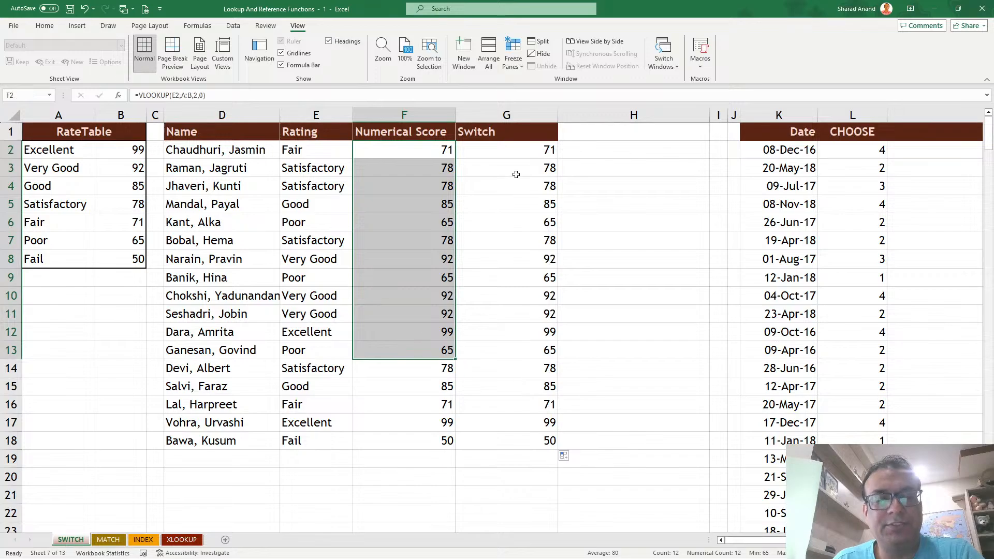
drag(514, 171, 517, 240)
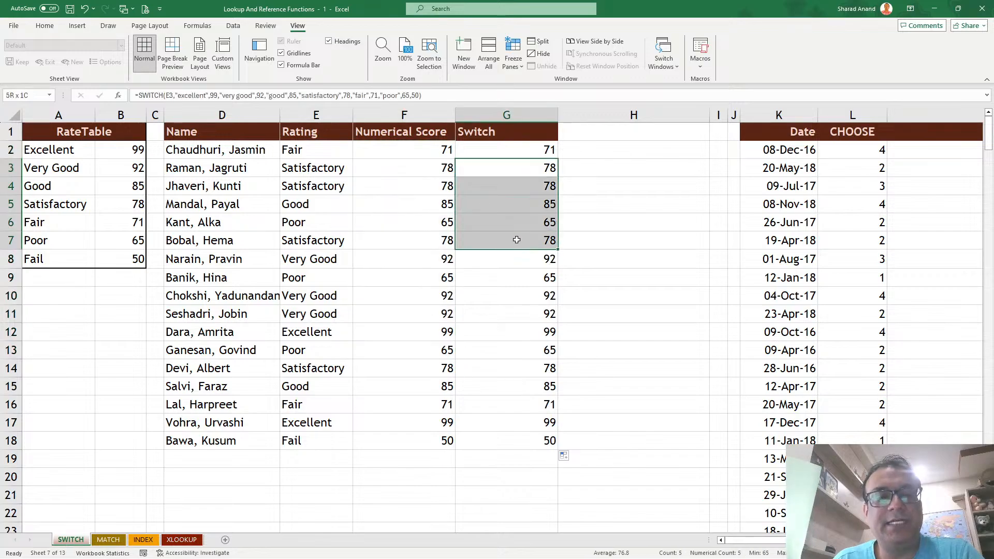
click(384, 163)
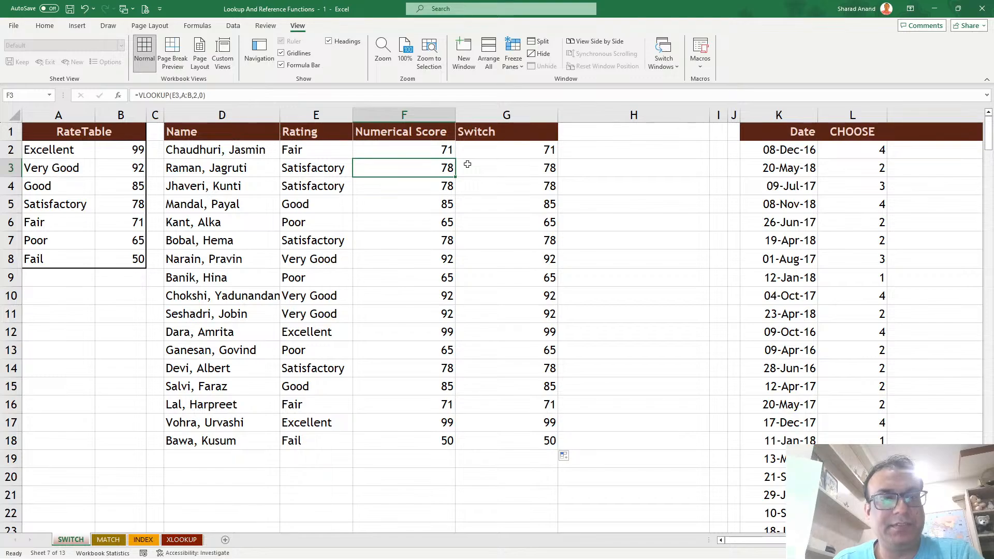
Clear the Satisfactory score in B5 of the RateTable and compare the Numerical Score and Switch columns.
click(125, 162)
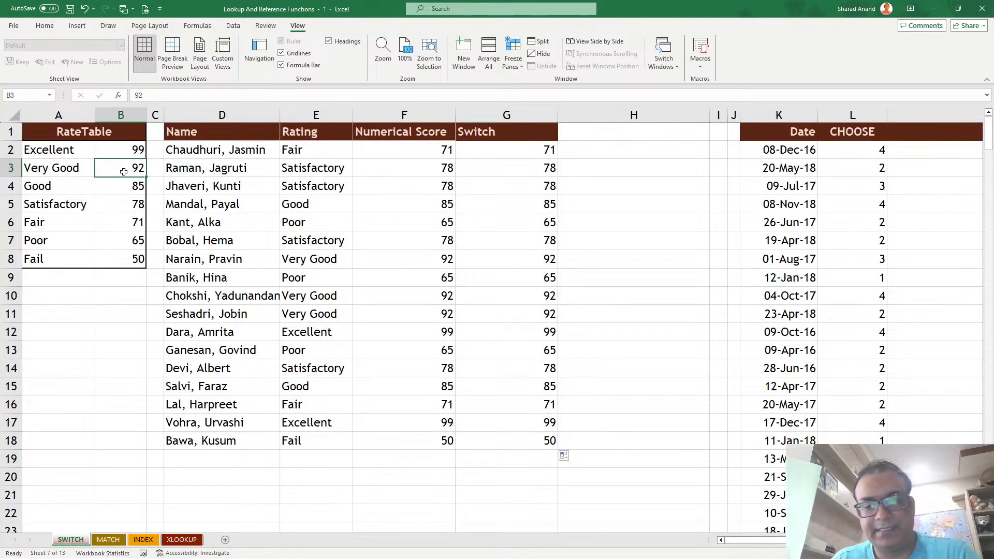
click(124, 207)
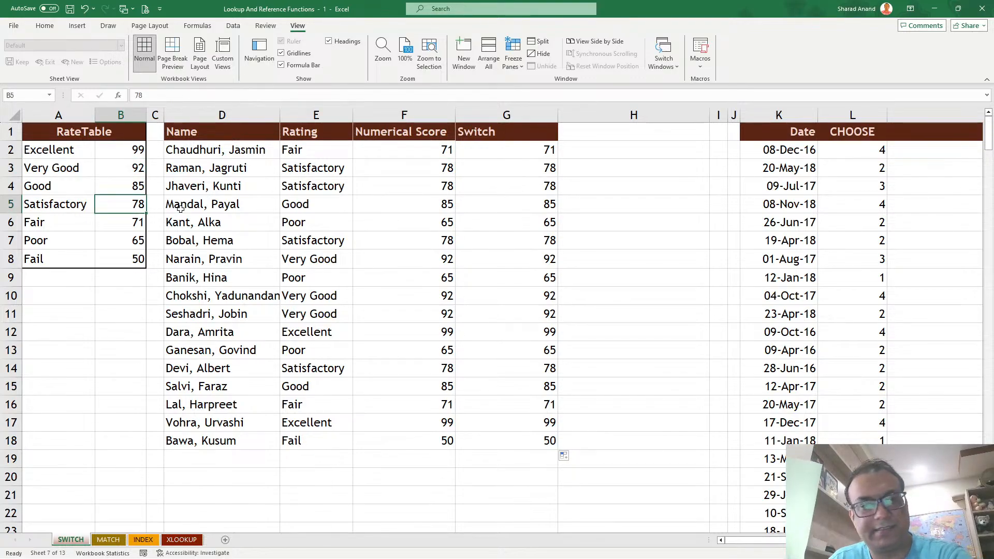
key(Delete)
drag(424, 167, 421, 396)
drag(497, 168, 513, 401)
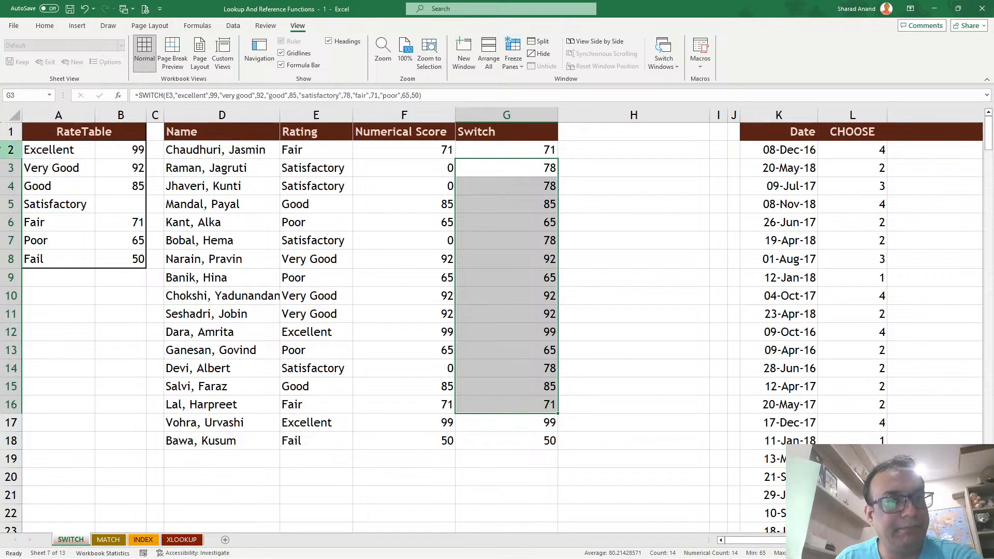
drag(67, 150, 116, 260)
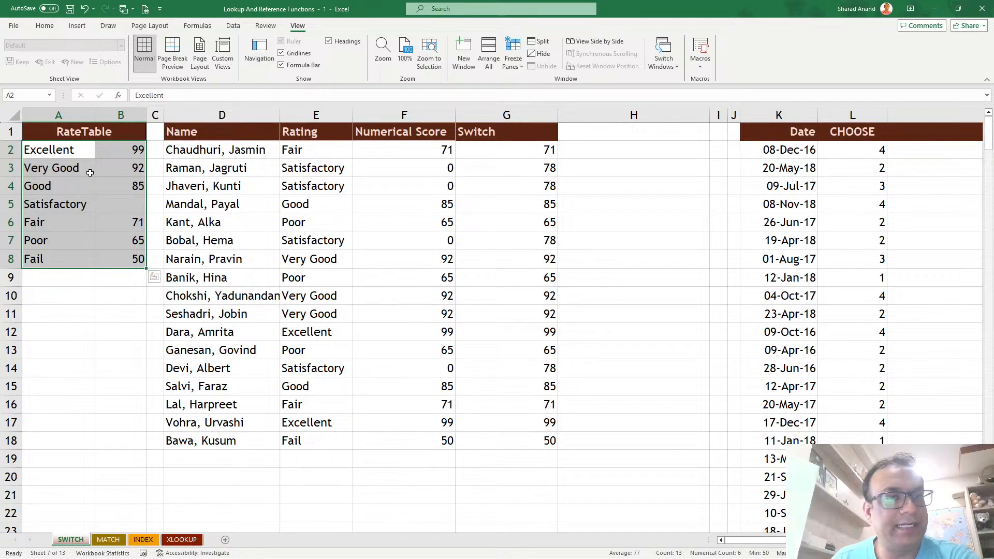
Examine the value and result pairs in the G2 formula without changing them, and undo the clearing of B5.
double_click(509, 150)
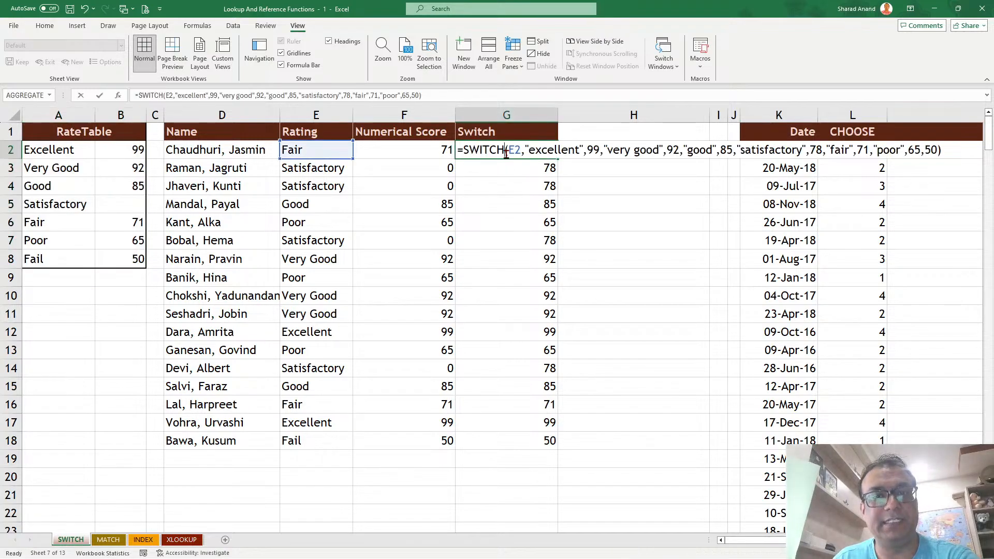
drag(529, 153, 942, 151)
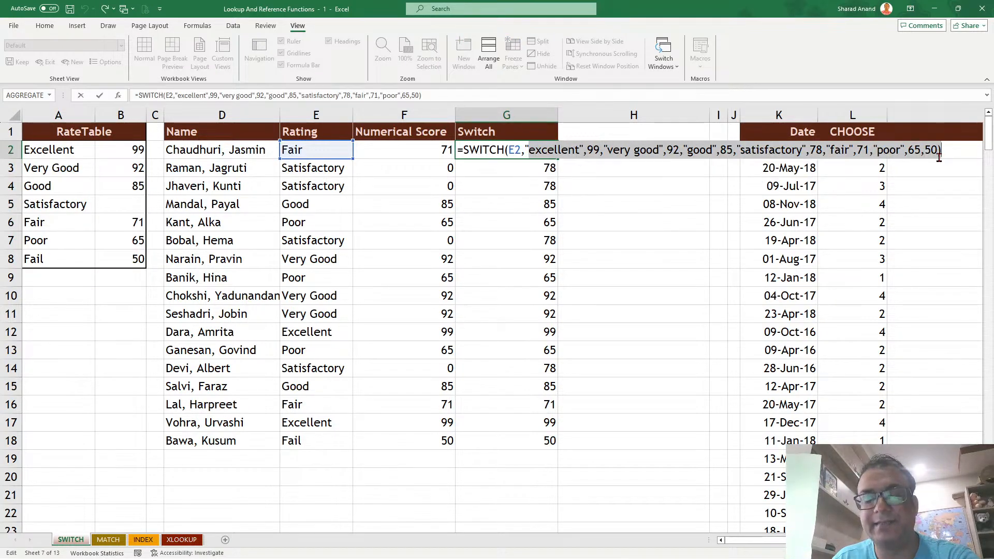
key(Escape)
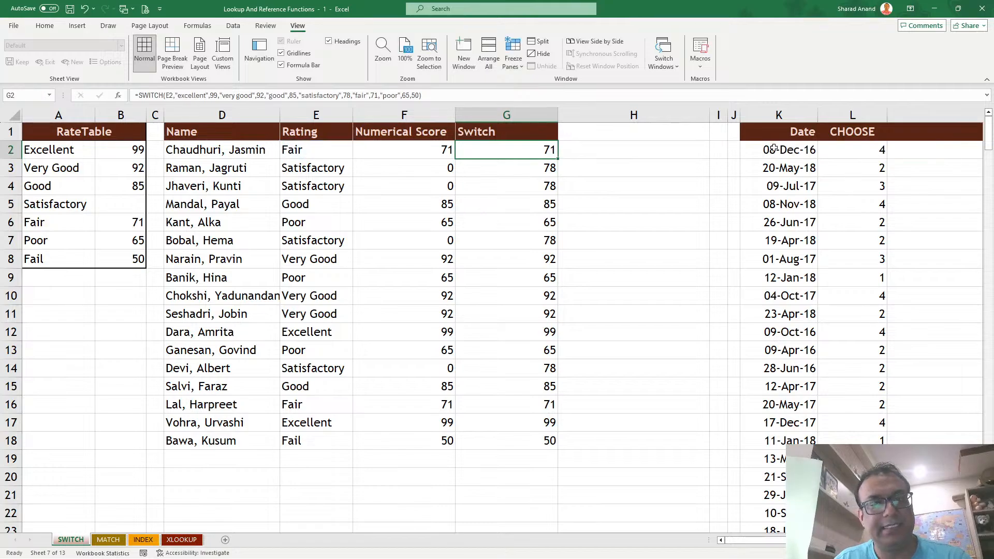
key(ctrl+z)
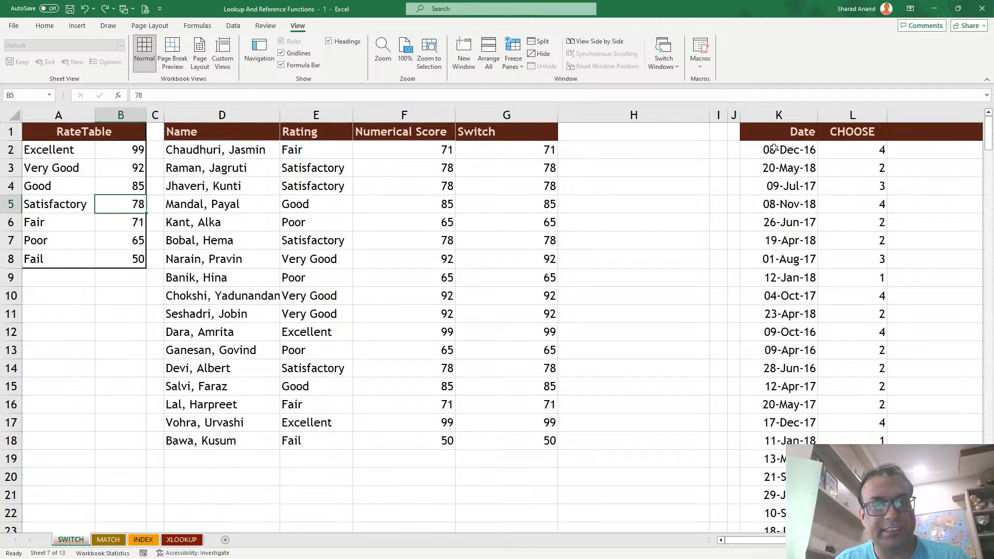
Place a plain-text copy of the G2 SWITCH formula in D21, then restore G2 to a calculating formula.
click(511, 150)
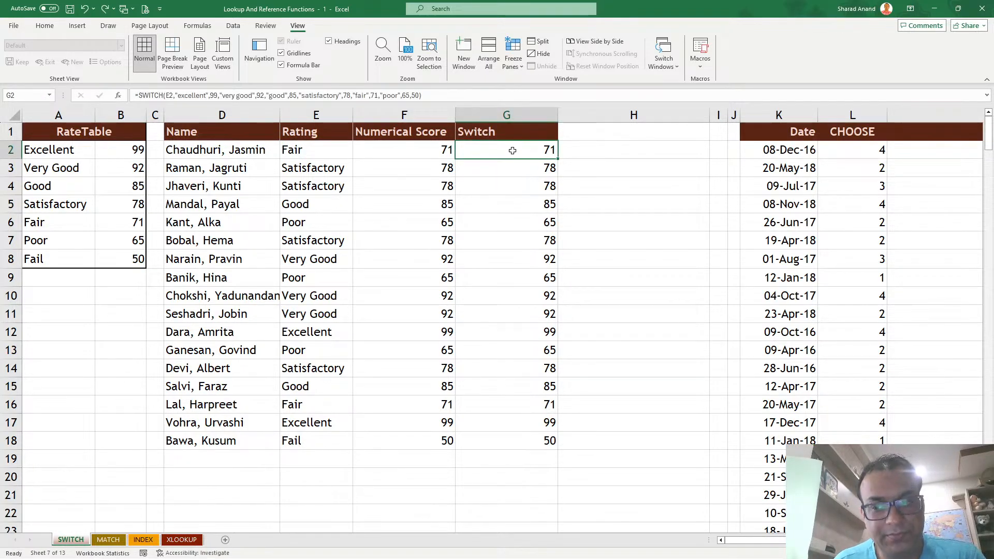
double_click(512, 150)
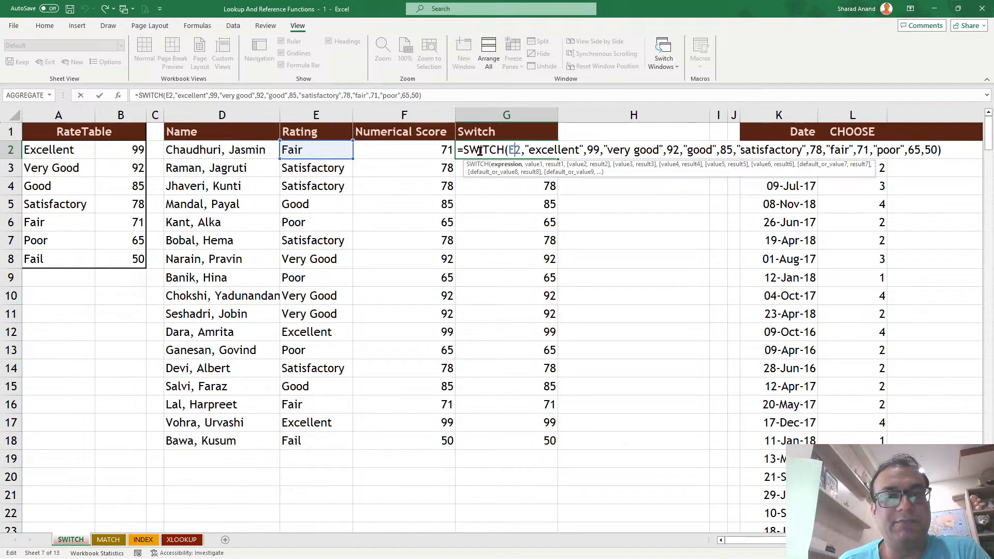
click(458, 152)
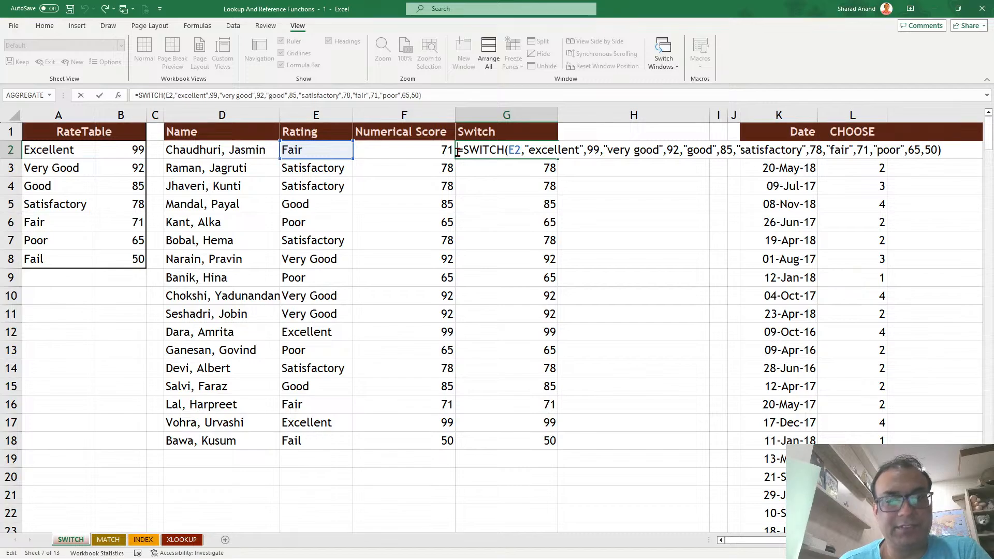
click(514, 208)
click(502, 149)
drag(458, 99, 118, 96)
key(ctrl+c)
click(201, 494)
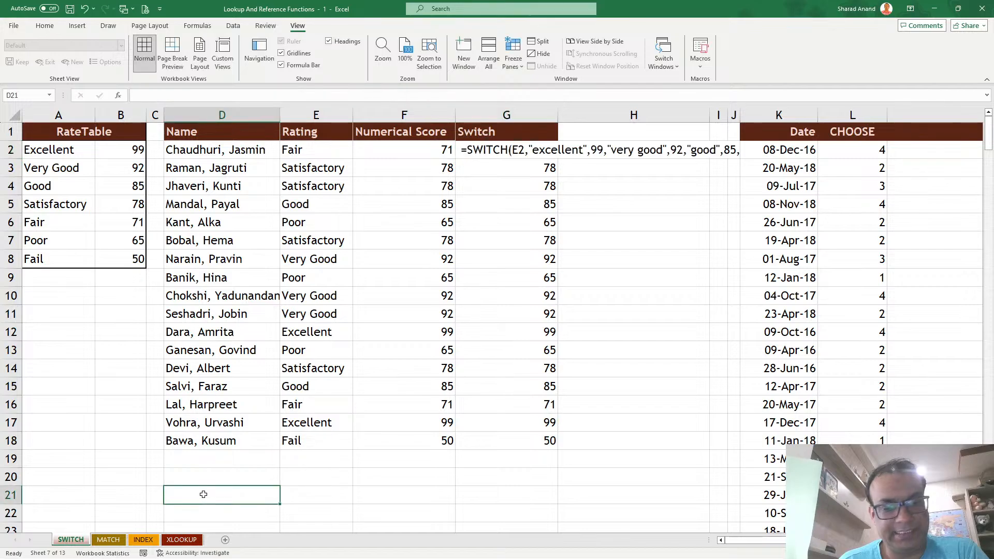
key(ctrl+v)
click(409, 487)
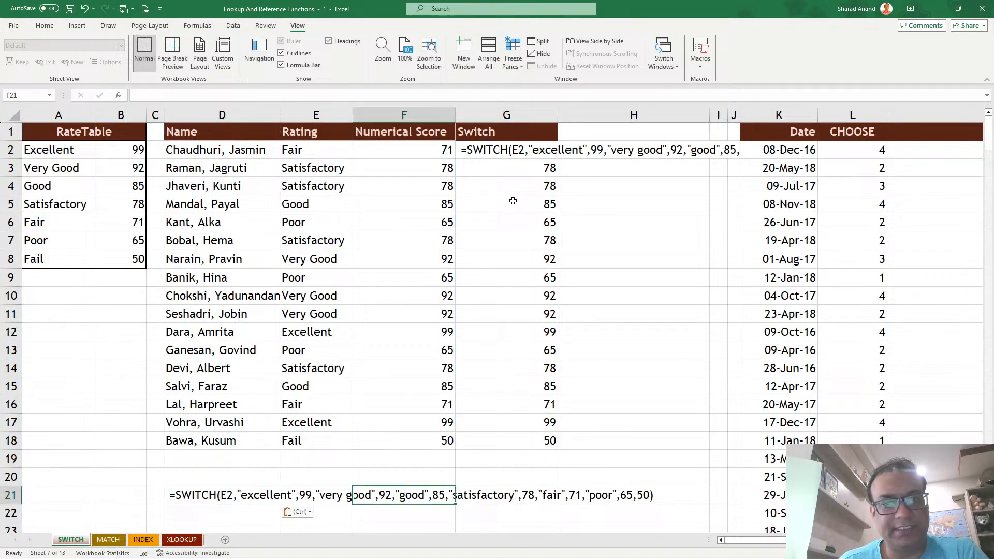
double_click(463, 150)
key(Return)
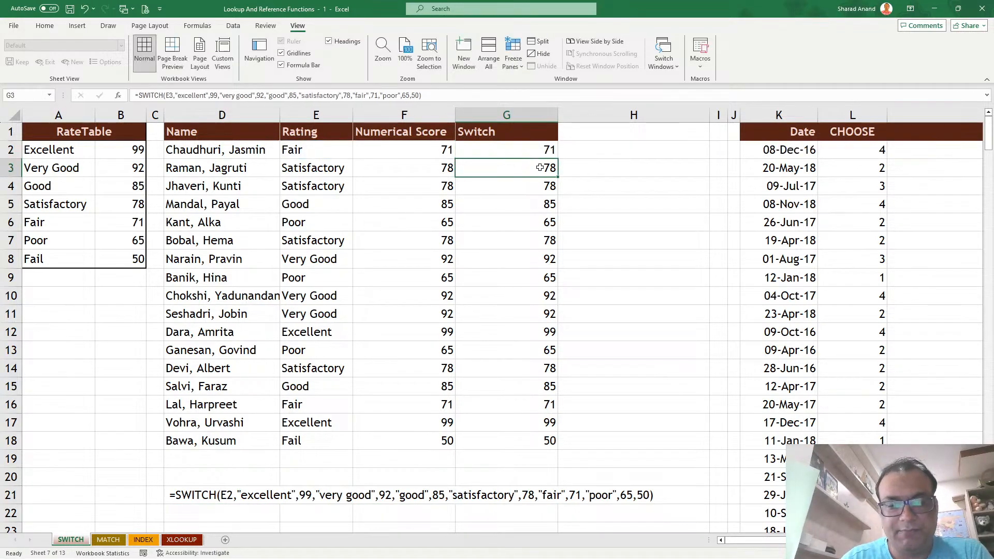
Mark "excellent" and 99 in red ink in D21 and the RateTable, underline "very good", and draw an arrow from the RateTable to the formula.
click(507, 278)
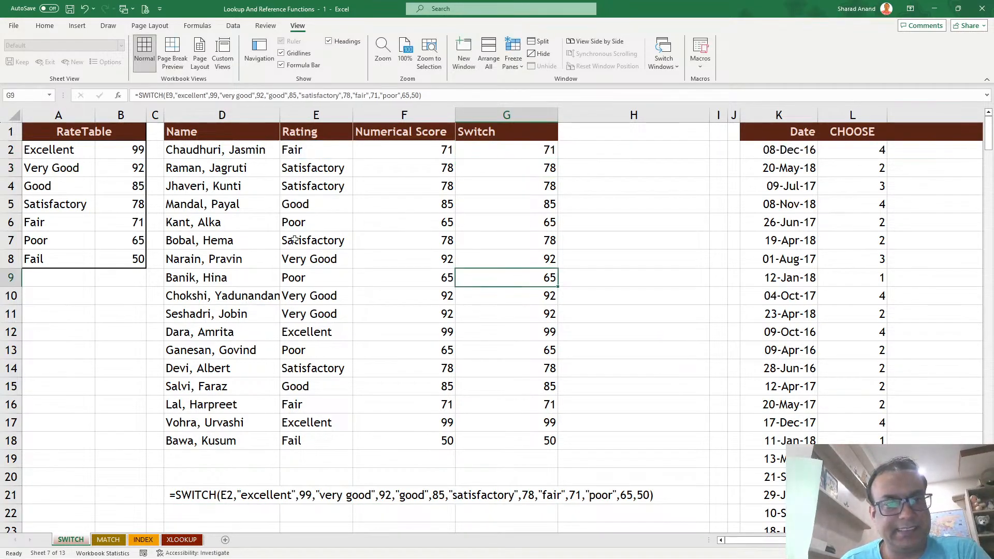
click(108, 25)
click(117, 58)
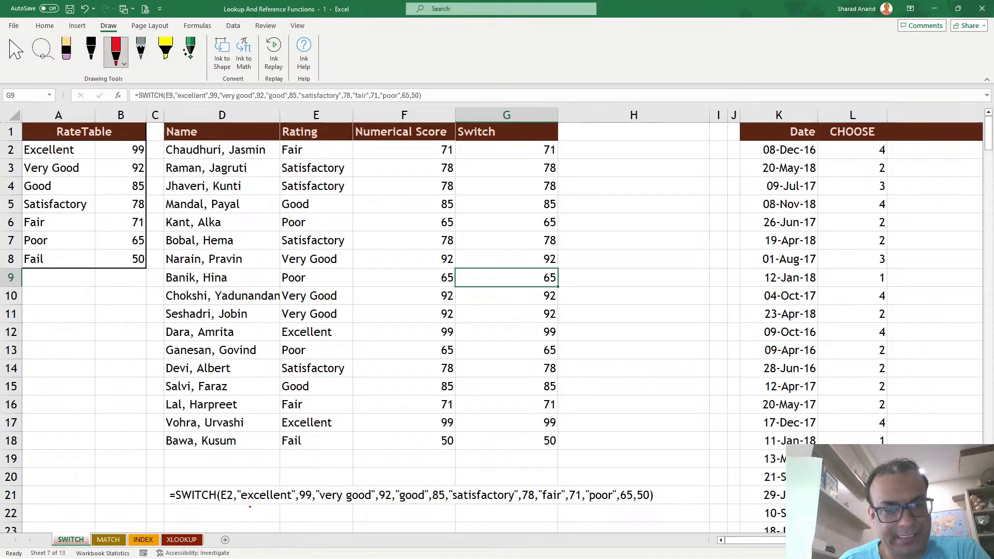
drag(251, 501, 282, 500)
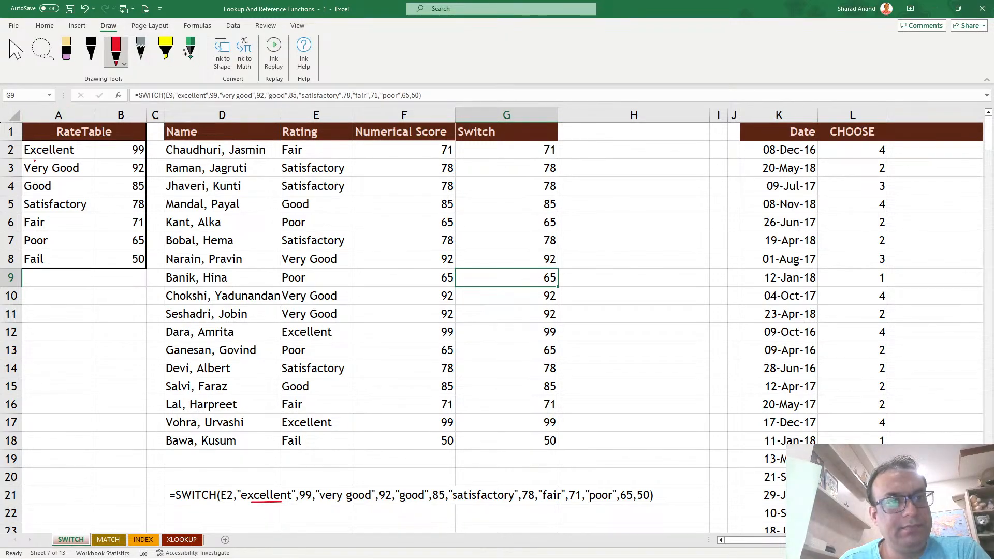
drag(24, 157, 70, 156)
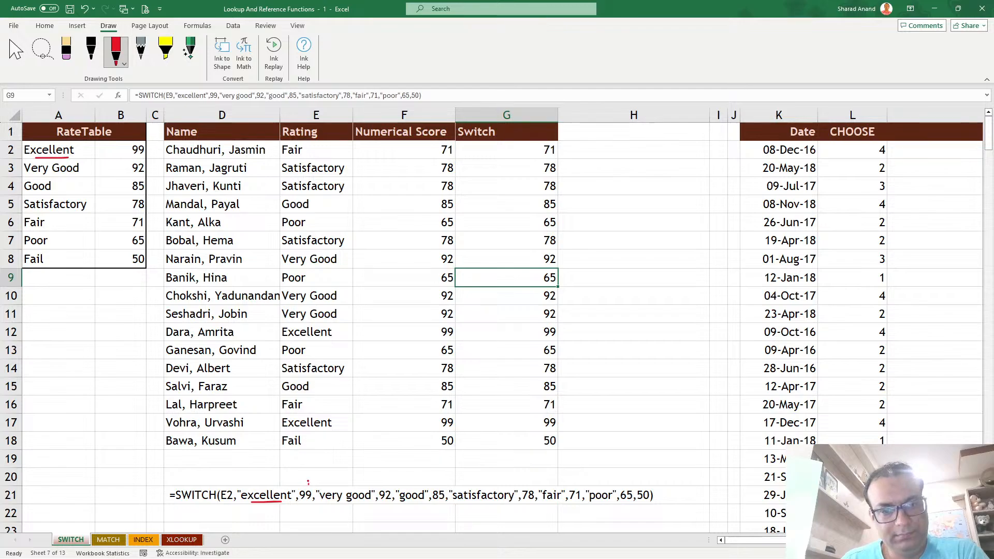
mouse_move(307, 482)
mouse_down()
mouse_move(323, 492)
mouse_move(299, 472)
mouse_up()
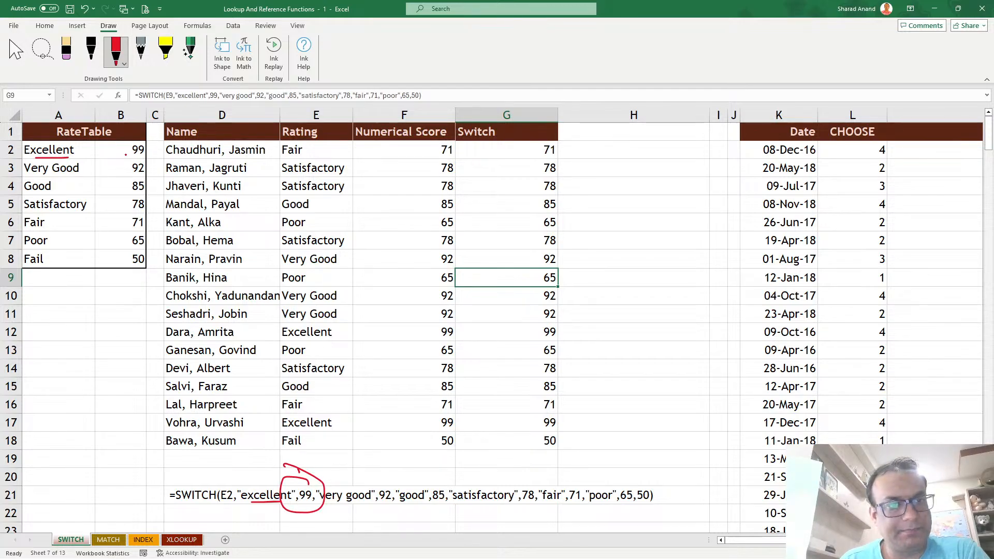
drag(126, 157, 151, 159)
drag(326, 512, 363, 514)
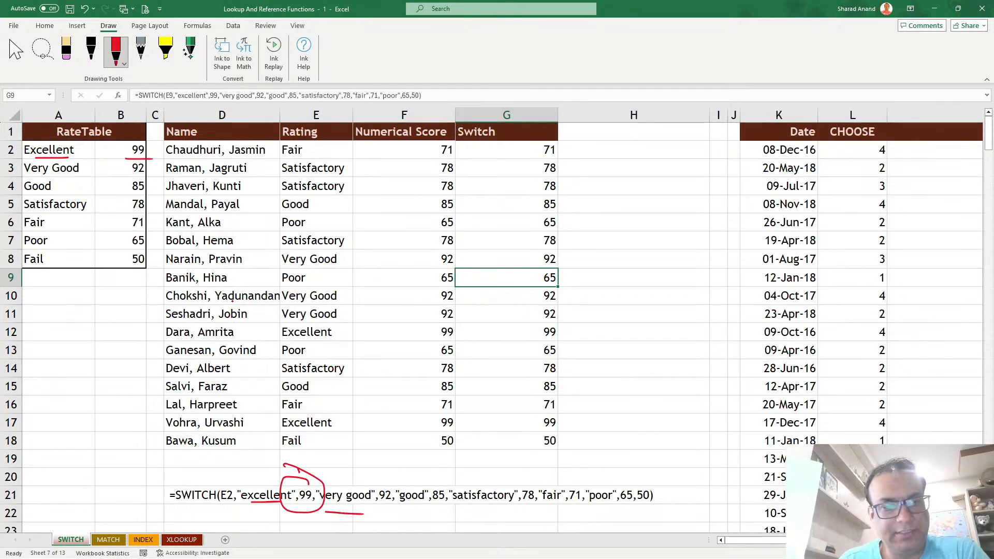
mouse_move(118, 119)
mouse_down()
mouse_move(126, 121)
mouse_move(62, 144)
mouse_move(97, 164)
mouse_move(155, 476)
mouse_move(198, 492)
mouse_move(181, 507)
mouse_up()
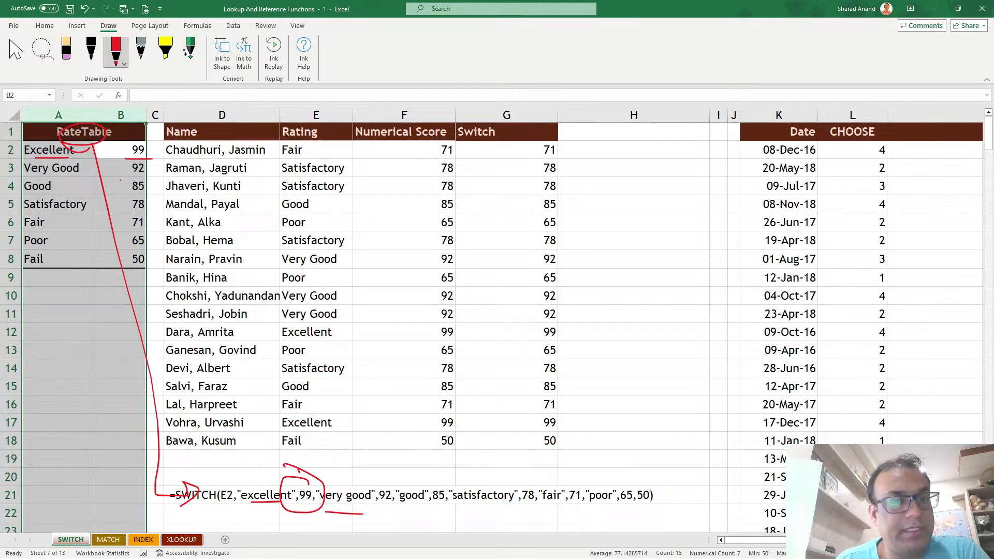
Erase all the red ink marks from the RateTable and the D21 formula, and return to normal cell selection.
click(67, 51)
click(122, 115)
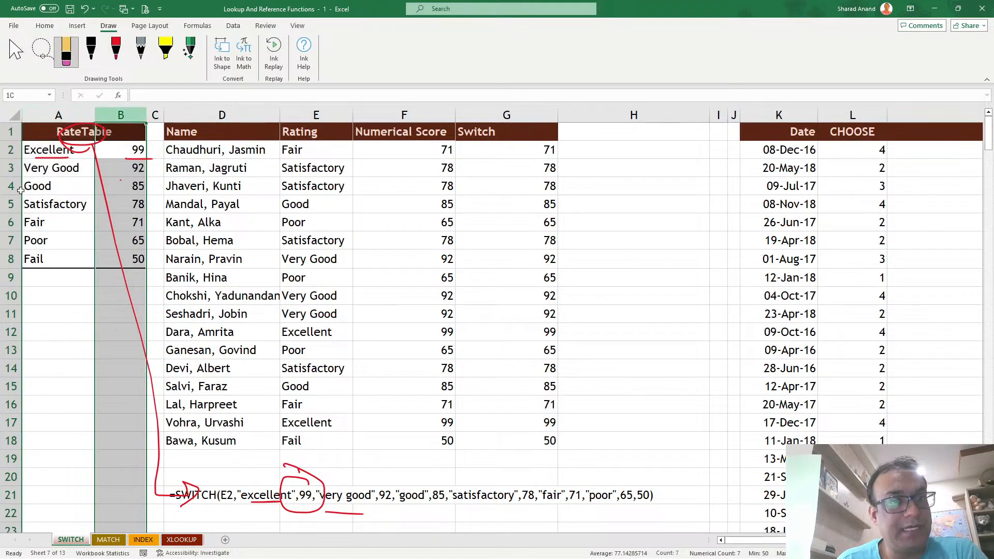
click(122, 115)
click(122, 115)
mouse_move(95, 145)
mouse_down()
mouse_move(125, 173)
mouse_move(135, 160)
mouse_move(20, 164)
mouse_up()
mouse_move(297, 472)
mouse_down()
mouse_move(275, 522)
mouse_move(360, 510)
mouse_up()
key(Escape)
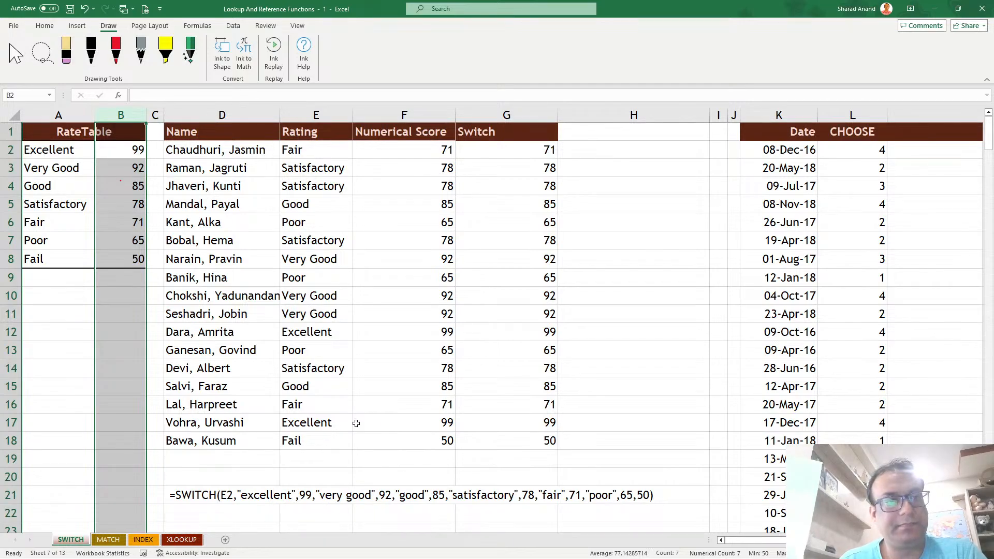
click(26, 55)
click(413, 274)
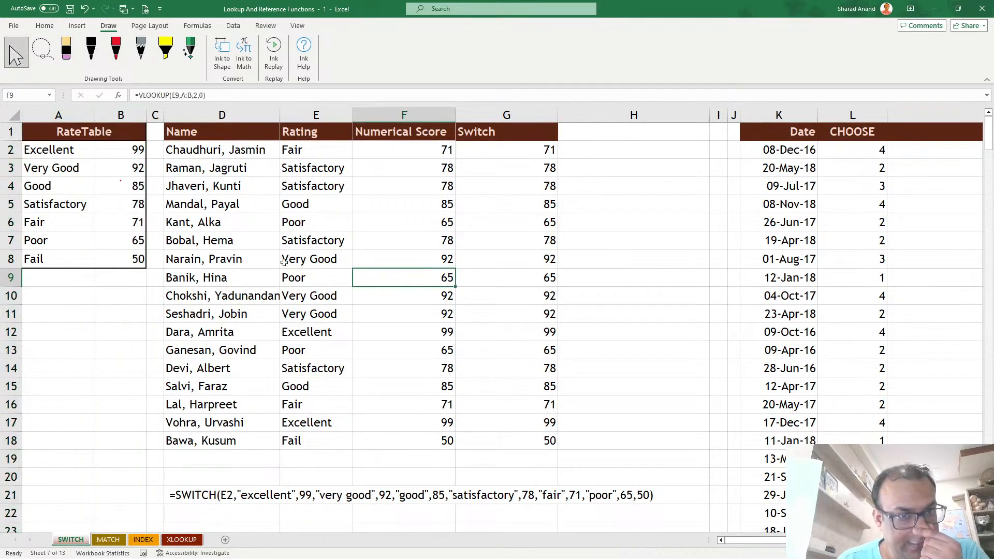
click(56, 58)
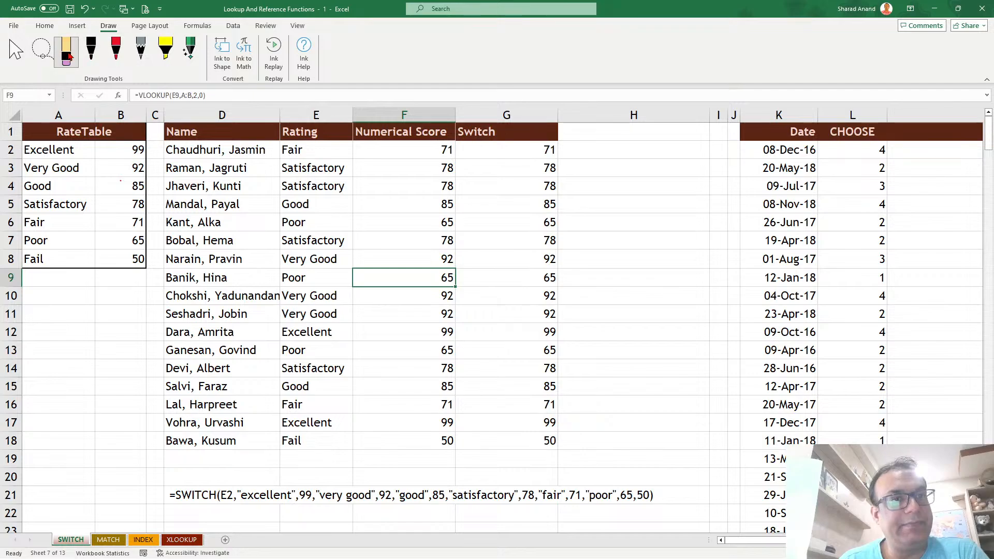
drag(115, 185, 132, 162)
click(16, 51)
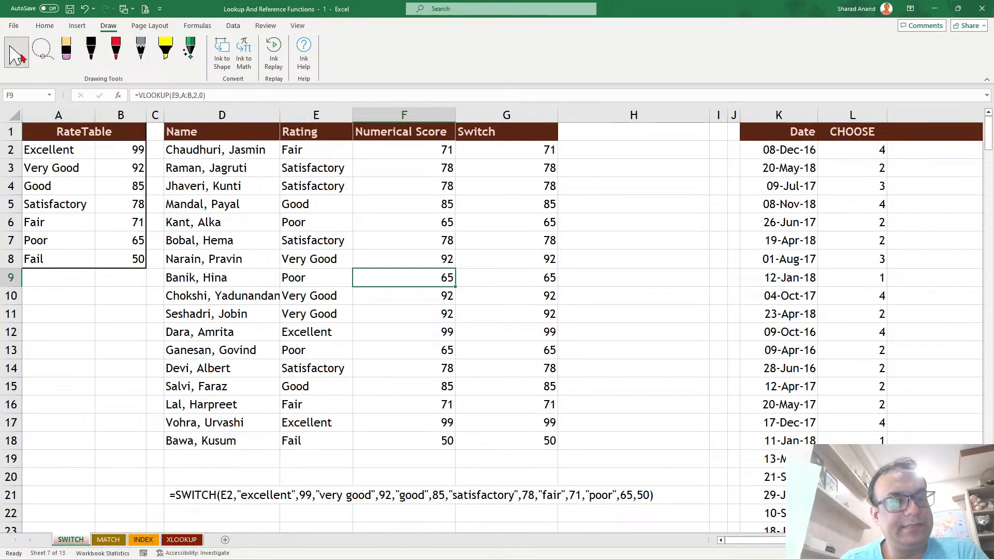
click(215, 199)
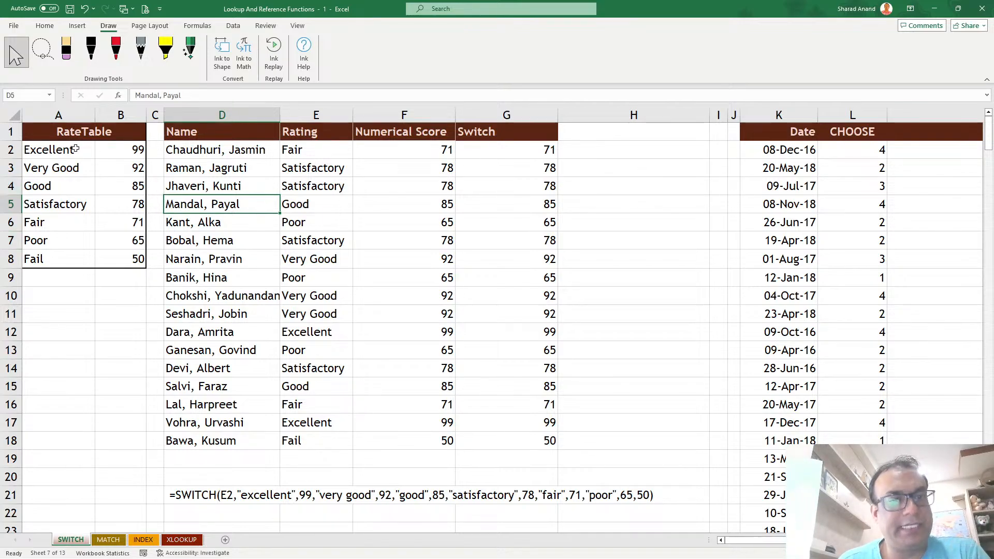
Set the rating in E8 to Lousy and compare the VLOOKUP result in F8 with the SWITCH result in G8.
click(314, 259)
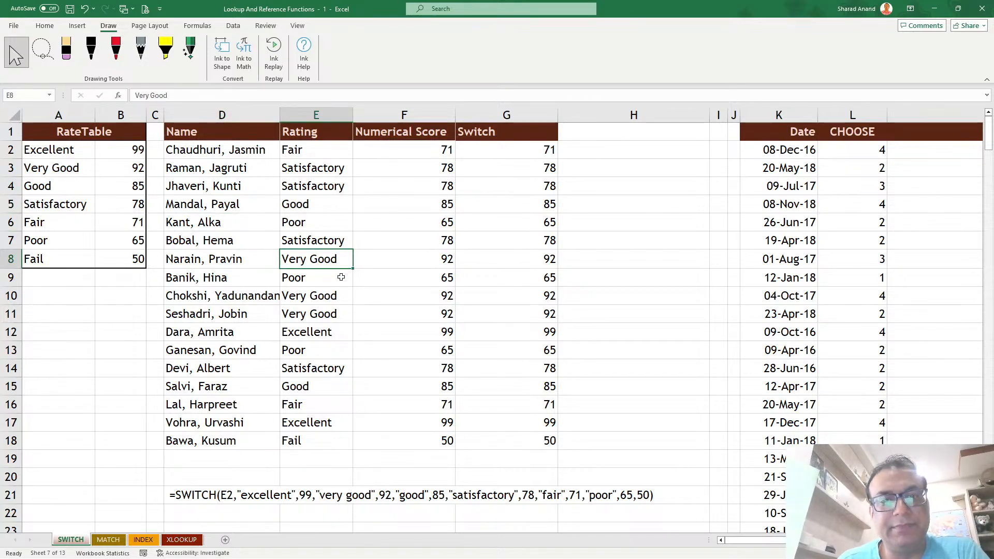
text(Lousy)
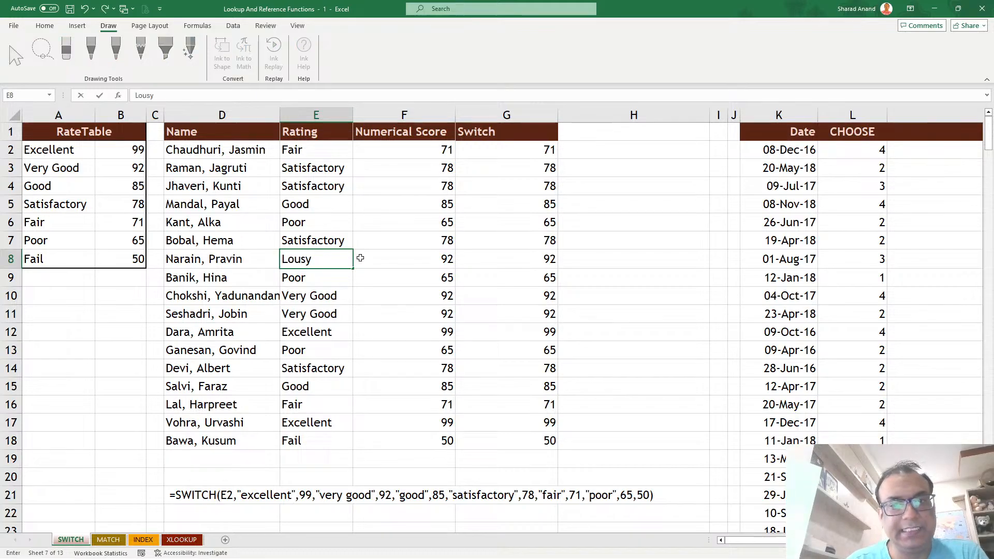
key(Return)
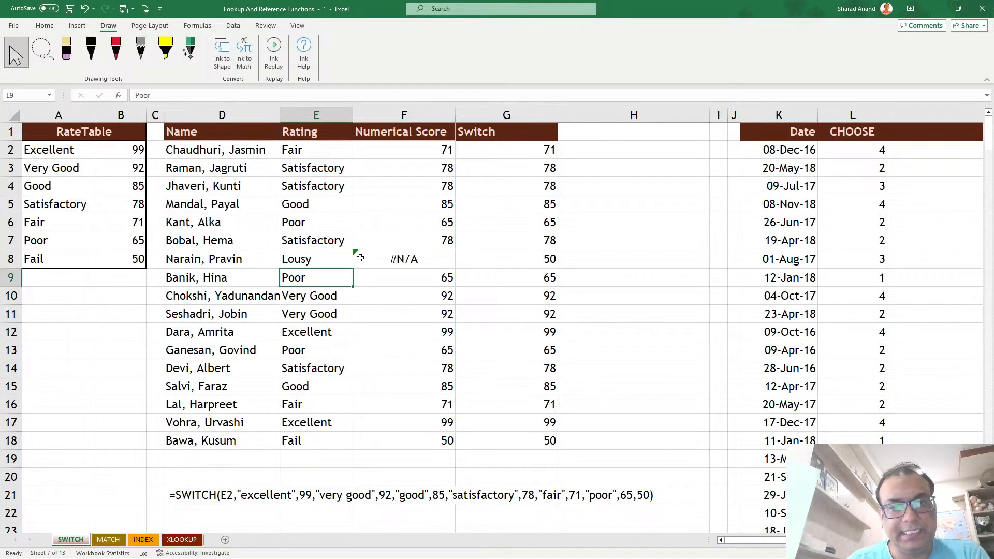
click(389, 263)
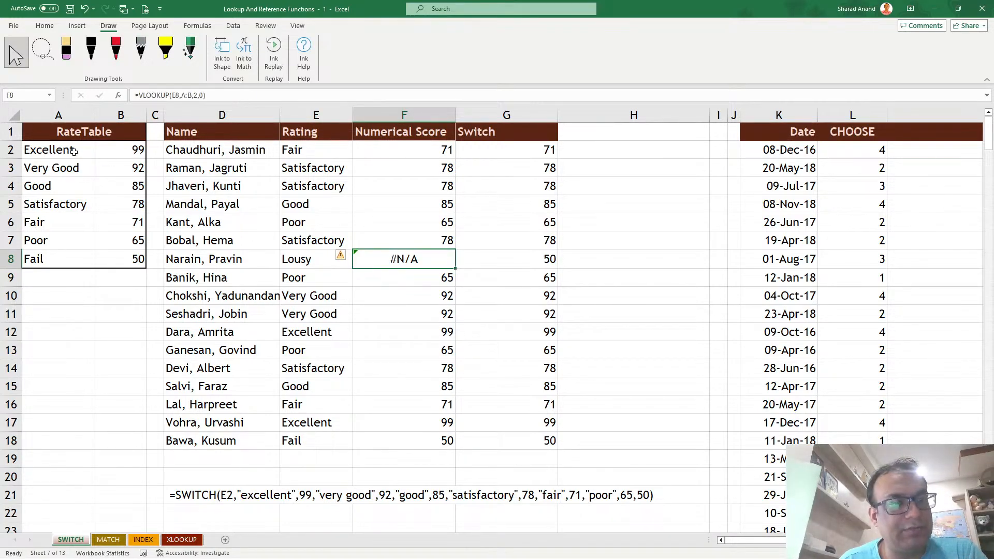
drag(74, 151, 58, 240)
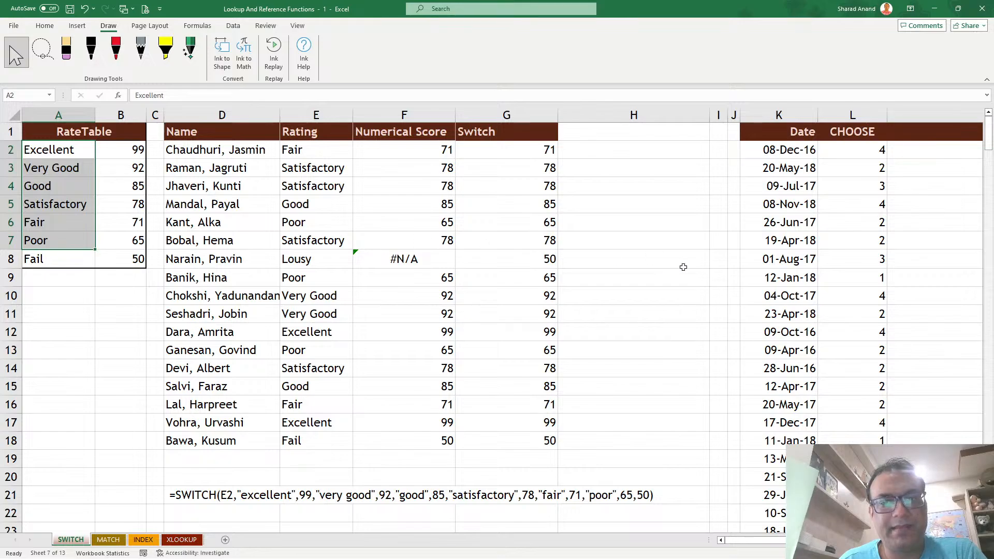
click(549, 258)
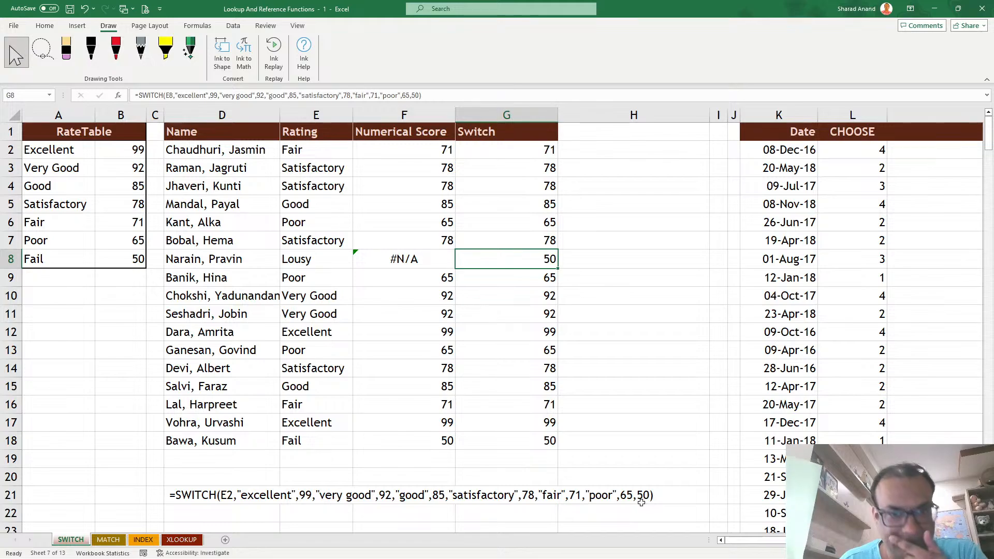
Set the rating in E9 to the misspelled "Fial" and check the SWITCH result in G9.
click(316, 278)
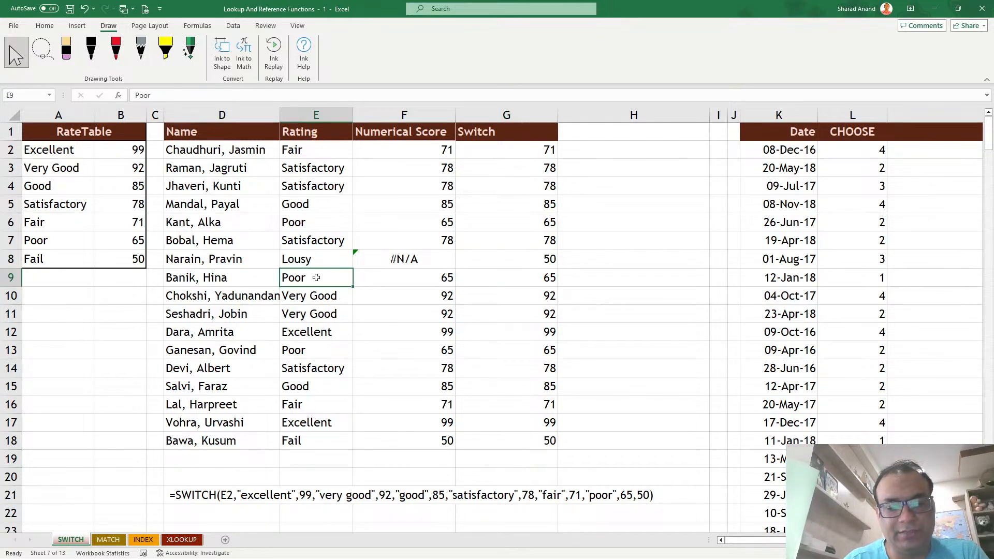
text(F)
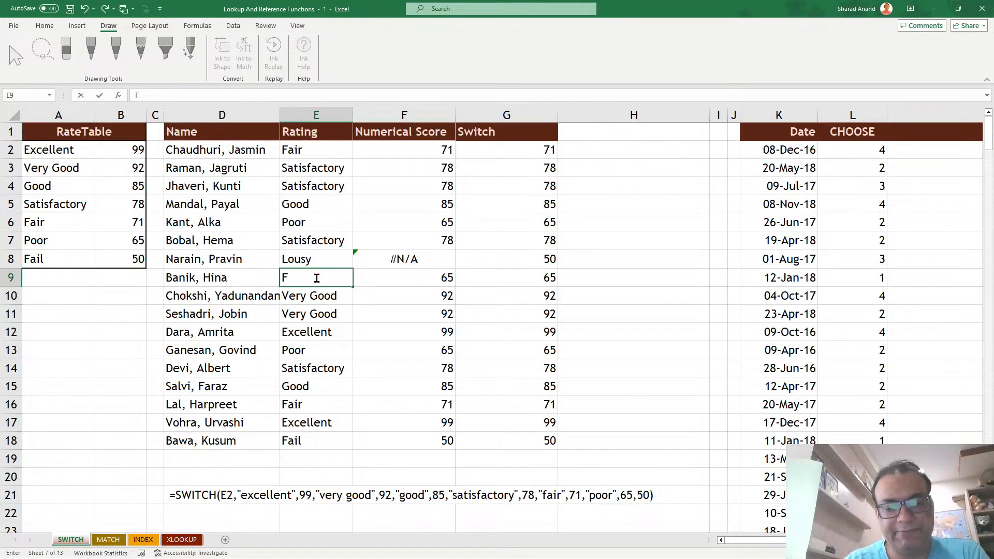
text(ial)
key(Return)
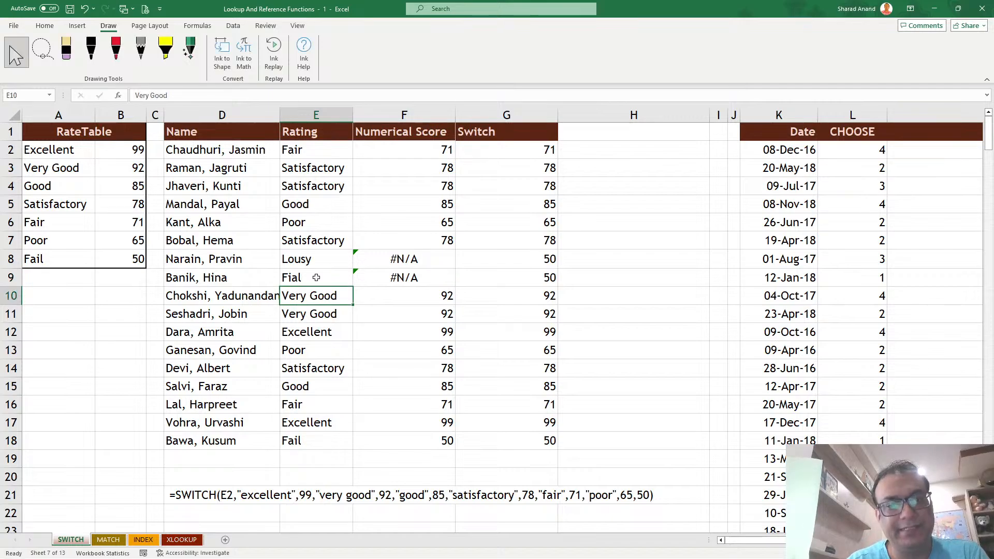
click(537, 278)
Undo the test rating changes in E8 and E9.
drag(337, 261, 337, 284)
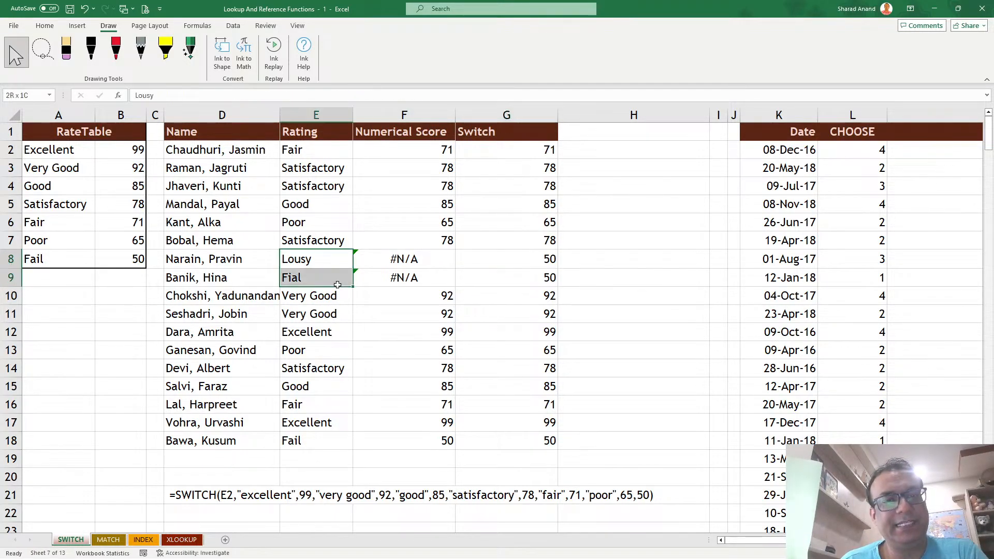
key(ctrl+z)
key(ctrl+z)
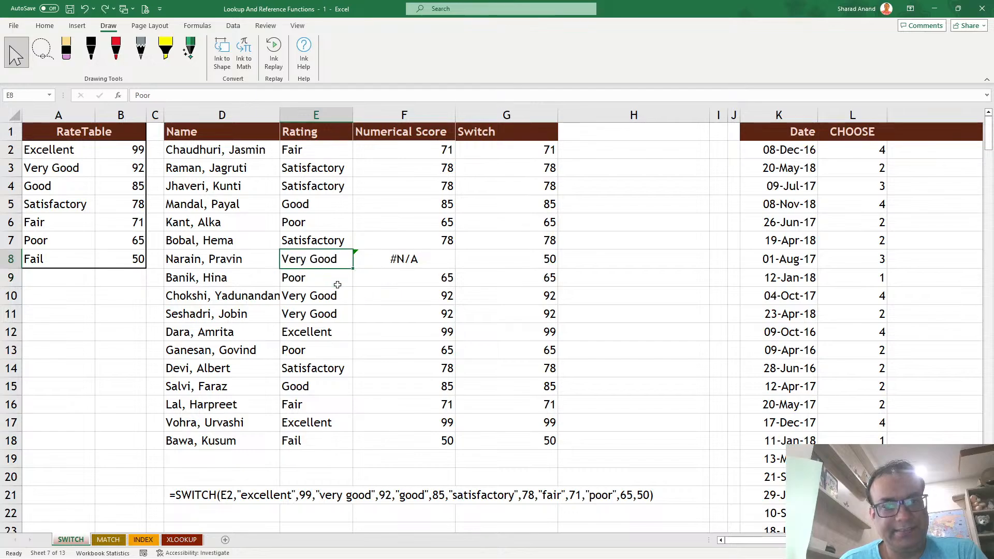
click(437, 291)
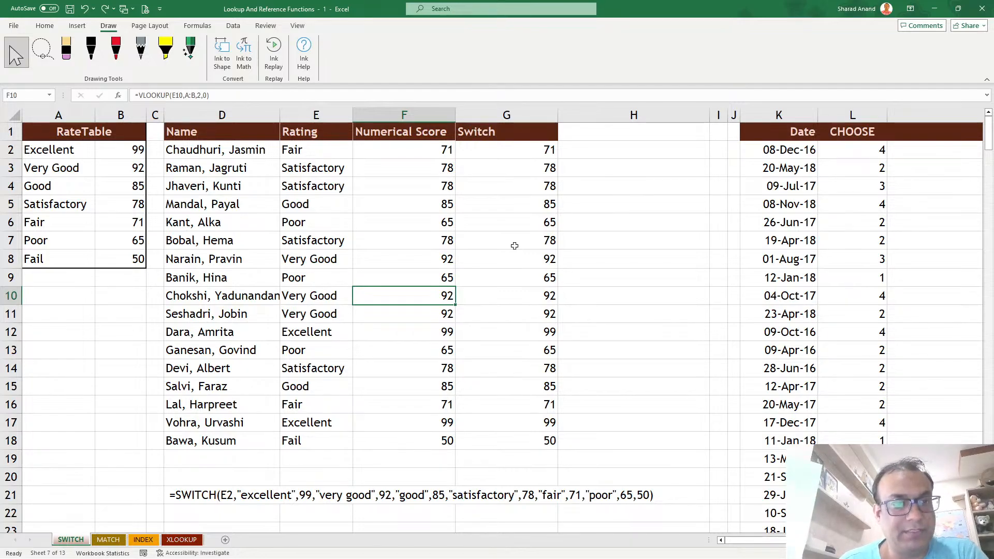
Move the RateTable scores B2:B8 in front of the ratings in column A and compare the Numerical Score and Switch columns.
click(121, 115)
drag(124, 155, 124, 264)
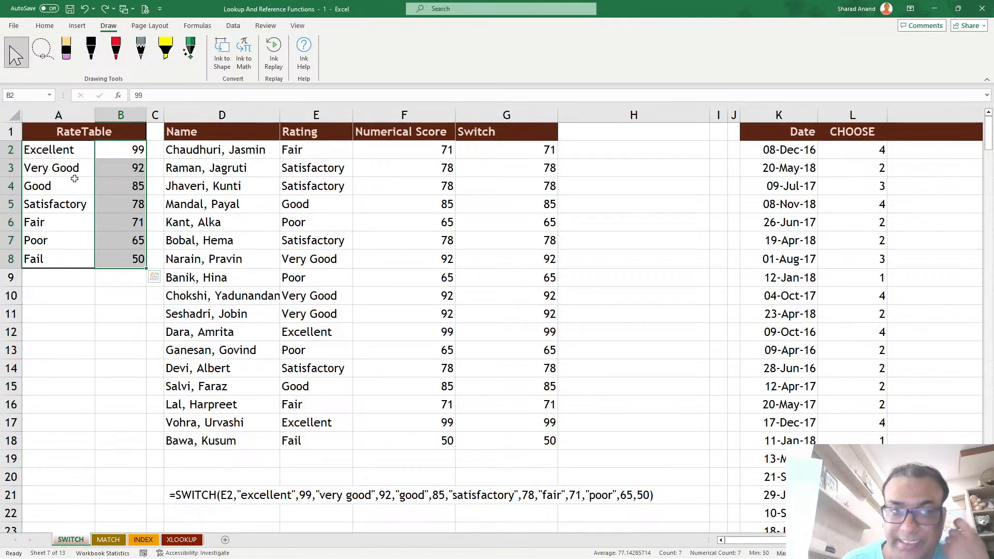
drag(94, 182, 21, 184)
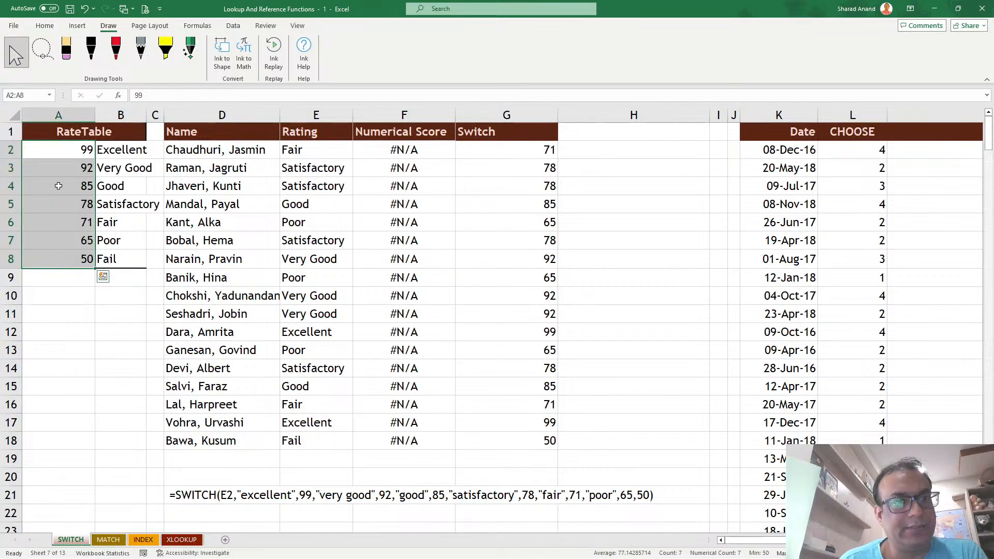
drag(375, 151, 390, 423)
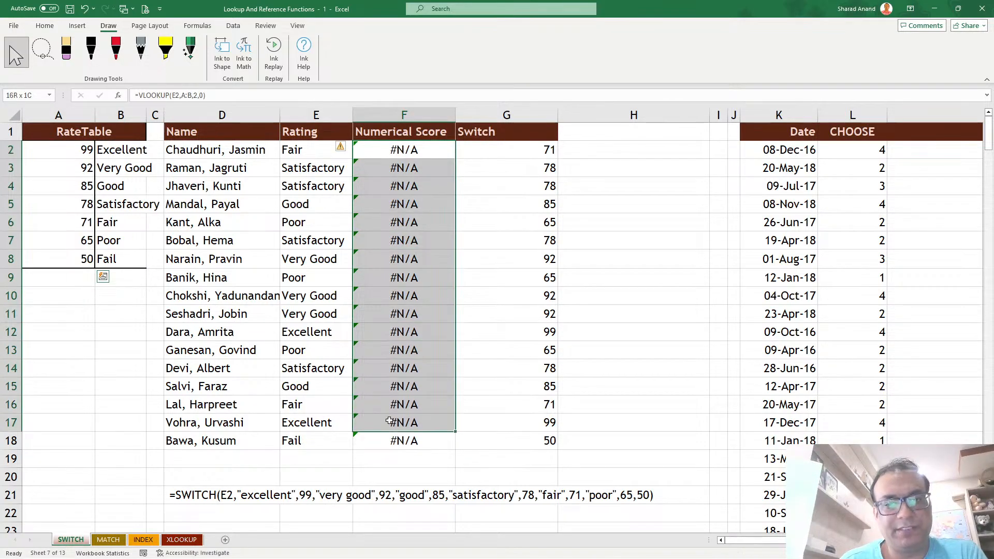
drag(505, 159, 477, 423)
Move the scores in A2:A8 back behind the ratings to restore the RateTable's original column order.
drag(66, 158, 56, 259)
drag(94, 207, 148, 211)
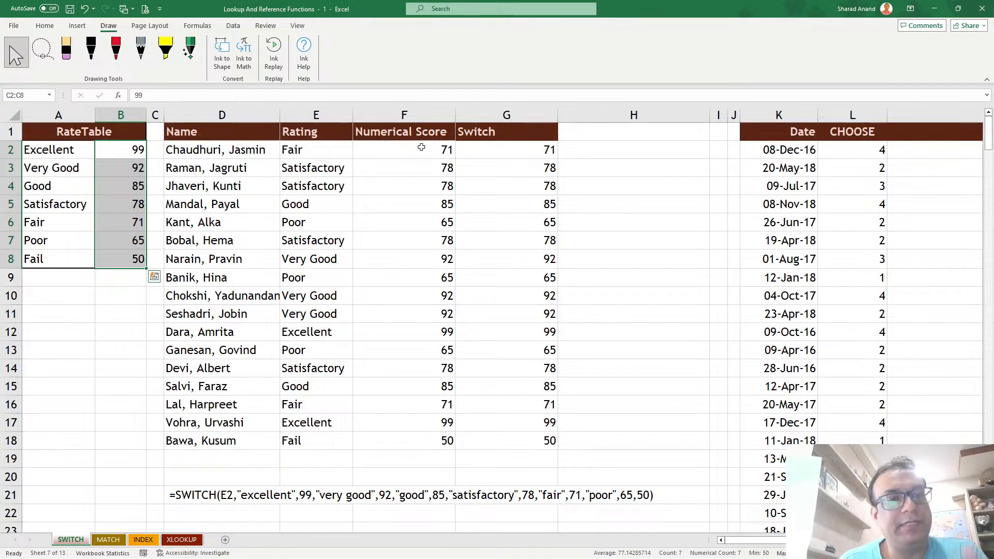
Review the RateTable in A2:B8, the SWITCH formula in G2 and the VLOOKUP formula in F5.
drag(37, 150, 122, 266)
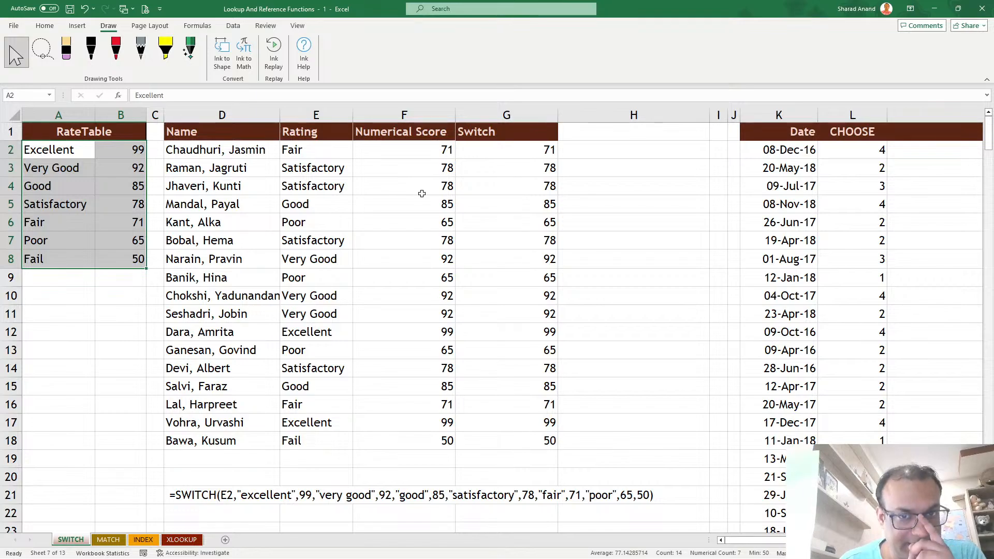
click(501, 154)
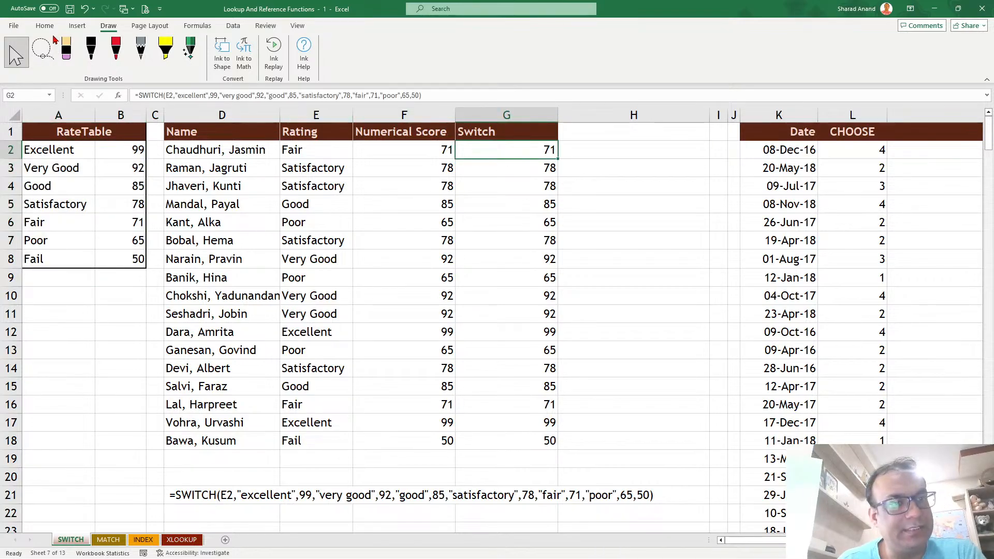
click(52, 27)
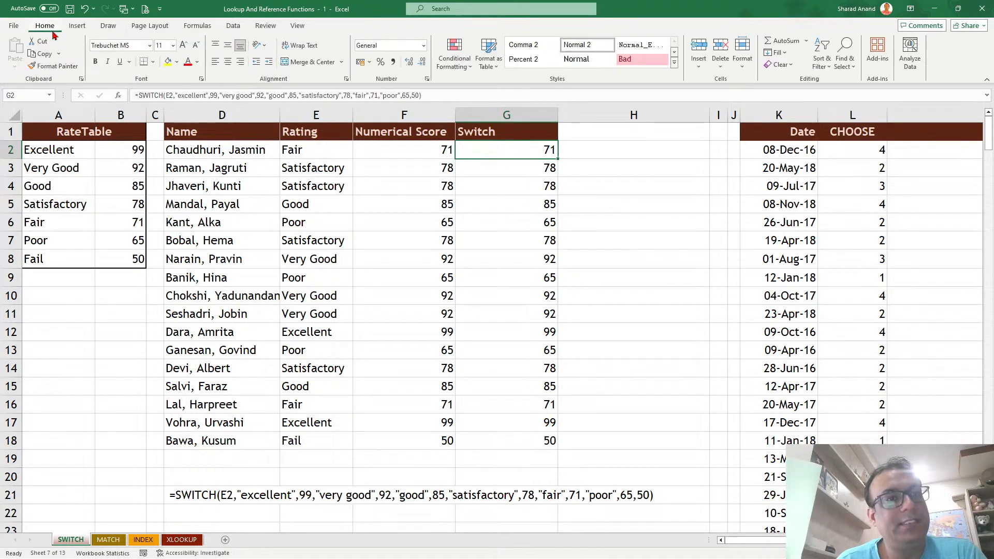
click(417, 207)
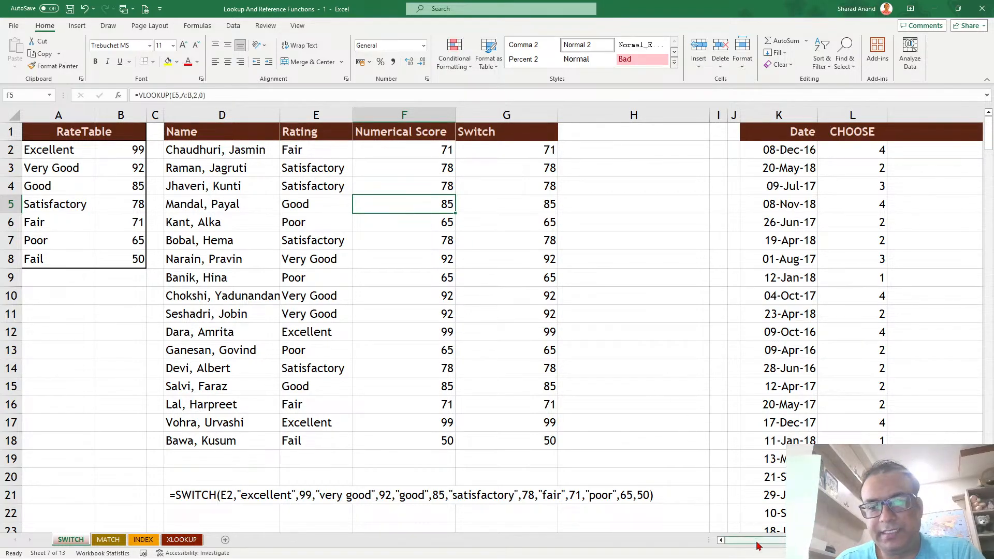
Examine the date in K2 and how the CHOOSE formula in L2 turns its month into a quarter.
drag(745, 540, 781, 540)
click(515, 269)
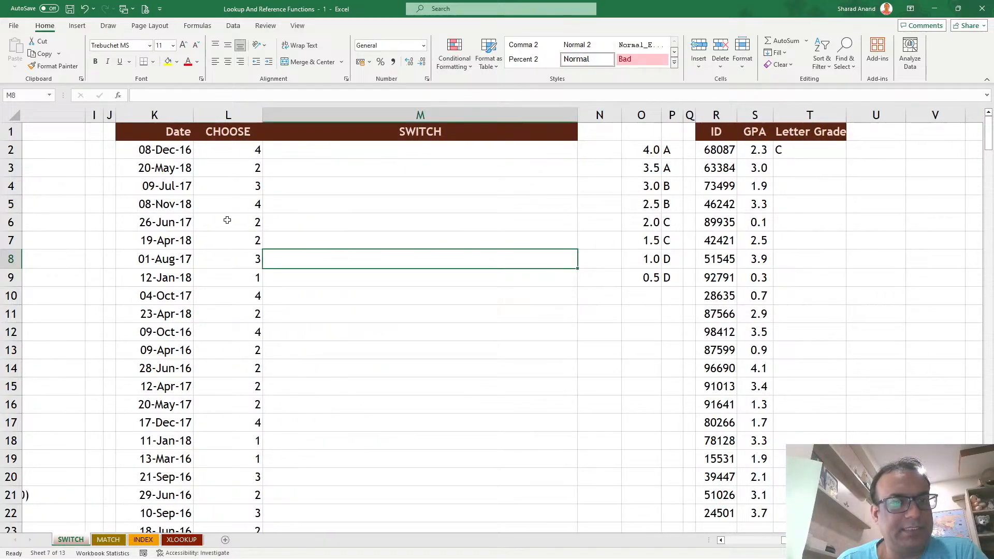
click(175, 150)
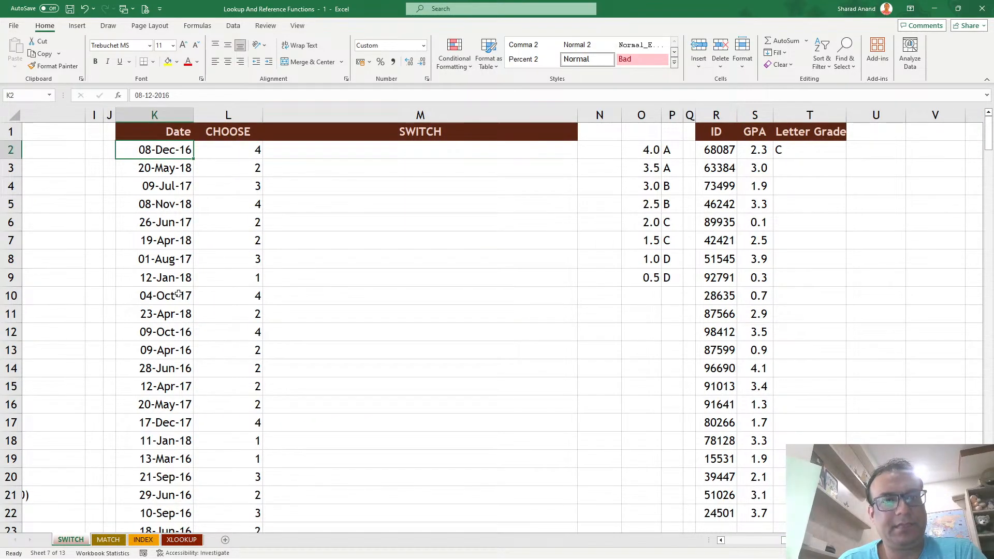
click(226, 151)
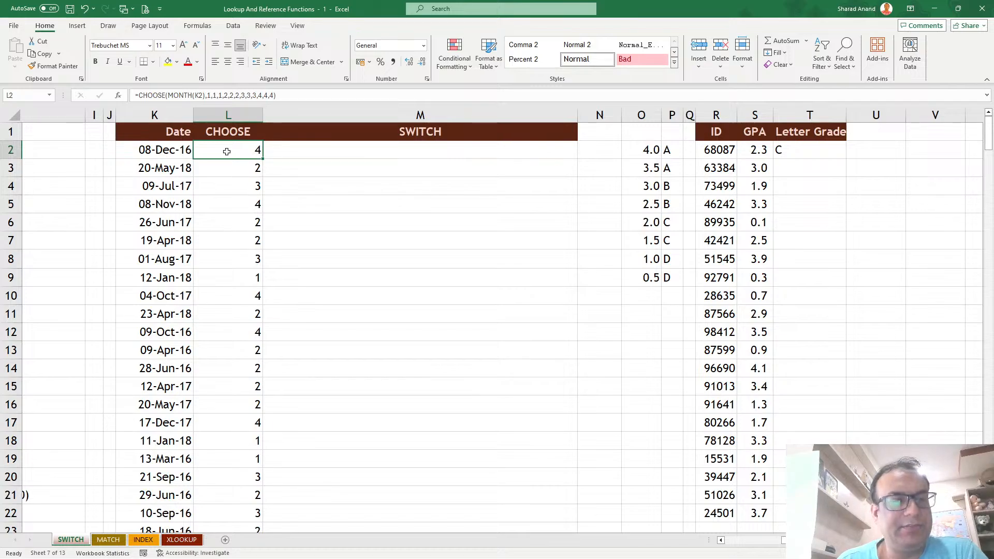
double_click(226, 151)
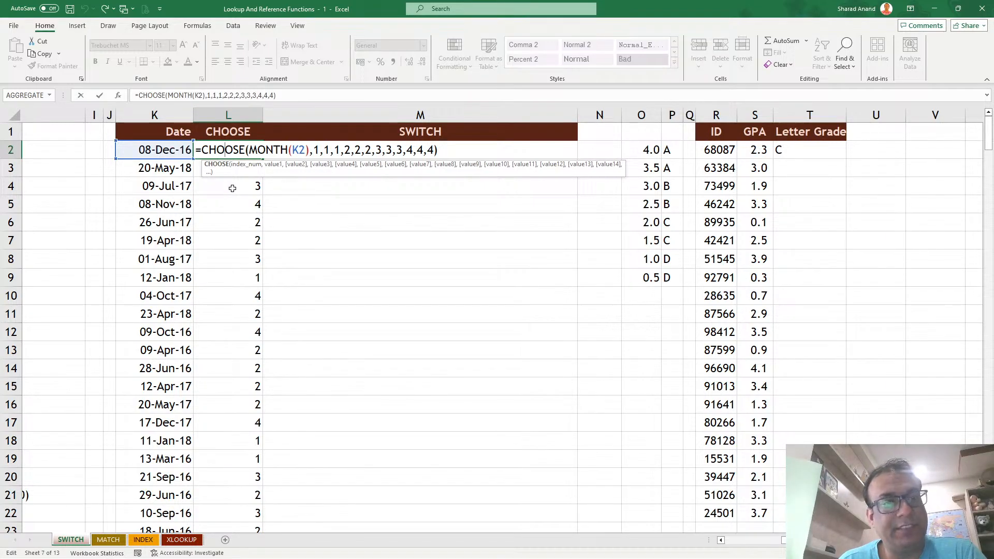
key(Escape)
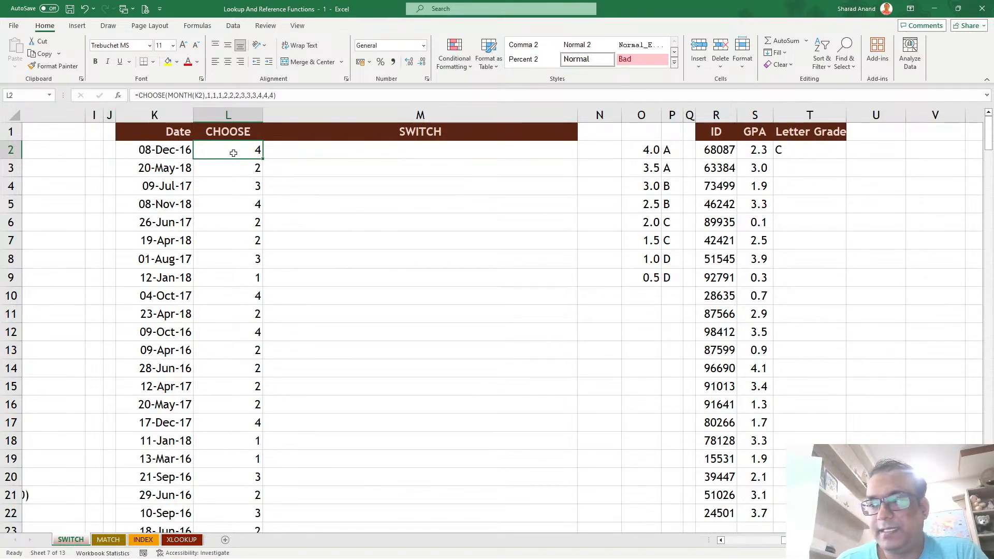
click(174, 154)
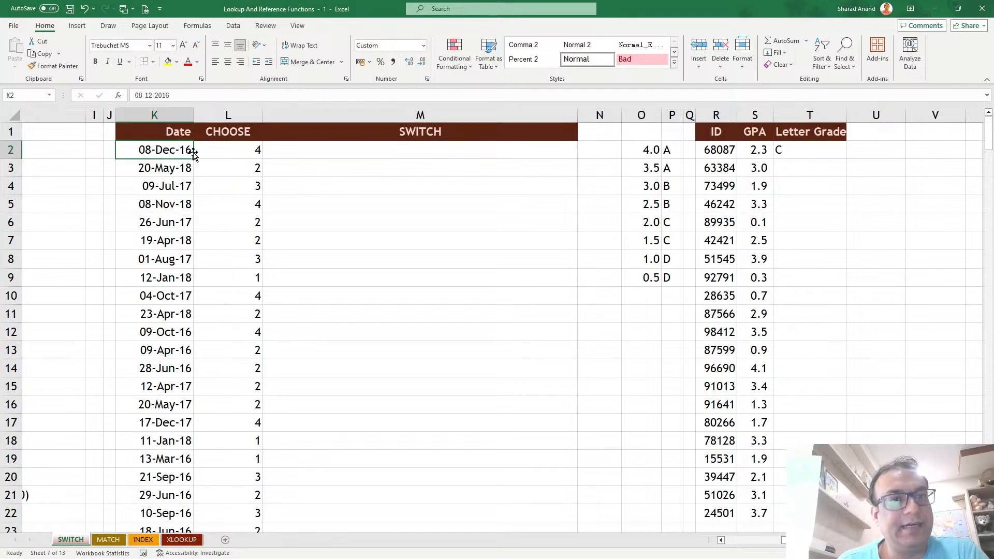
click(233, 147)
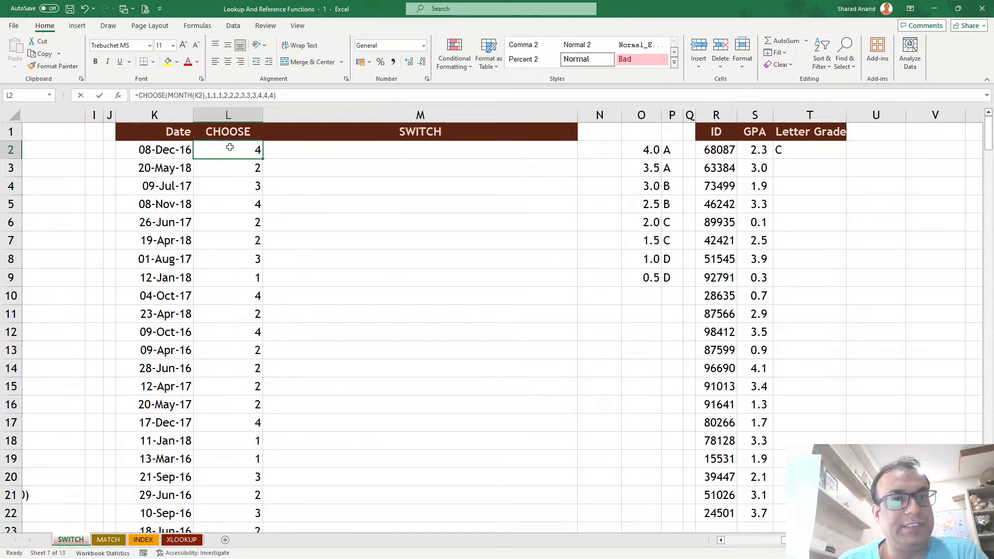
double_click(233, 147)
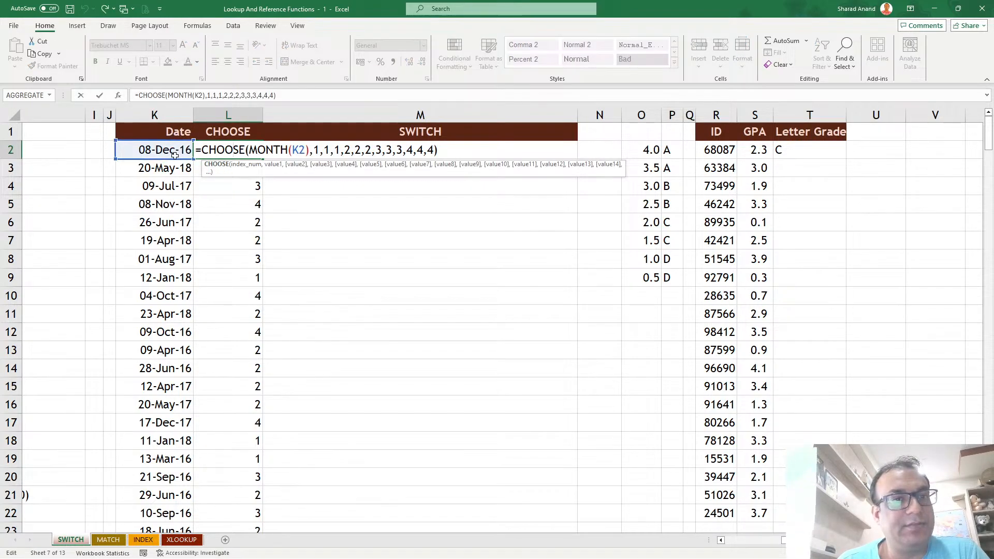
key(Escape)
double_click(247, 153)
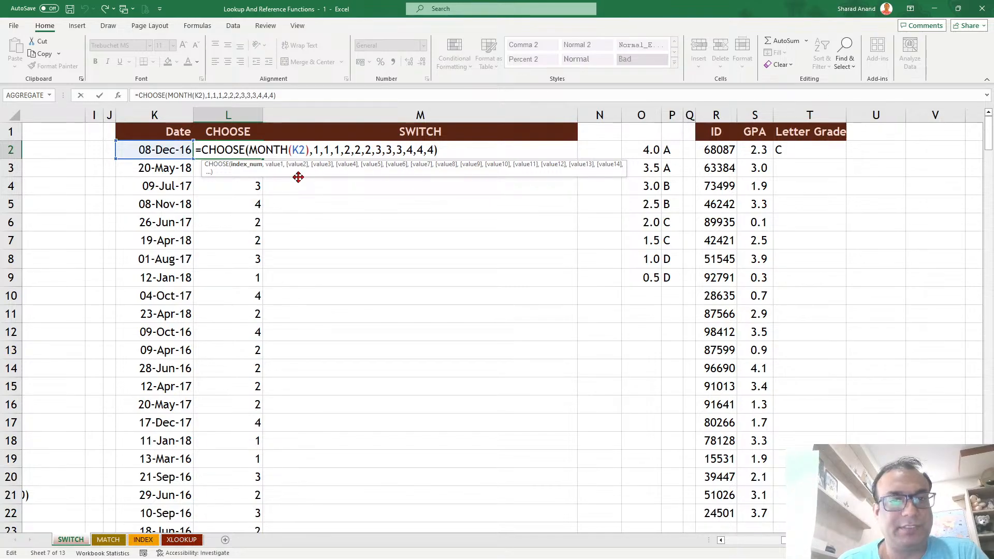
key(Escape)
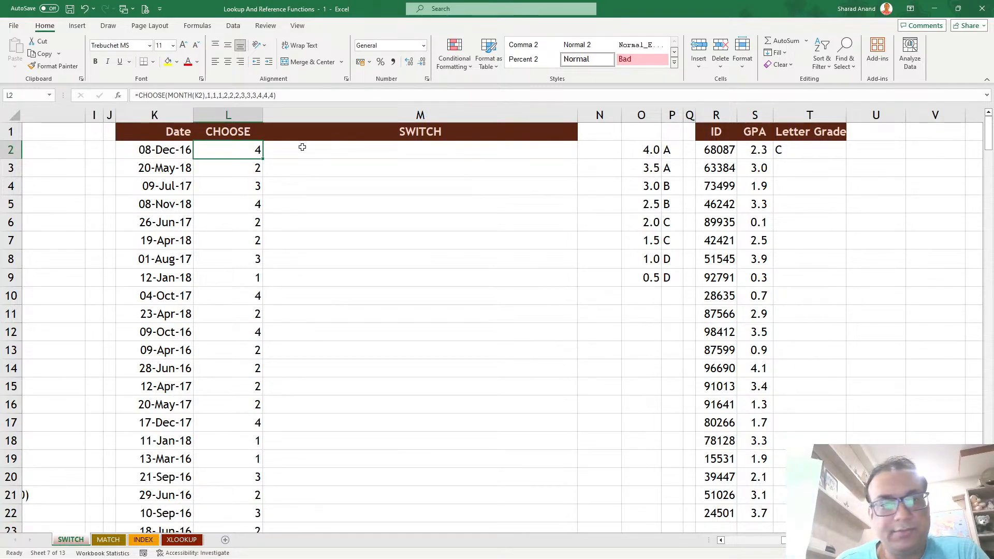
click(303, 148)
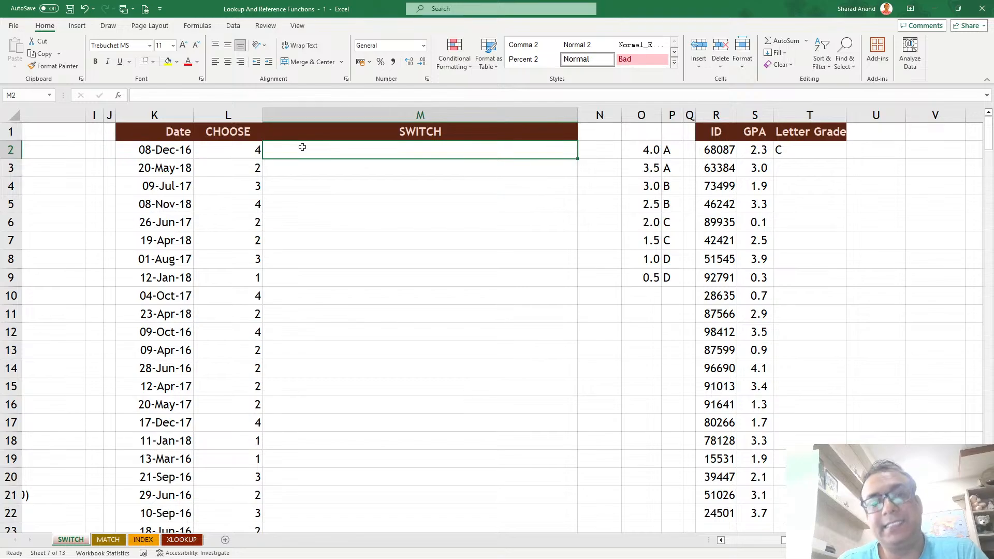
click(248, 149)
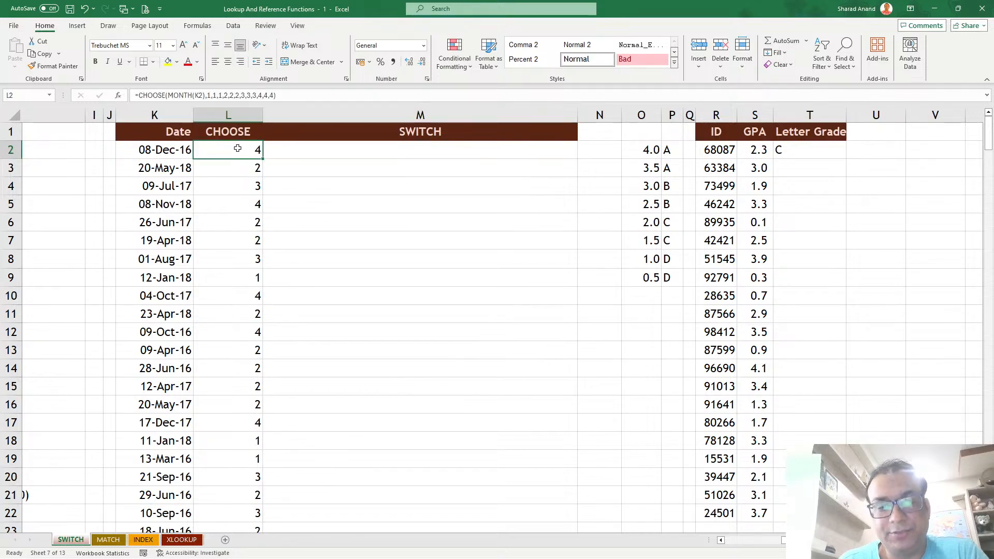
double_click(250, 150)
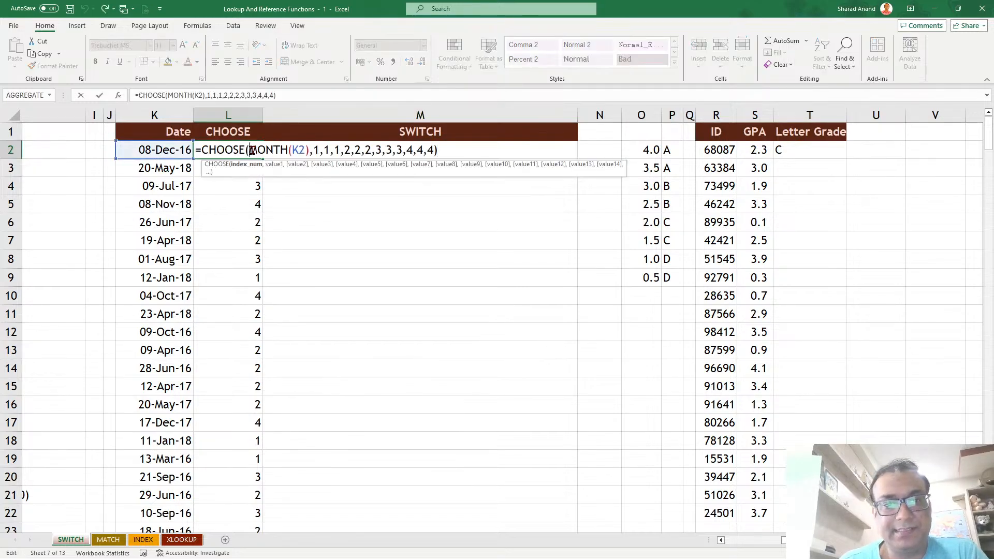
click(404, 152)
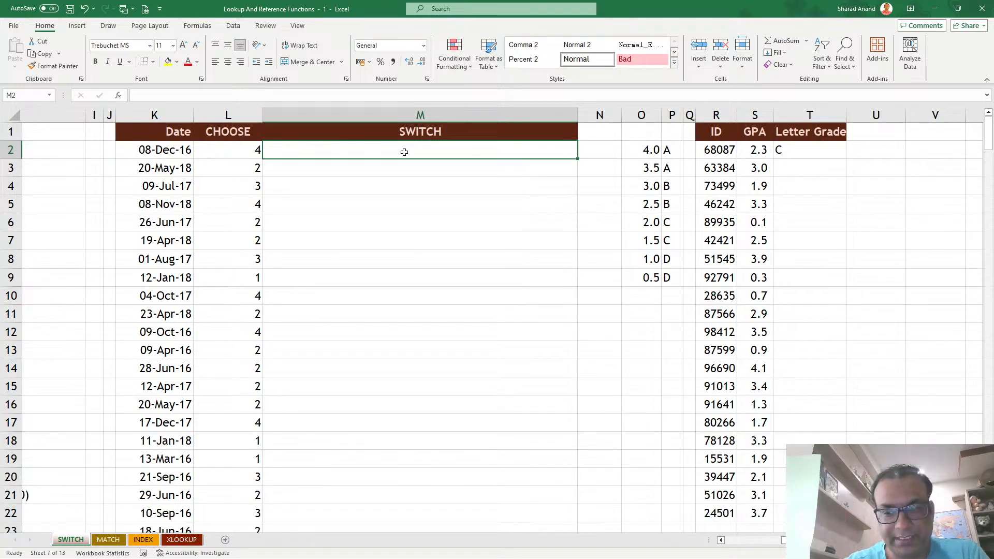
text(=swit)
key(Tab)
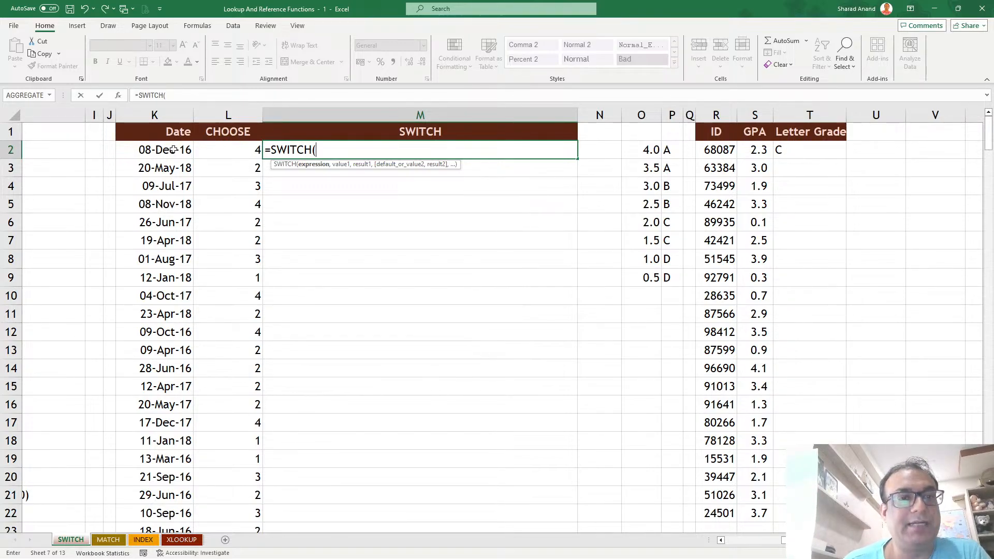
key(Escape)
Enter =MONTH(K2) in M2 to extract the month number of the first date.
text(=mon)
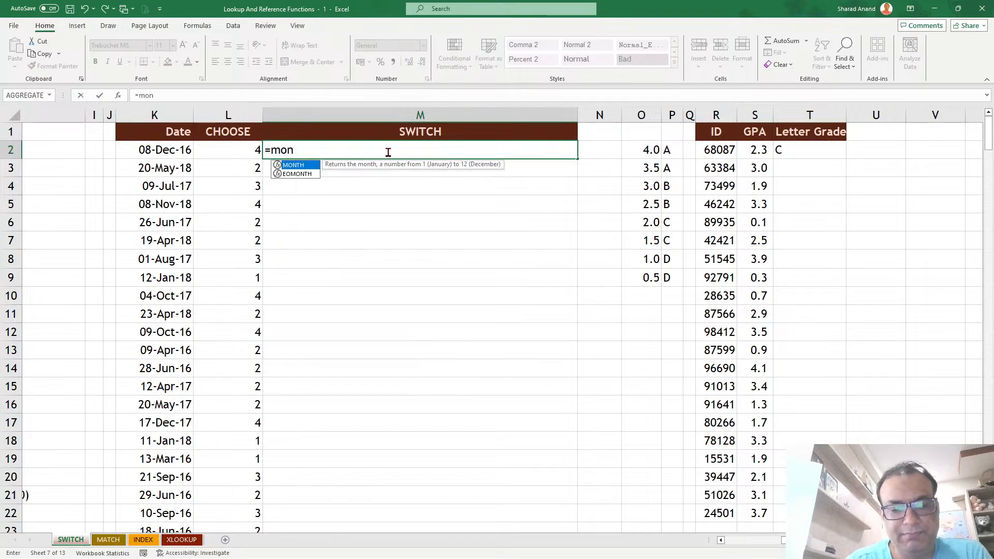
key(Tab)
key(Left)
key(Left)
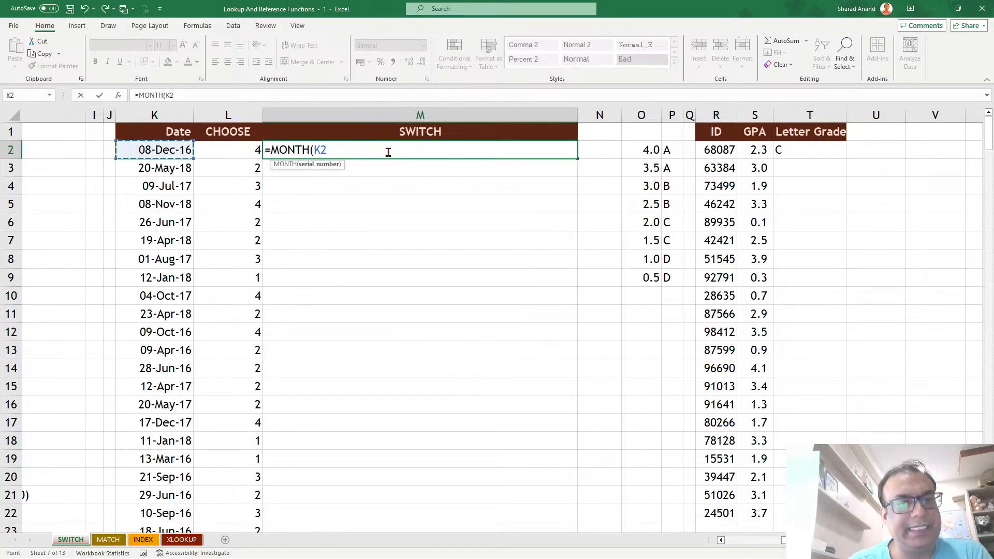
key(Return)
Wrap the MONTH(K2) formula in M2 in a SWITCH function, making the month its expression argument.
click(538, 152)
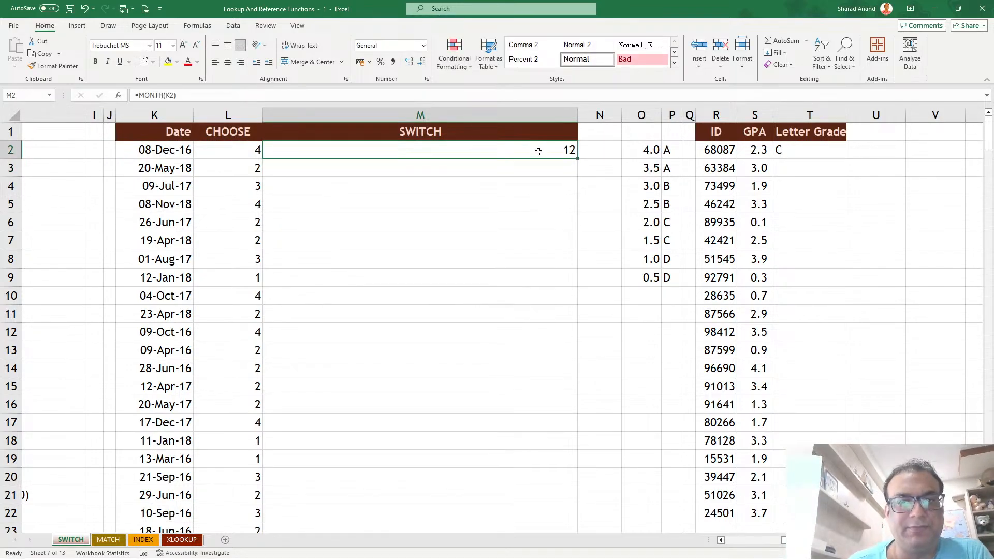
double_click(538, 152)
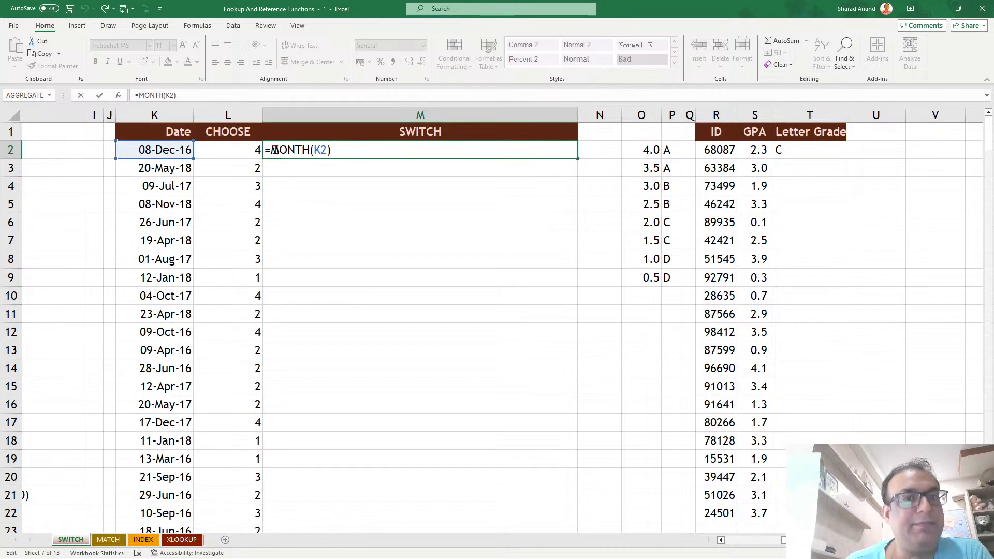
click(271, 149)
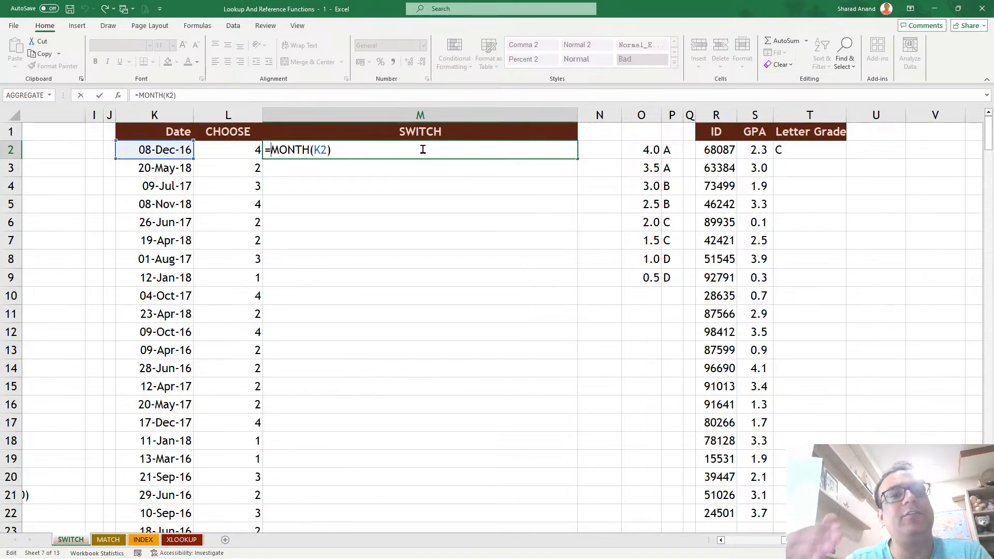
text(SWITCH()
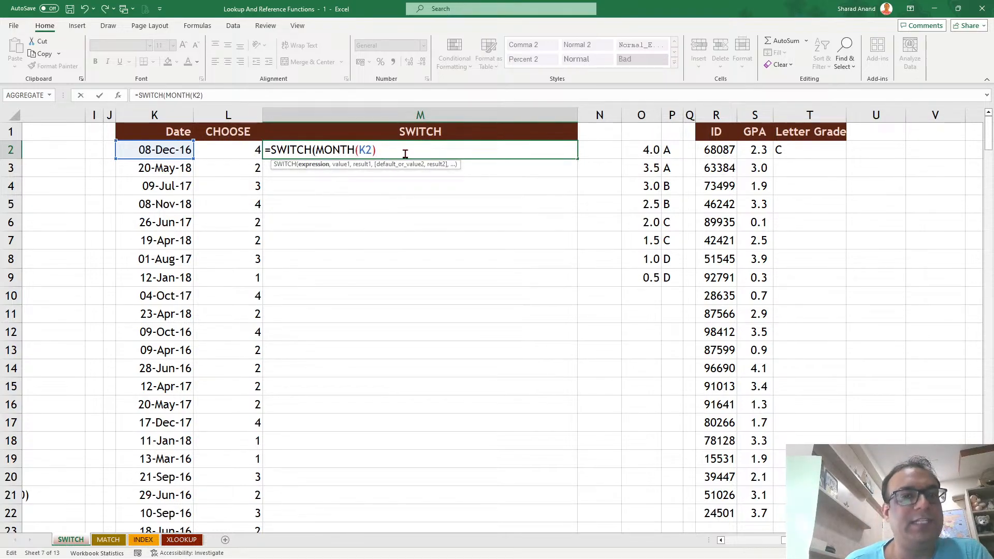
drag(318, 149, 383, 150)
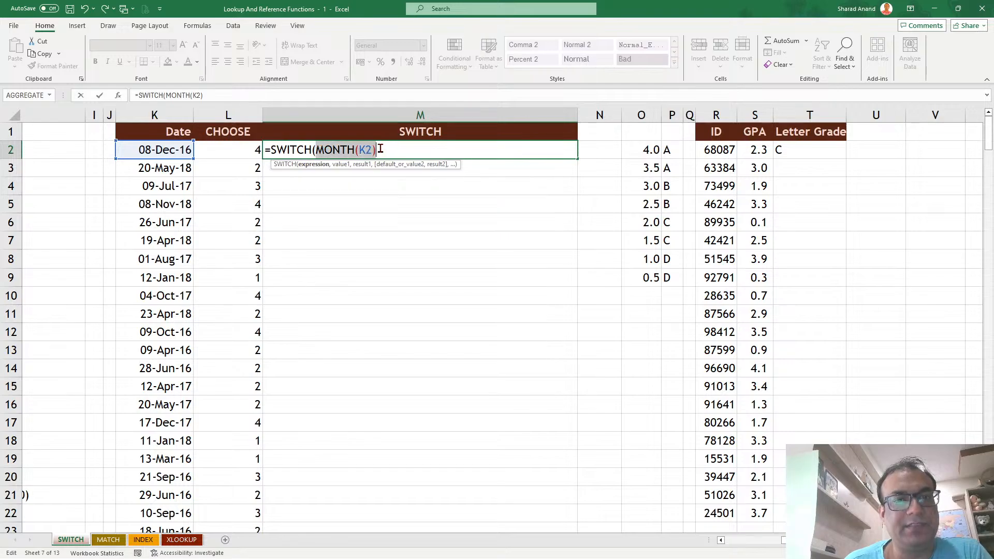
click(396, 148)
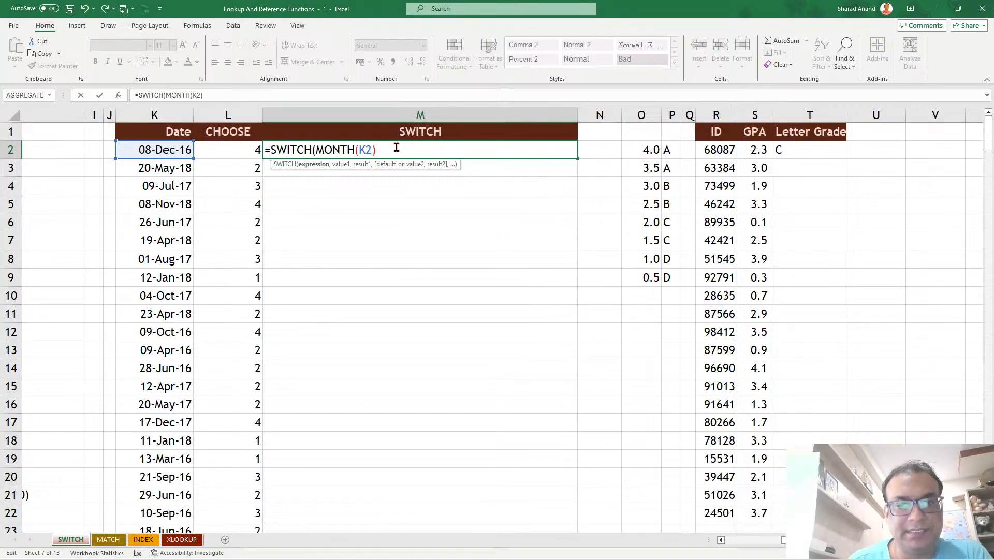
text(,)
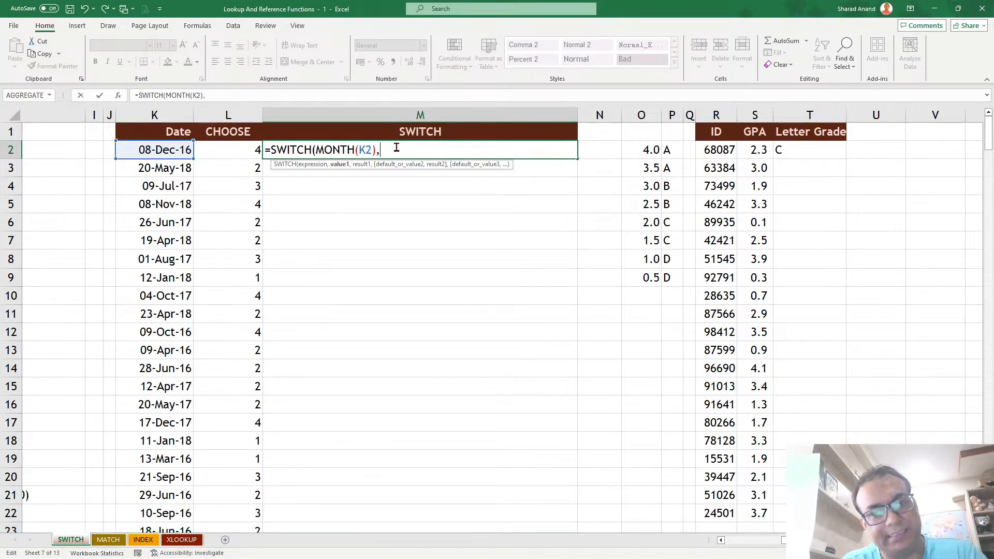
Extend the SWITCH formula in M2 with value/result pairs that return quarter 1 for months 1, 2 and 3.
text(1,)
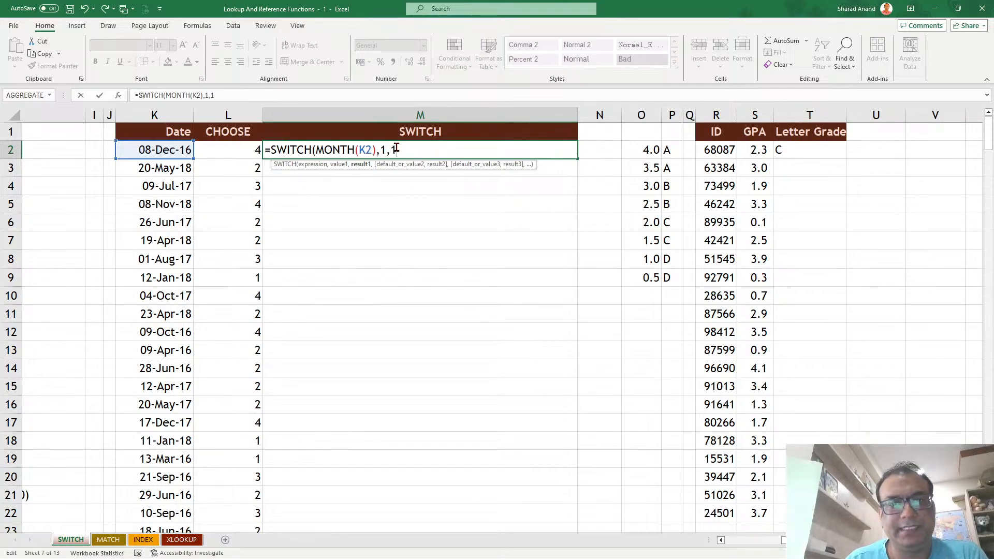
text(1,2)
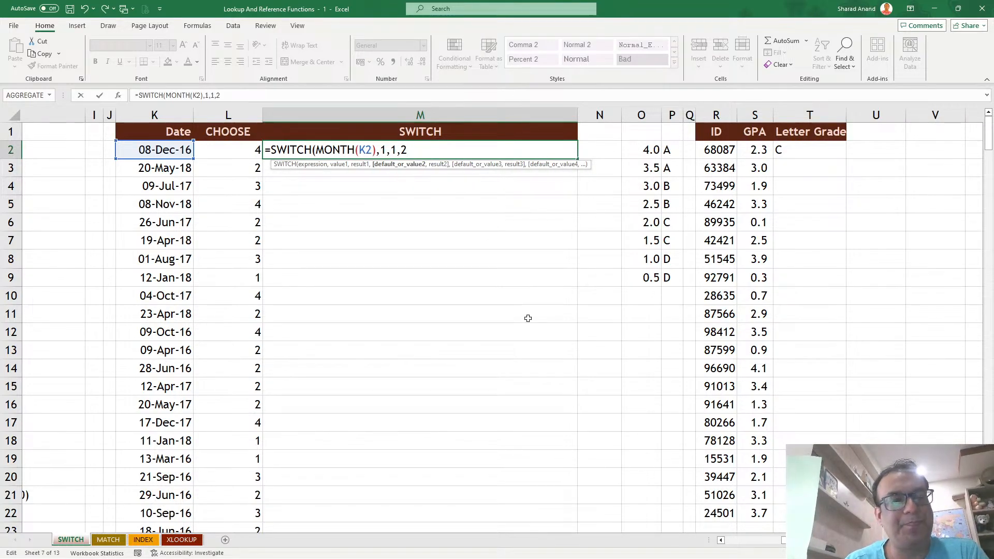
text(,1,)
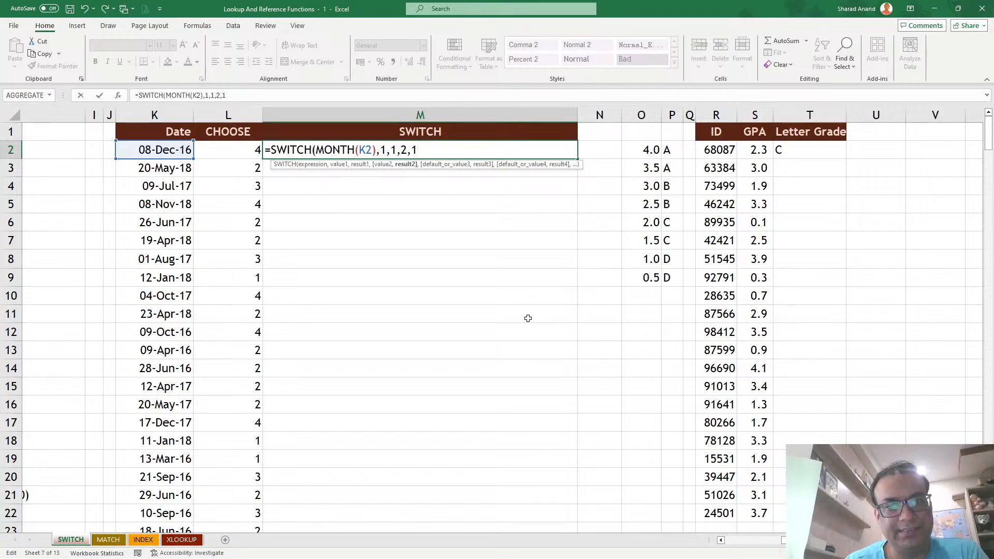
text(3,)
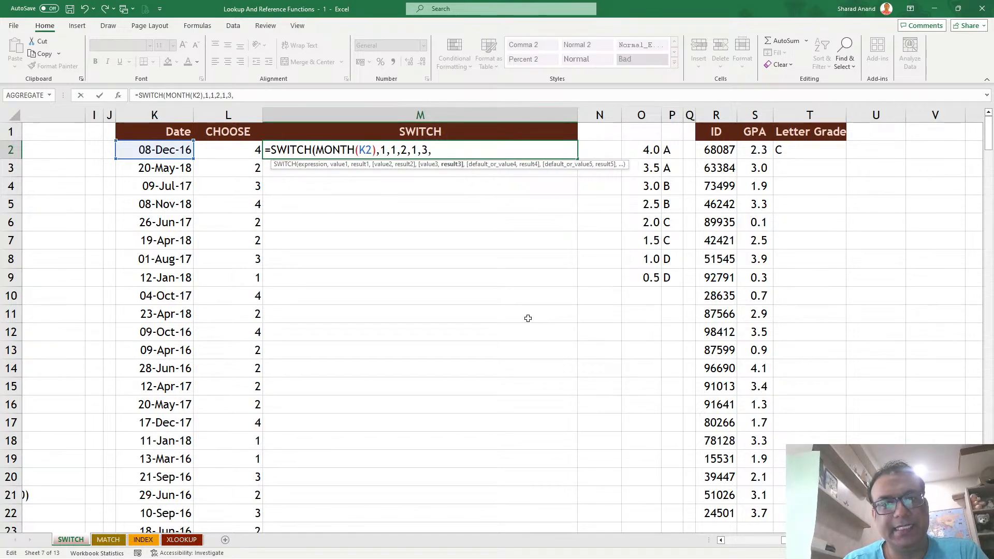
text(1,)
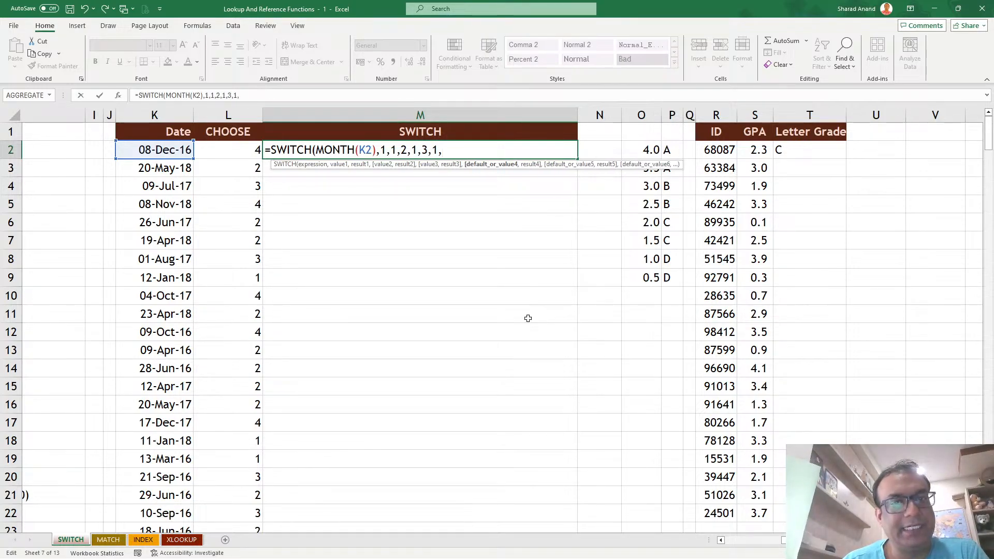
Add the pairs that return quarter 2 for months 4, 5 and 6 to the M2 formula.
text(4,)
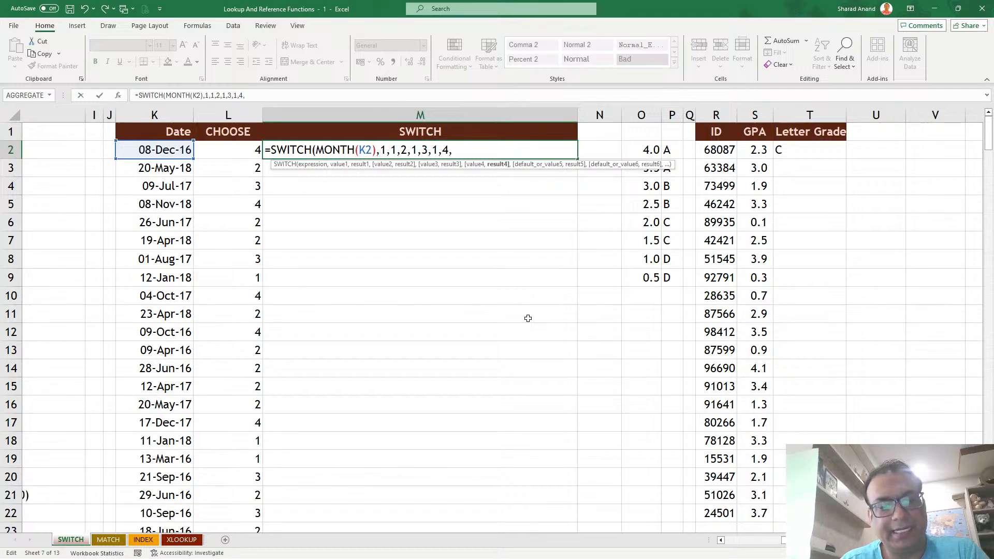
text(2,)
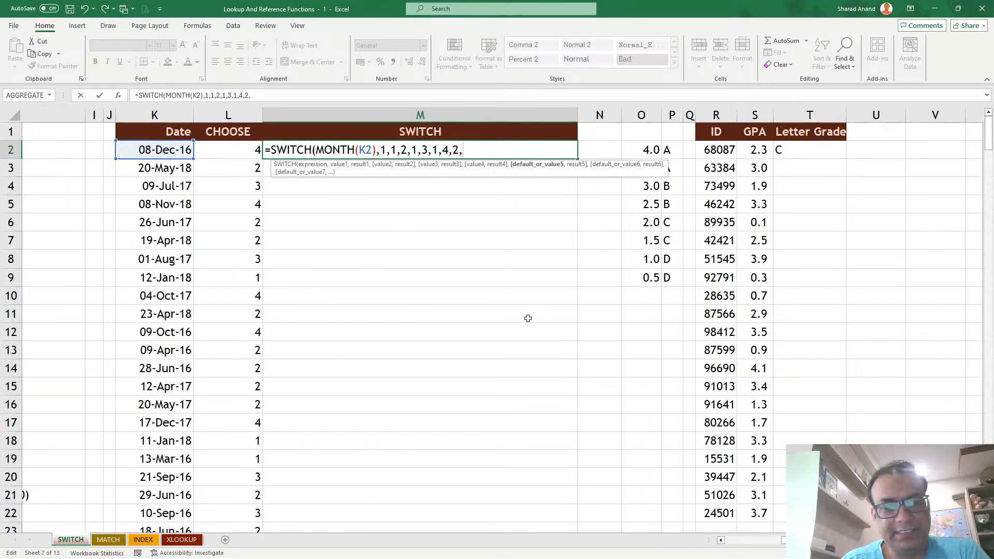
text(5,2,6)
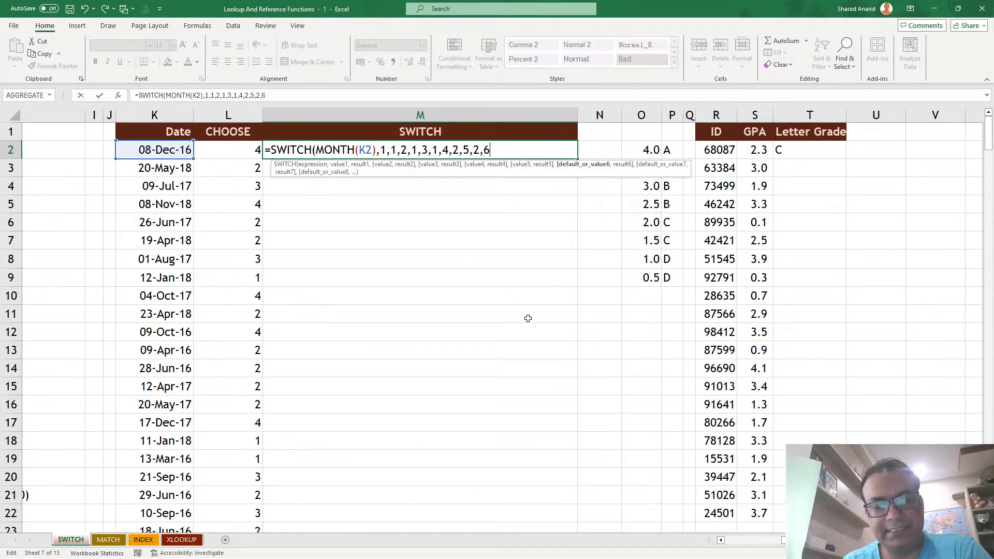
text(,2,7)
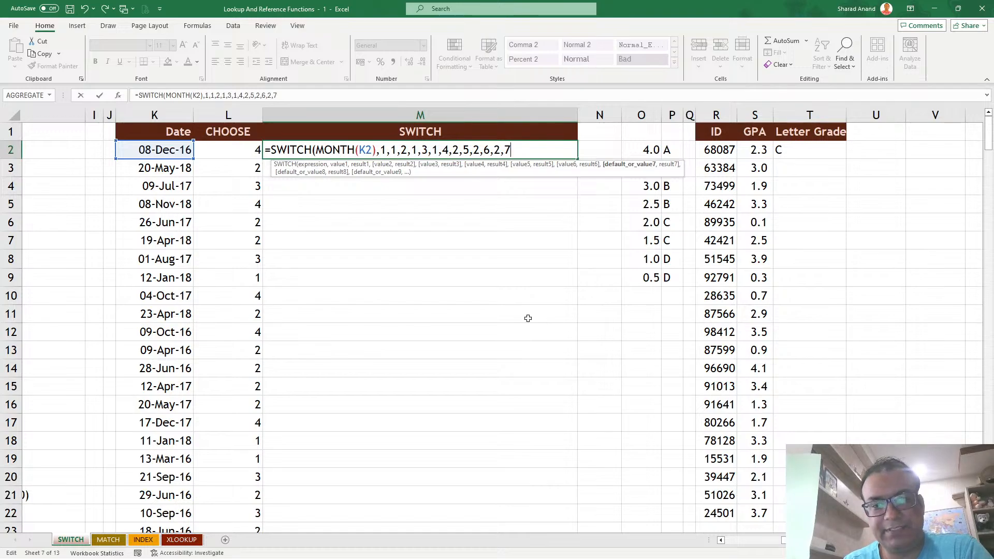
Complete the M2 formula with result 3 for months 7, 8 and 9 and a default of 4.
text(,3,8)
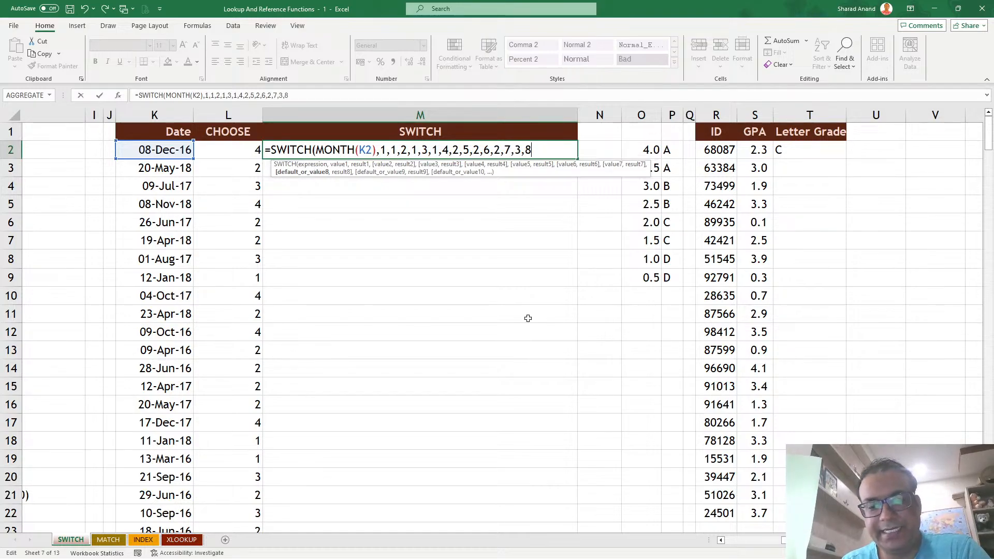
text(,3,)
text(9,)
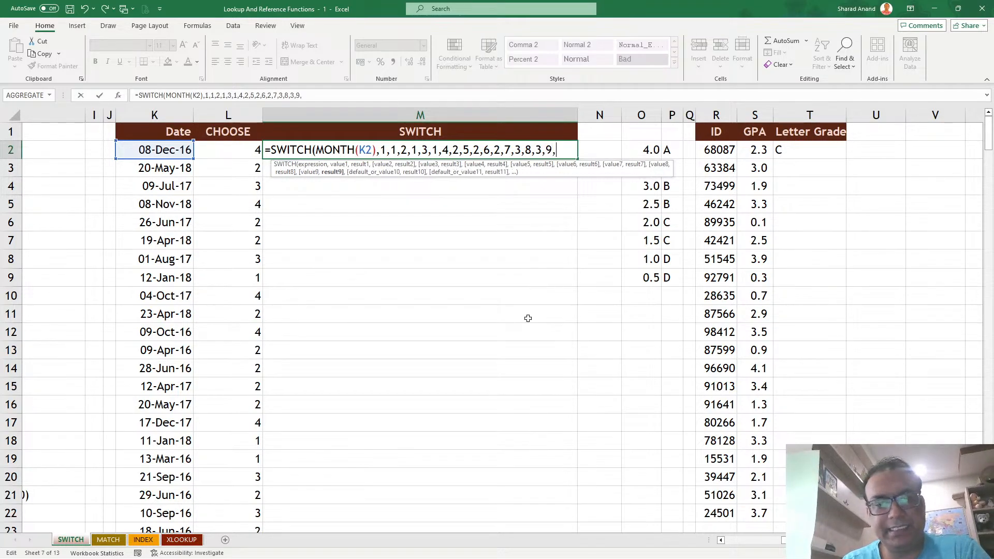
text(3,10)
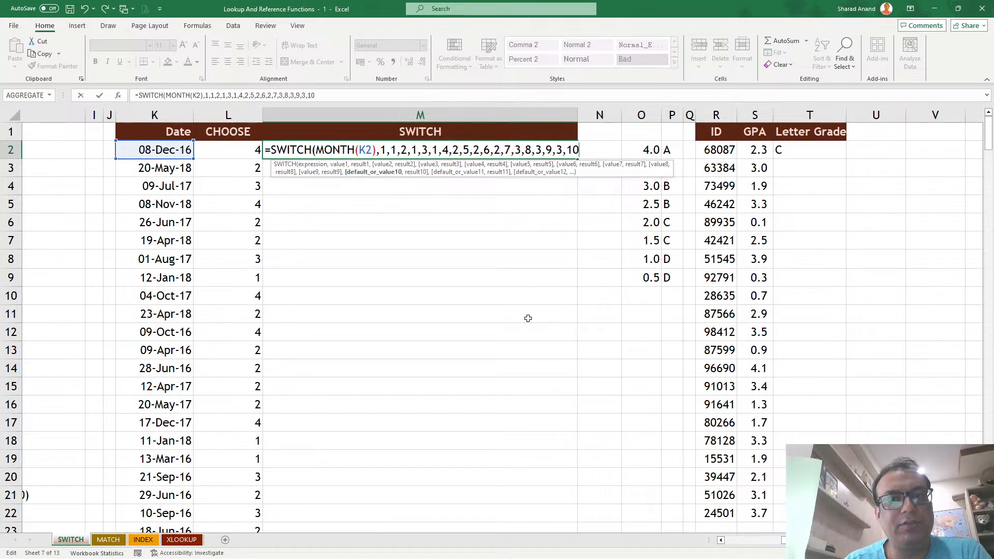
key(BackSpace)
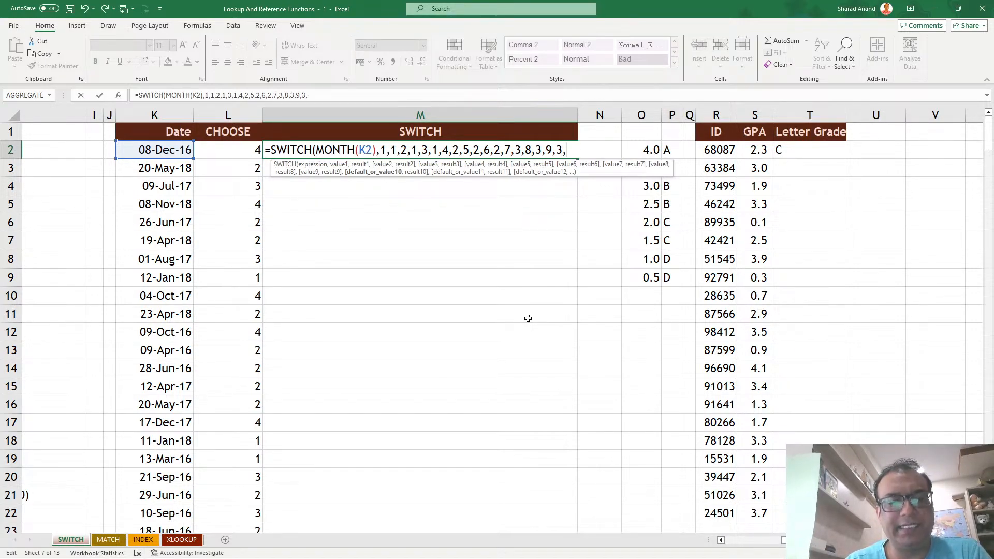
text(4)
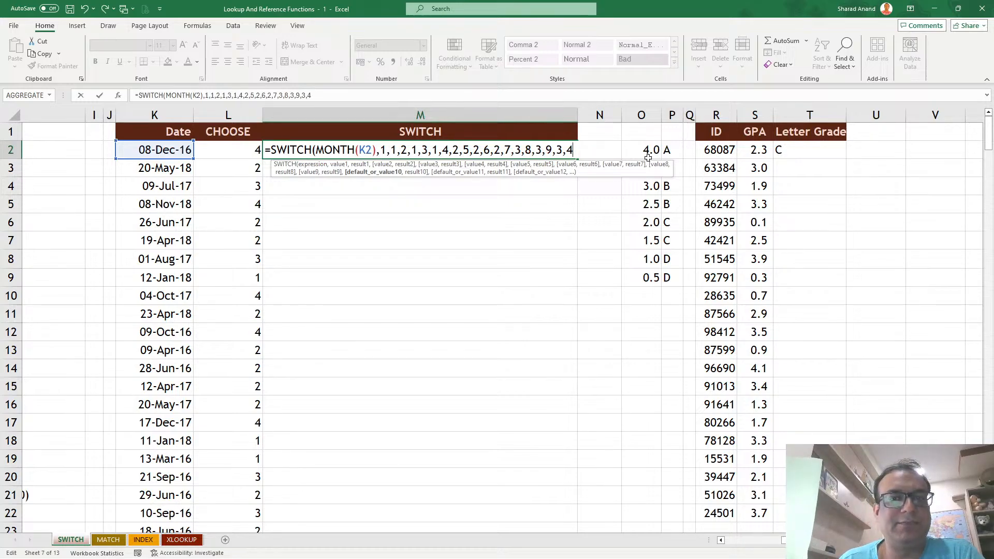
text())
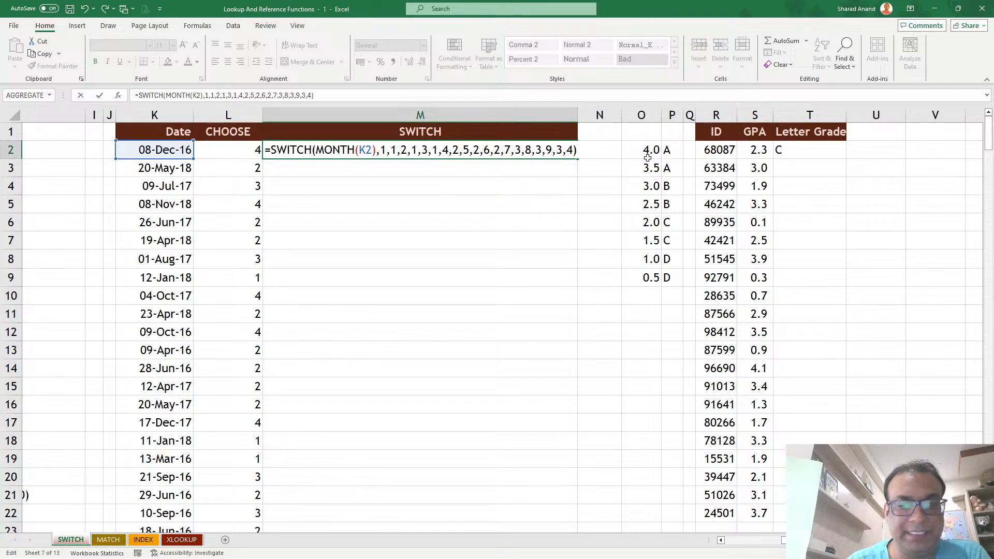
key(Return)
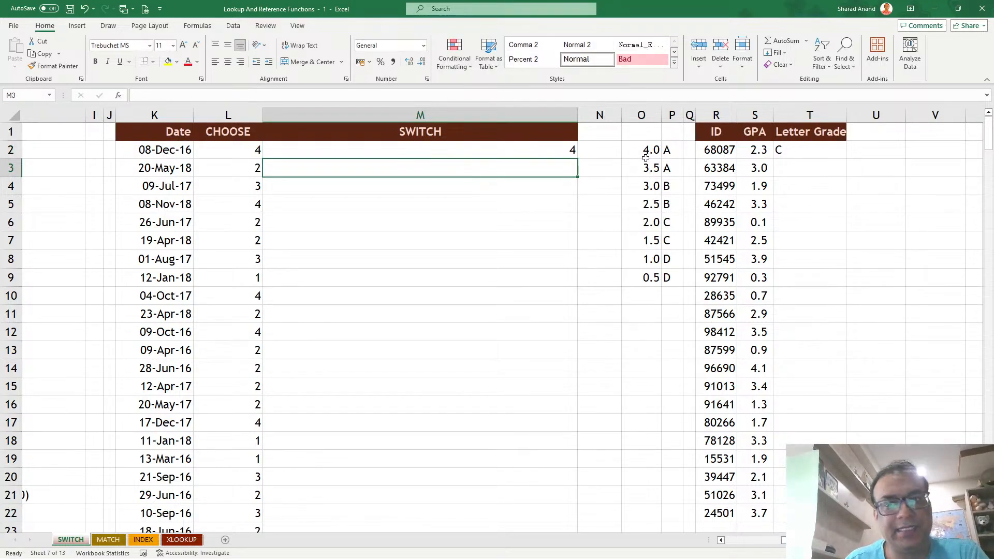
Fill the SWITCH formula from M2 down to the last date and compare the quarters with the CHOOSE column.
click(547, 153)
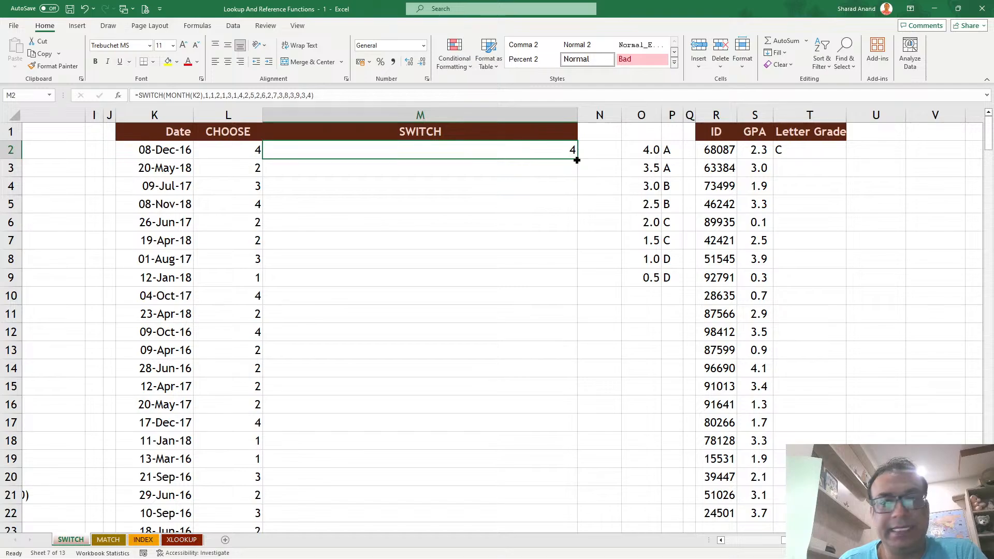
double_click(577, 160)
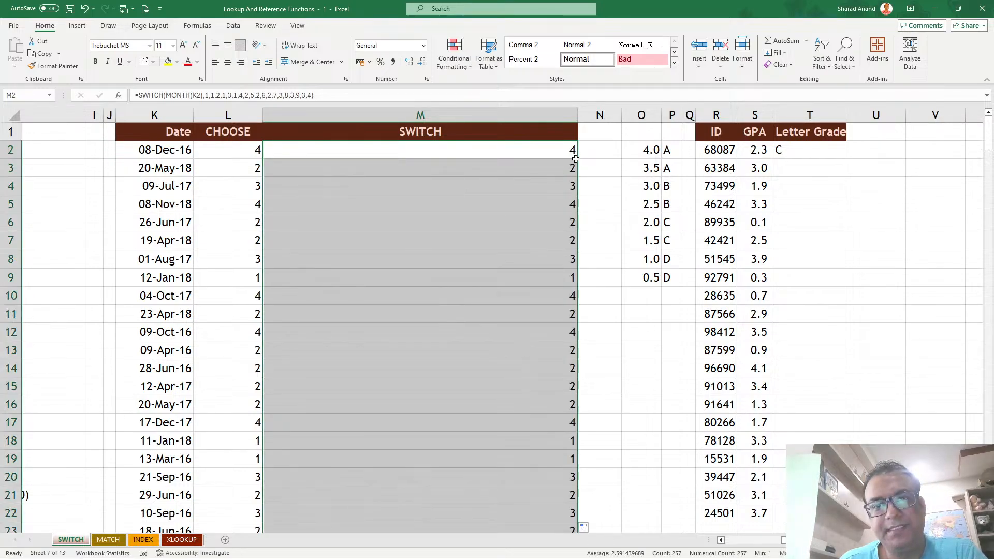
scroll(515, 309, down, 18)
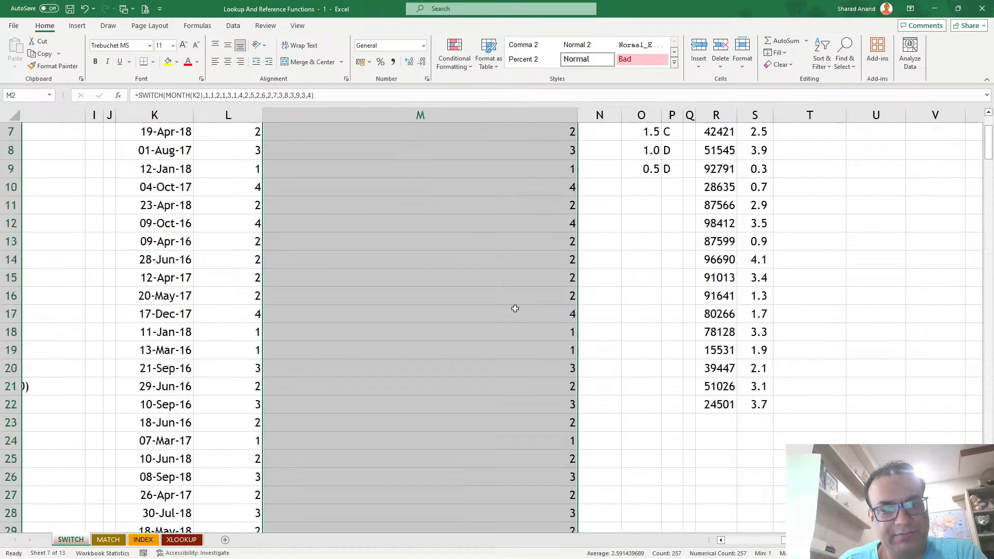
scroll(515, 309, down, 20)
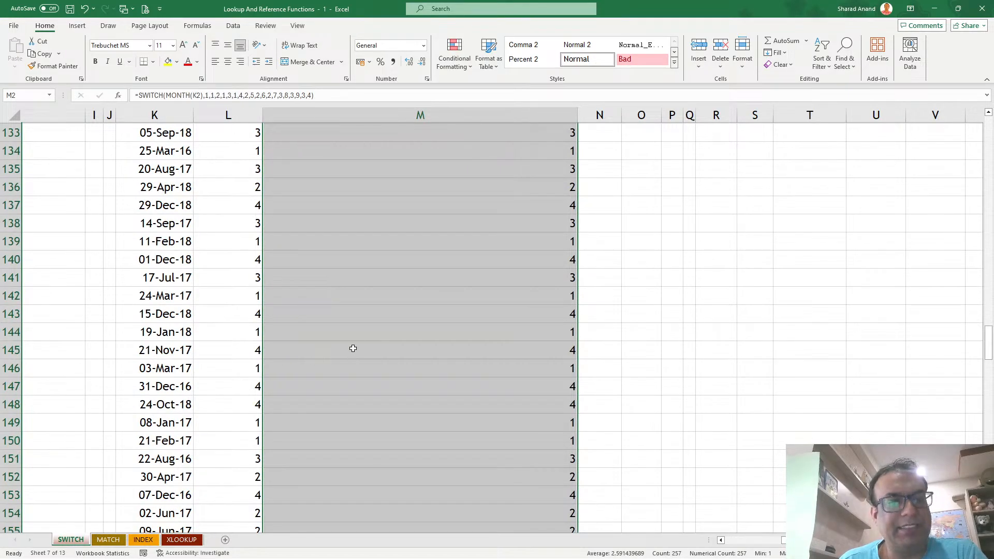
scroll(359, 339, up, 3)
scroll(359, 338, up, 20)
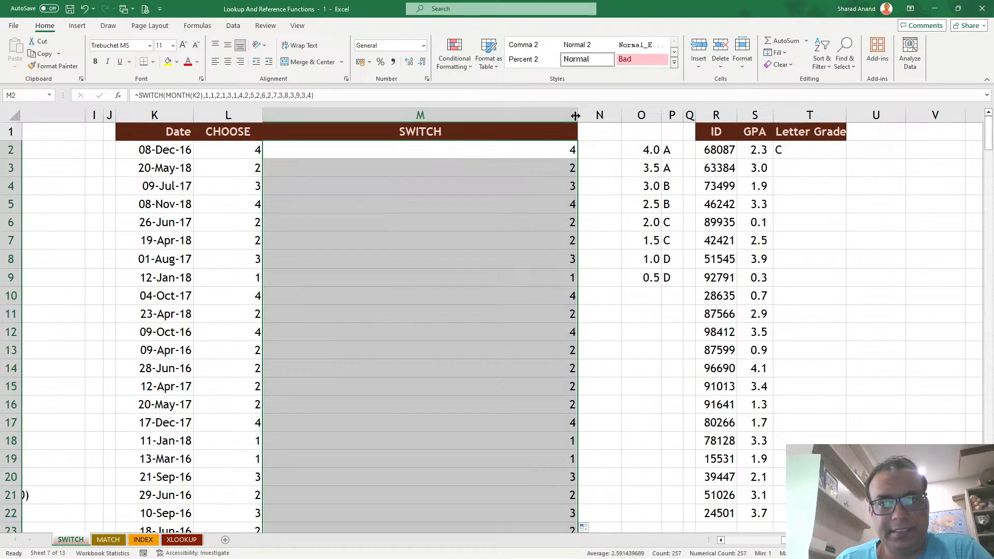
Turn the SWITCH formula in M2 into plain text, narrowing column M and widening column N to show all of it.
drag(577, 115, 453, 121)
double_click(339, 149)
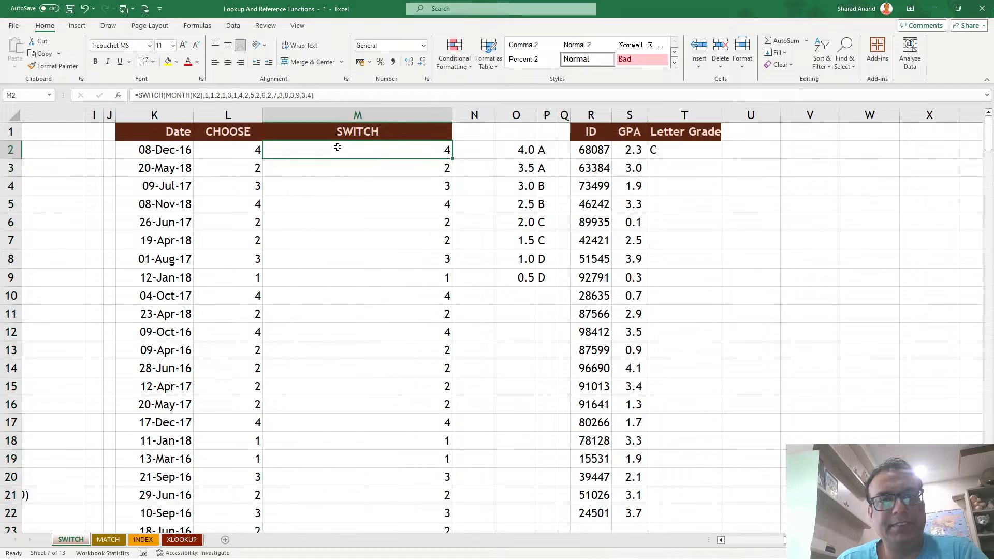
drag(263, 149, 654, 149)
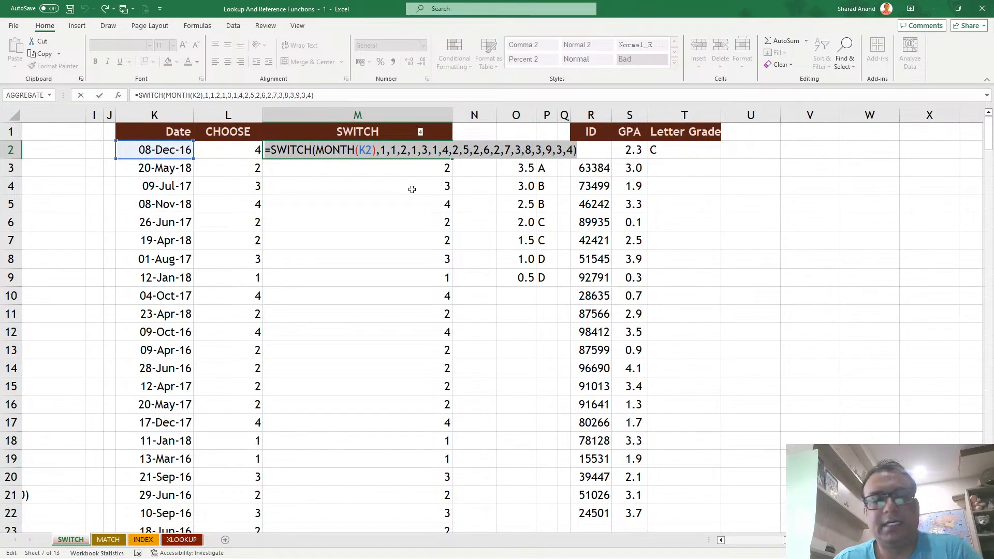
text(=)
click(334, 182)
key(Escape)
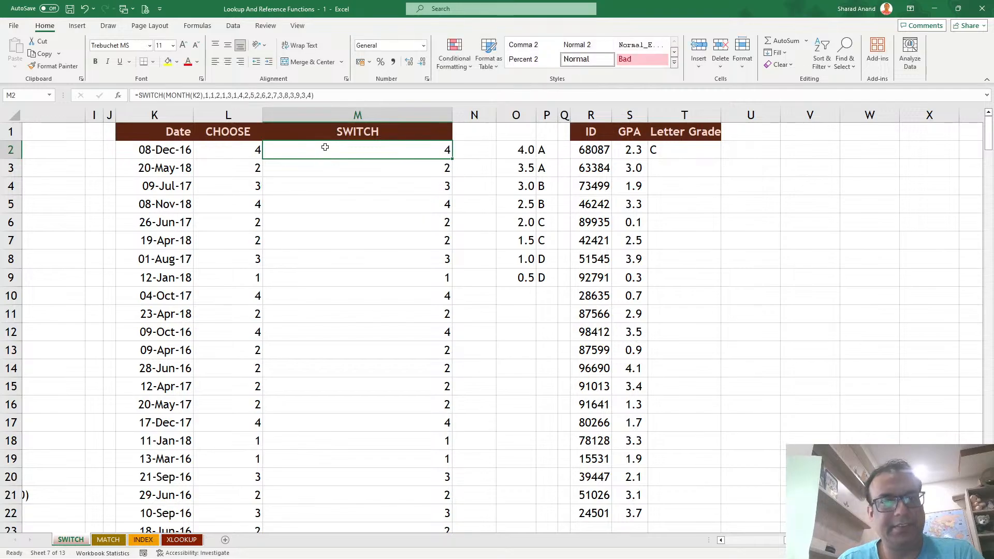
double_click(325, 149)
key(Escape)
click(317, 191)
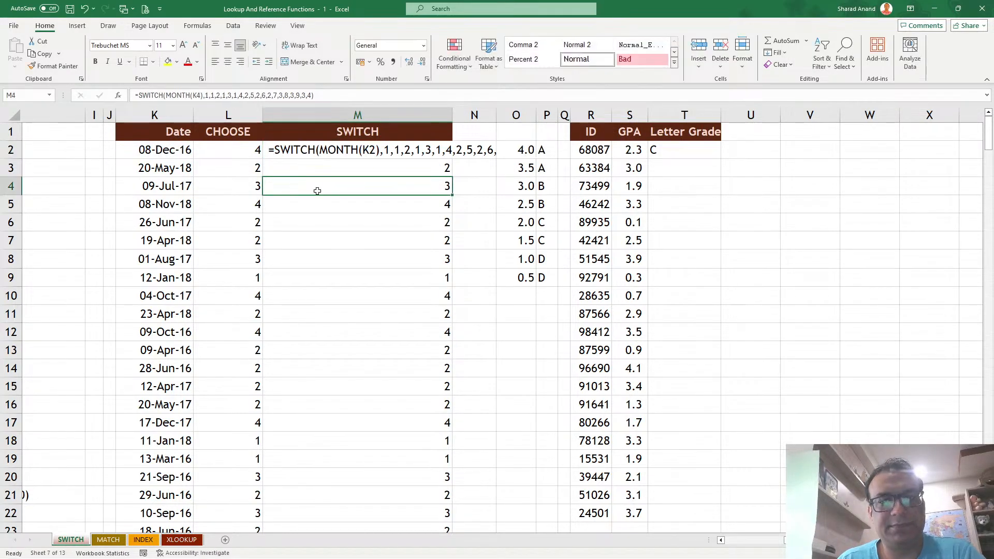
drag(496, 115, 724, 118)
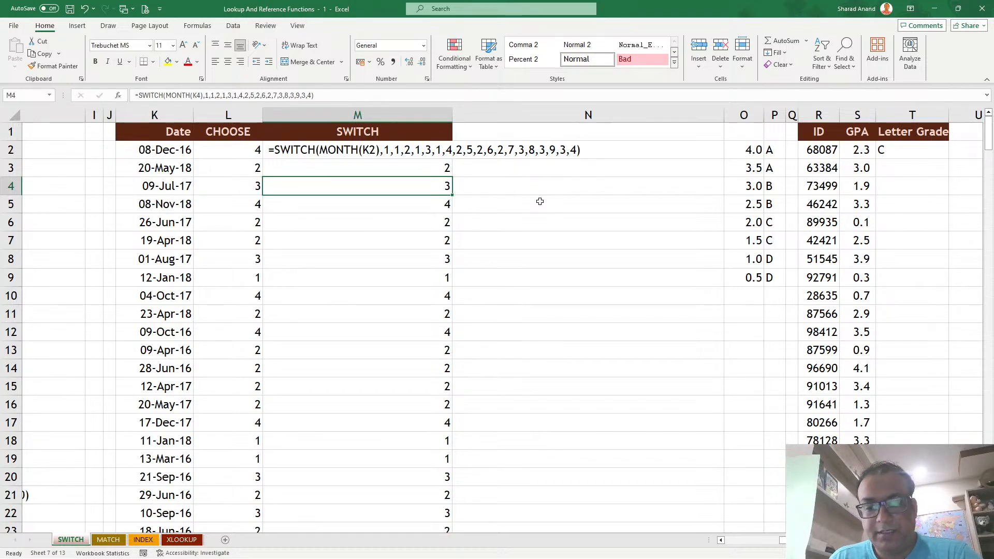
click(690, 224)
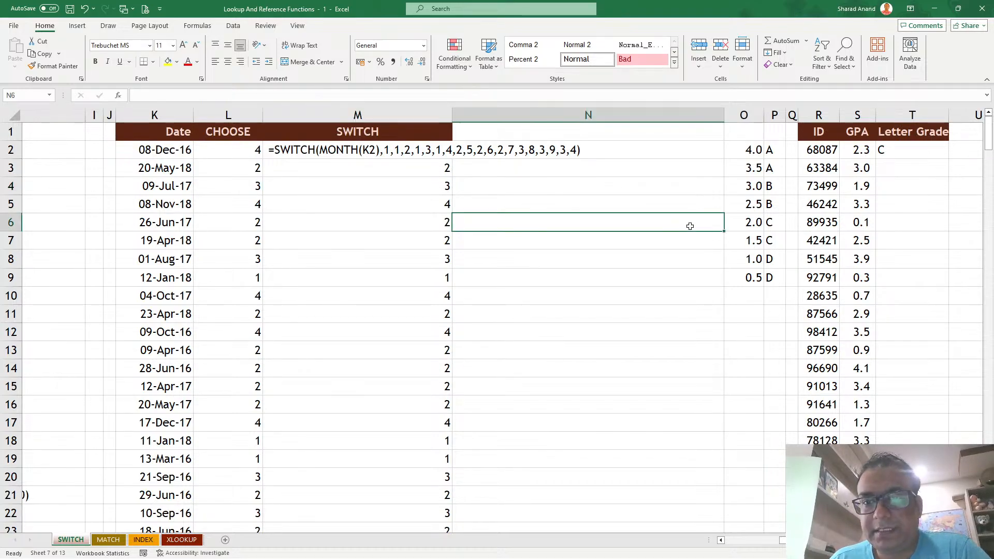
Widen columns O, P, R and S around the GPA tables and collapse the empty column Q between them.
scroll(497, 311, right, 5)
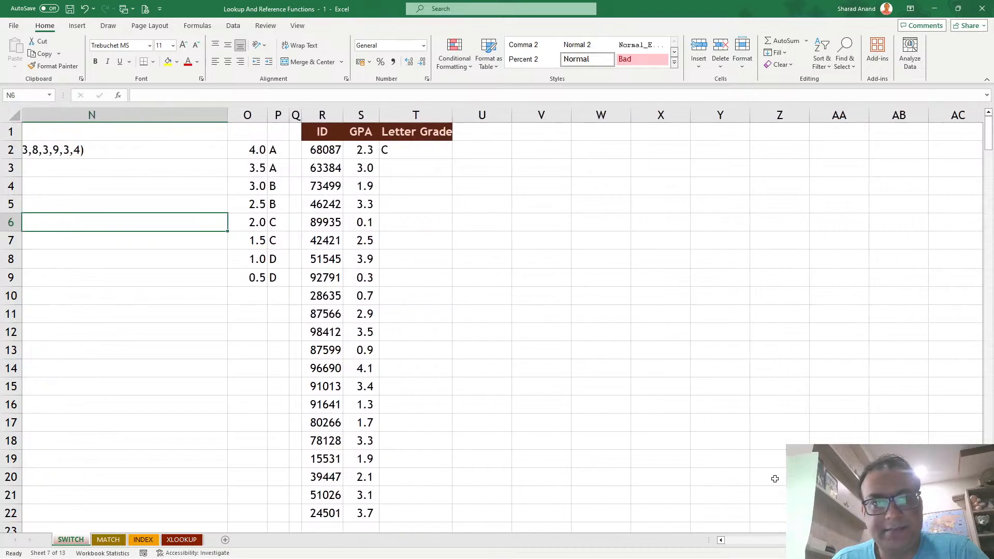
drag(335, 111, 374, 118)
click(416, 111)
drag(290, 117, 347, 117)
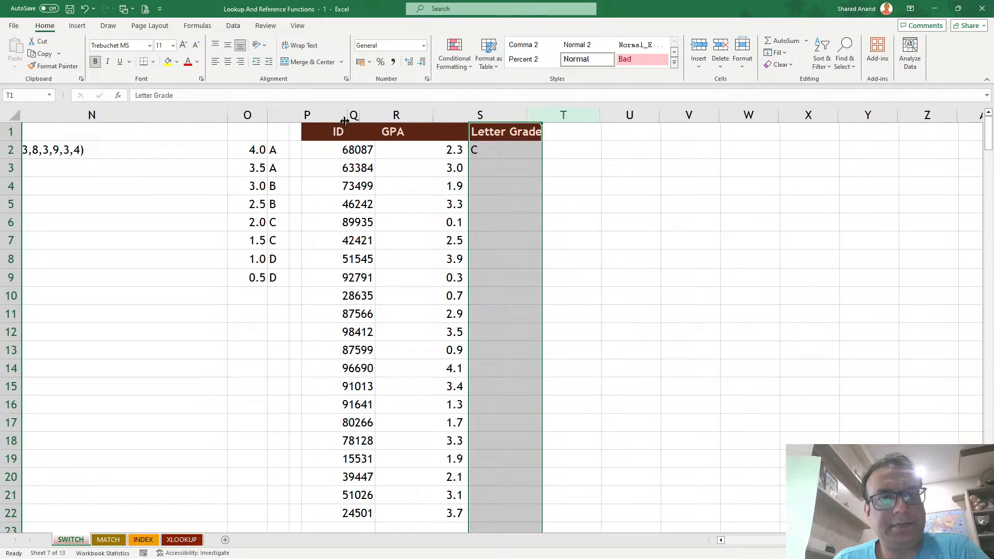
drag(268, 117, 310, 116)
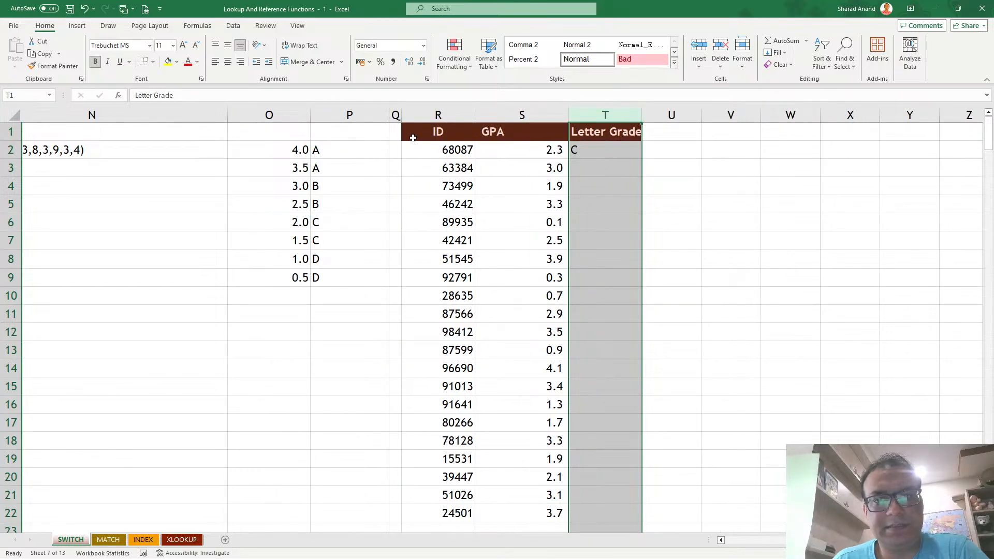
drag(402, 115, 460, 116)
drag(416, 114, 390, 115)
Clear the existing SWITCH formula from T2 under Letter Grade and check the first row's GPA and ID cells.
click(590, 330)
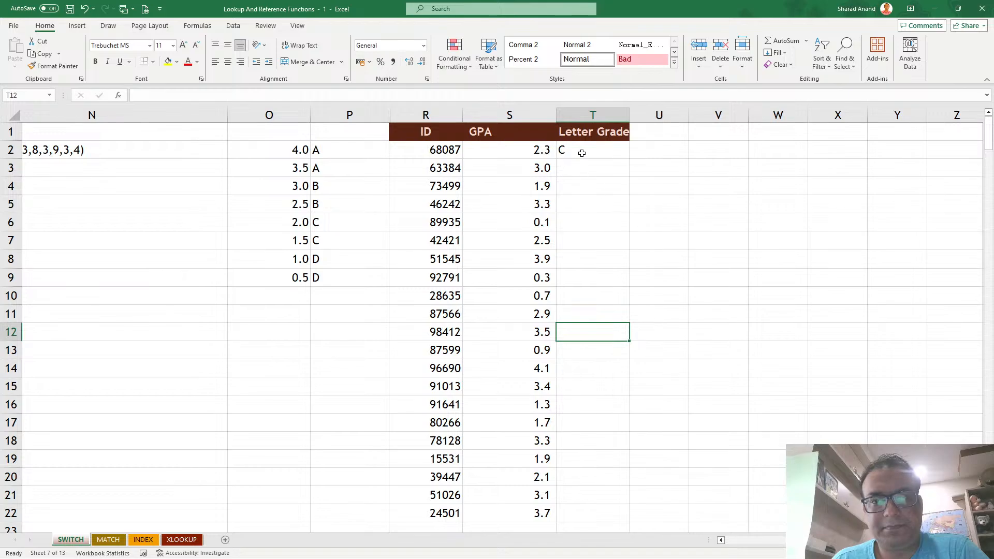
click(592, 202)
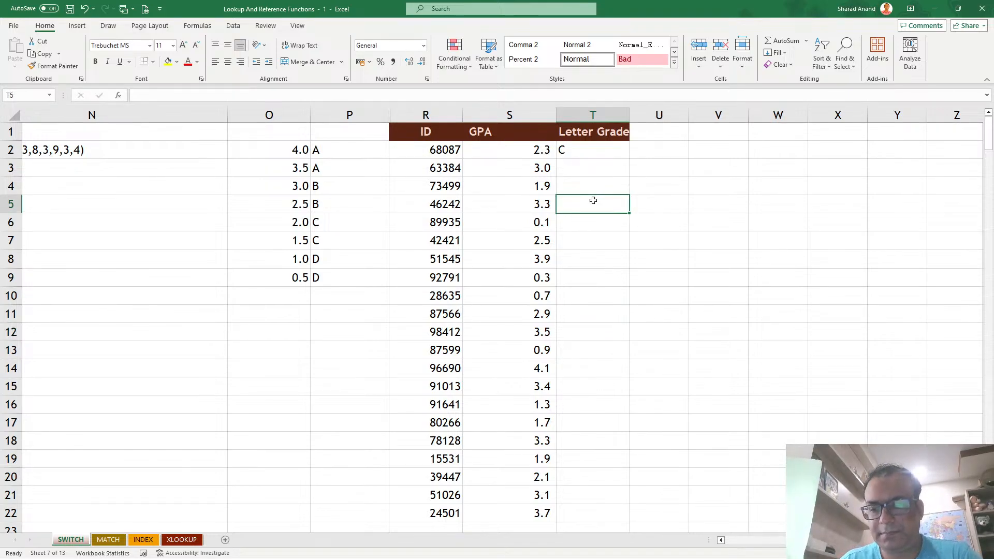
click(586, 150)
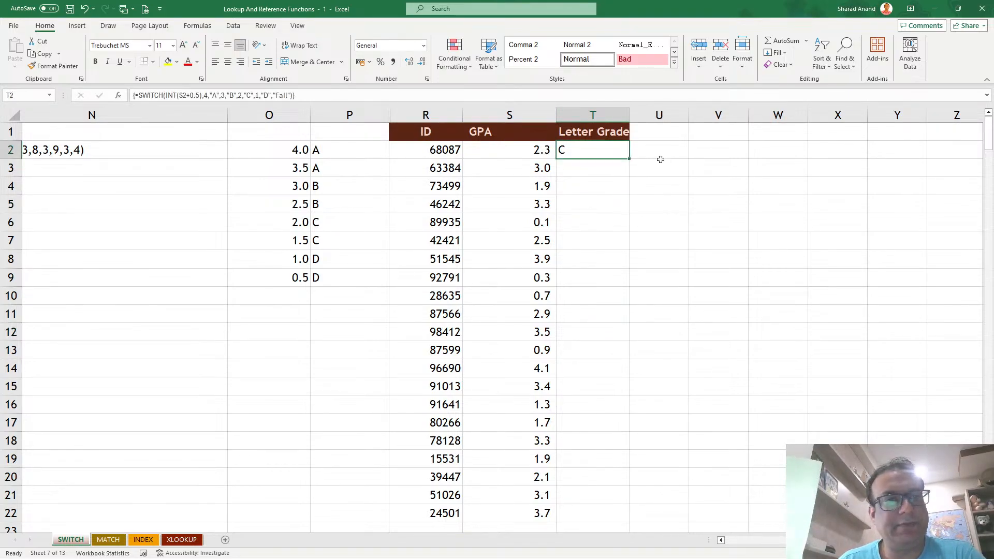
key(Delete)
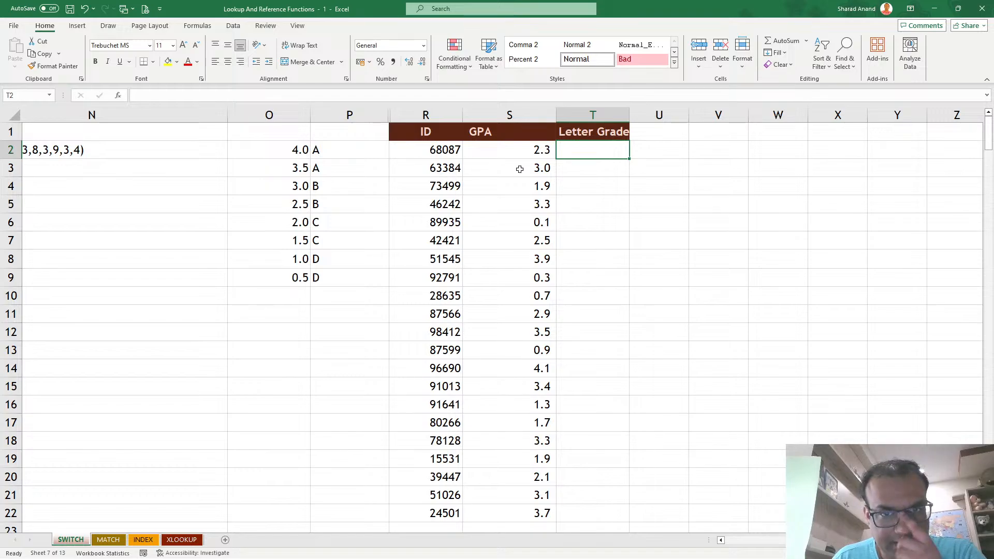
click(505, 151)
click(442, 151)
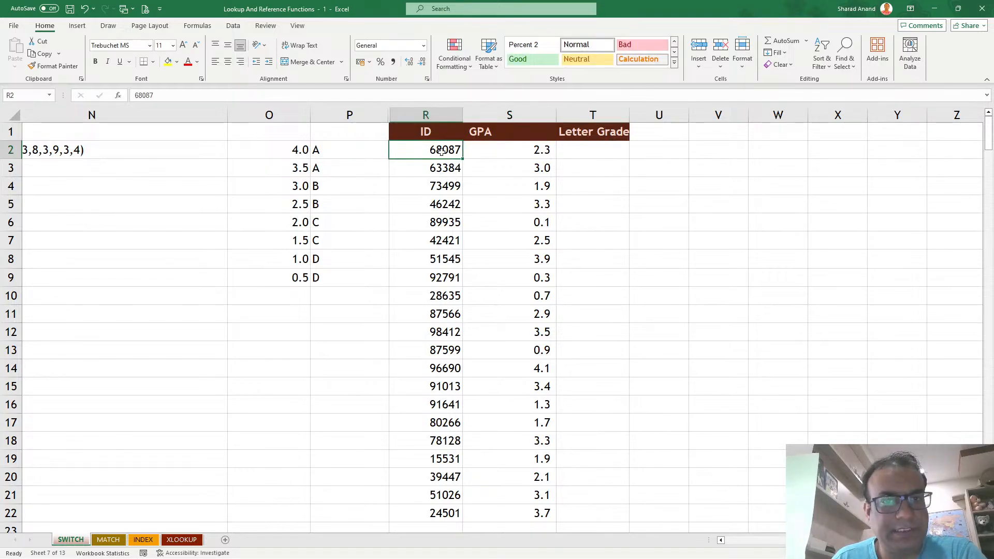
Look over the IDs and GPA values, and widen column T so the Letter Grade header fits with room to spare.
scroll(438, 164, down, 6)
scroll(438, 168, up, 6)
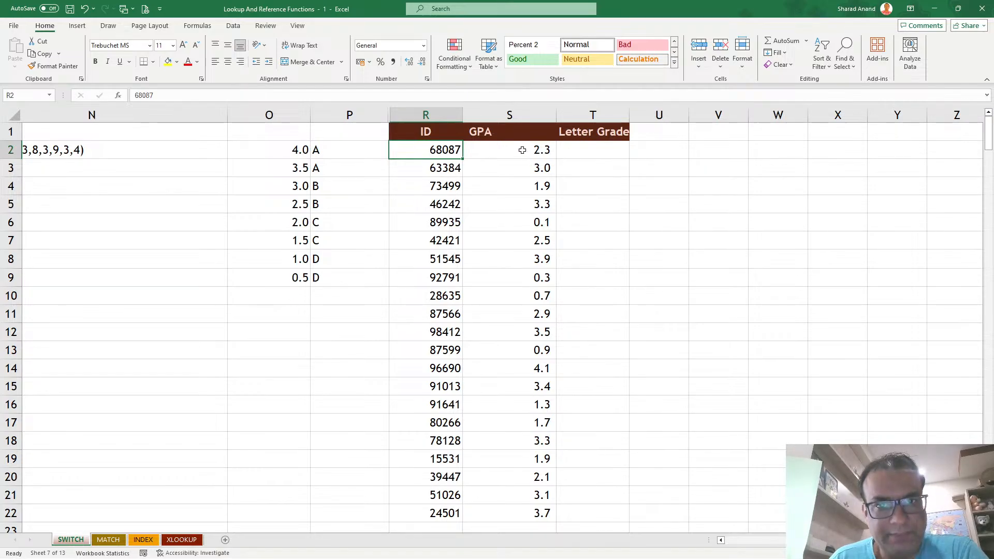
drag(522, 151, 535, 384)
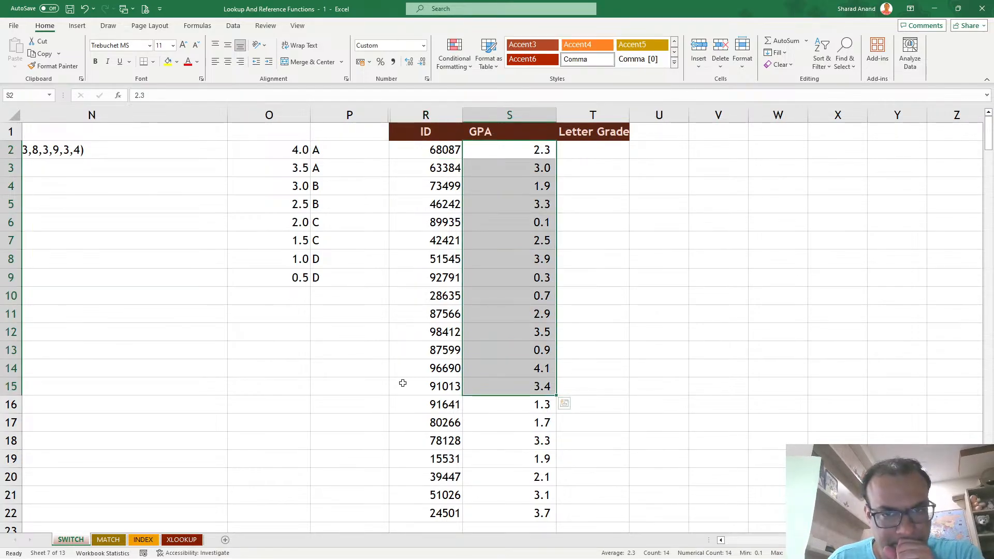
click(545, 259)
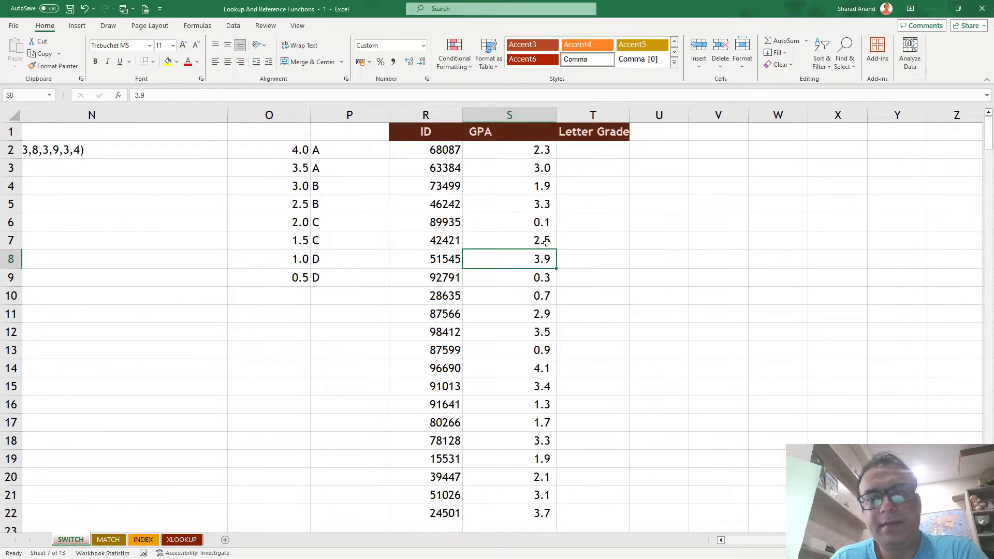
drag(630, 115, 658, 115)
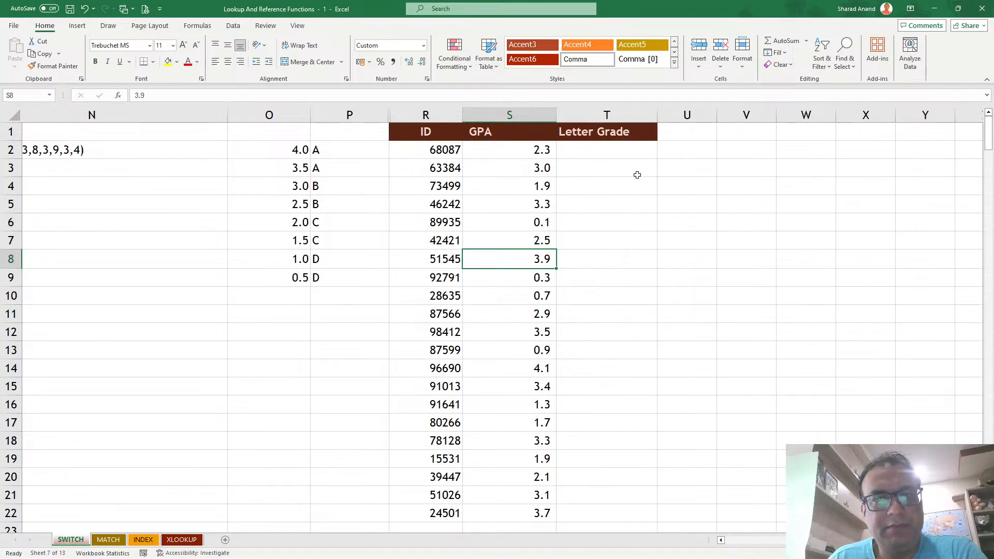
Examine the GPA values against the thresholds in column O for letter grades A, B and C.
drag(552, 154, 541, 296)
drag(360, 156, 349, 280)
click(526, 228)
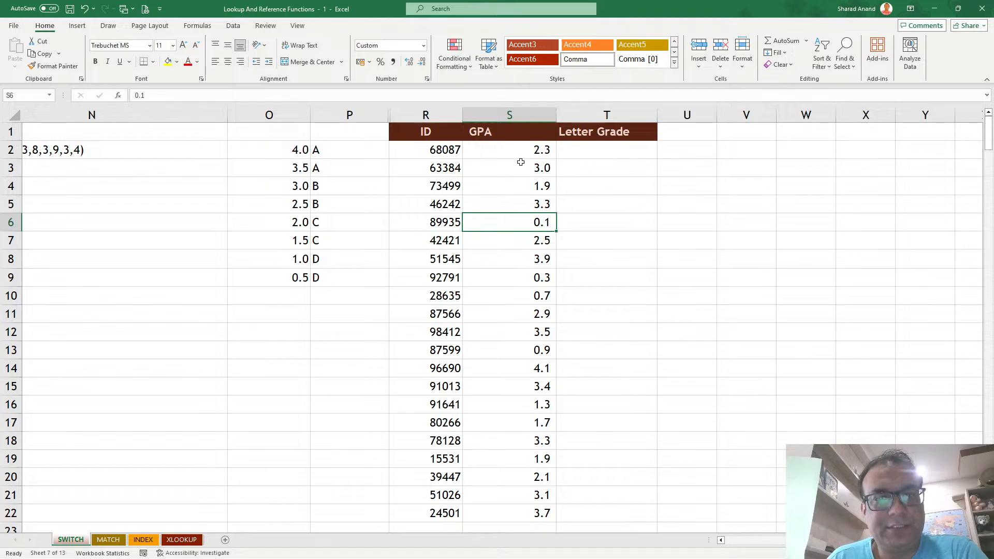
click(266, 150)
click(290, 170)
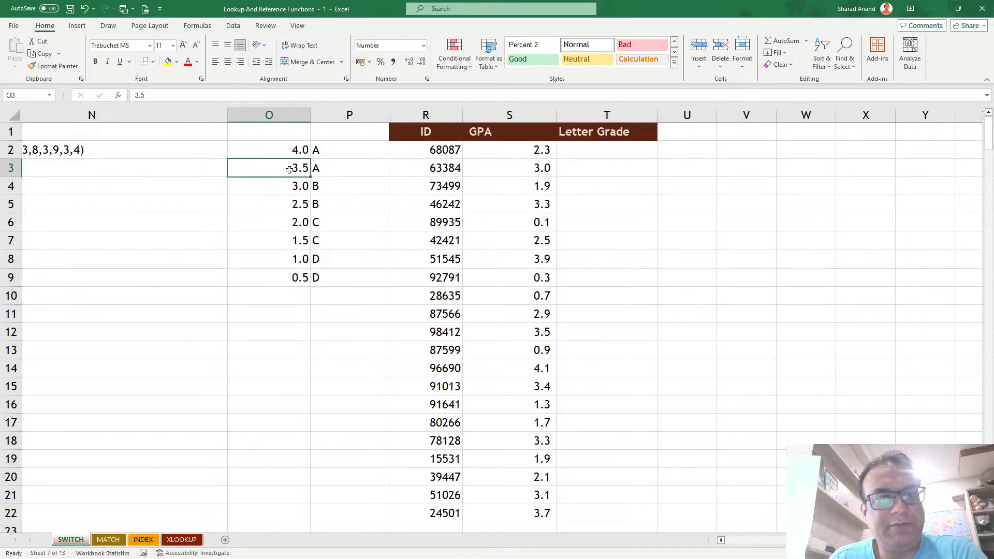
click(355, 151)
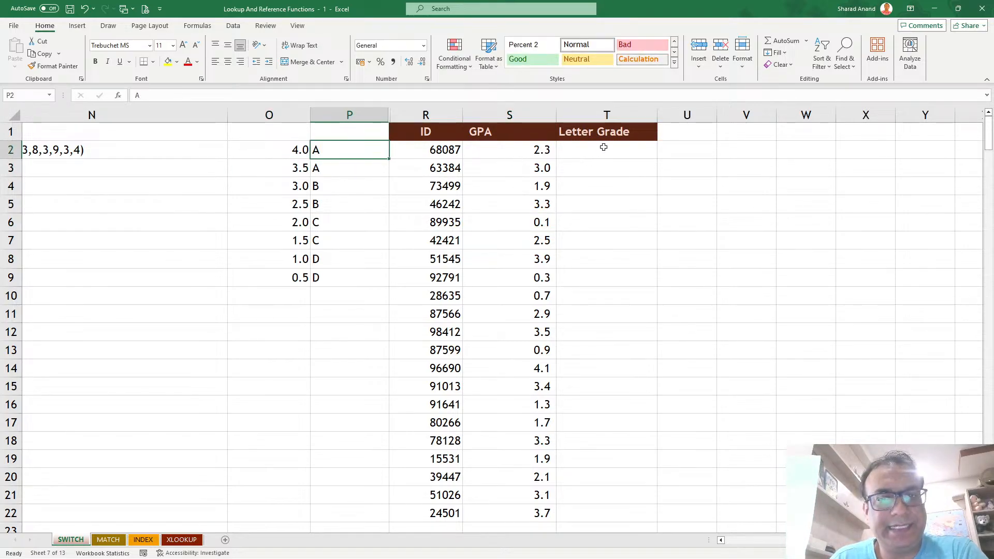
drag(289, 205, 290, 187)
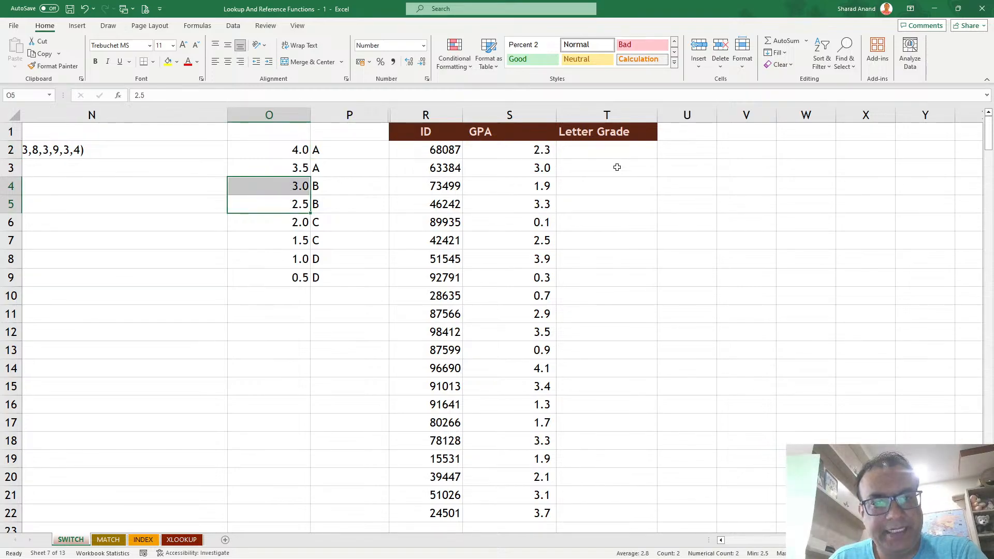
click(327, 244)
click(281, 242)
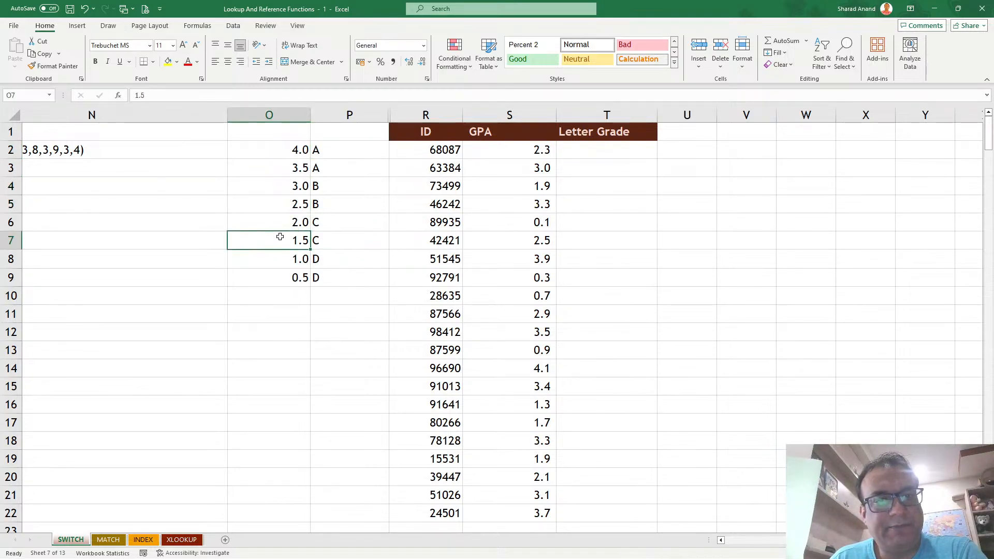
click(282, 226)
click(607, 179)
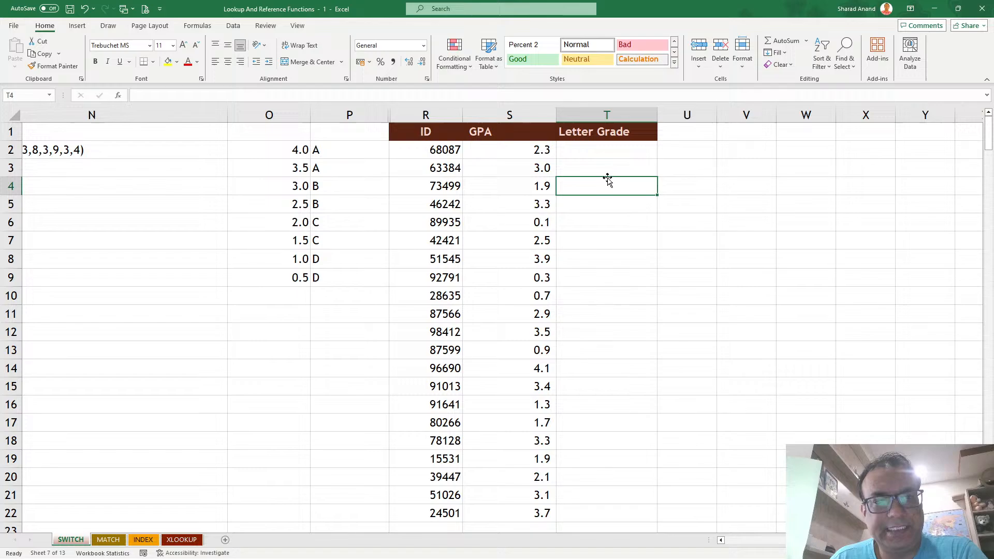
Examine the D thresholds and the empty cell below them, and compare the first student's GPA with the letters in P2:P9.
click(284, 263)
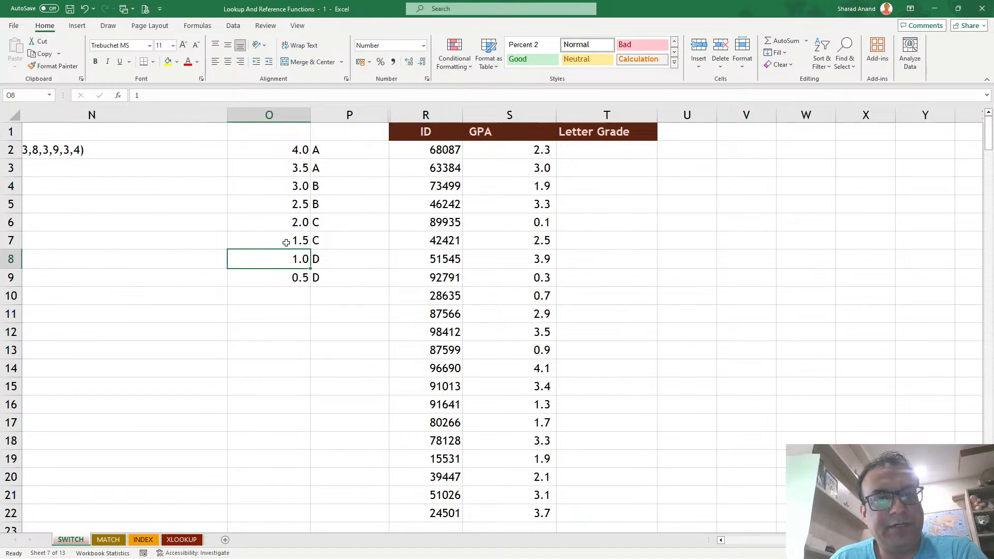
click(288, 275)
click(289, 257)
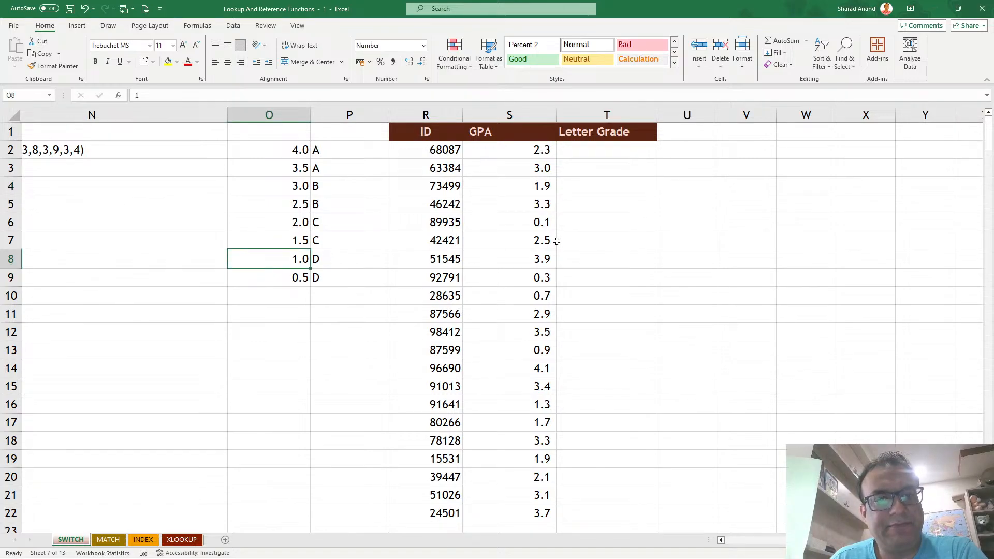
click(607, 181)
click(283, 278)
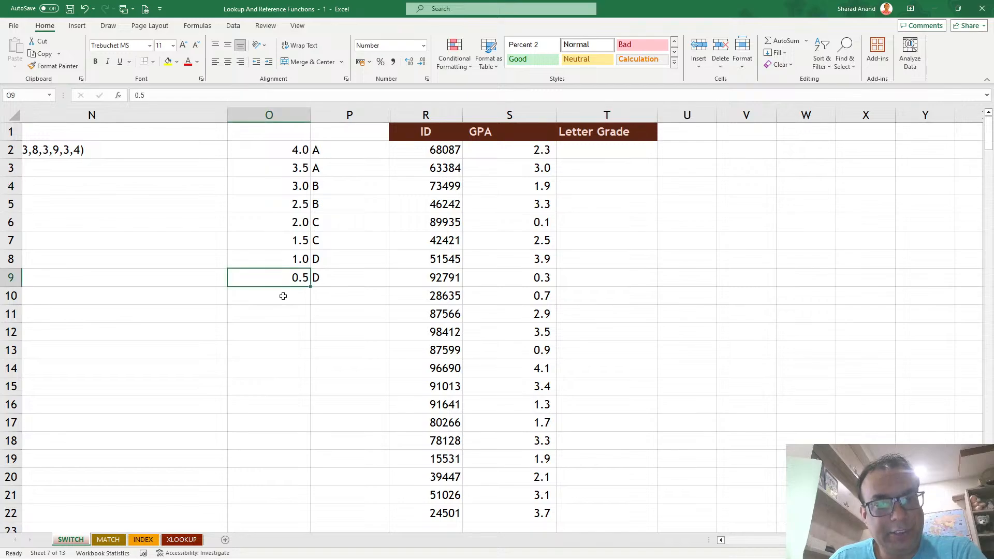
click(284, 297)
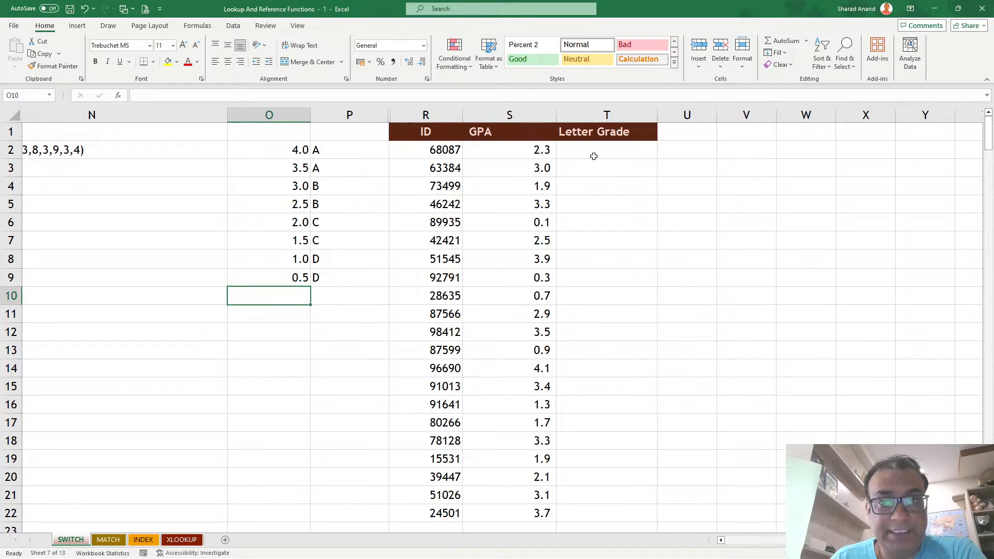
click(533, 153)
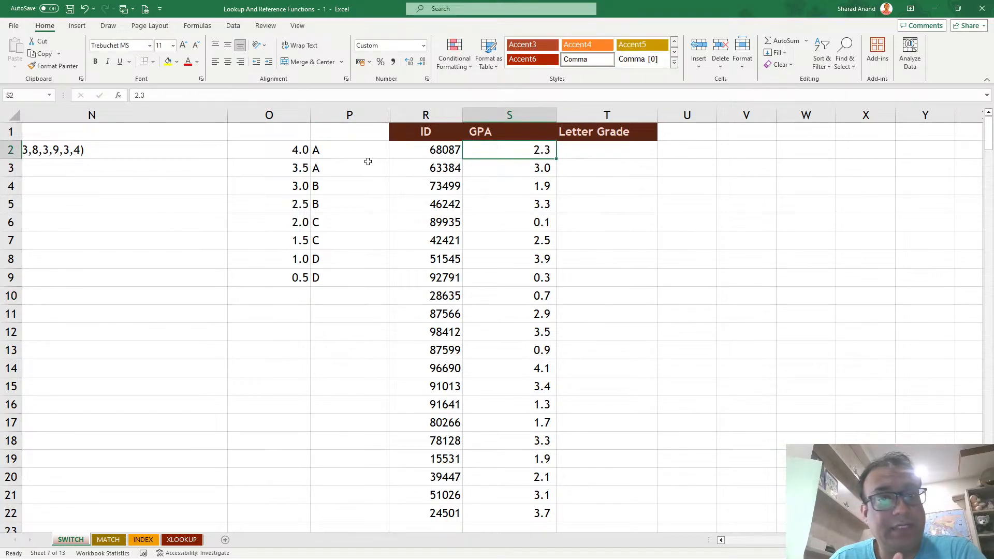
drag(363, 151, 357, 277)
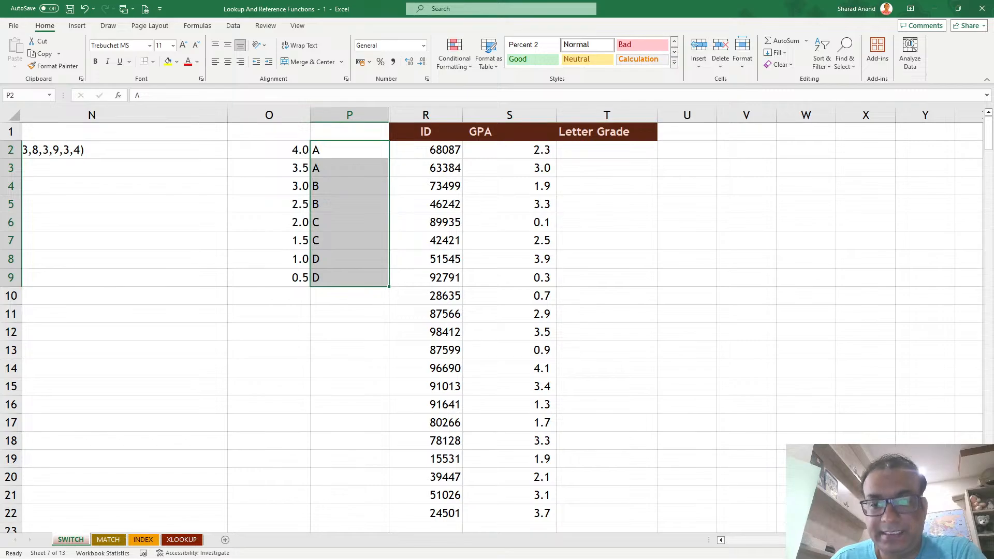
Revisit the RateTable, the Rating column and the Switch results for comparison, and return to the GPA tables.
scroll(357, 277, left, 5)
click(46, 146)
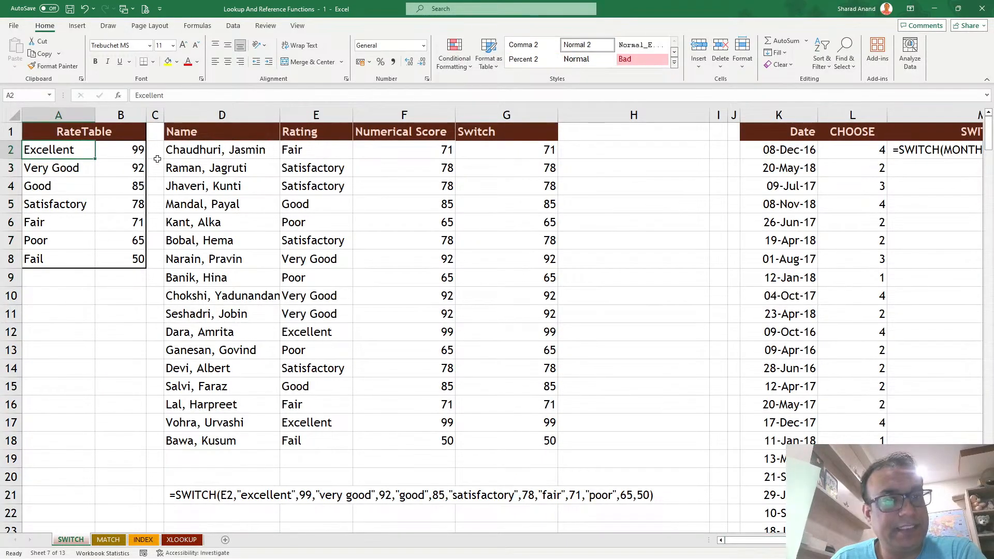
click(322, 144)
click(128, 147)
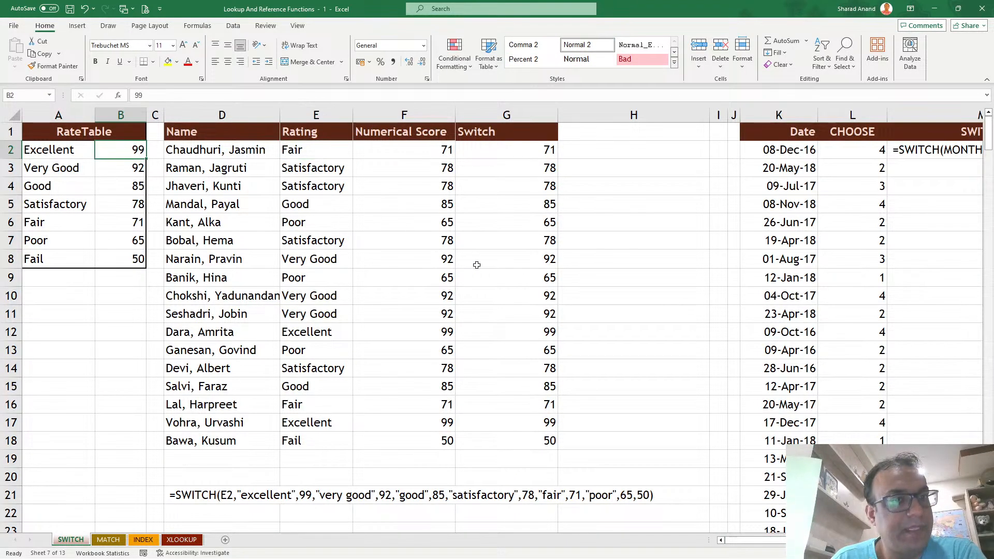
drag(485, 154, 488, 239)
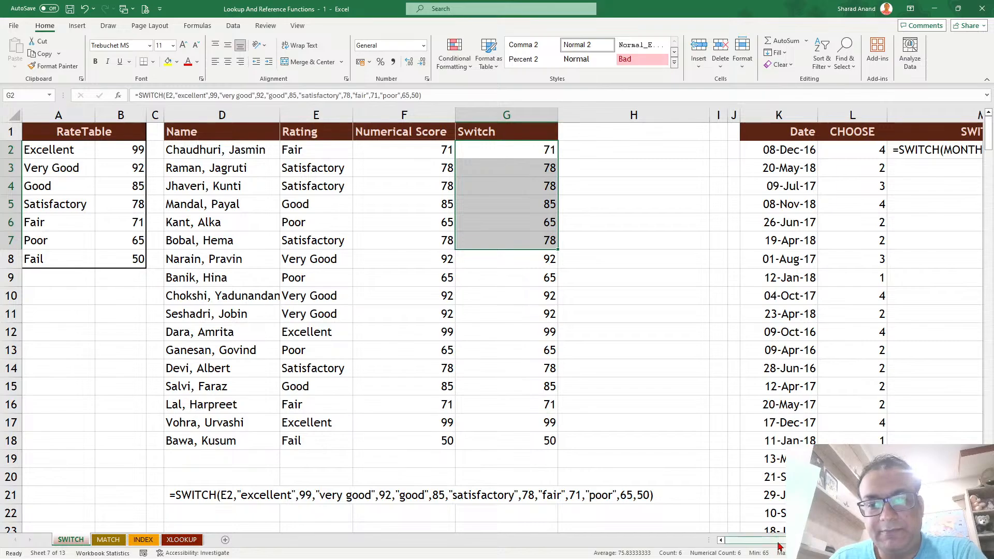
drag(779, 546, 788, 544)
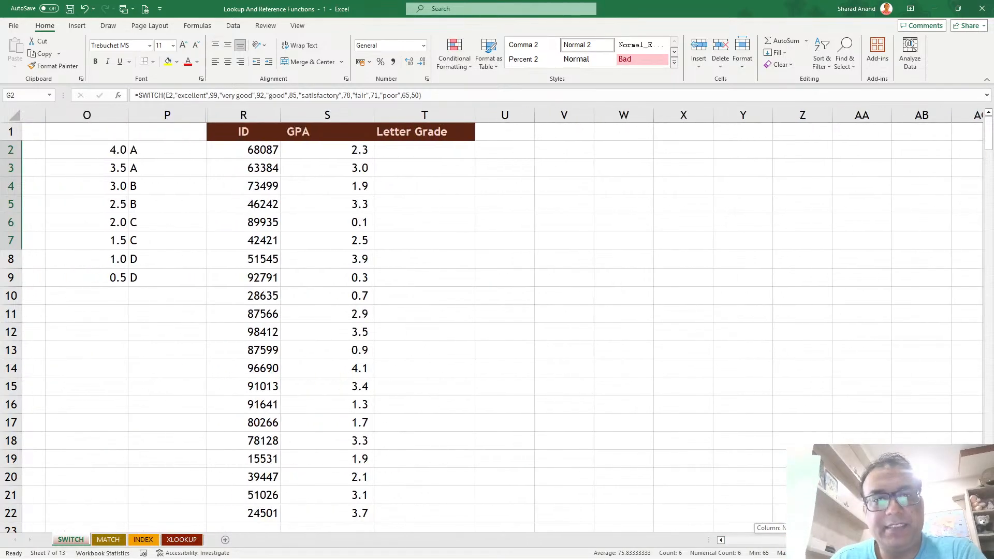
Enter the formula =S2+0.5 in T2 under Letter Grade, based on the first student's GPA.
click(395, 201)
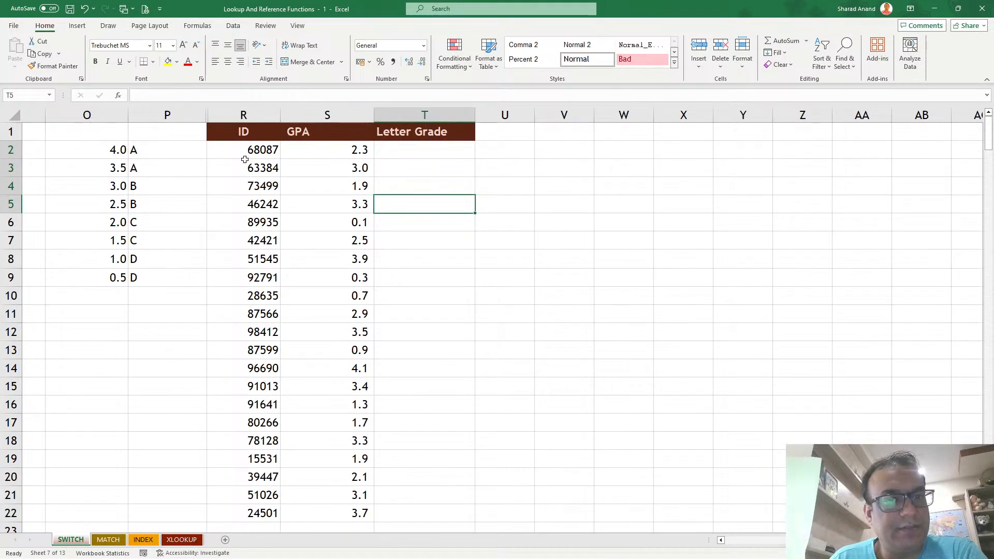
drag(346, 150, 339, 317)
drag(418, 148, 418, 284)
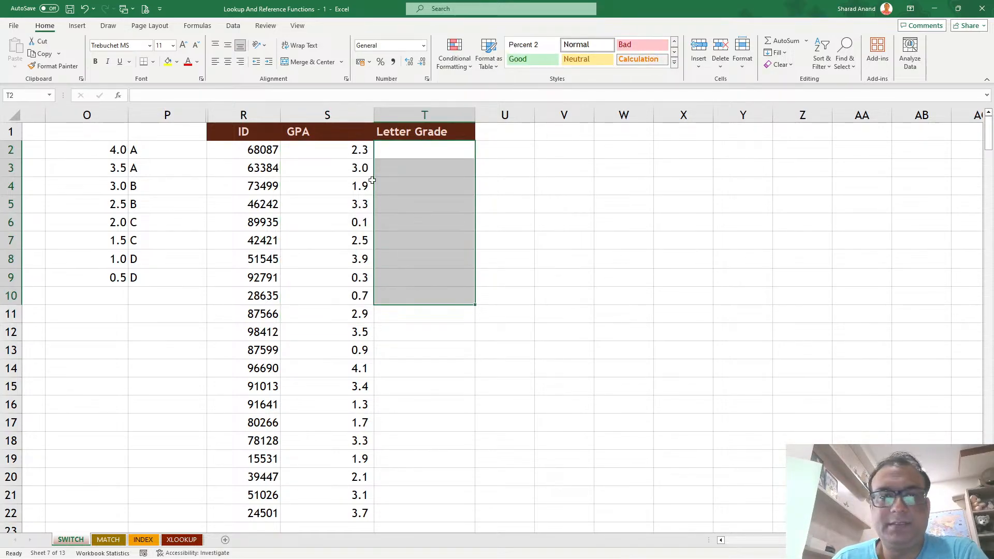
click(423, 149)
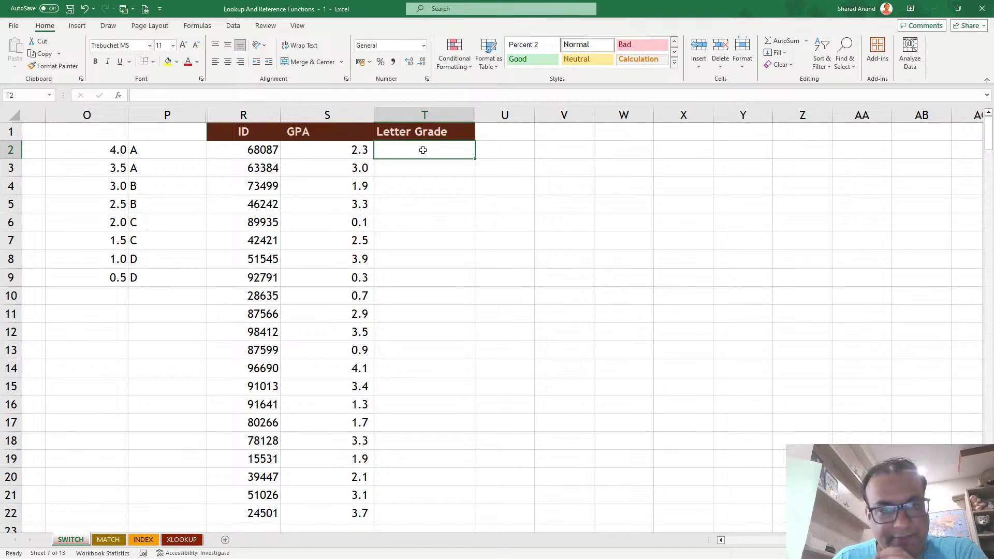
click(336, 150)
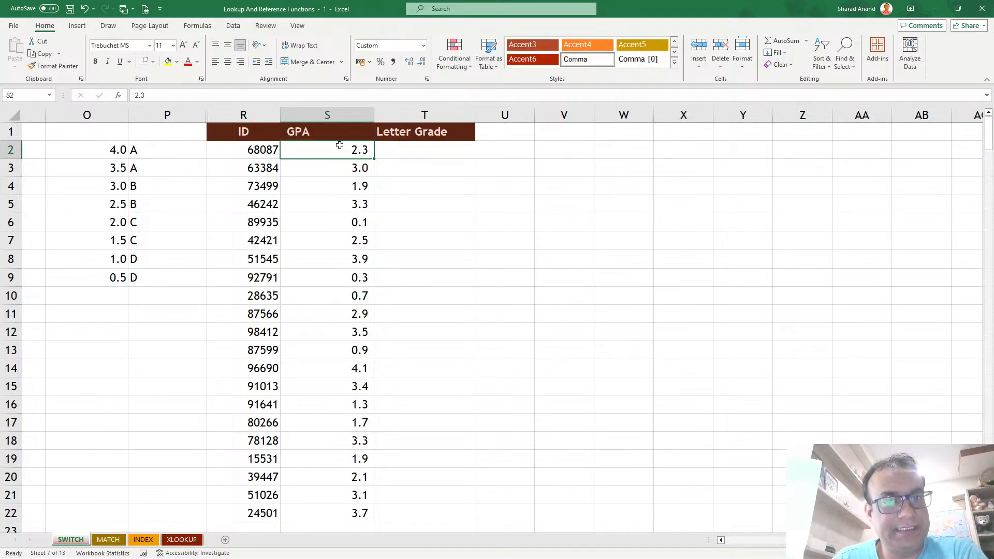
click(433, 152)
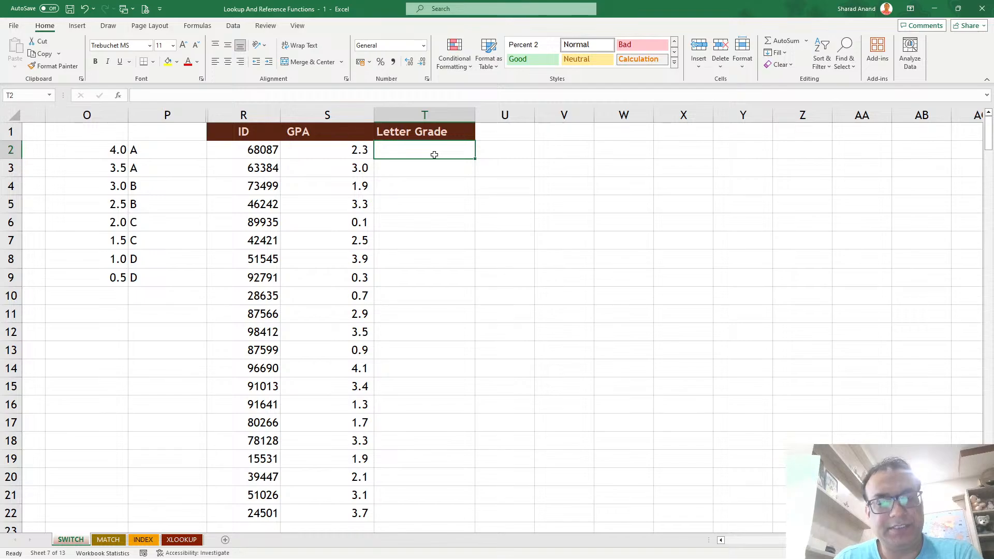
text(=)
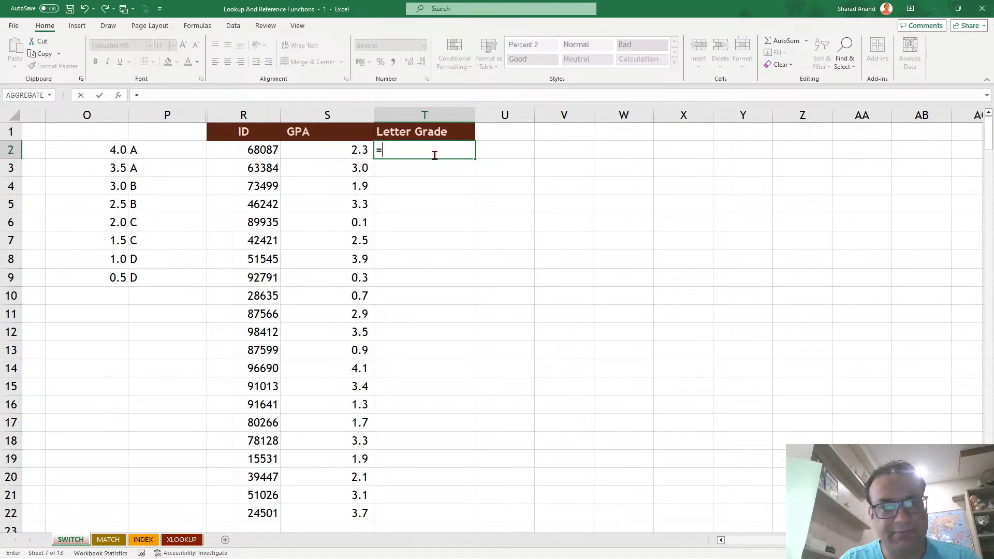
key(Left)
text(+.)
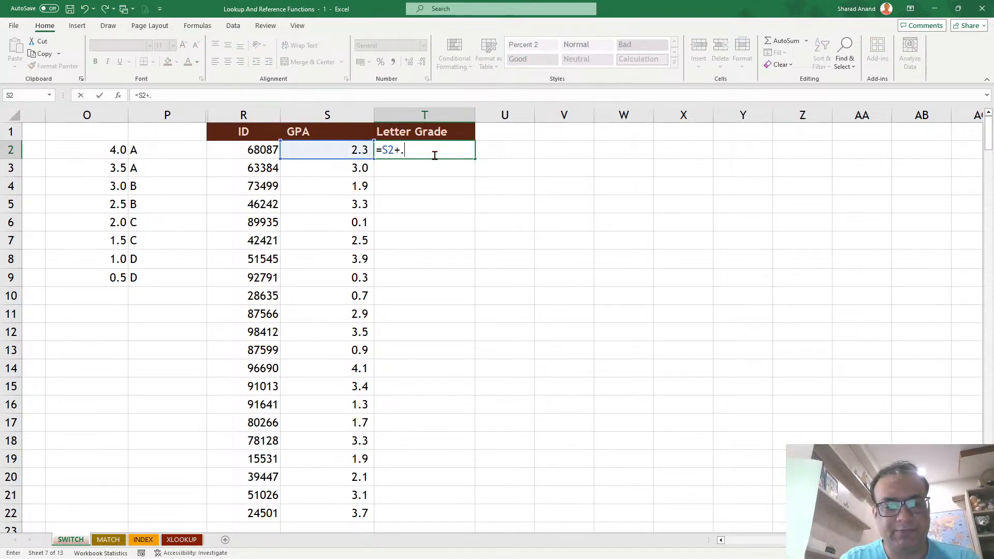
text(5)
key(Return)
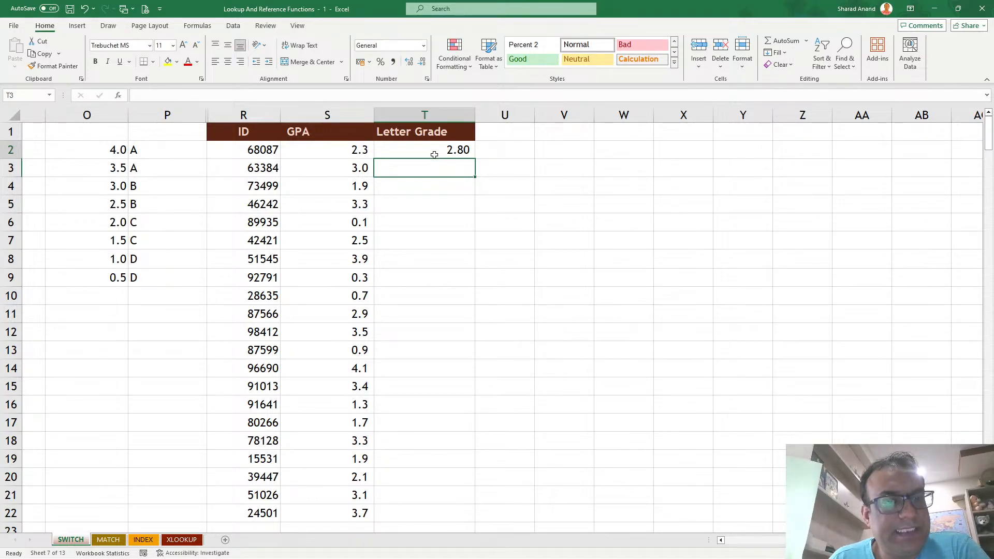
Check the D to B thresholds in column O and fill the T2 formula down to T22.
click(115, 259)
click(113, 239)
click(114, 226)
click(117, 206)
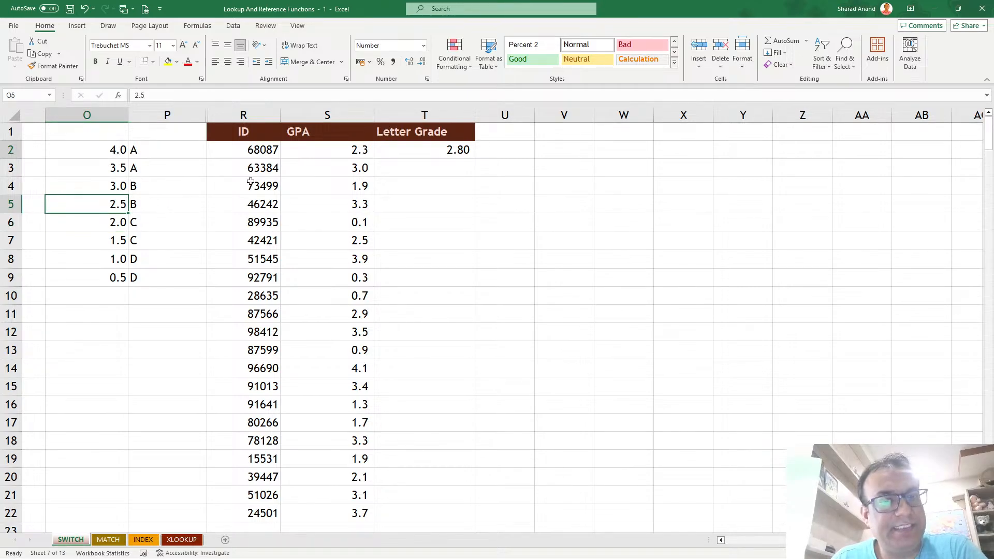
click(426, 150)
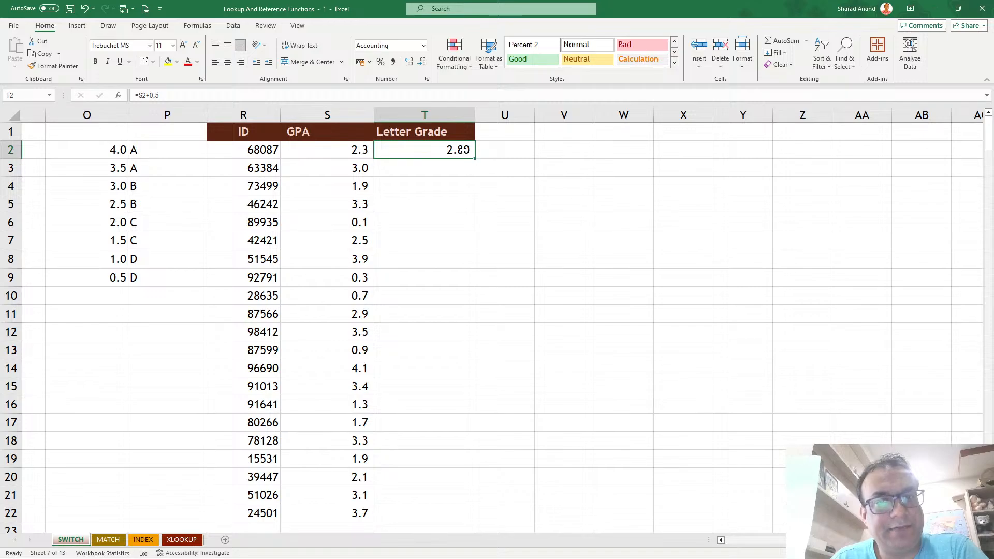
double_click(475, 161)
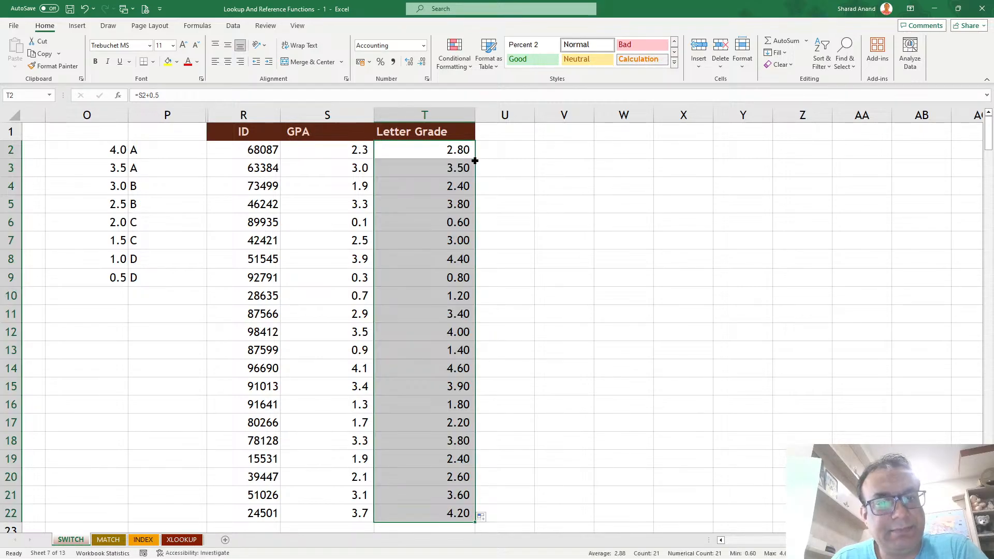
Wrap the T2 formula in INT so it reads =INT(S2+0.5), and fill it down to T22.
click(421, 148)
double_click(420, 149)
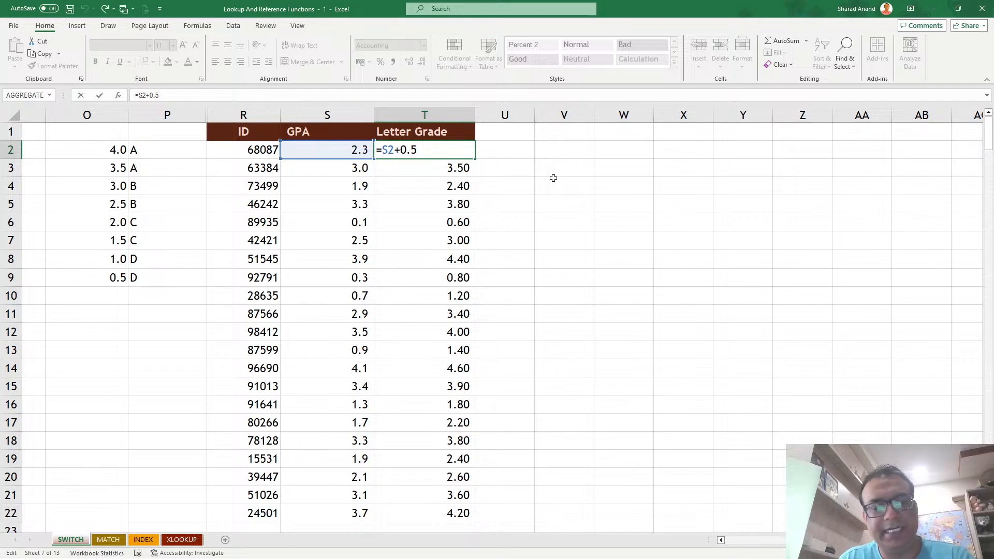
key(Home)
key(Right)
text(int)
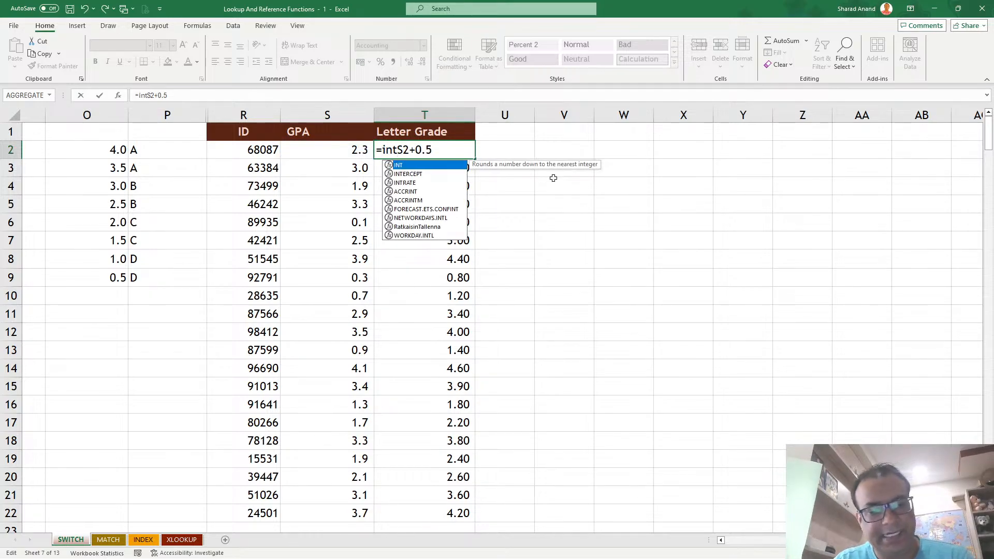
key(Tab)
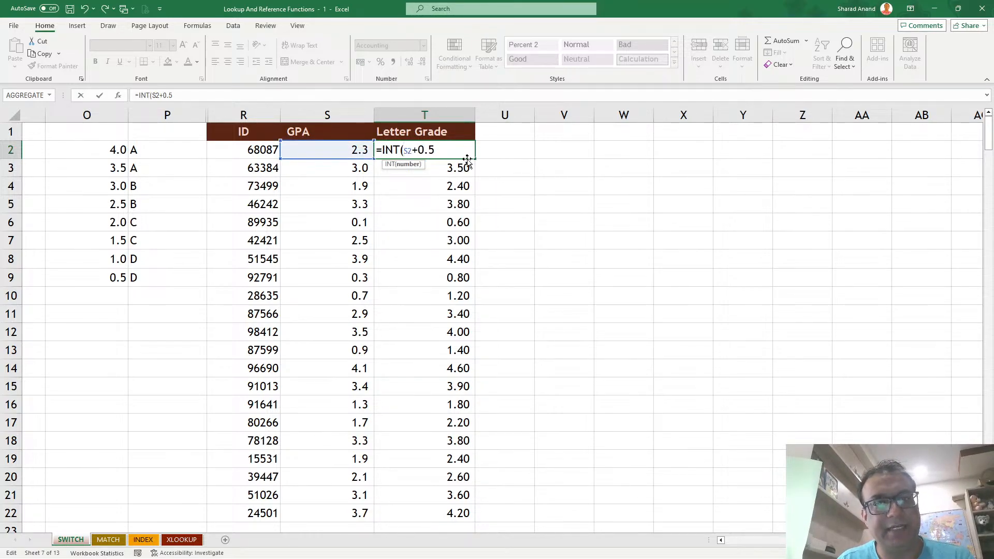
text())
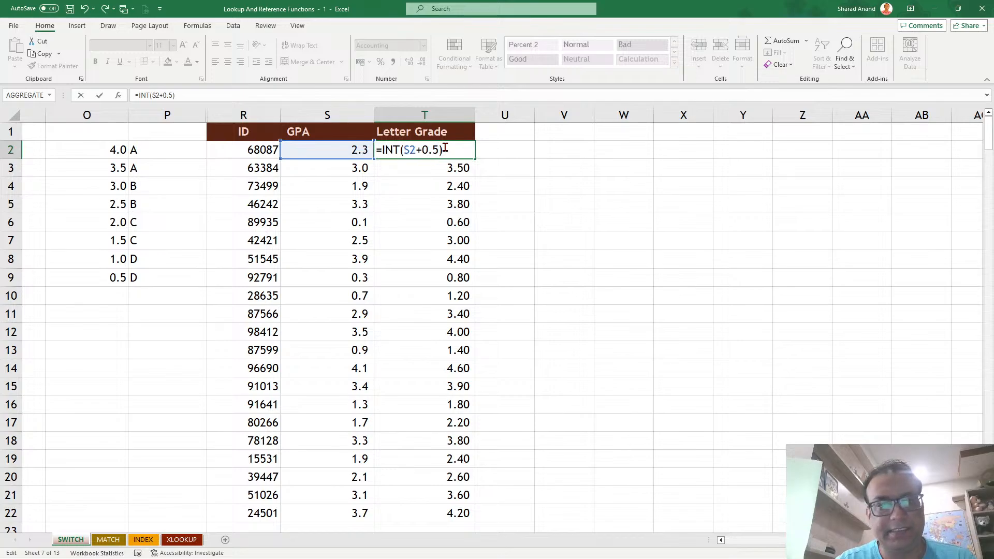
key(Return)
click(450, 147)
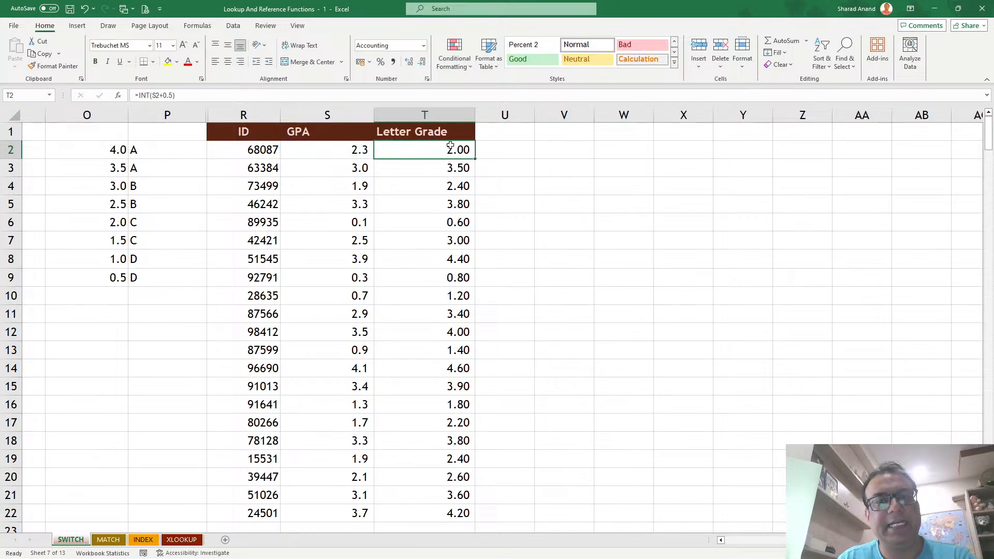
double_click(474, 159)
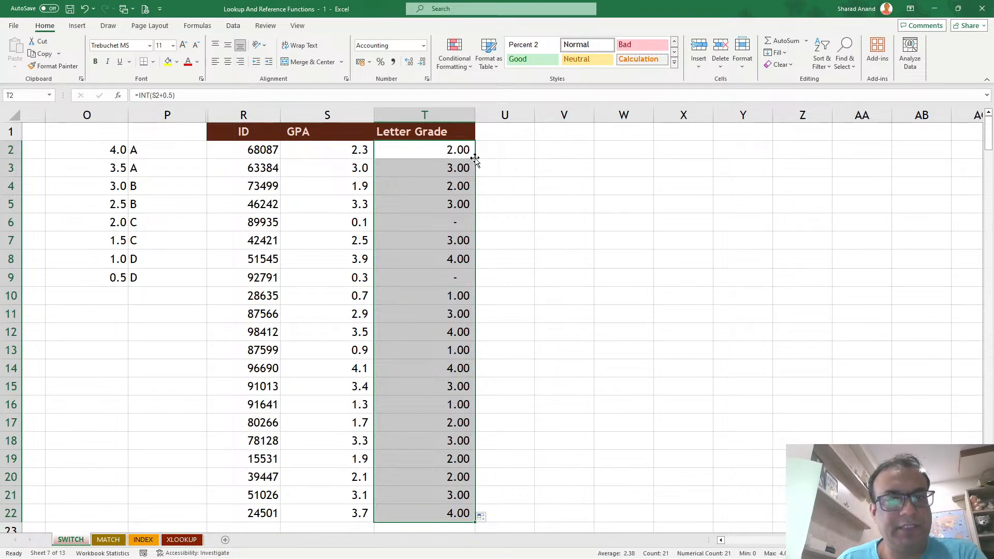
Nest the INT expression in T2 inside a SWITCH function and add the first value-result pair 4,"A".
click(417, 150)
double_click(417, 150)
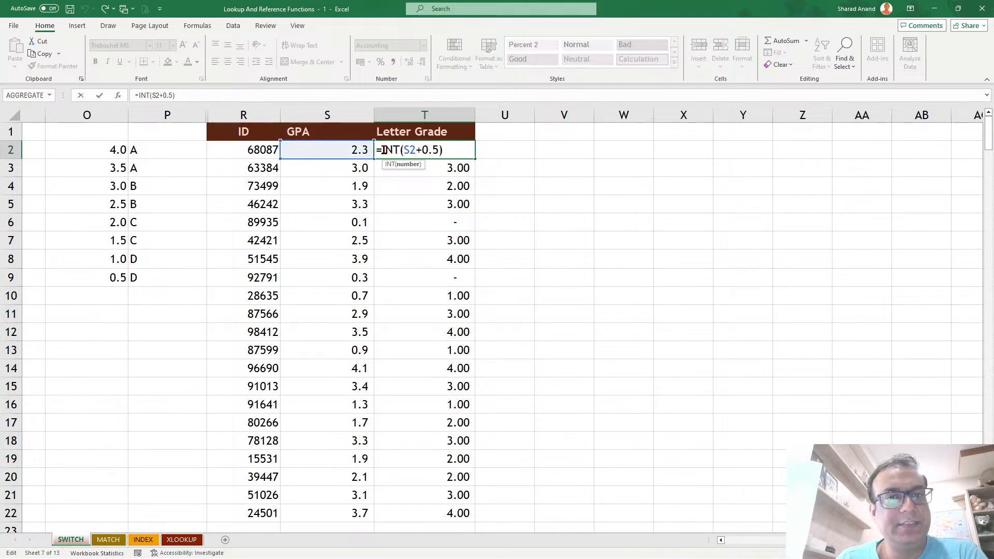
text(switch)
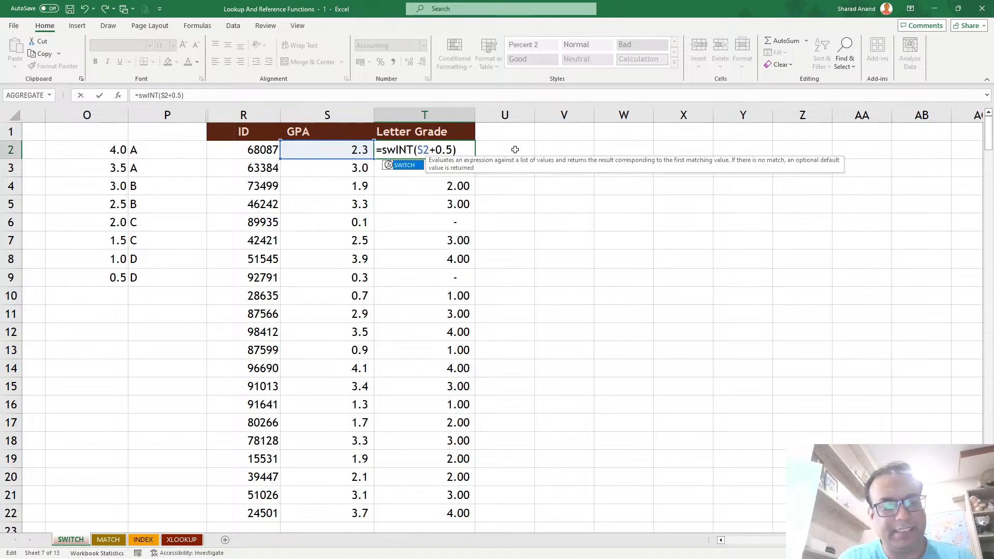
key(Tab)
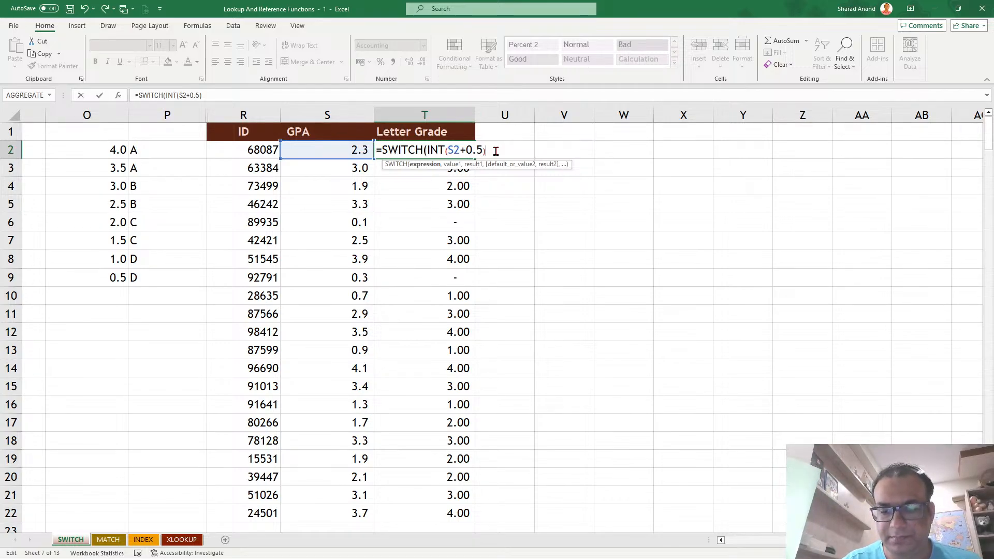
text(,4)
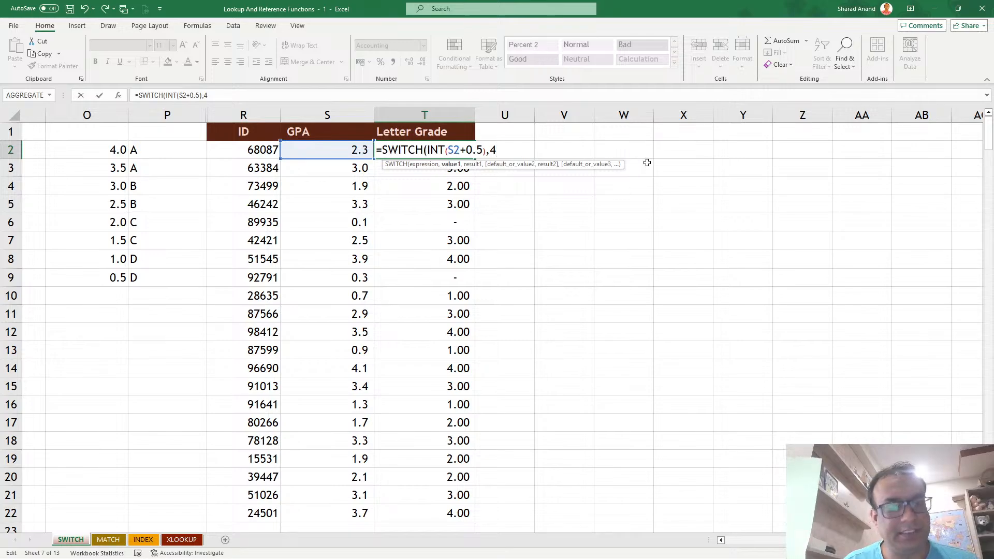
text(,)
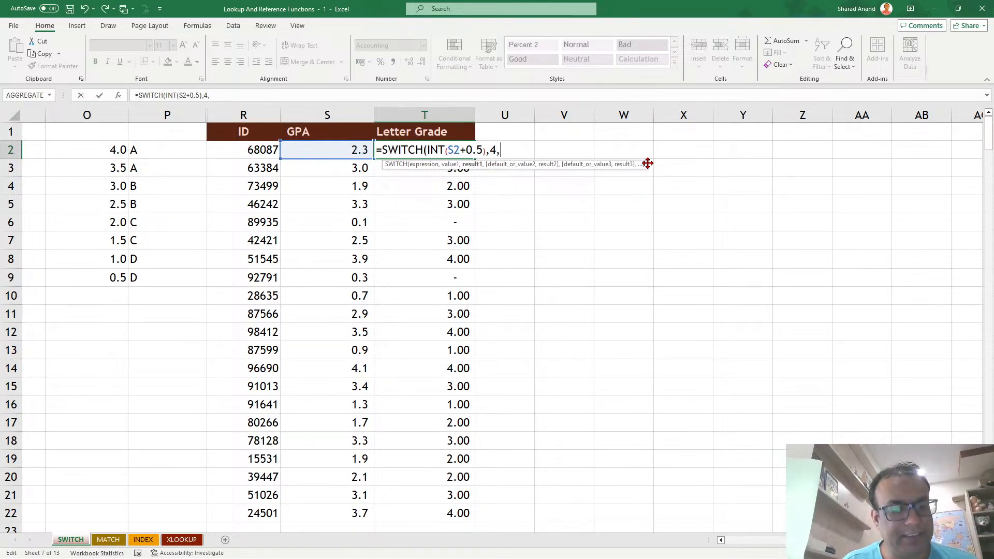
text(Ä)
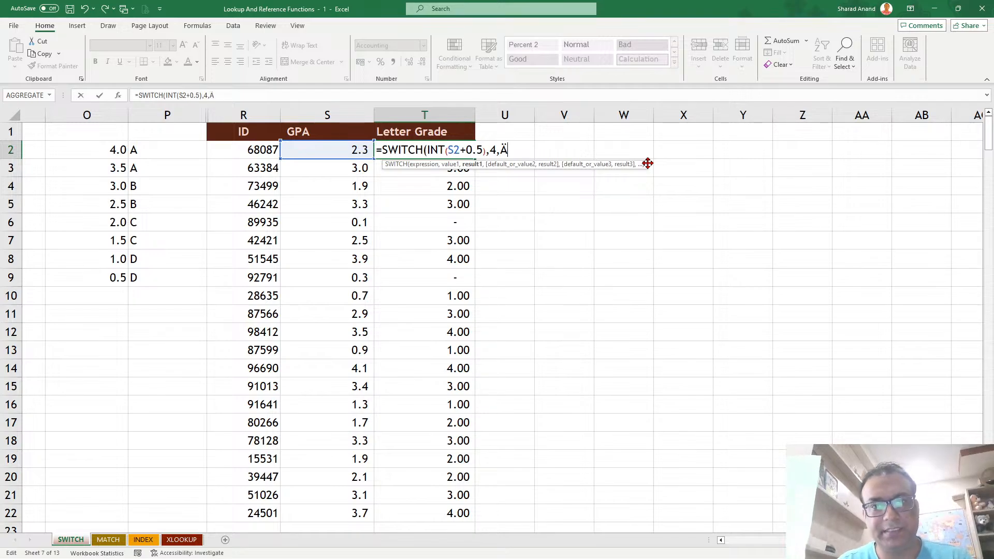
key(BackSpace)
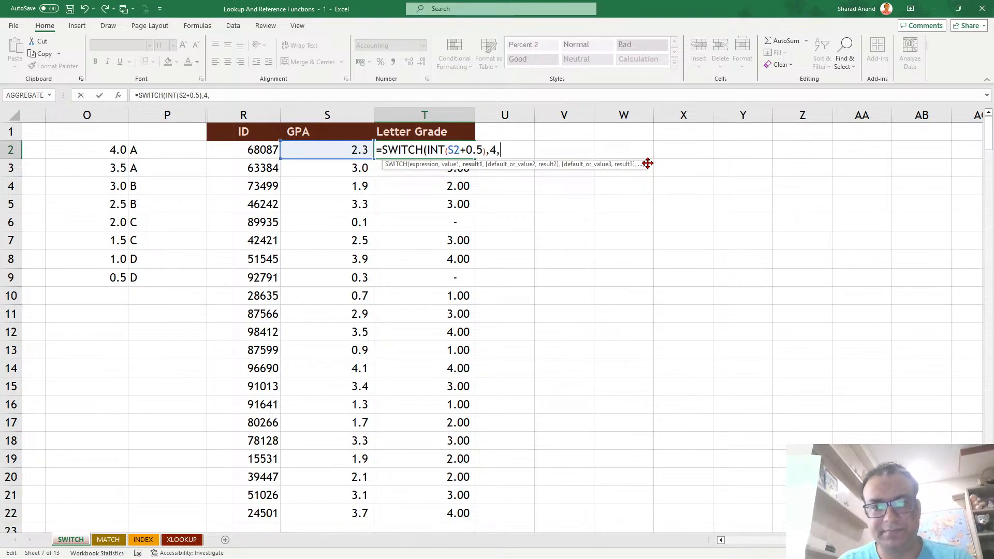
text("A)
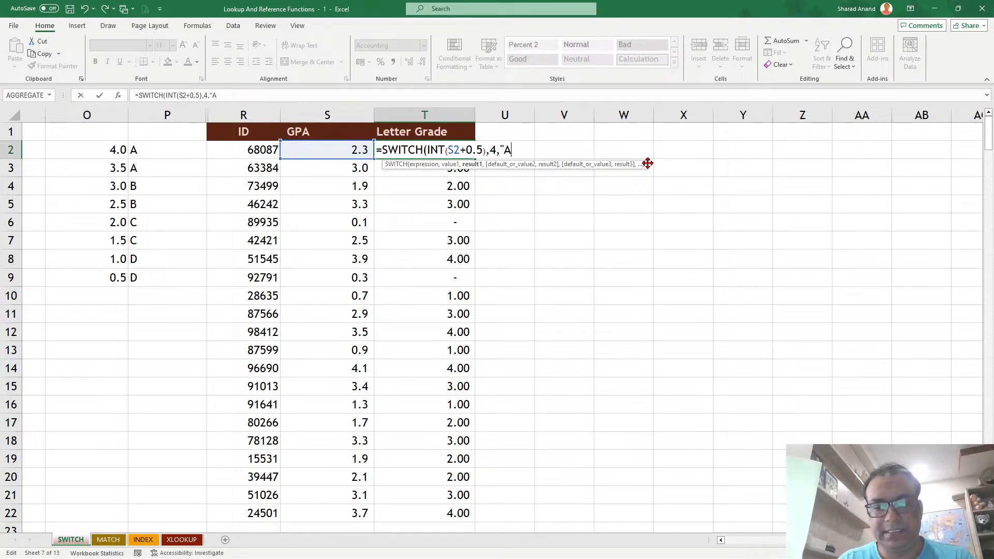
text(",)
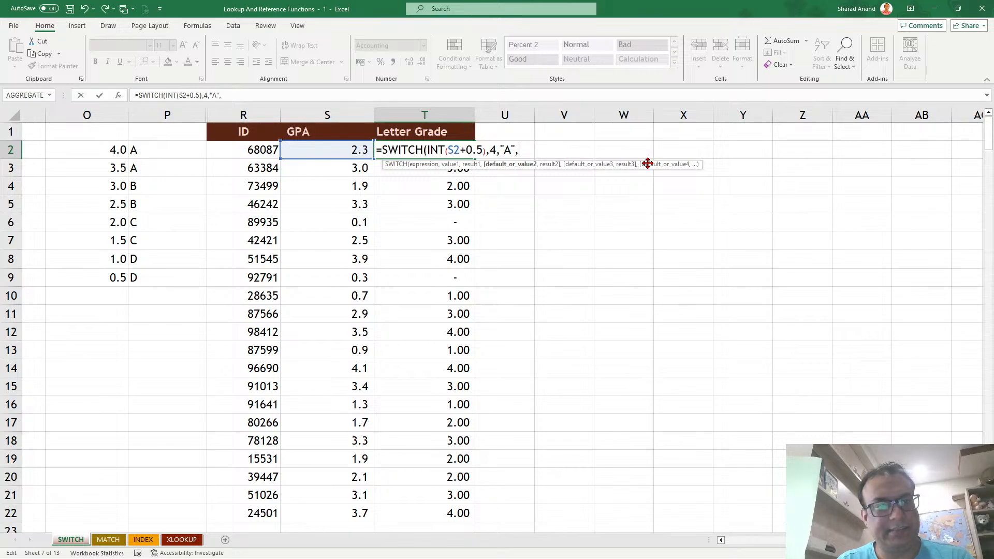
Add the value-result pairs 3,"B" and 2,"C" to the SWITCH formula in T2.
text(3,)
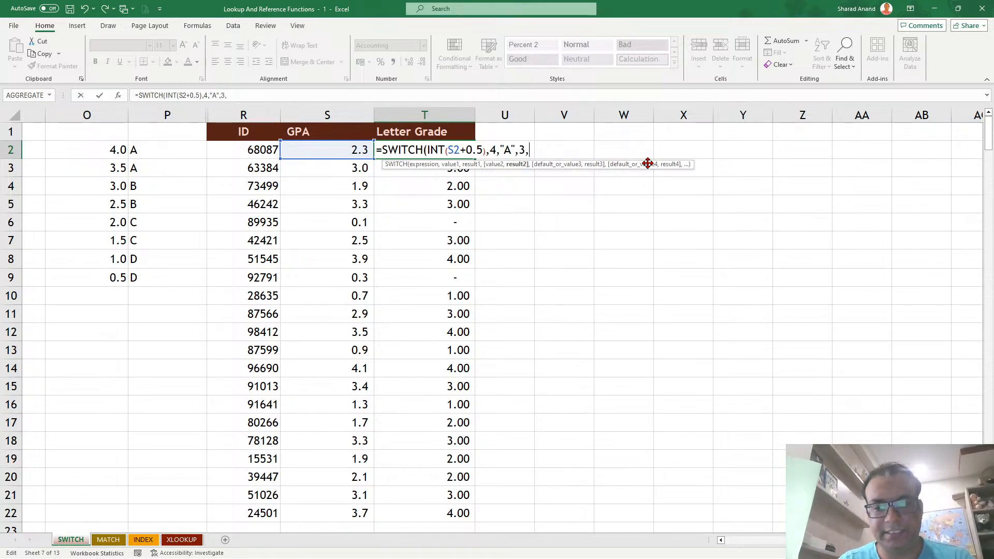
text("B)
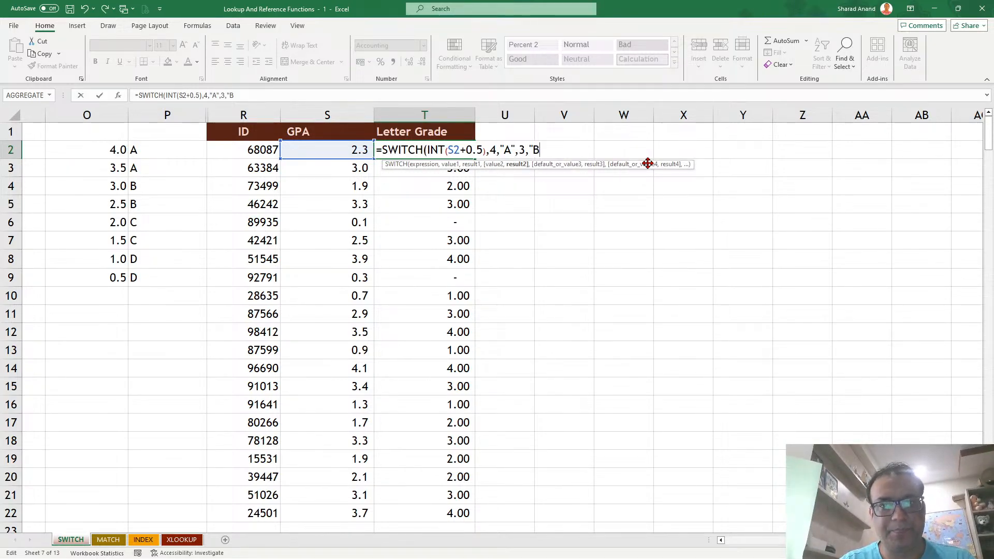
text(",)
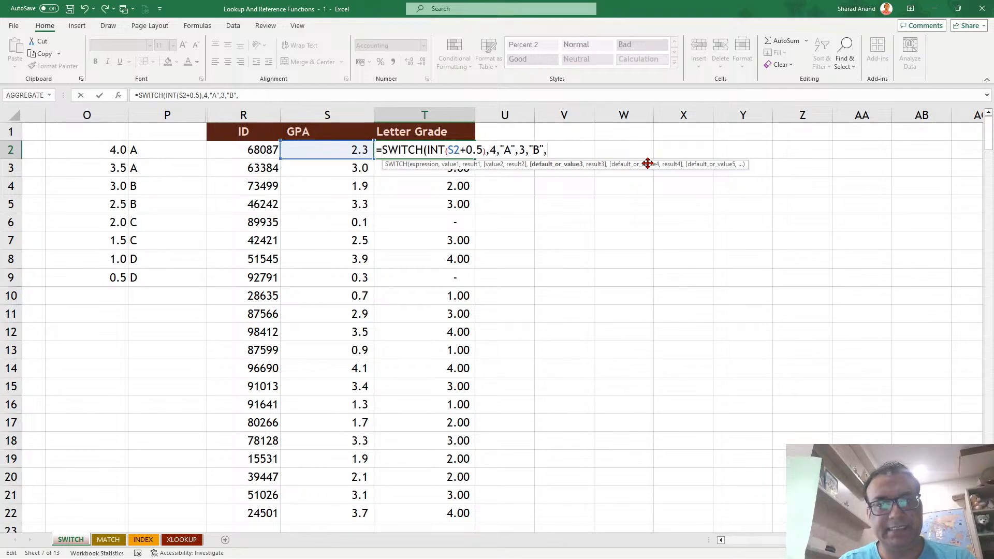
text(2,)
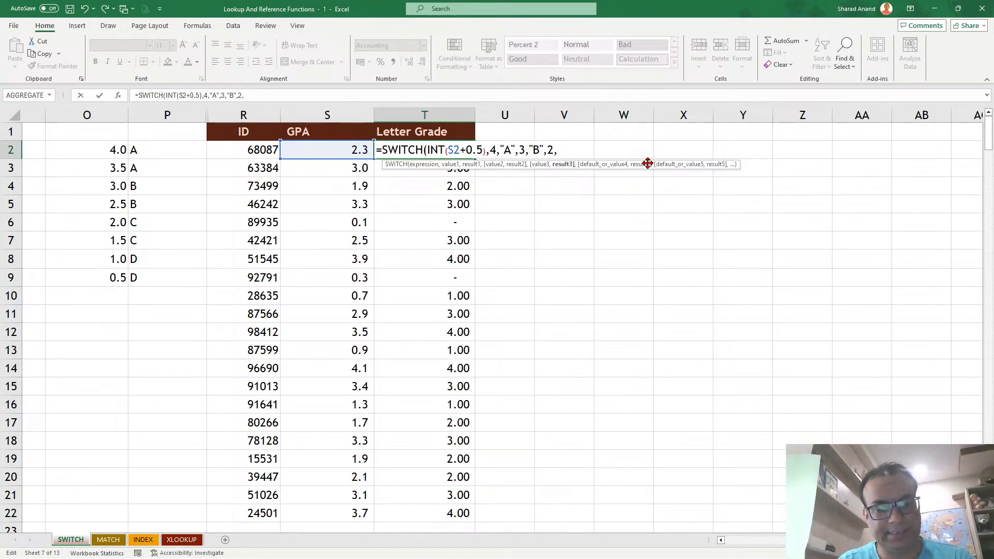
text("C)
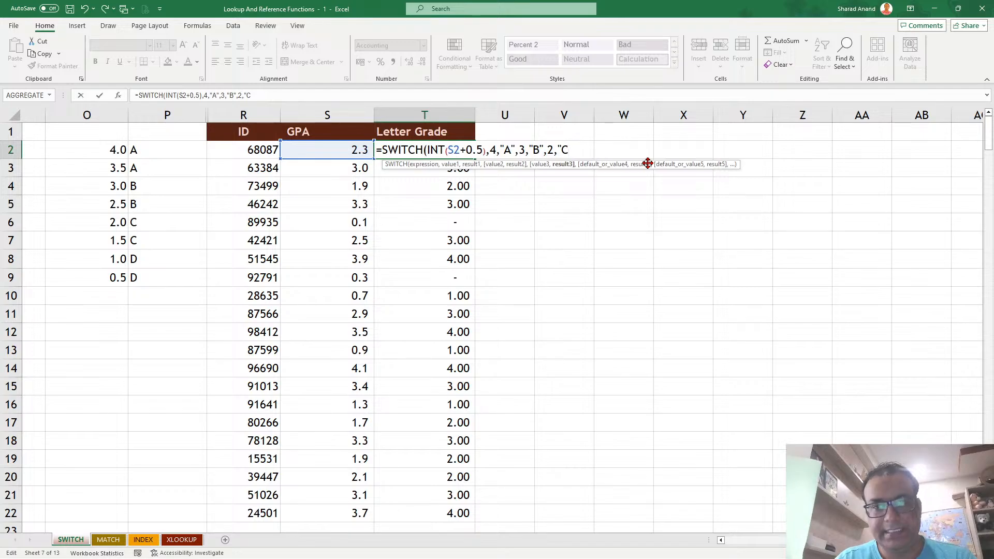
text(",)
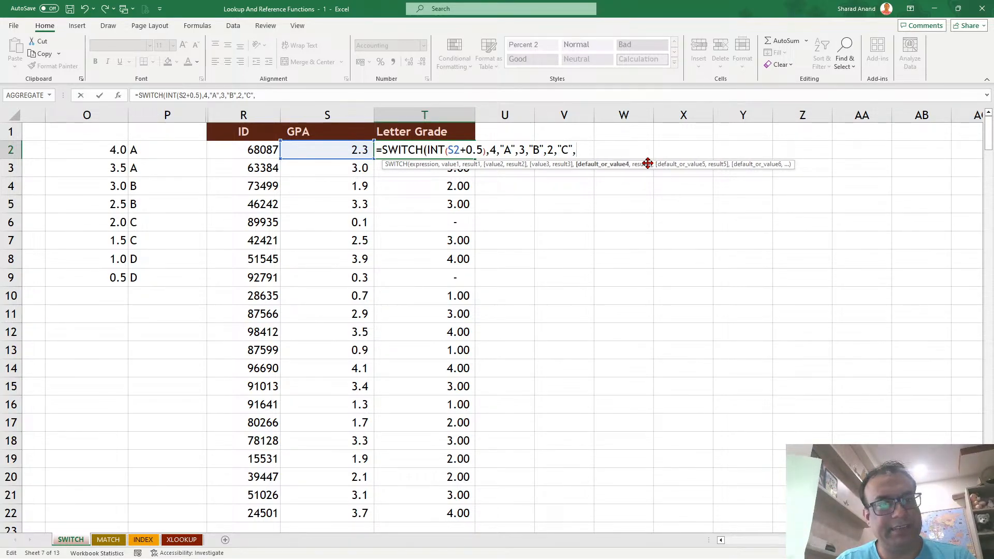
Complete the SWITCH formula in T2 with the pair 1,"D" and the default result "Fail".
text(1,)
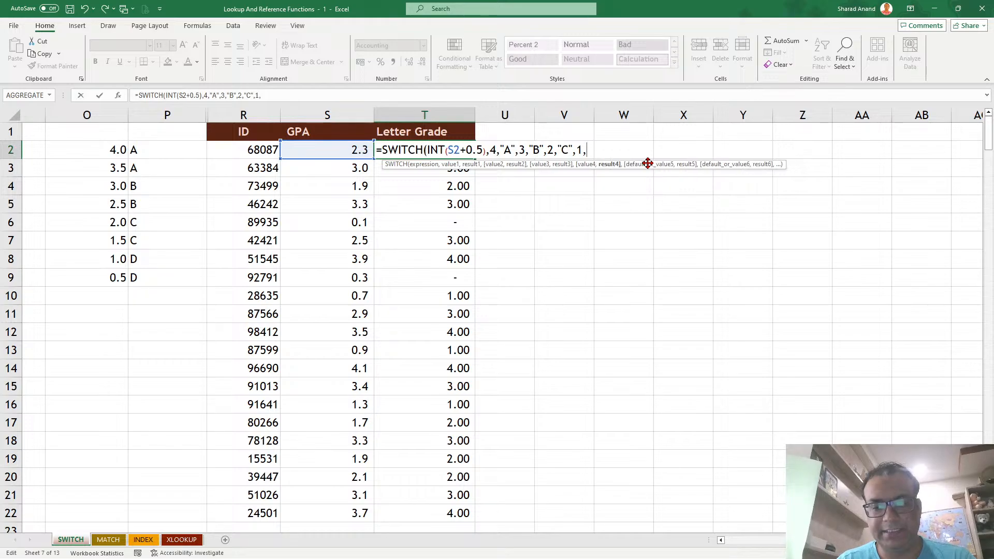
text("D)
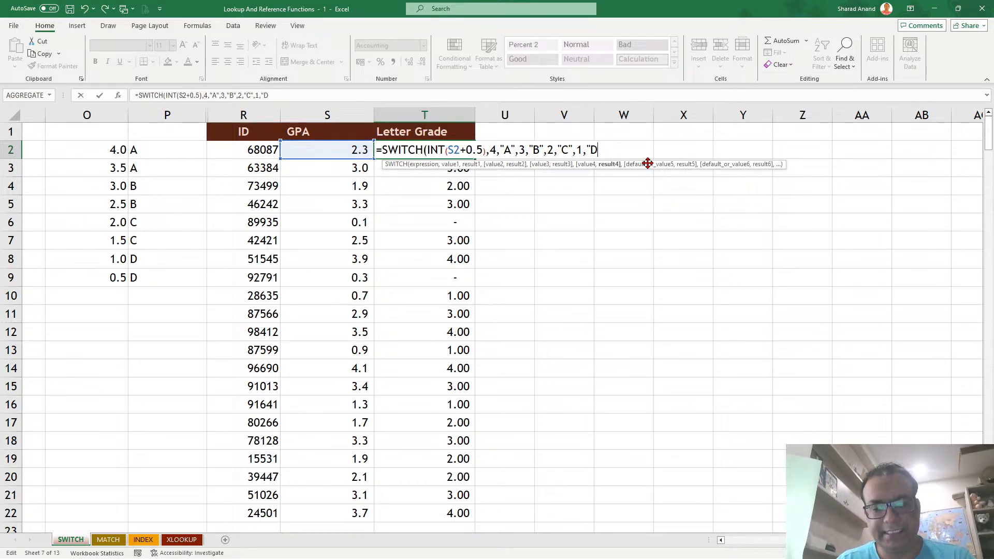
text(",)
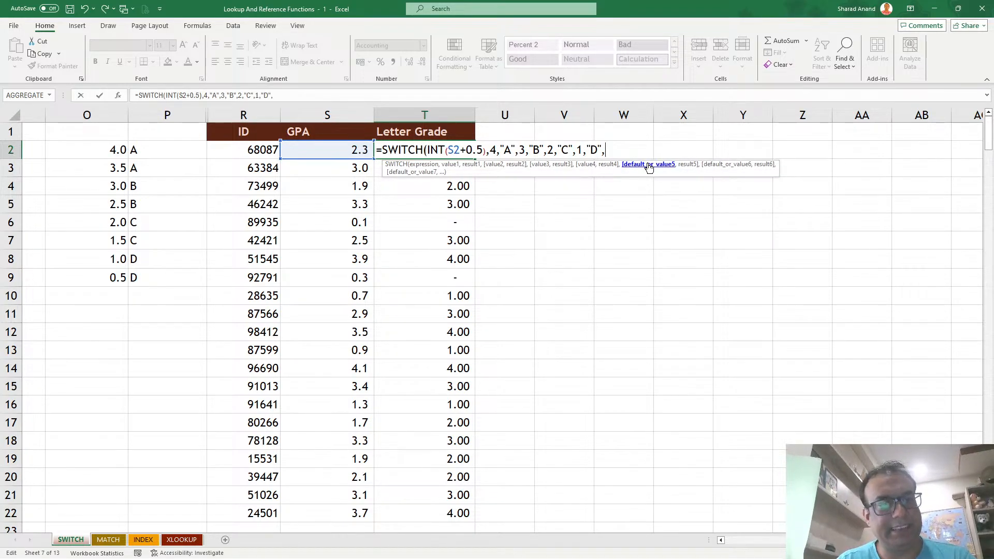
text("F)
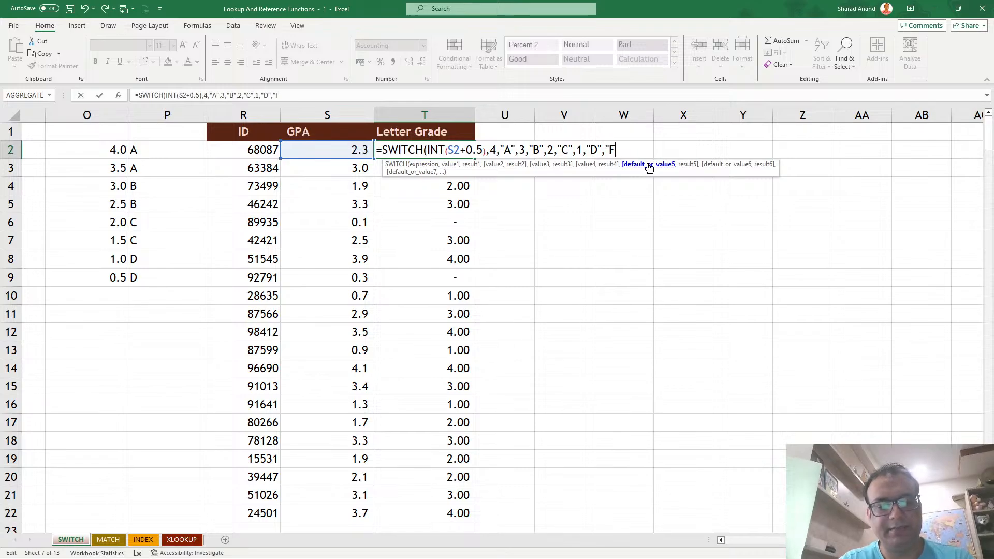
text(ail"))
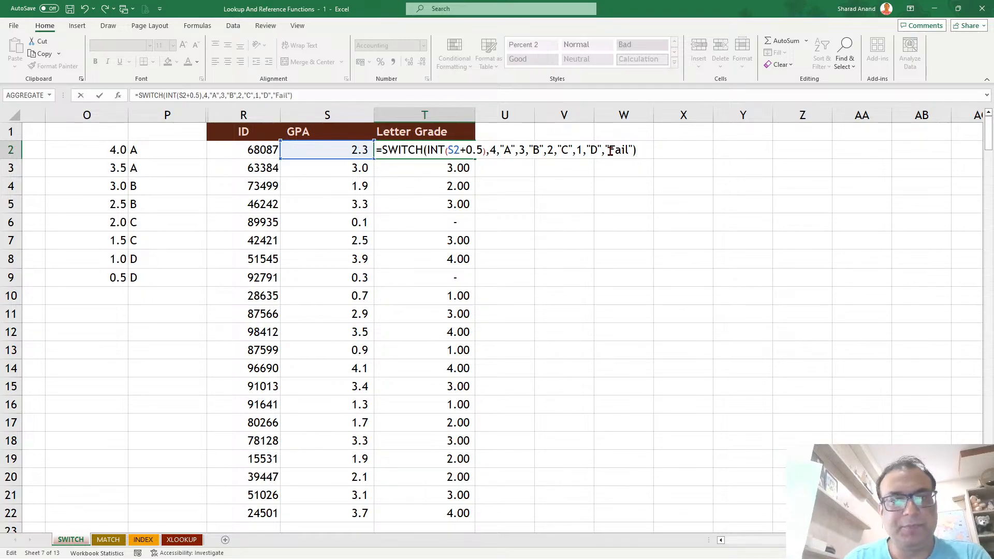
key(Return)
Fill the SWITCH formula from T2 down to T22 and check the GPAs in S6 and S9 against their letter grades.
click(412, 150)
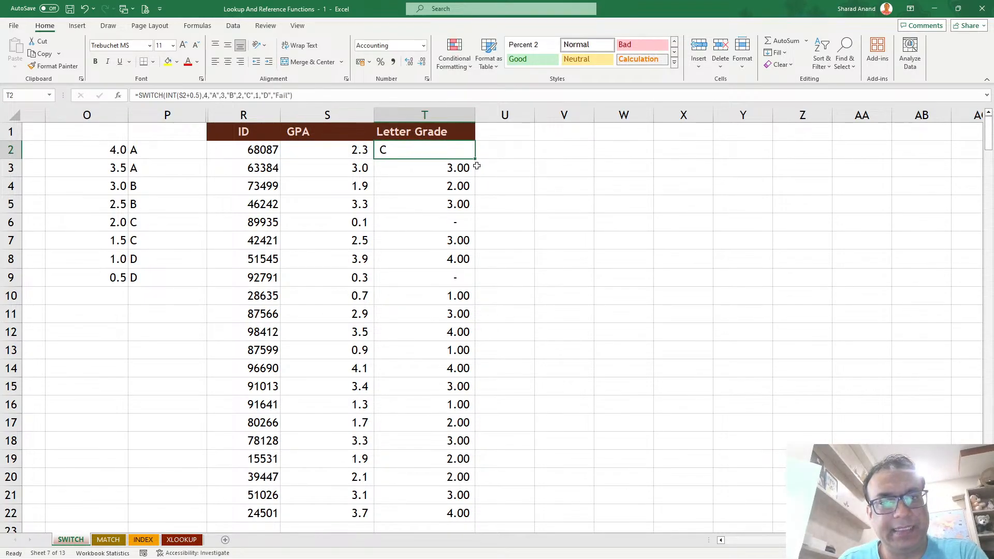
double_click(474, 159)
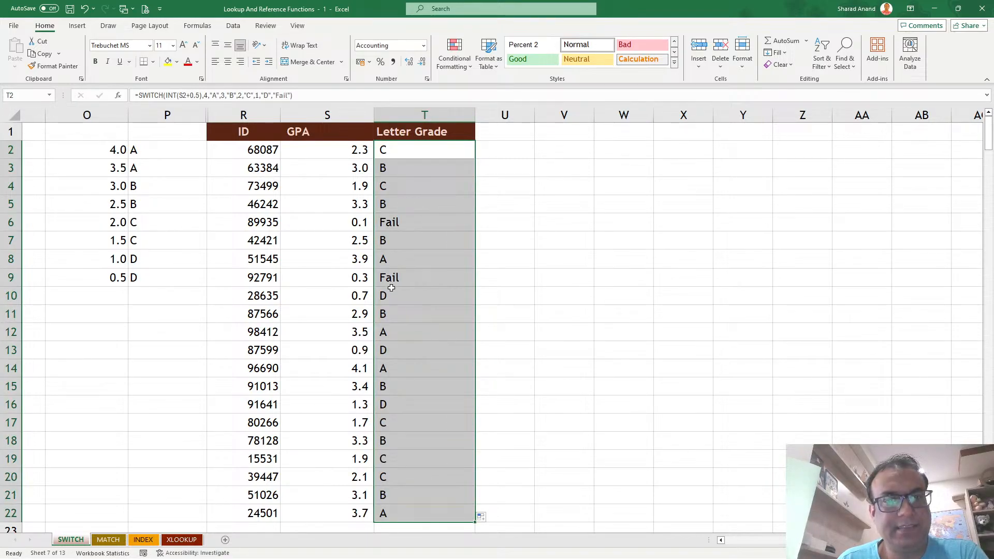
click(362, 222)
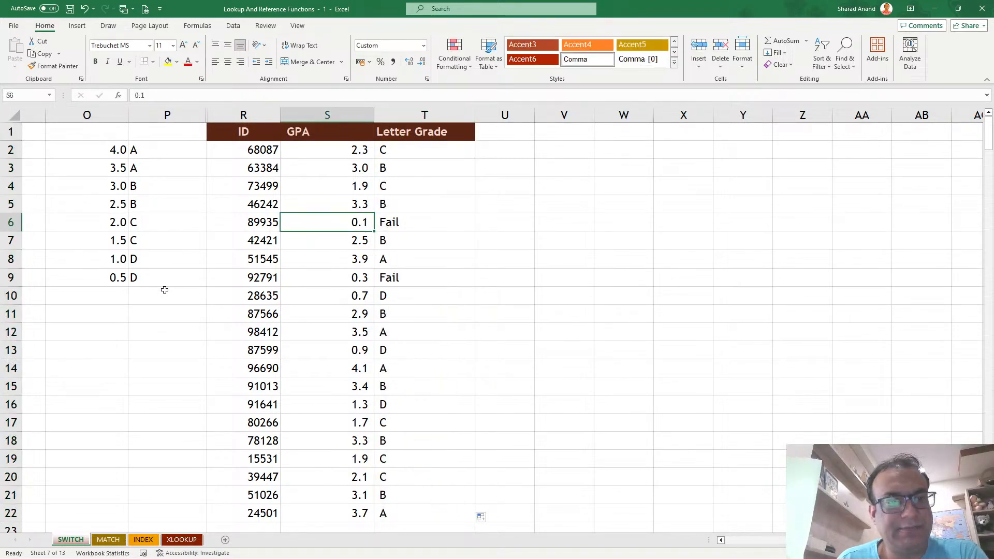
click(361, 284)
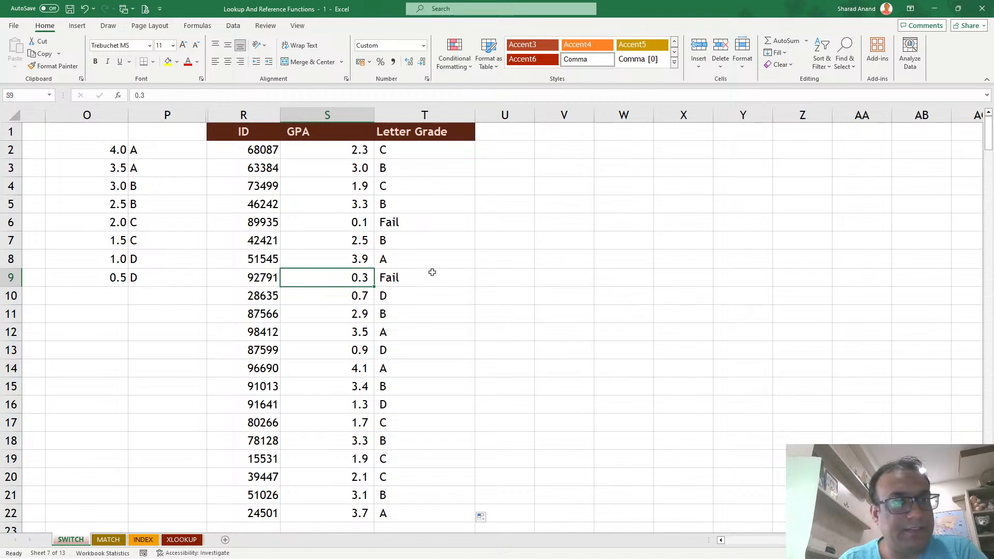
Look for SWITCH in the Lookup & Reference and Logical function categories and read its description.
click(182, 32)
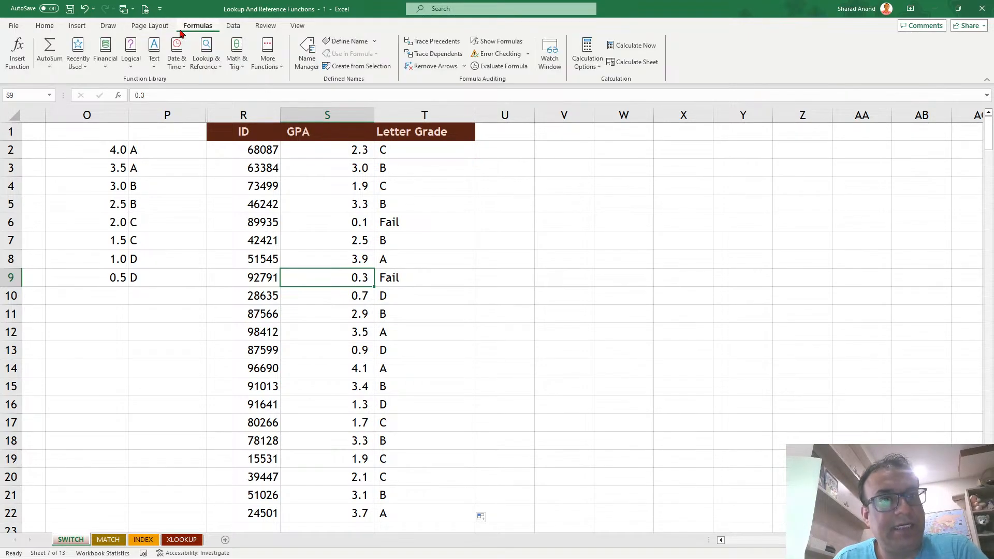
click(203, 63)
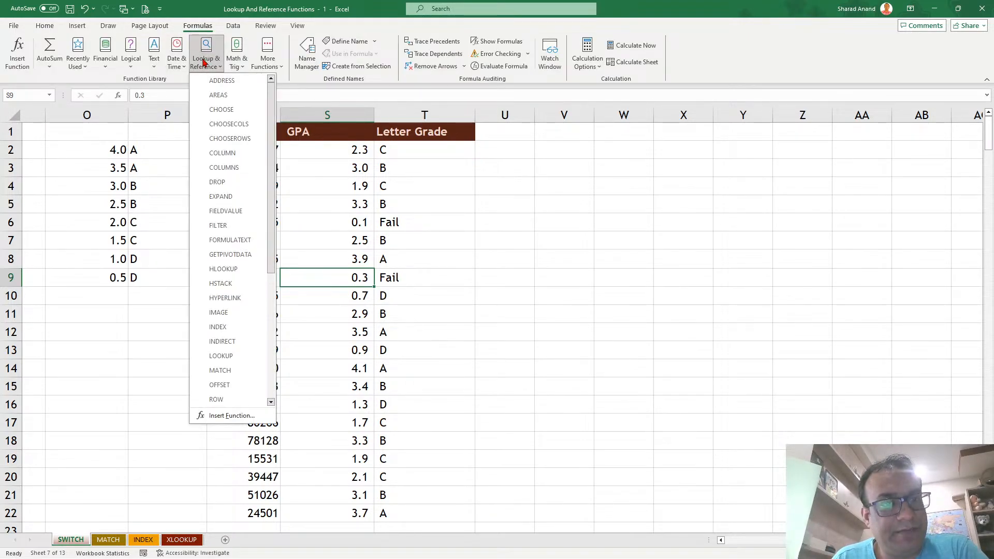
scroll(232, 347, down, 3)
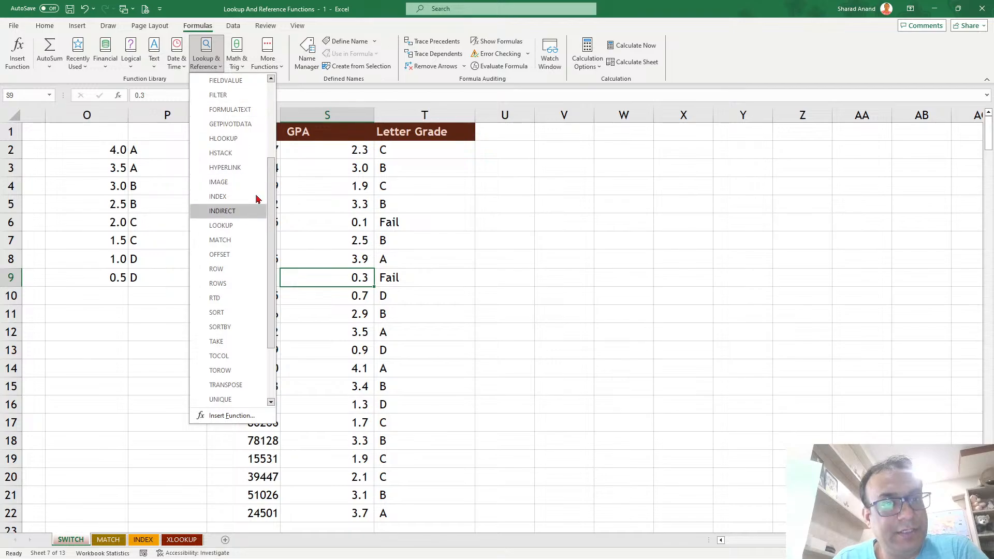
click(130, 58)
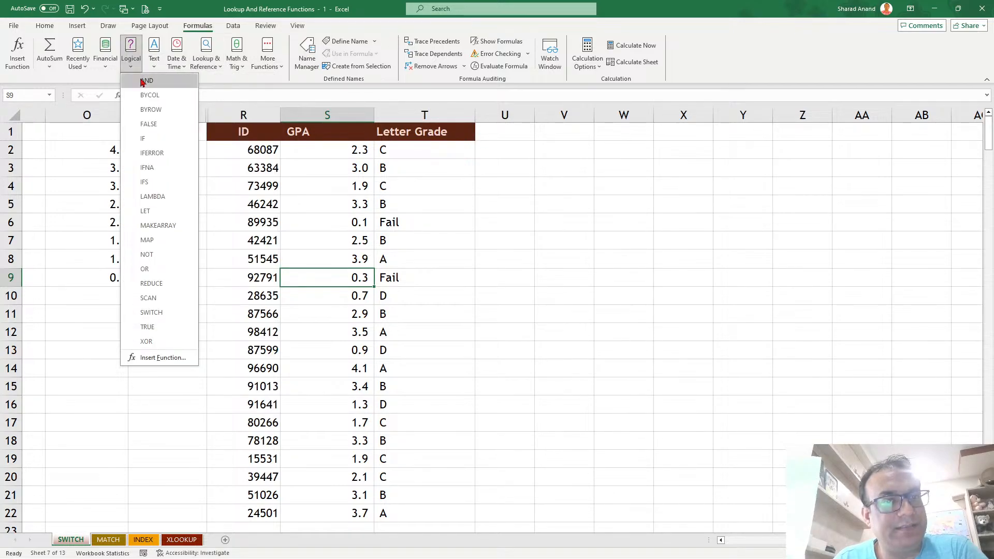
mouse_move(175, 322)
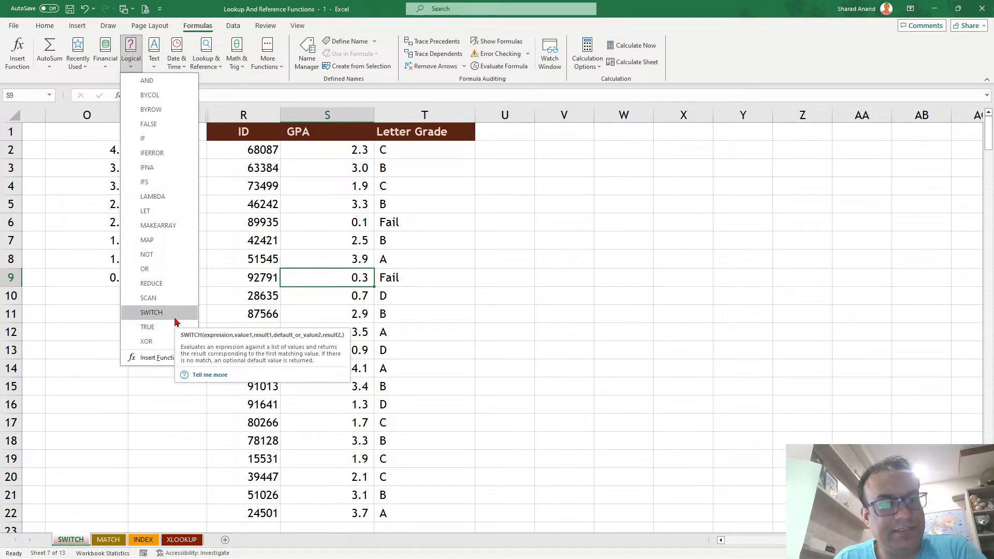
click(294, 238)
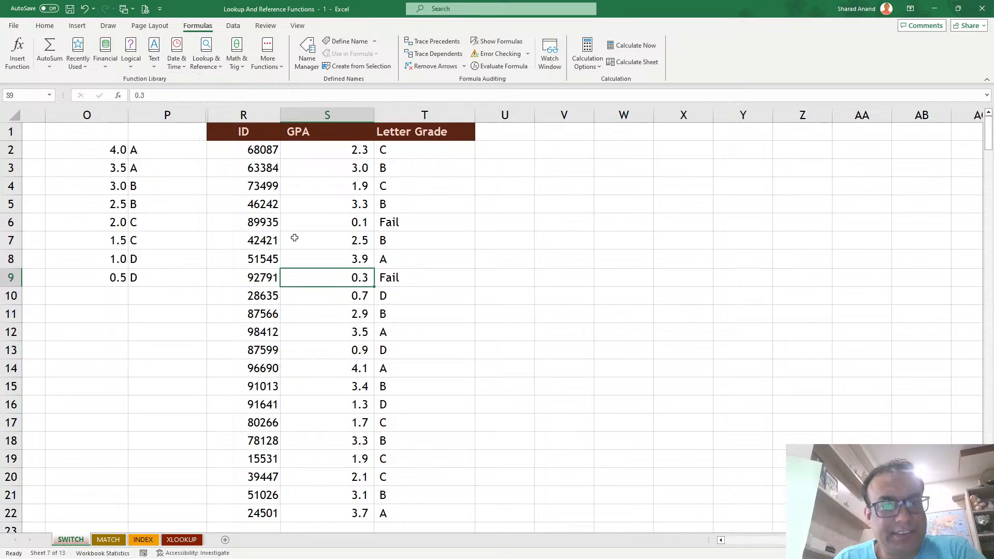
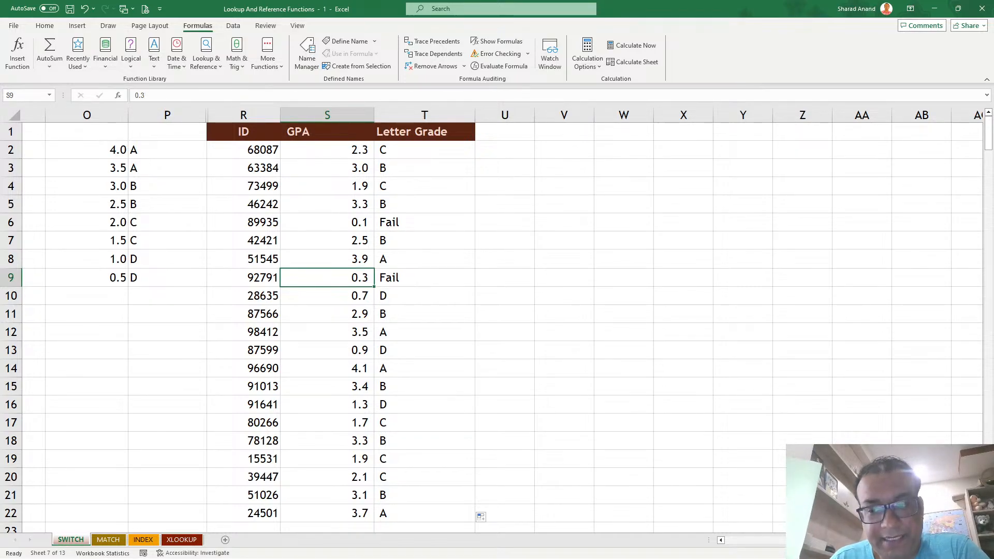
Review the GPA thresholds and letters in O2:P9 and the month-based SWITCH formula in M2.
scroll(497, 321, left, 5)
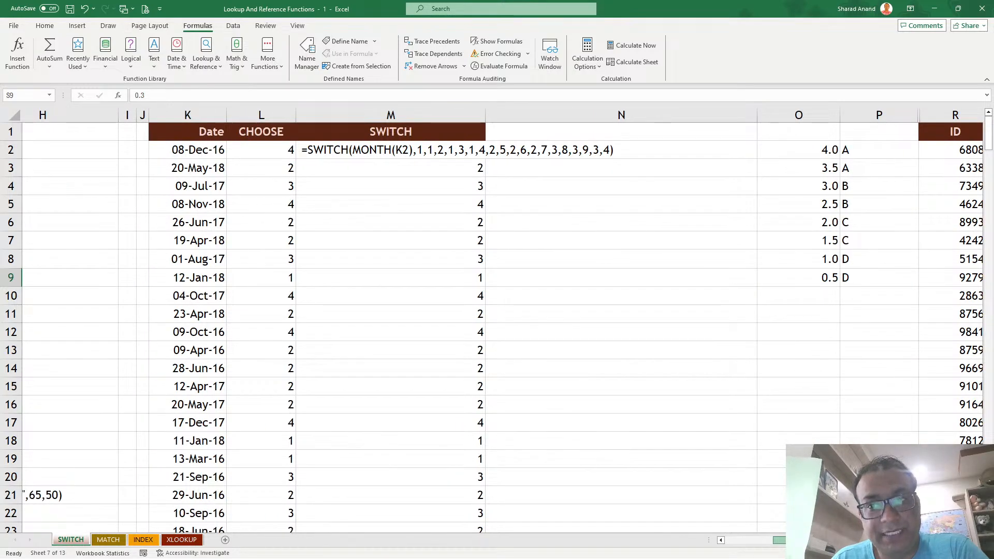
scroll(787, 417, right, 2)
click(741, 153)
drag(740, 153, 792, 277)
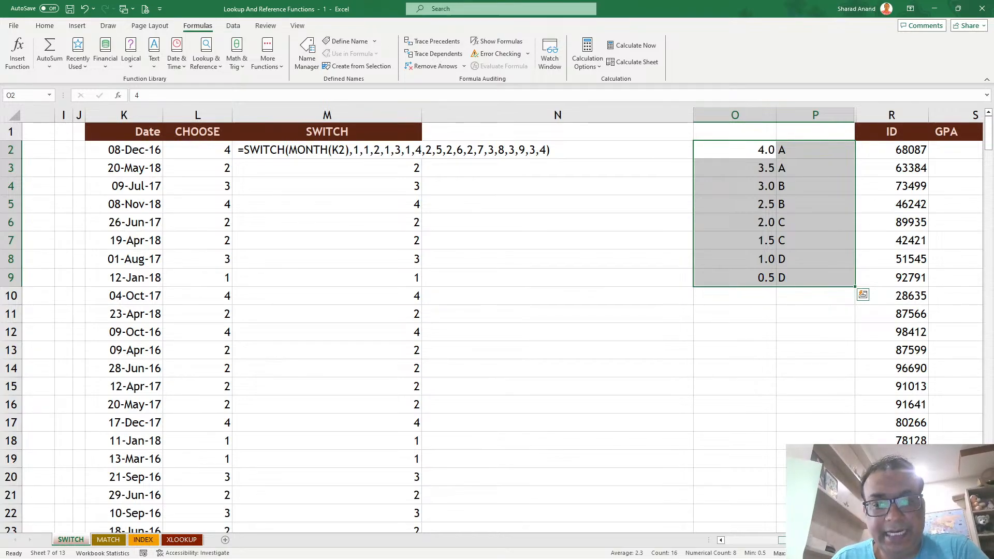
scroll(769, 507, left, 3)
click(501, 152)
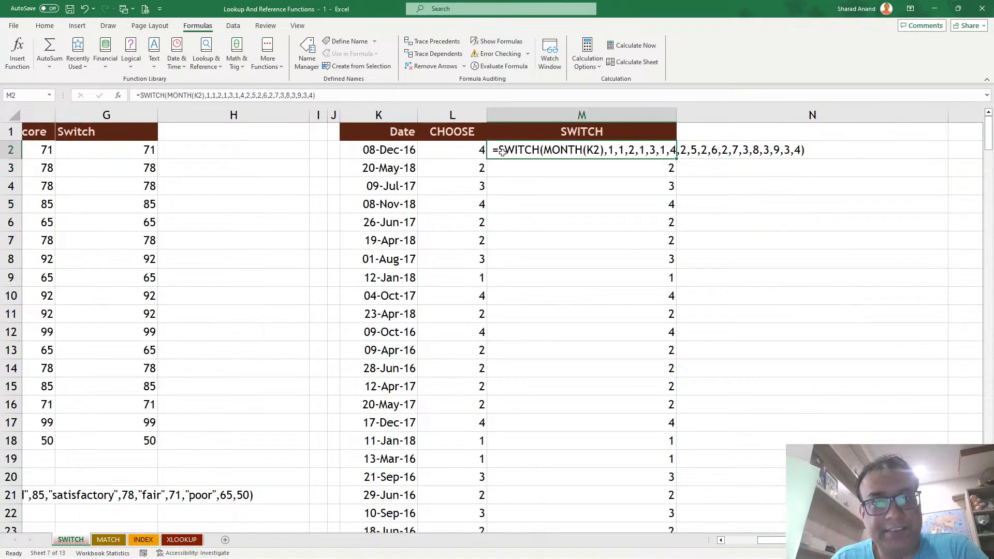
Review the CHOOSE formula in L2 and the rating table and ratings on the SWITCH sheet.
click(444, 152)
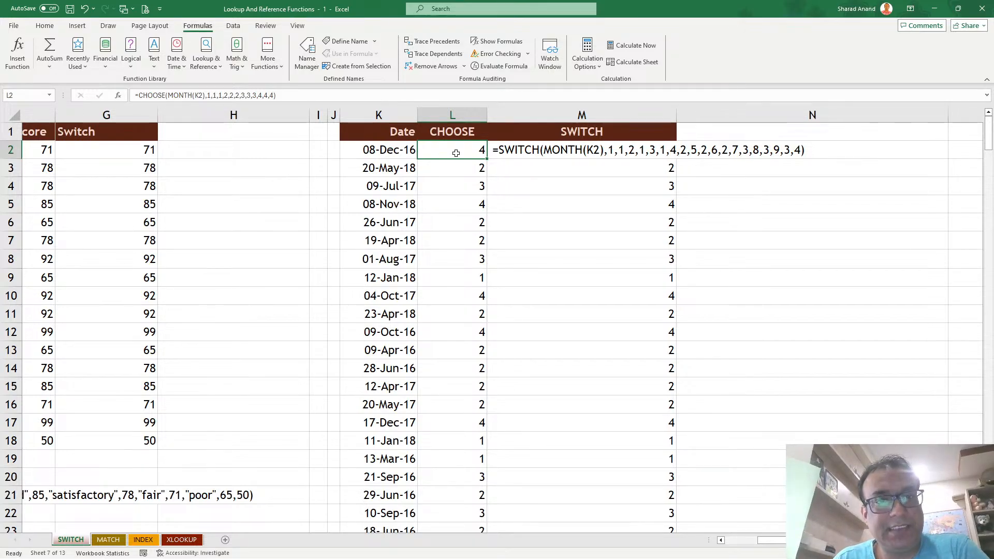
drag(765, 540, 730, 548)
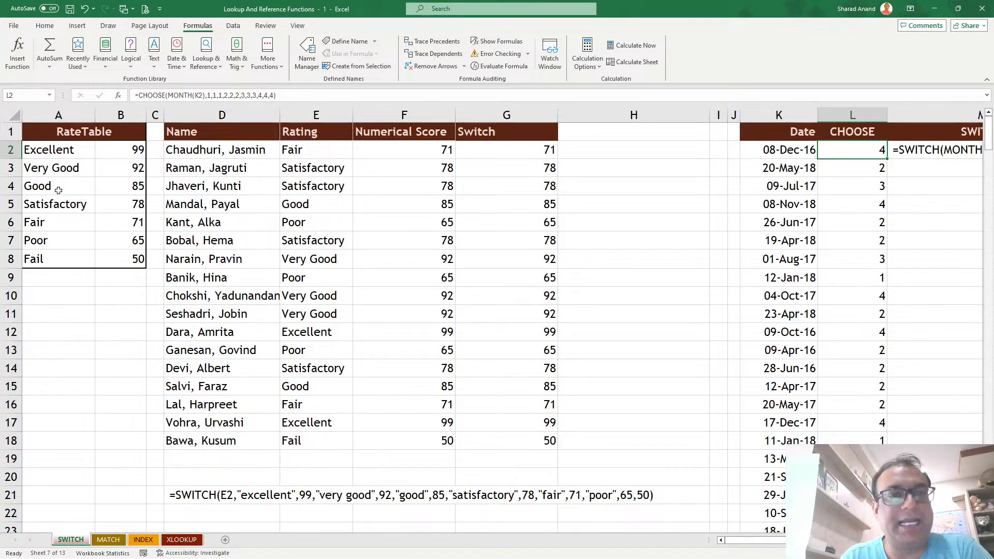
click(45, 25)
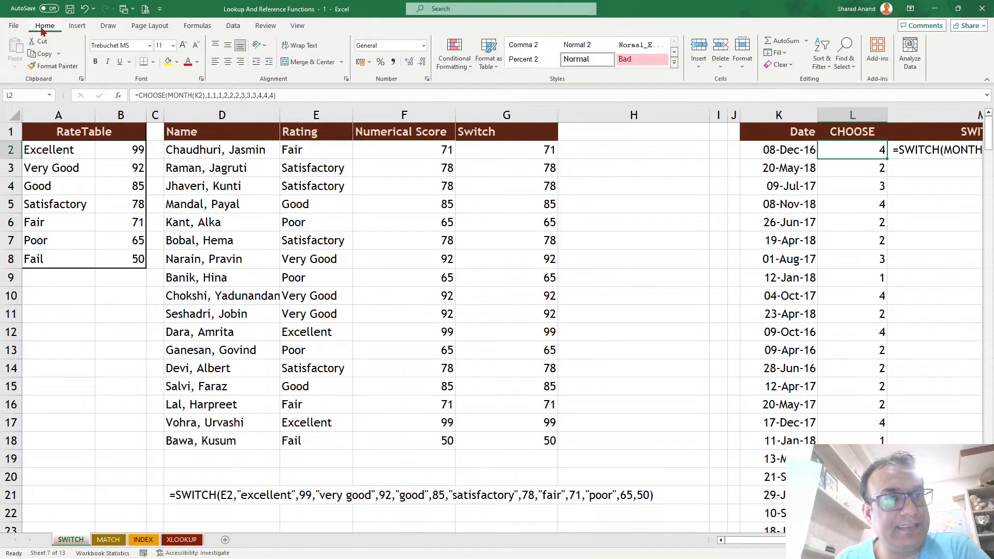
click(310, 221)
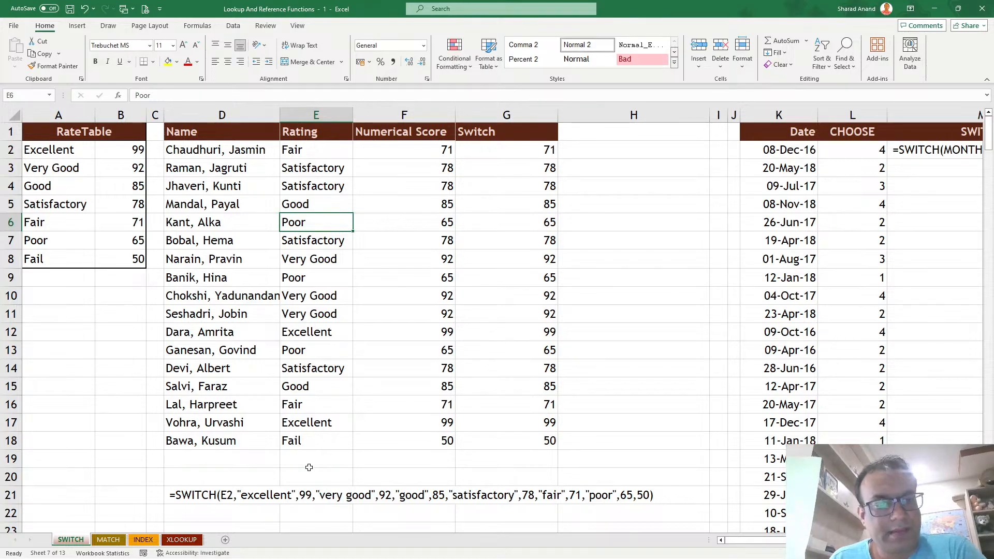
Open the MATCH sheet and widen column A containing the Aadhaar numbers.
click(108, 539)
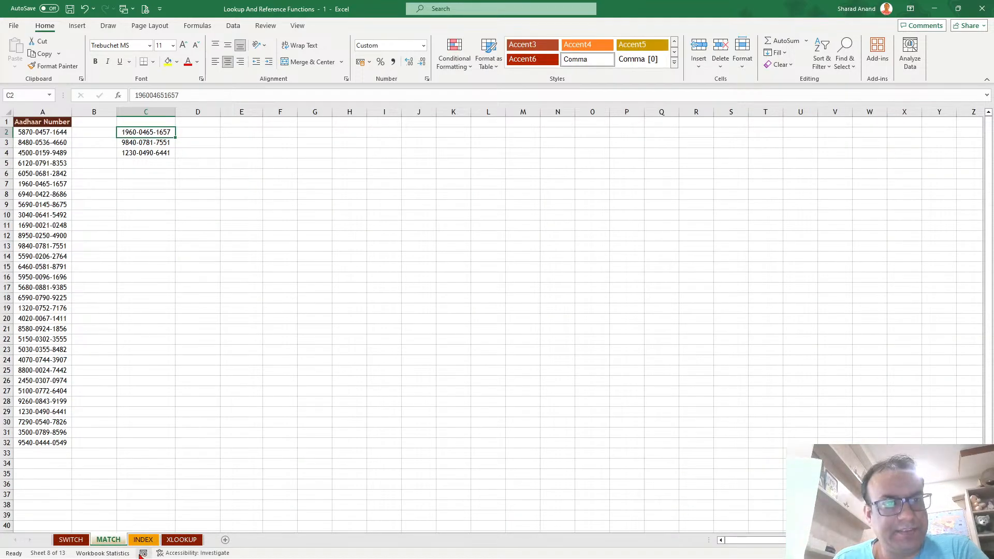
scroll(245, 289, up, 3)
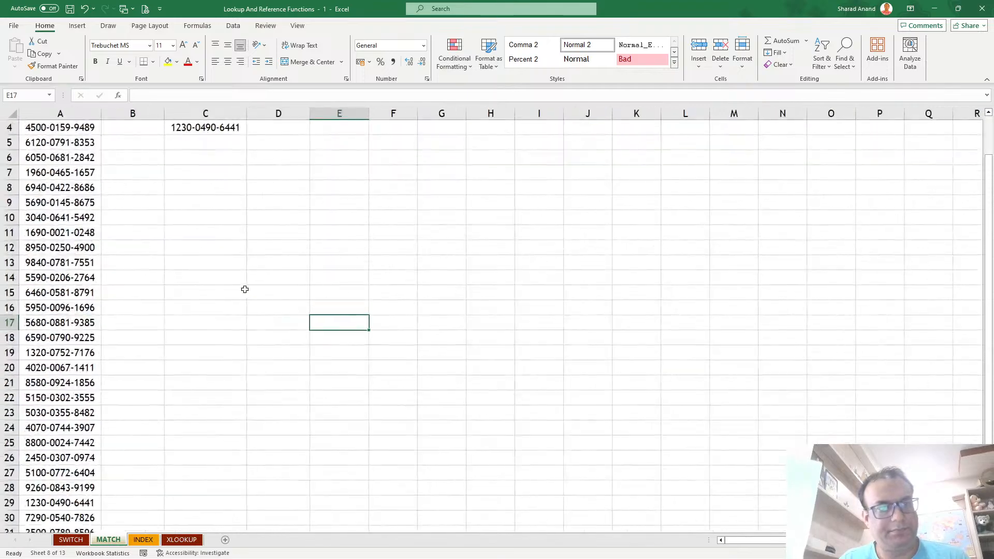
click(96, 112)
drag(103, 112, 160, 113)
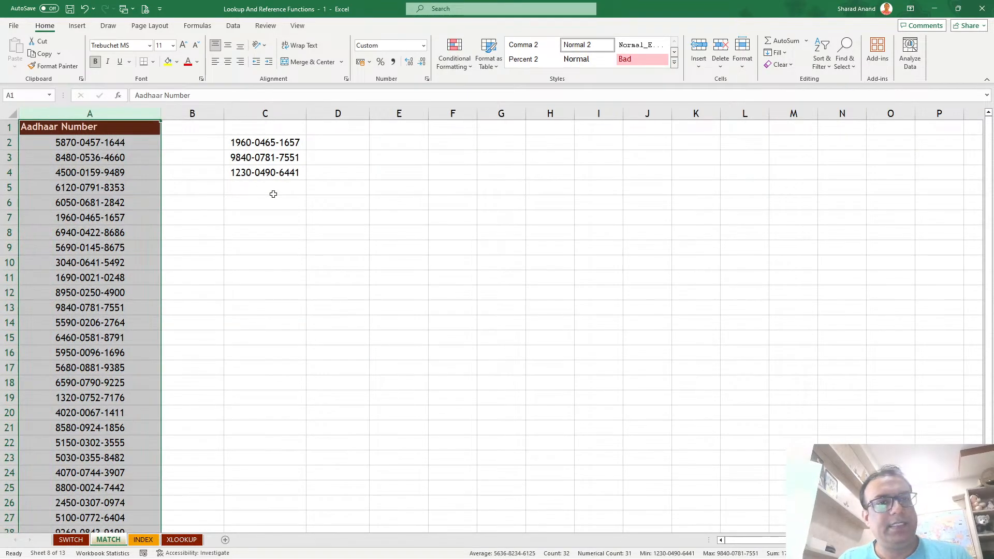
Compare the Aadhaar Number list in column A with the three lookup numbers in C2:C4.
click(272, 201)
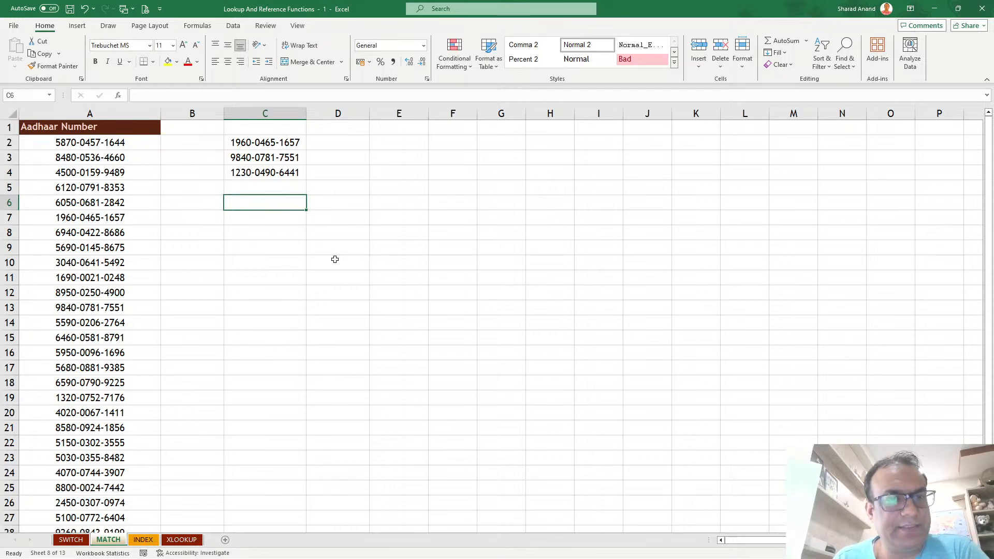
drag(95, 141, 114, 439)
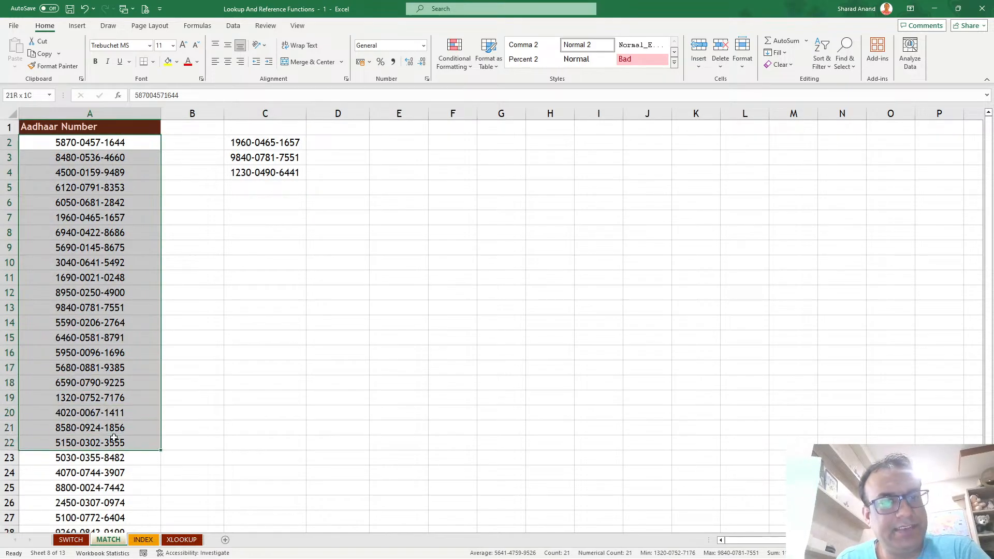
drag(282, 155, 280, 201)
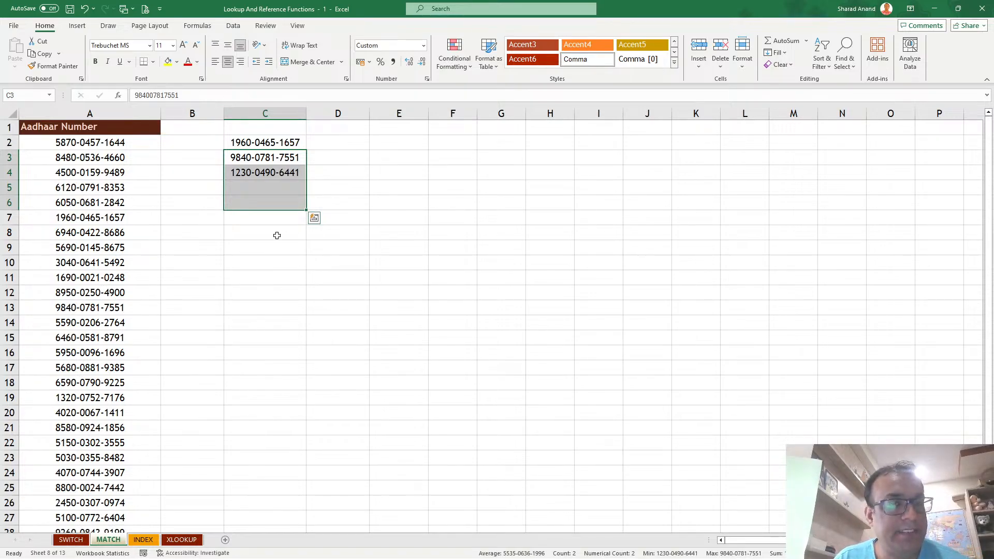
click(117, 113)
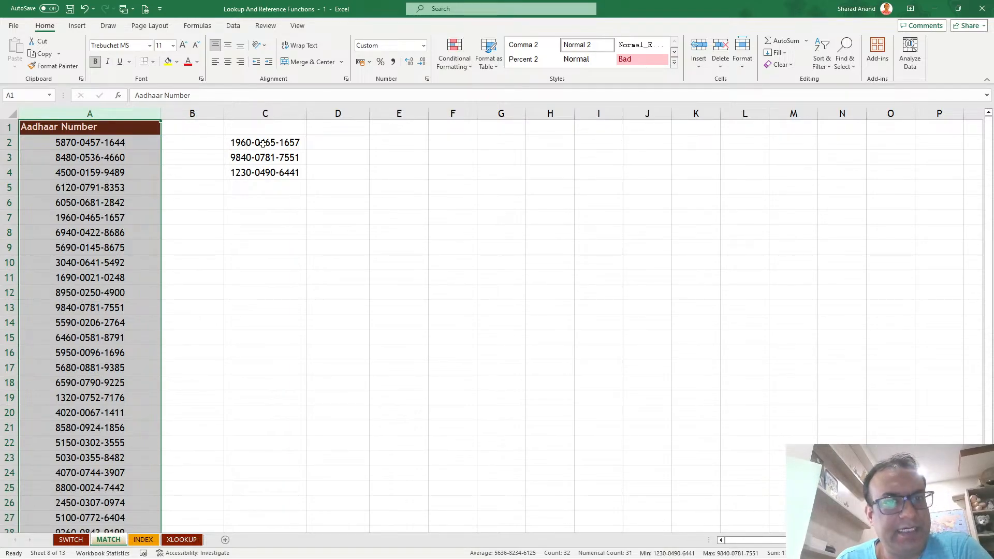
drag(263, 144, 270, 176)
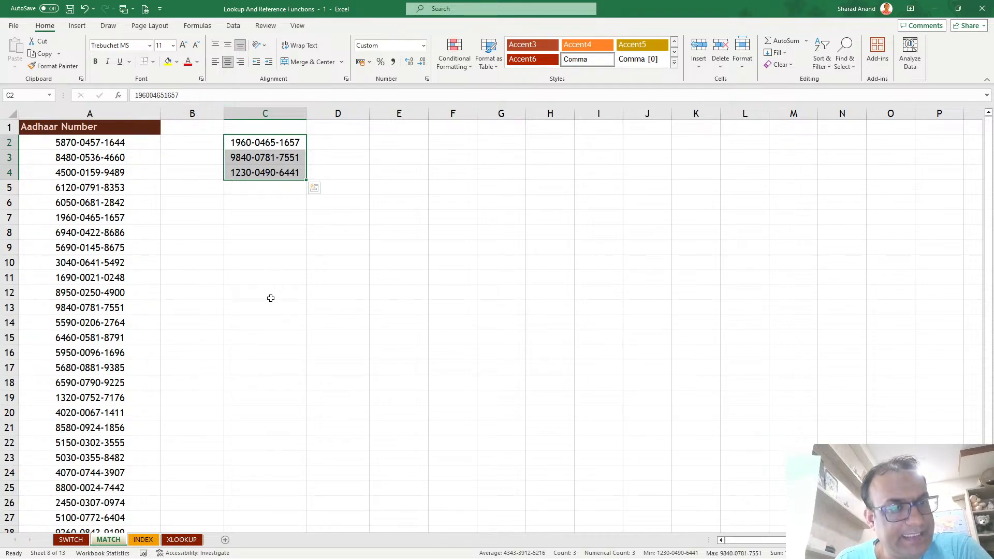
Draw a red ink line from the lookup number in C3 to its matching entry in A13.
click(108, 25)
click(232, 163)
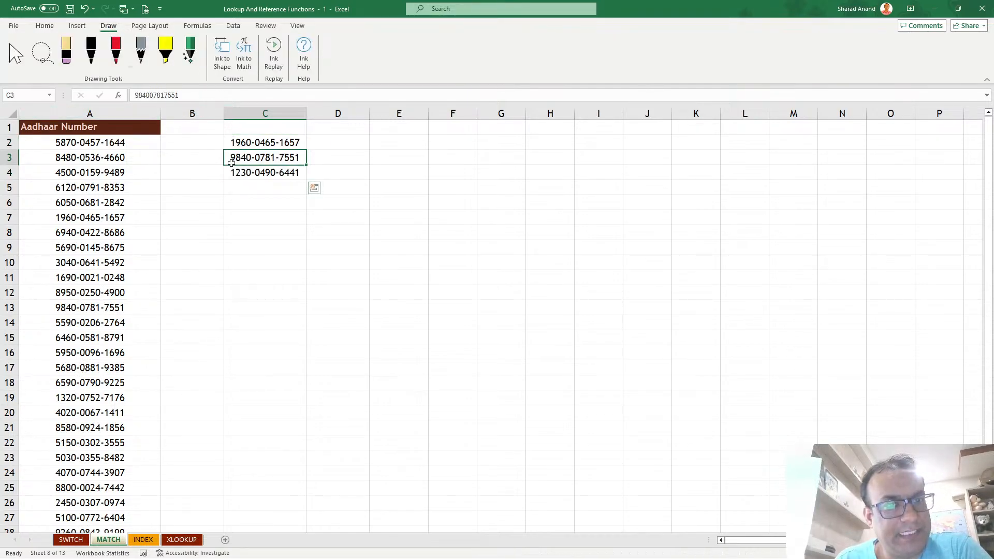
click(115, 51)
mouse_move(217, 156)
mouse_down()
mouse_move(189, 160)
mouse_move(144, 302)
mouse_move(123, 308)
mouse_up()
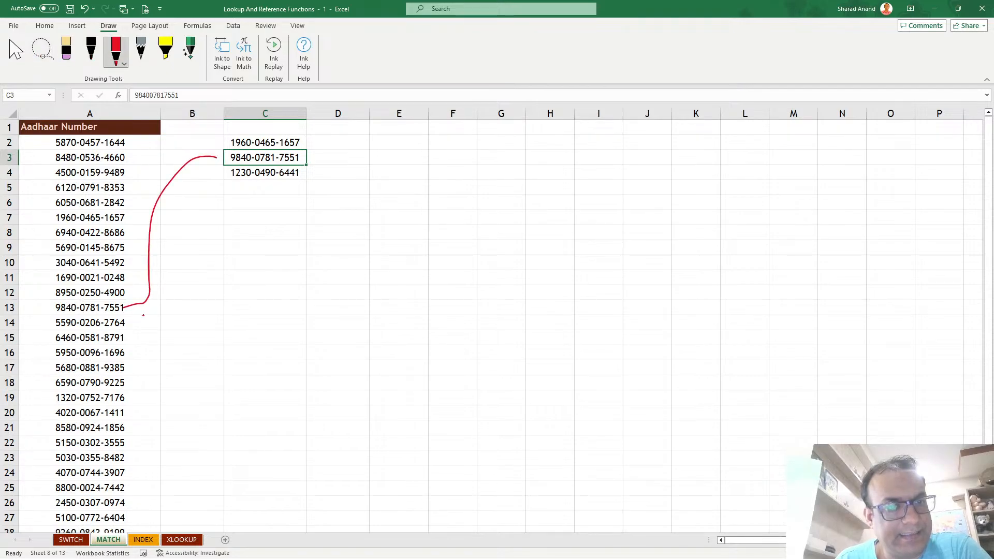
Erase the red ink line between C3 and A13 and return to normal cell selection.
click(42, 50)
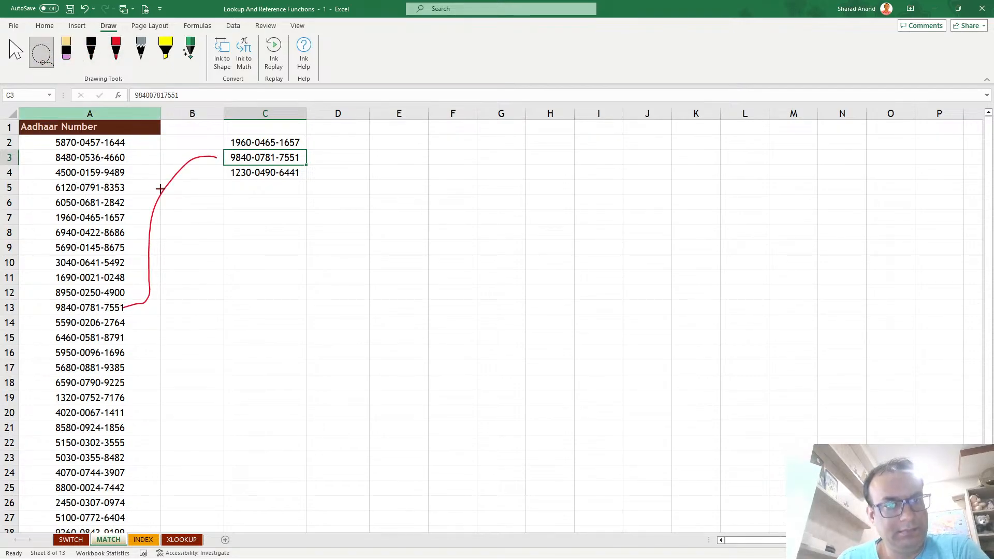
mouse_move(134, 174)
mouse_down()
mouse_move(217, 295)
mouse_move(217, 284)
mouse_up()
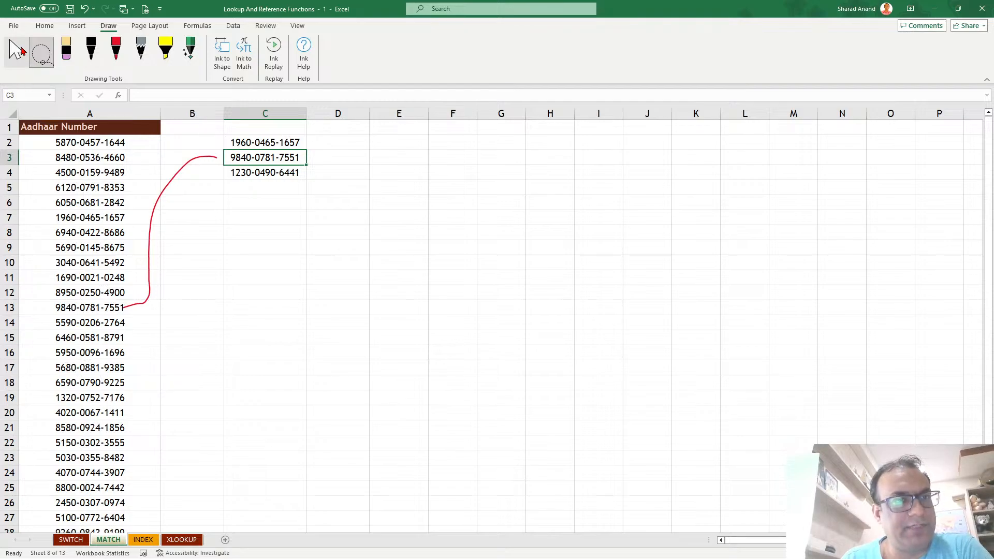
click(67, 52)
drag(204, 215, 164, 193)
click(15, 52)
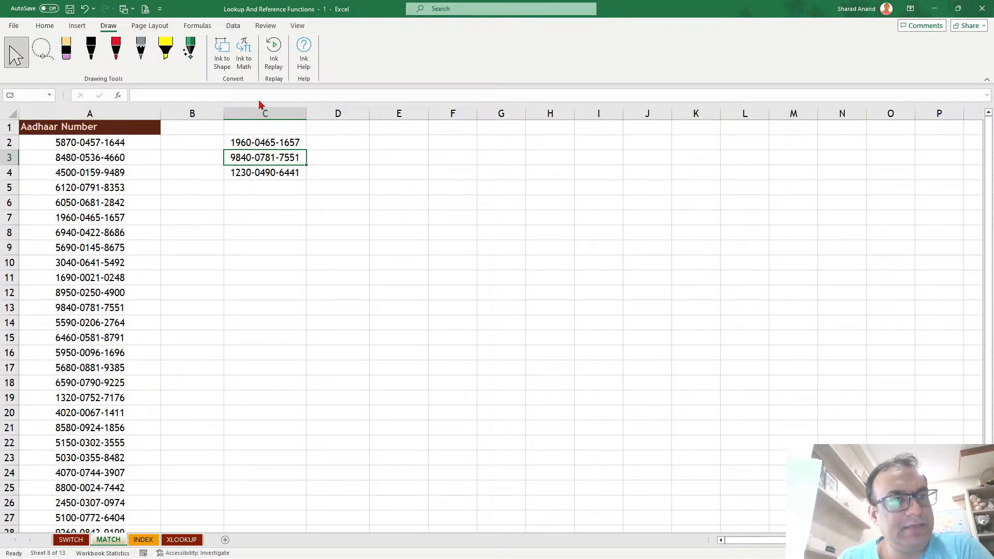
Start a MATCH formula in D2 with cell C2 as the lookup value.
click(327, 145)
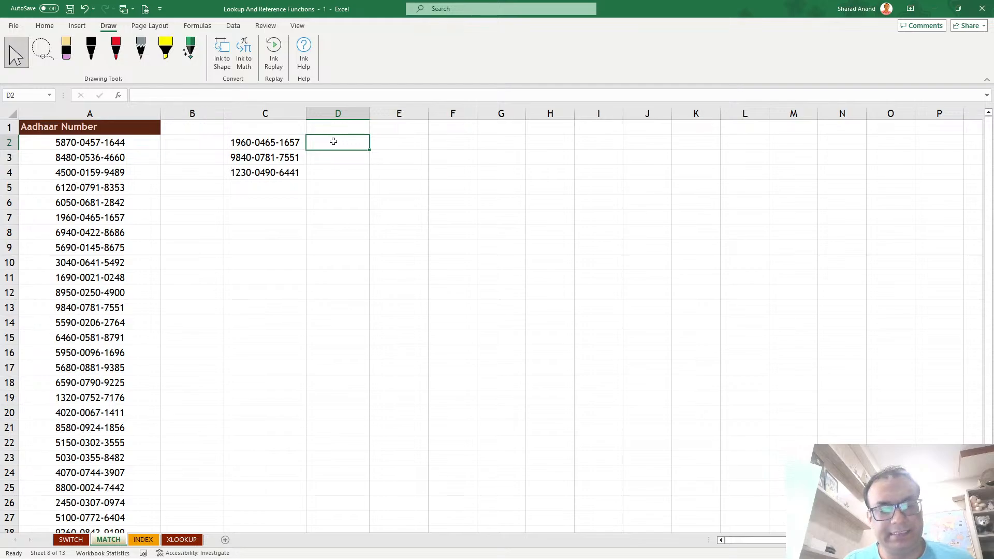
text(=mta)
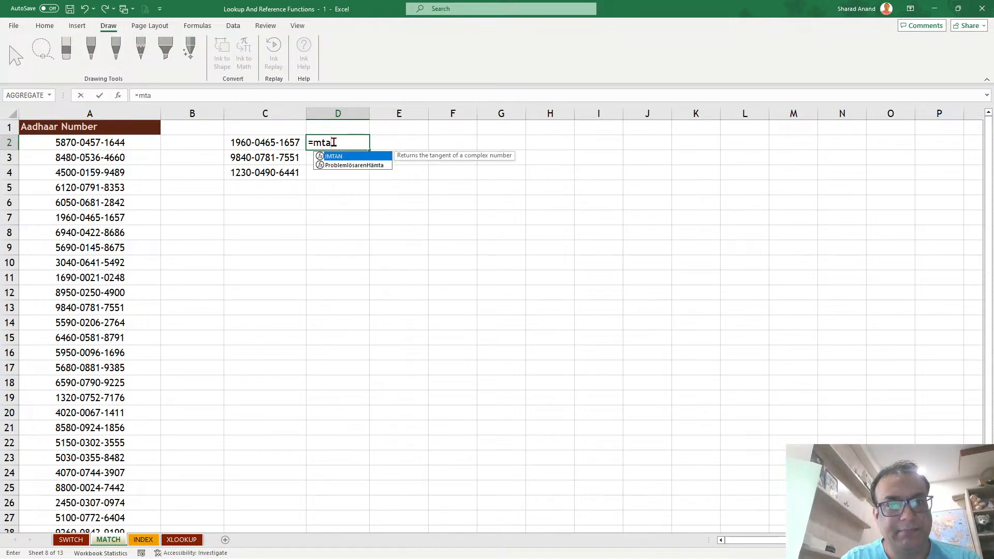
key(BackSpace)
key(BackSpace)
text(atc)
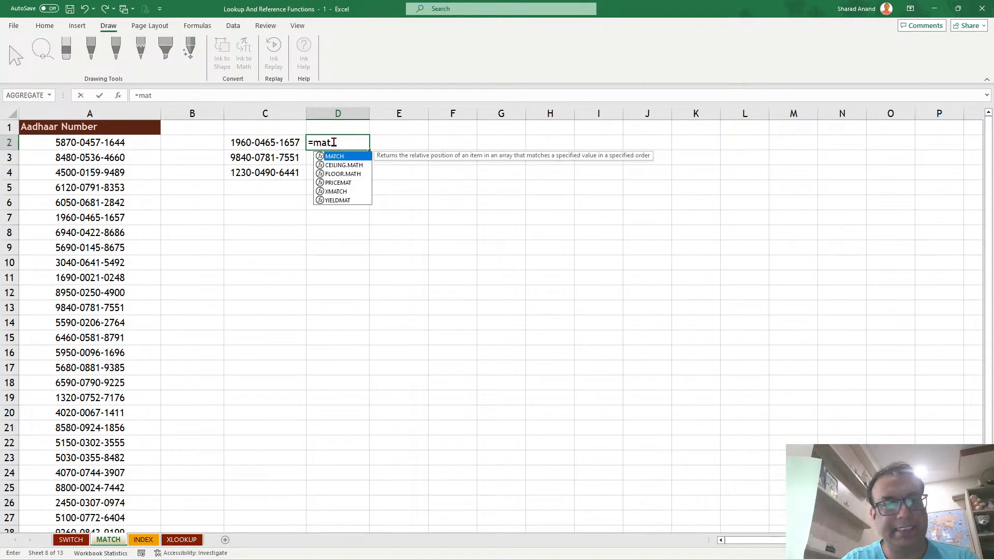
key(Tab)
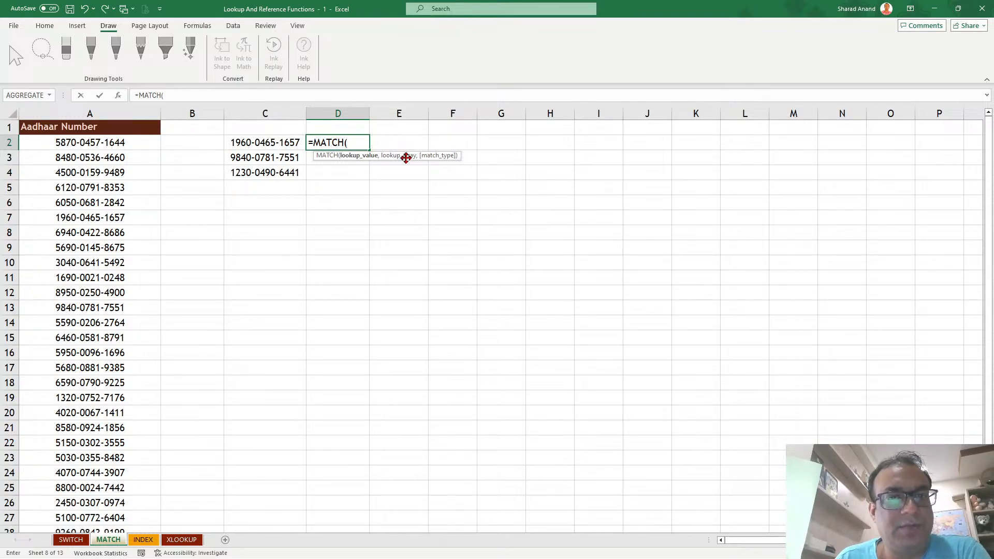
drag(407, 156, 573, 162)
click(256, 146)
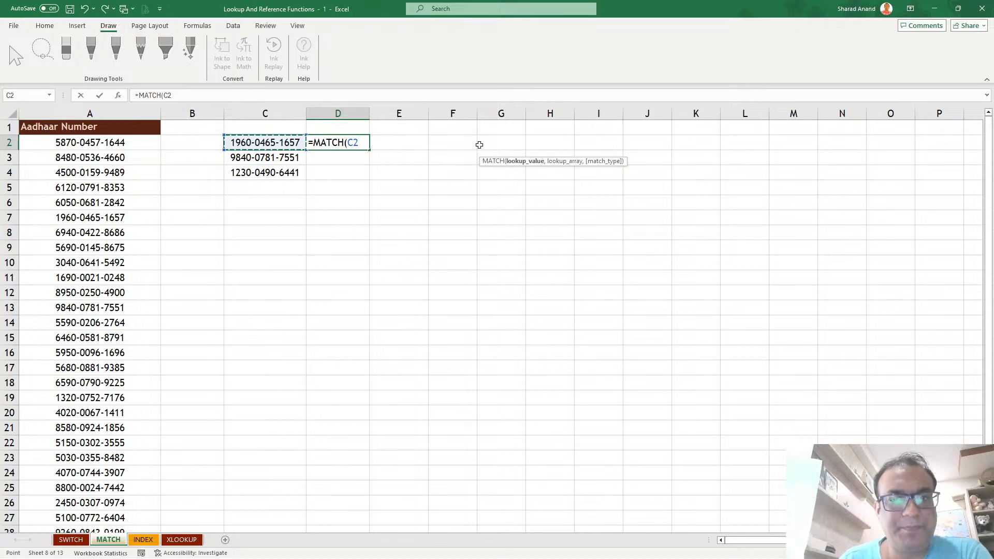
text(,)
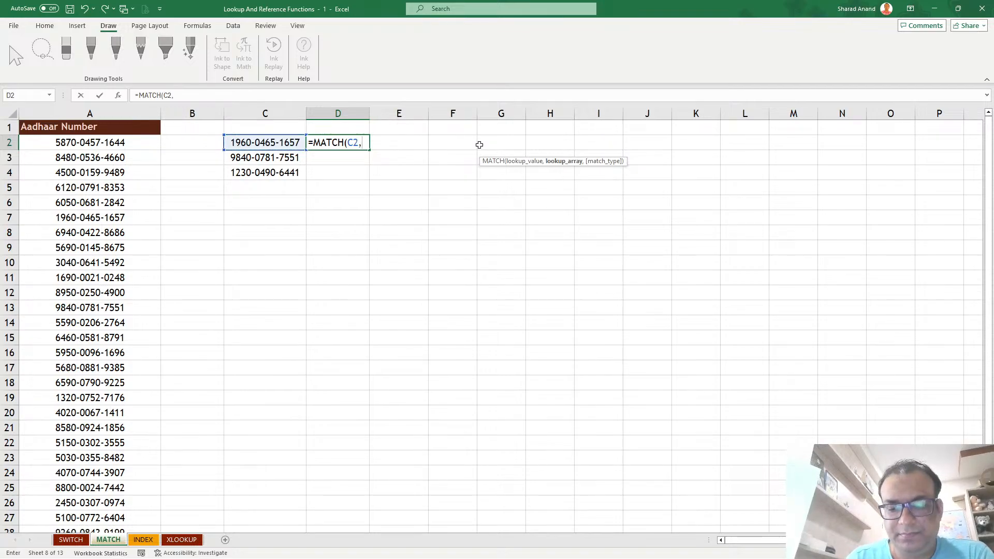
Complete the MATCH formula in D2 with A:A as lookup array and match type 0, and fill it down to D4.
click(93, 109)
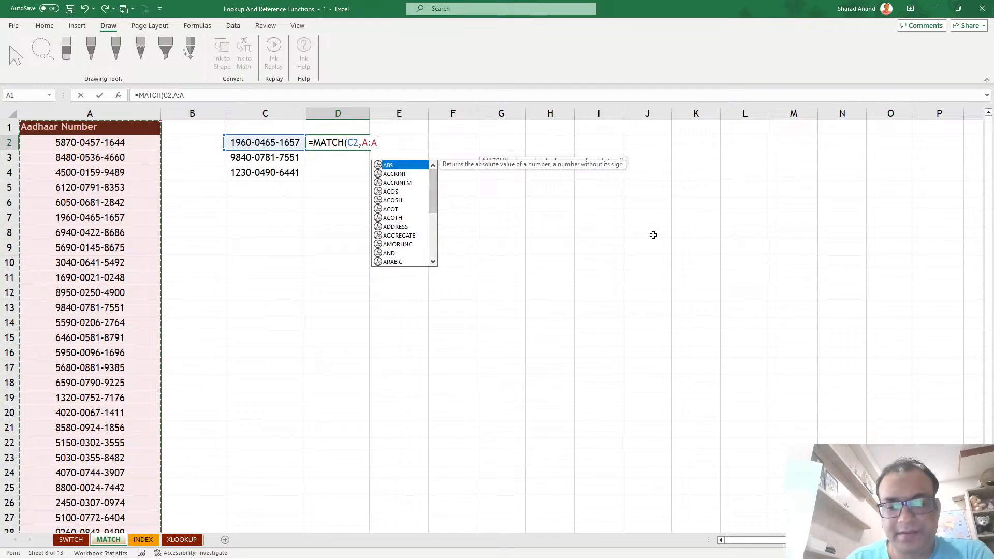
text(,)
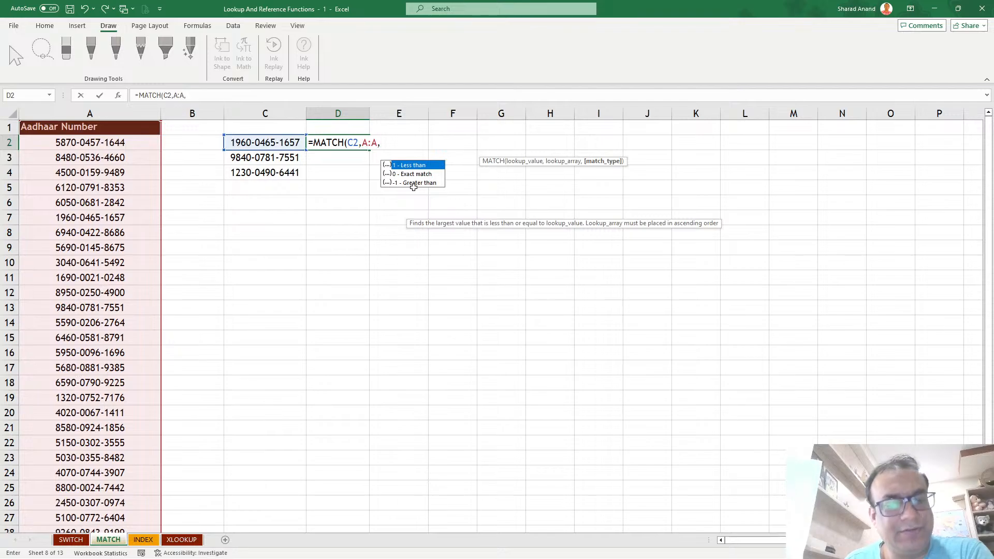
text(0)
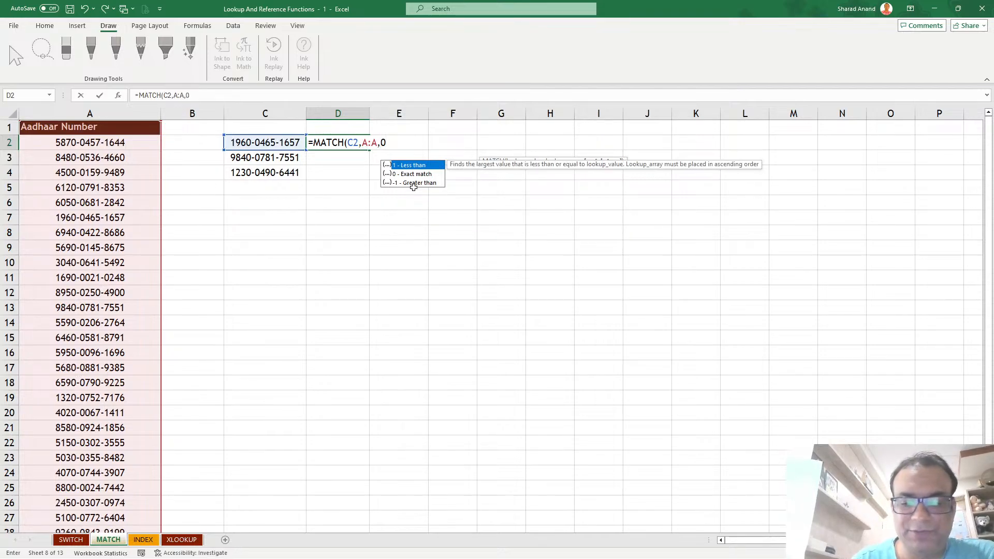
key(Return)
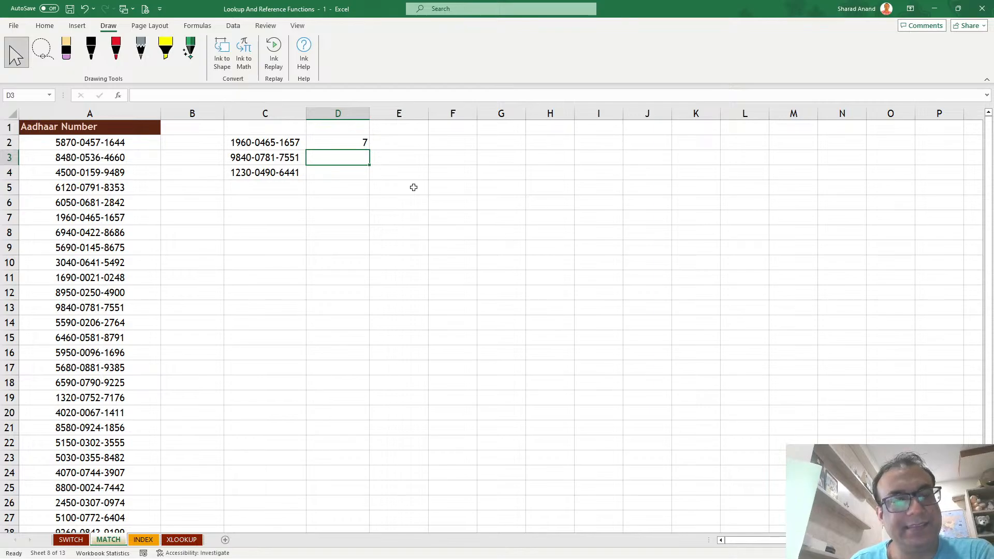
click(365, 143)
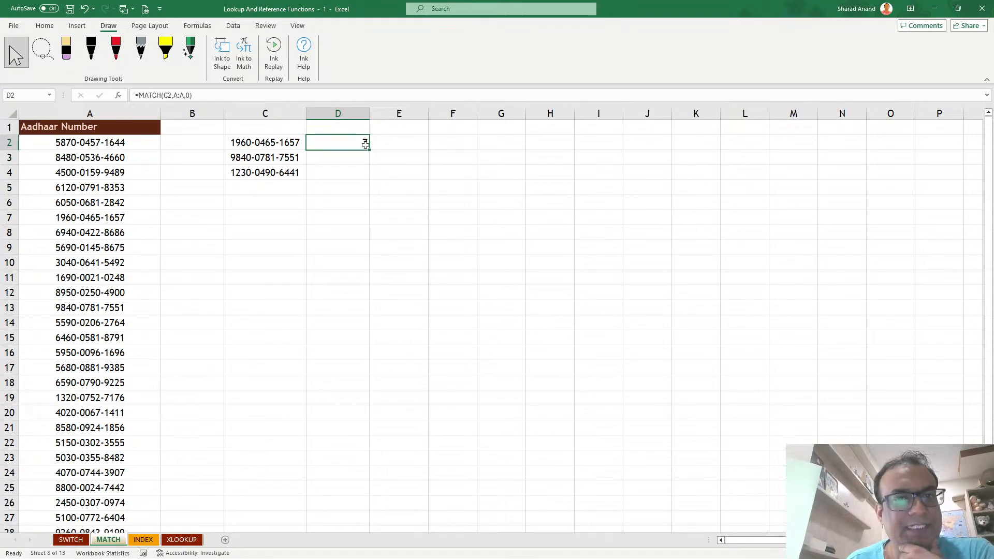
drag(368, 150, 370, 180)
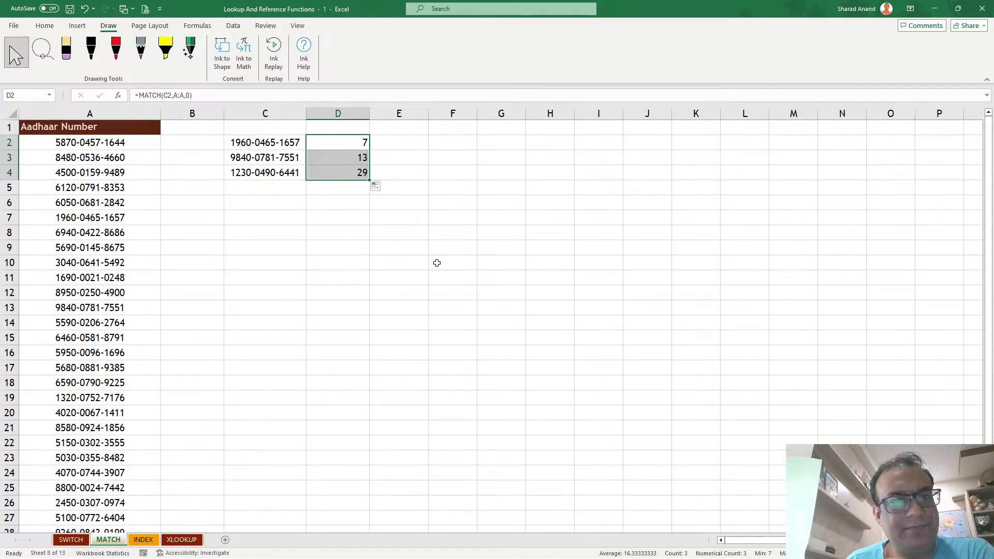
Draw red ink lines from the results in D2:D4 to their matching rows in column A, and circle the results.
click(114, 54)
mouse_move(371, 140)
mouse_down()
mouse_move(439, 149)
mouse_move(356, 238)
mouse_move(161, 236)
mouse_move(133, 218)
mouse_move(151, 224)
mouse_up()
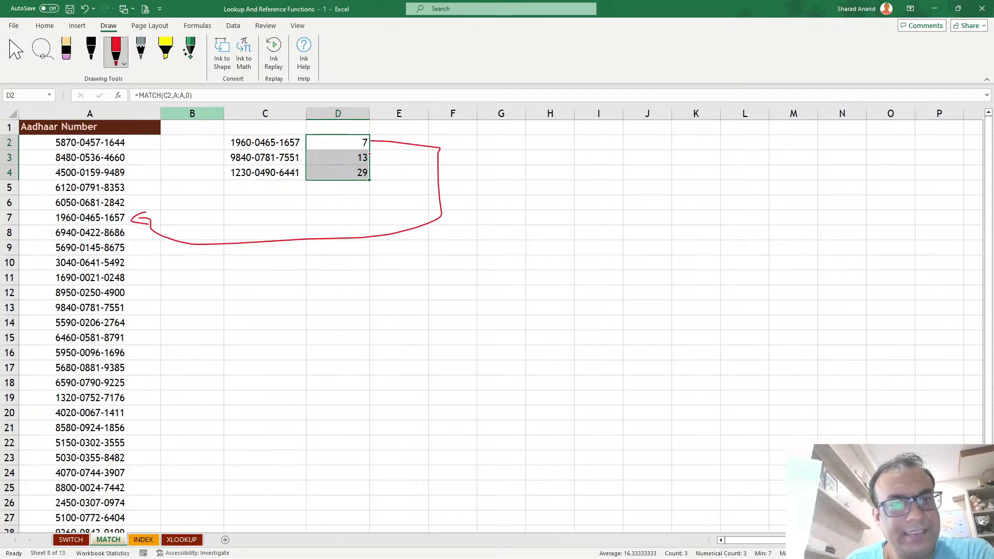
mouse_move(370, 154)
mouse_down()
mouse_move(428, 230)
mouse_move(143, 304)
mouse_up()
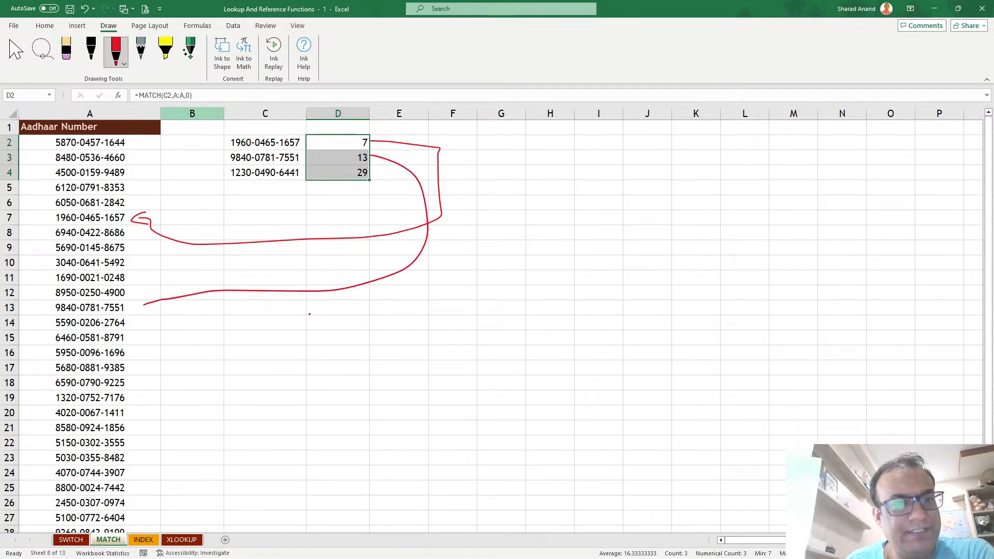
mouse_move(371, 174)
mouse_down()
mouse_move(295, 429)
mouse_move(170, 525)
mouse_up()
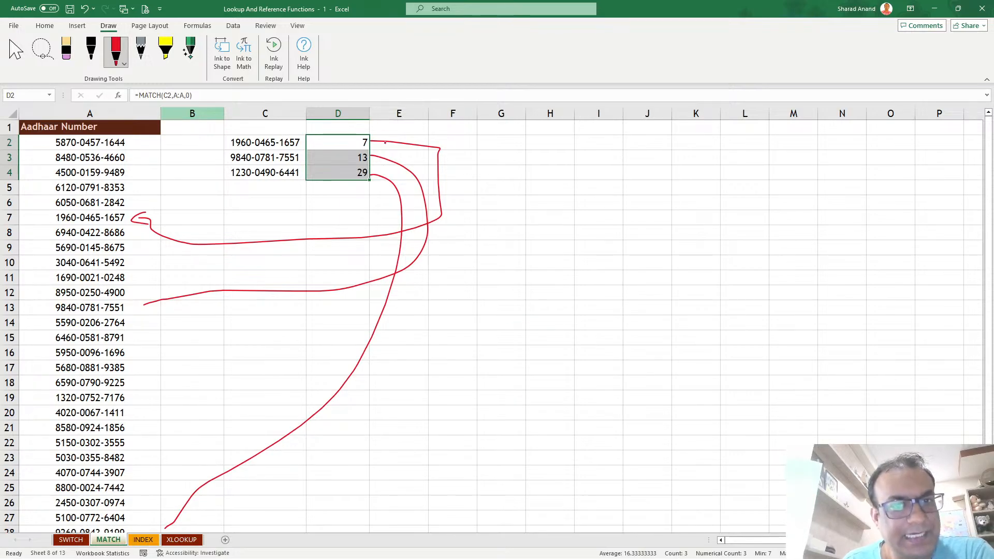
mouse_move(384, 142)
mouse_down()
mouse_move(310, 155)
mouse_move(395, 121)
mouse_up()
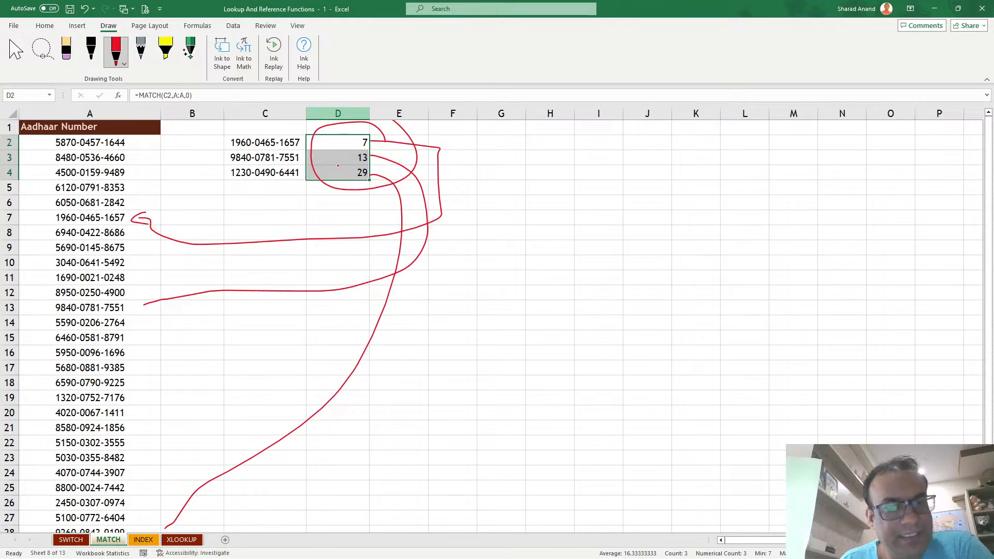
Erase all the red ink annotations around the MATCH results.
click(66, 51)
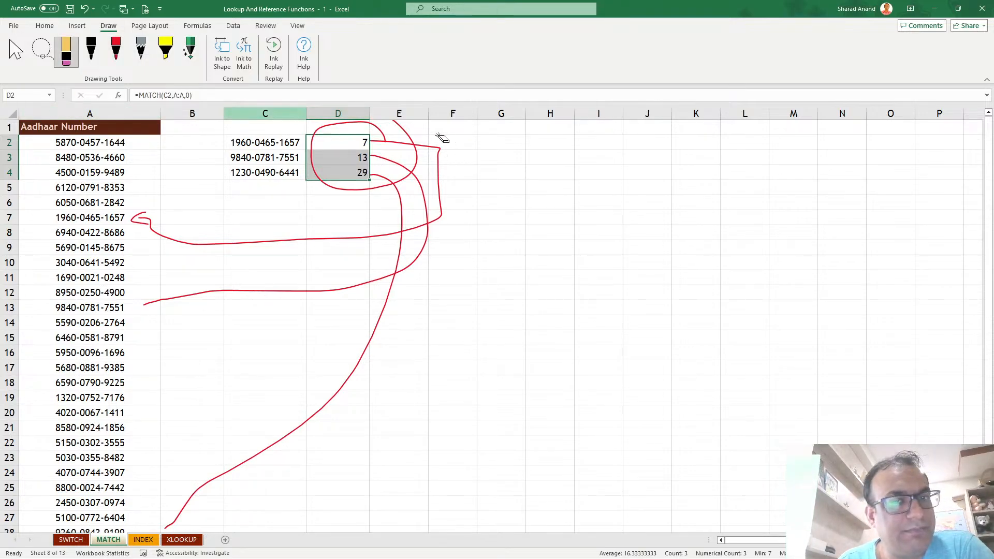
mouse_move(444, 137)
mouse_down()
mouse_move(423, 195)
mouse_move(388, 237)
mouse_move(222, 202)
mouse_move(146, 230)
mouse_up()
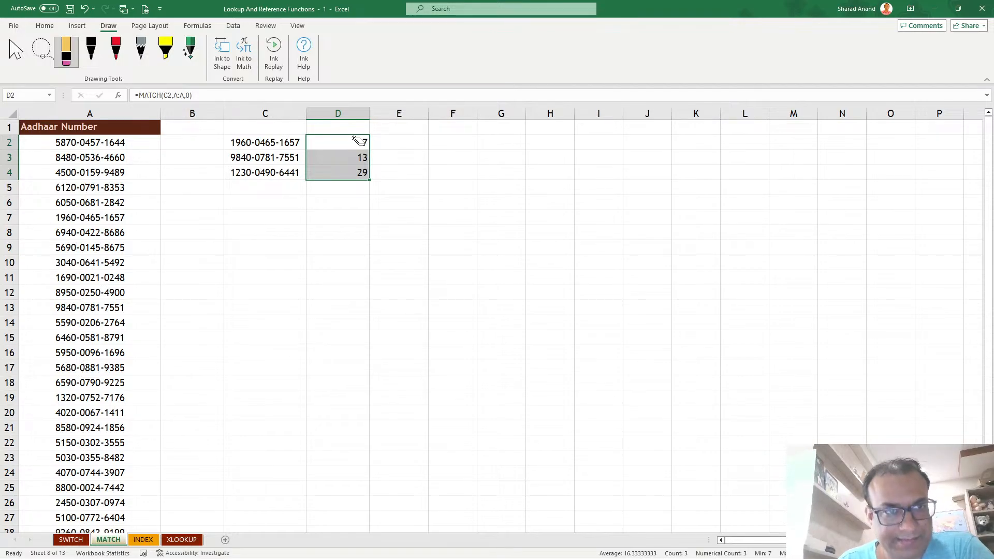
Leave ink erasing and open the INDEX worksheet, enlarged to show the shipping rate table and item list.
click(15, 52)
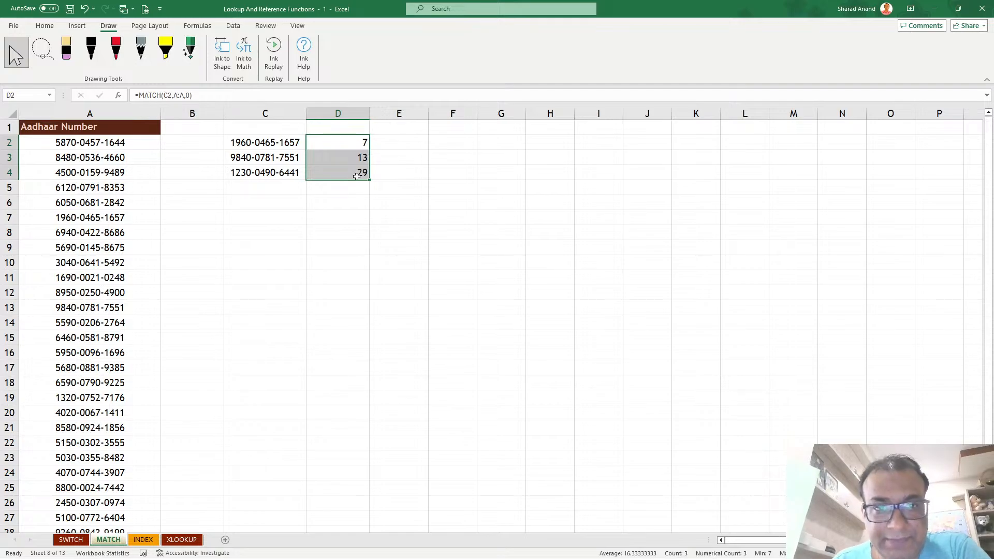
click(353, 144)
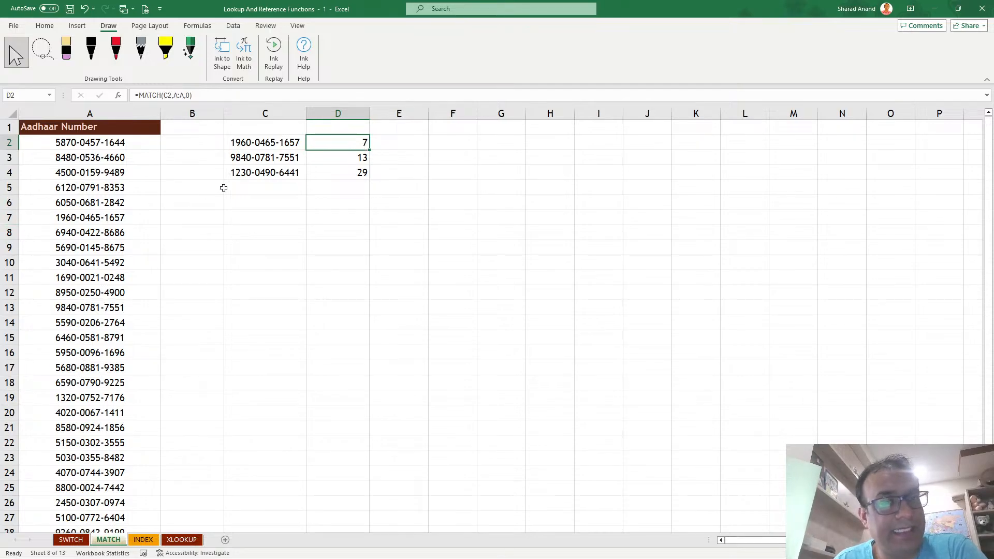
click(144, 539)
click(316, 277)
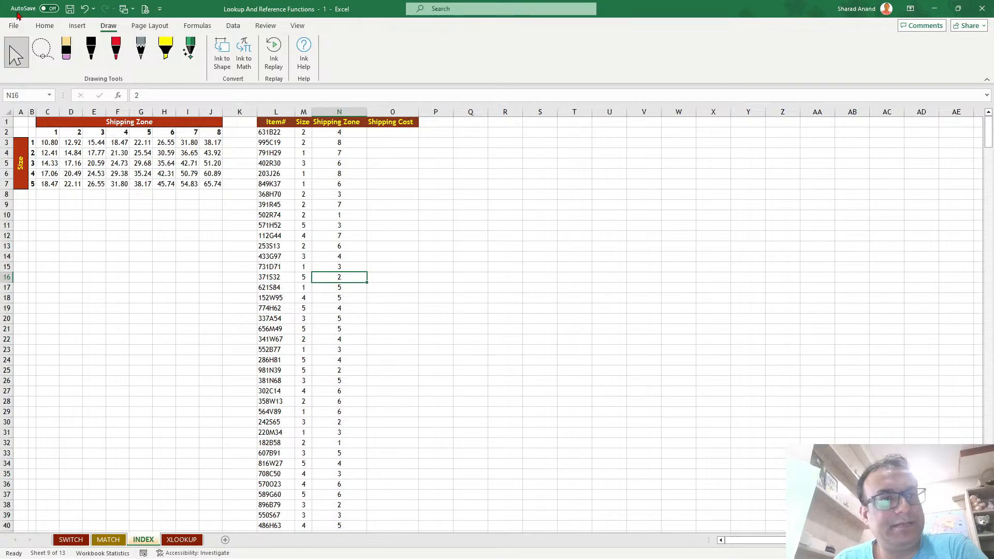
click(44, 25)
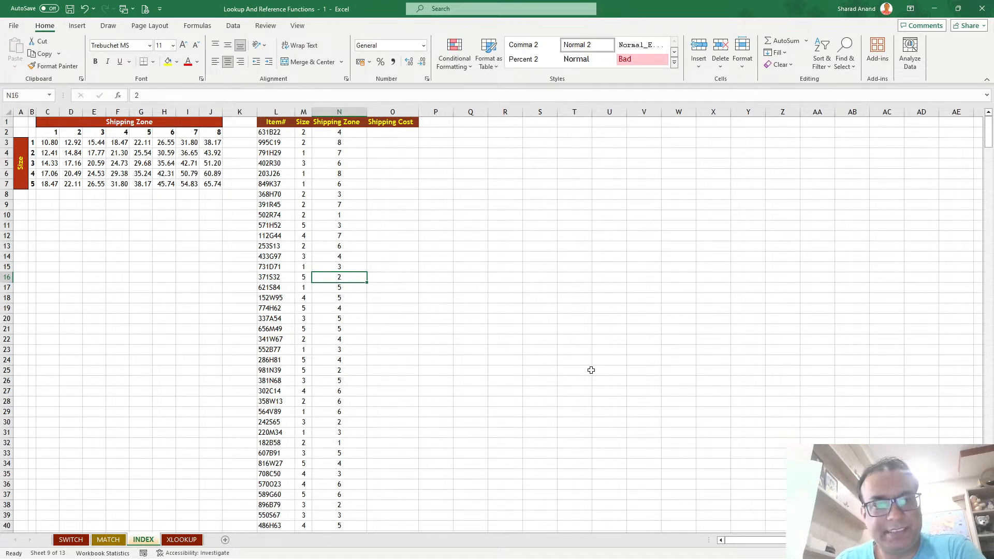
scroll(591, 370, up, 5)
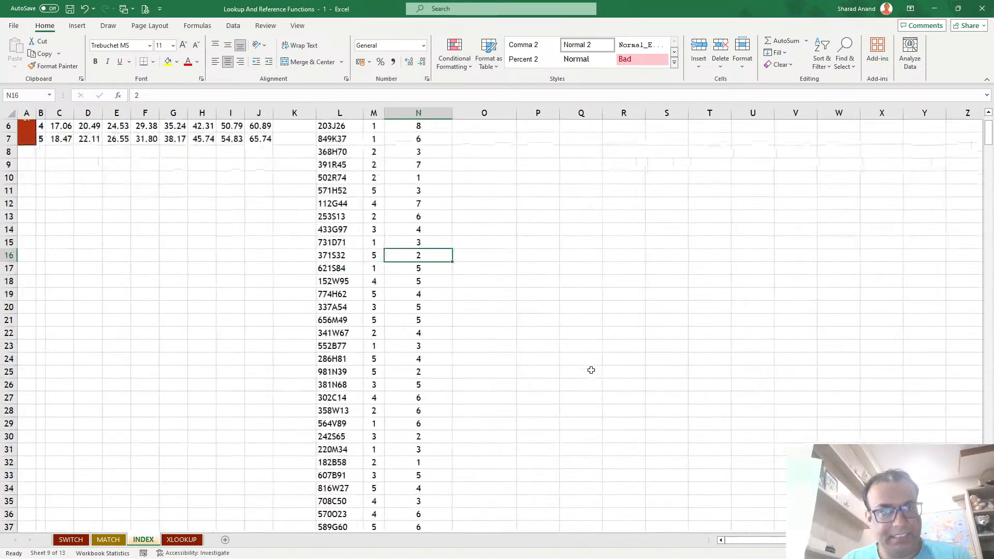
scroll(591, 370, up, 2)
scroll(591, 370, up, 4)
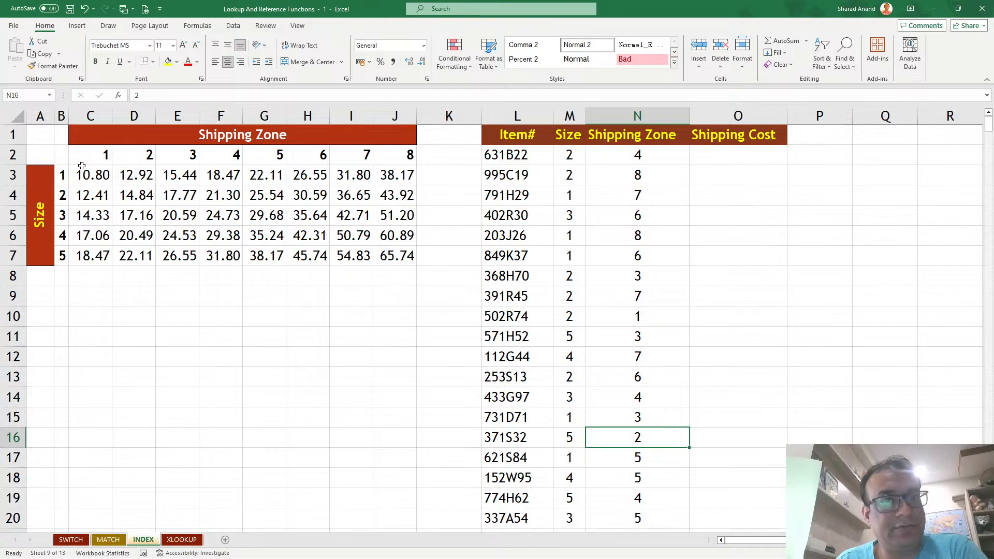
Mark the shipping rate table's edges in red ink and circle zone 4, size 3 and their rate 24.73.
click(108, 25)
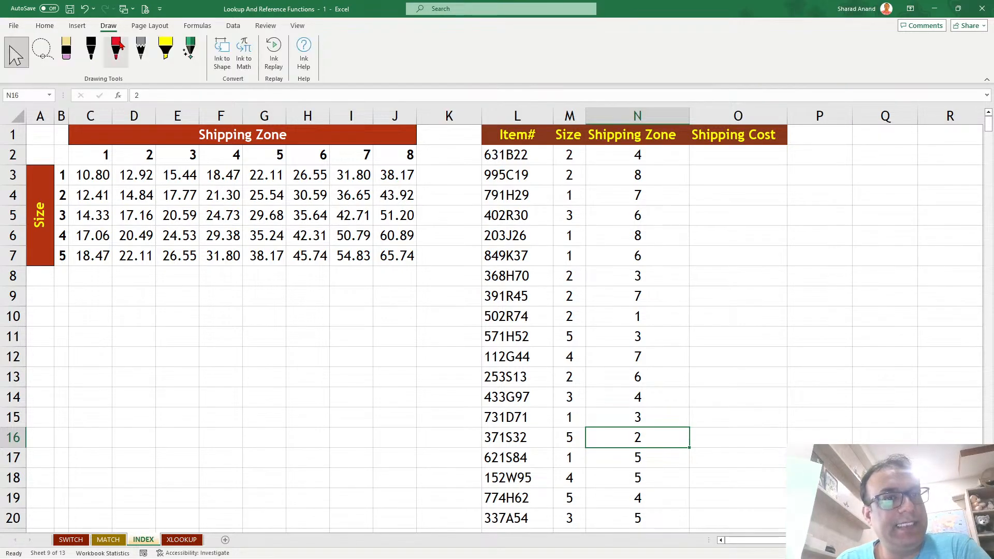
click(116, 50)
drag(78, 282, 406, 298)
drag(440, 135, 396, 307)
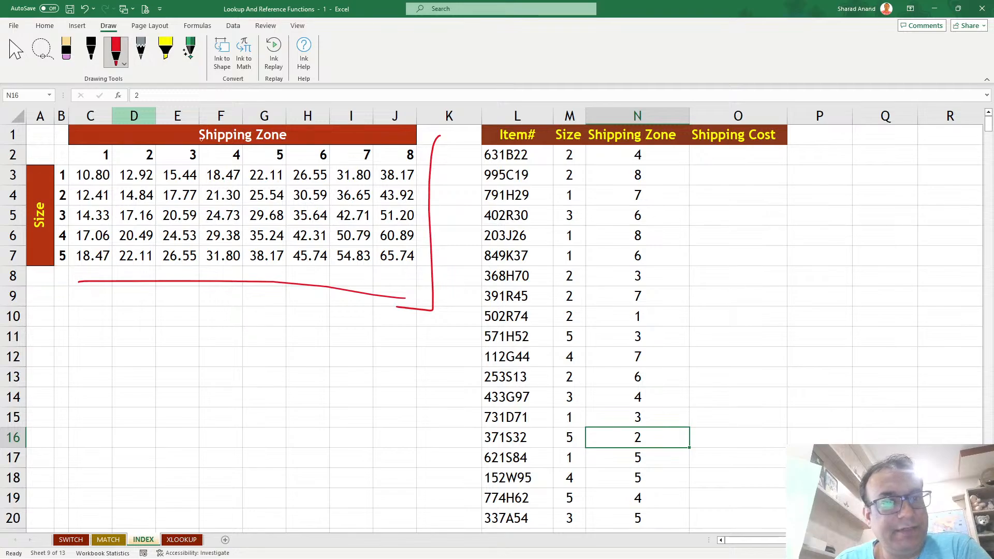
mouse_move(222, 139)
mouse_down()
mouse_move(286, 144)
mouse_move(236, 147)
mouse_up()
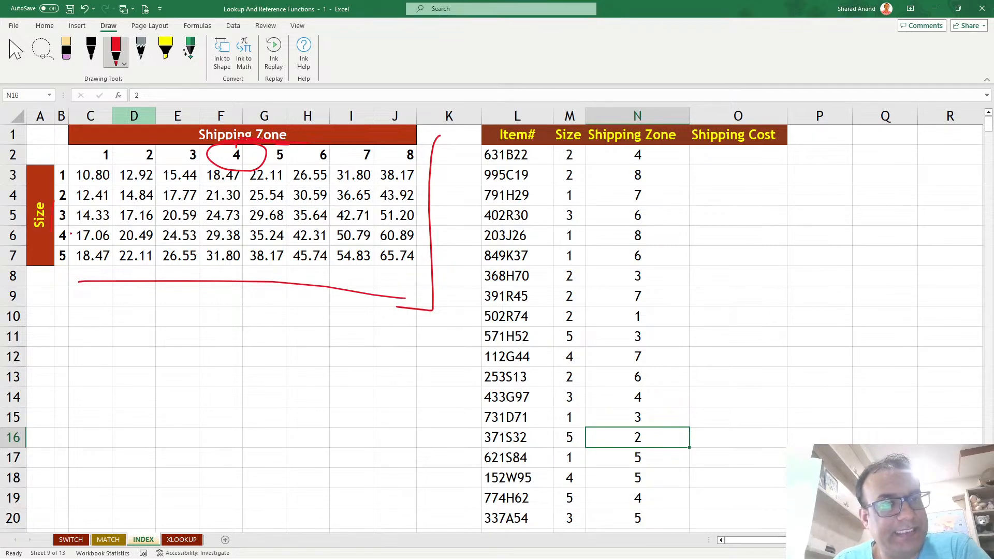
mouse_move(78, 217)
mouse_down()
mouse_move(60, 224)
mouse_move(55, 210)
mouse_move(75, 220)
mouse_up()
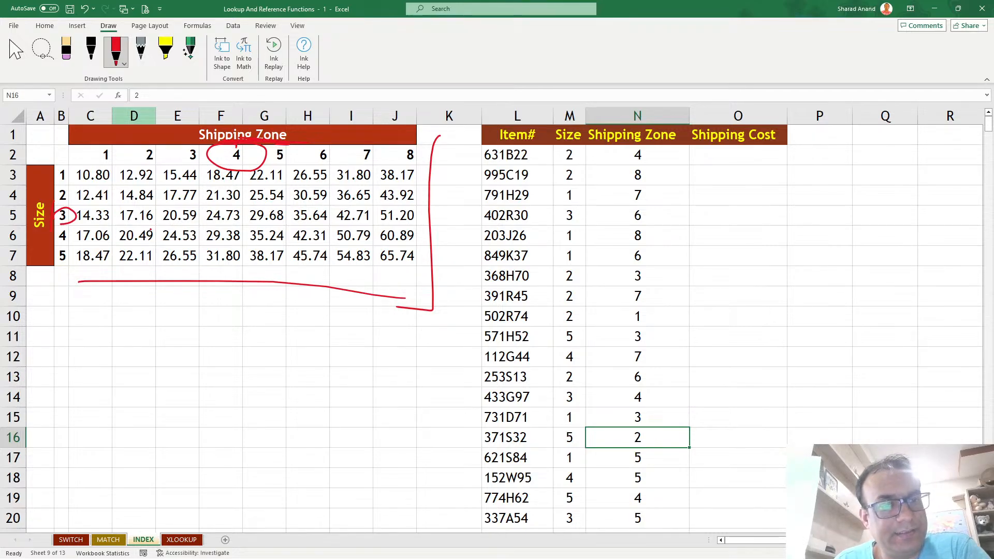
mouse_move(244, 202)
mouse_down()
mouse_move(222, 199)
mouse_move(223, 234)
mouse_move(228, 198)
mouse_up()
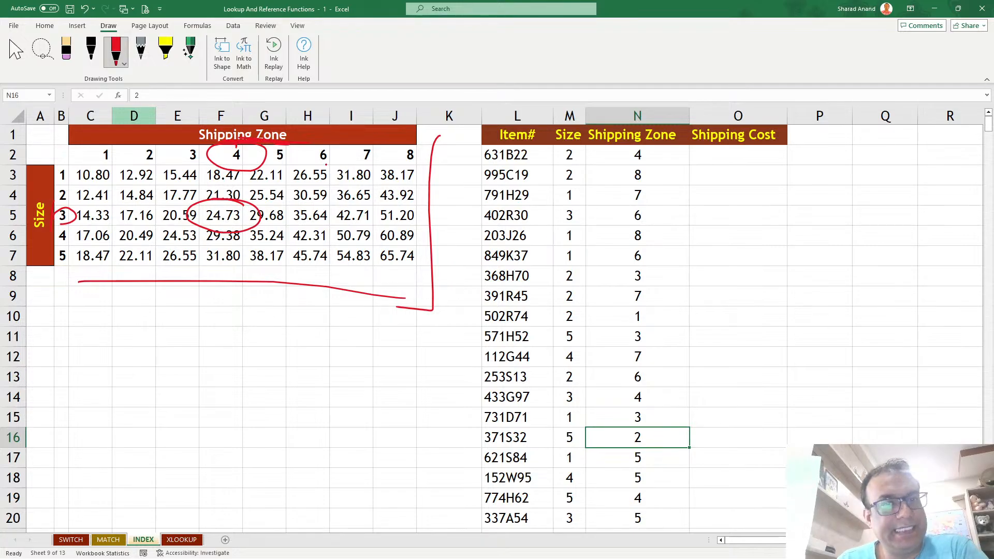
Circle zone 8, size 5 and their intersecting rate 65.74 in red ink.
mouse_move(409, 146)
mouse_down()
mouse_move(402, 164)
mouse_move(417, 148)
mouse_move(407, 148)
mouse_up()
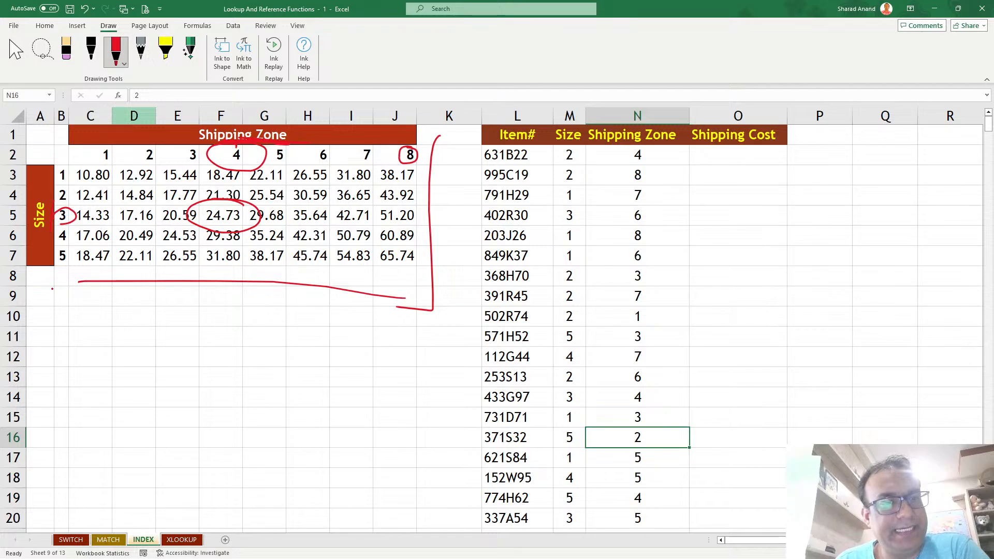
drag(59, 263, 62, 247)
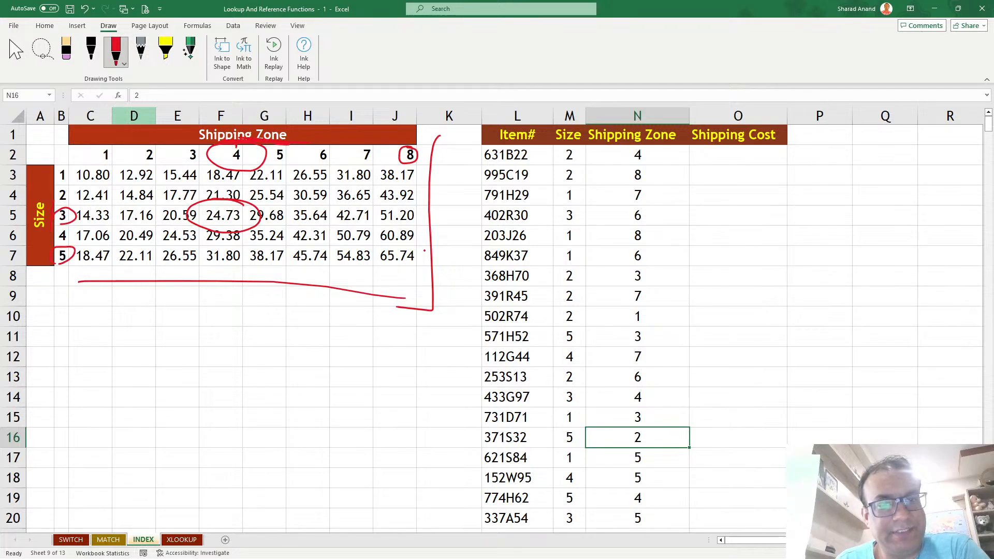
mouse_move(425, 246)
mouse_down()
mouse_move(380, 242)
mouse_move(414, 263)
mouse_move(414, 249)
mouse_up()
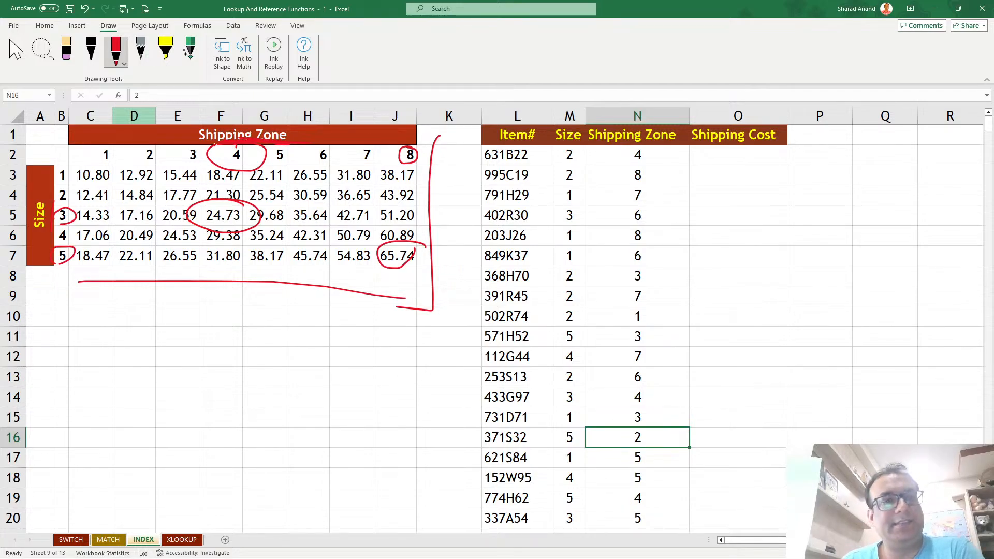
Erase all the red ink around the shipping rate table and return to cell selection.
click(65, 51)
scroll(245, 143, down, 2)
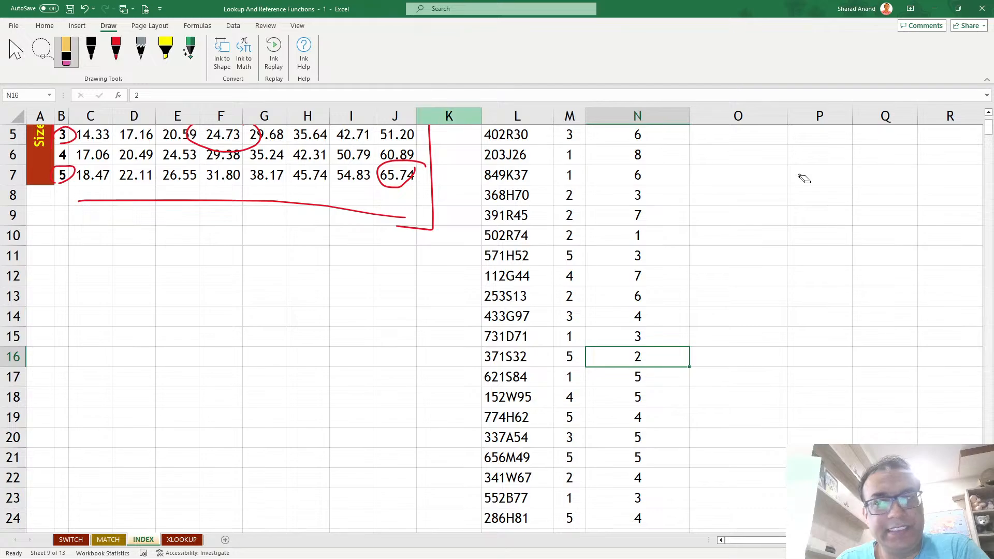
scroll(988, 125, up, 2)
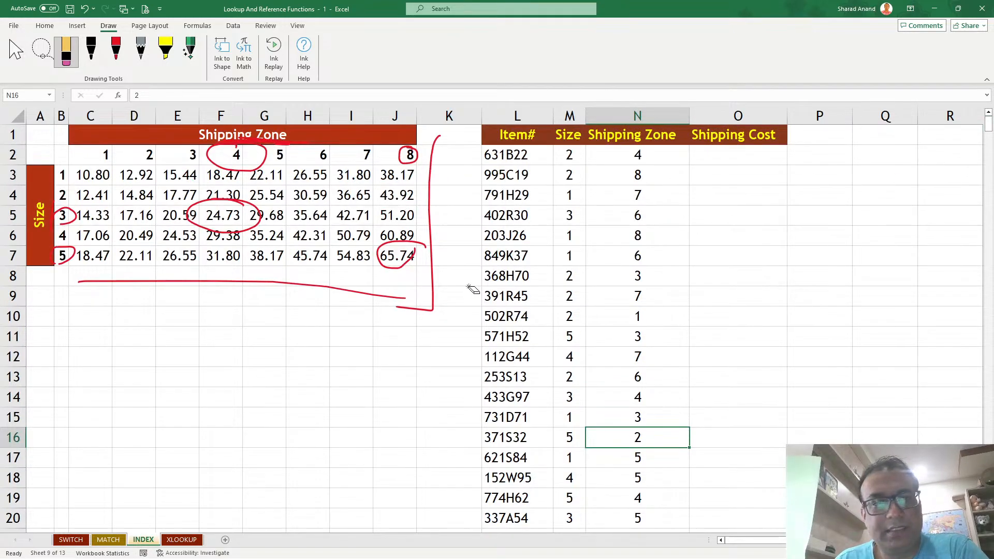
mouse_move(242, 135)
mouse_down()
mouse_move(220, 227)
mouse_move(44, 236)
mouse_move(71, 210)
mouse_up()
mouse_move(302, 255)
mouse_down()
mouse_move(414, 179)
mouse_move(396, 173)
mouse_up()
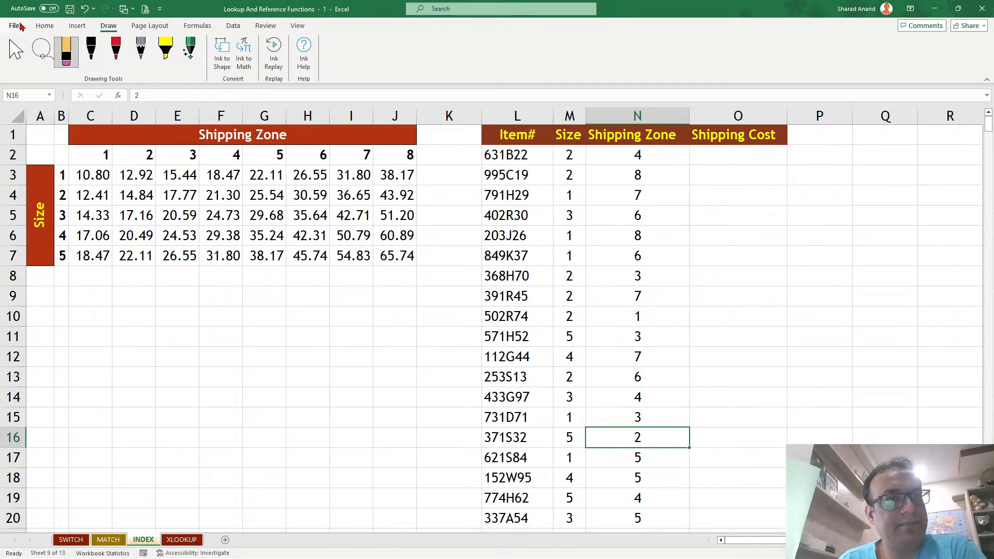
click(16, 52)
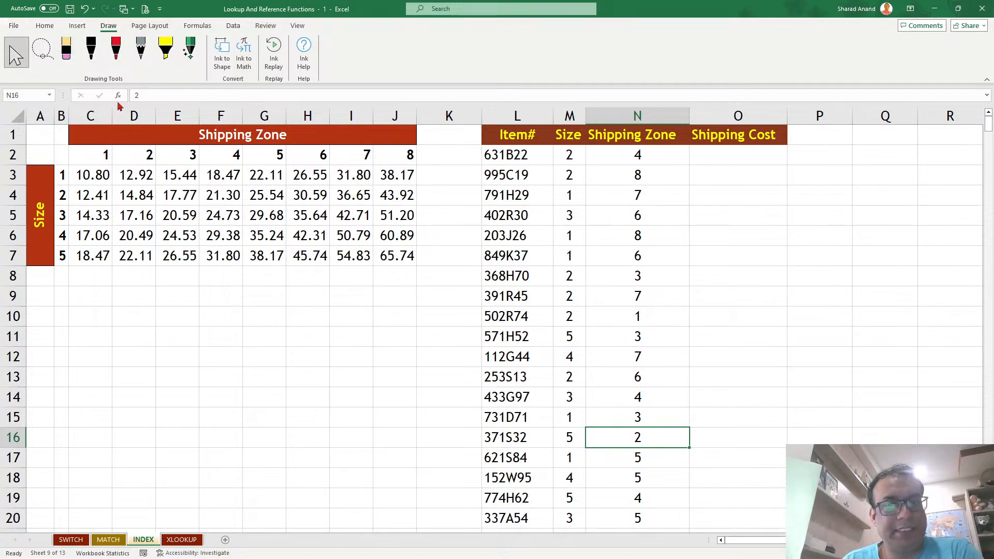
Examine the size 3, zone 4 rate and the item list's Size, Shipping Zone and Shipping Cost columns, ending at O2.
click(237, 217)
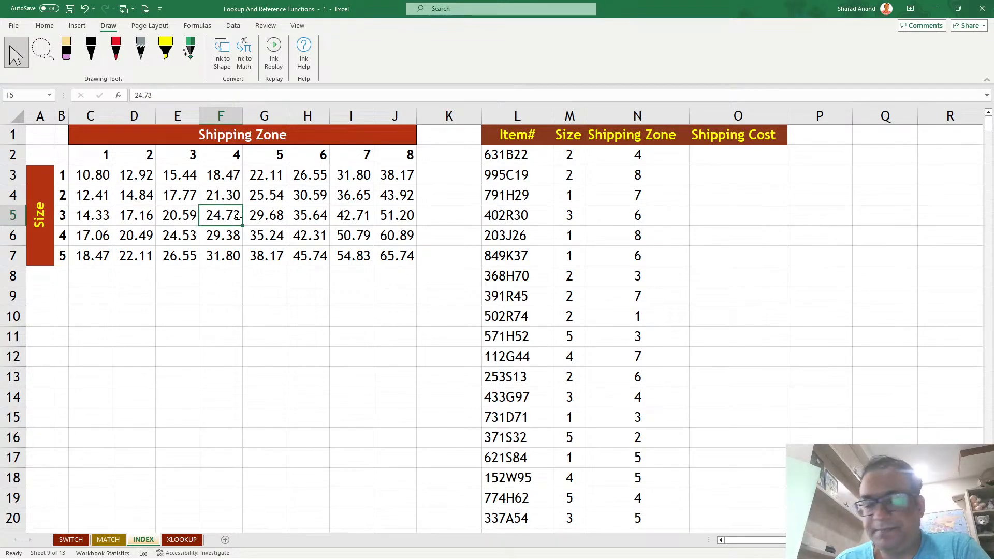
click(525, 156)
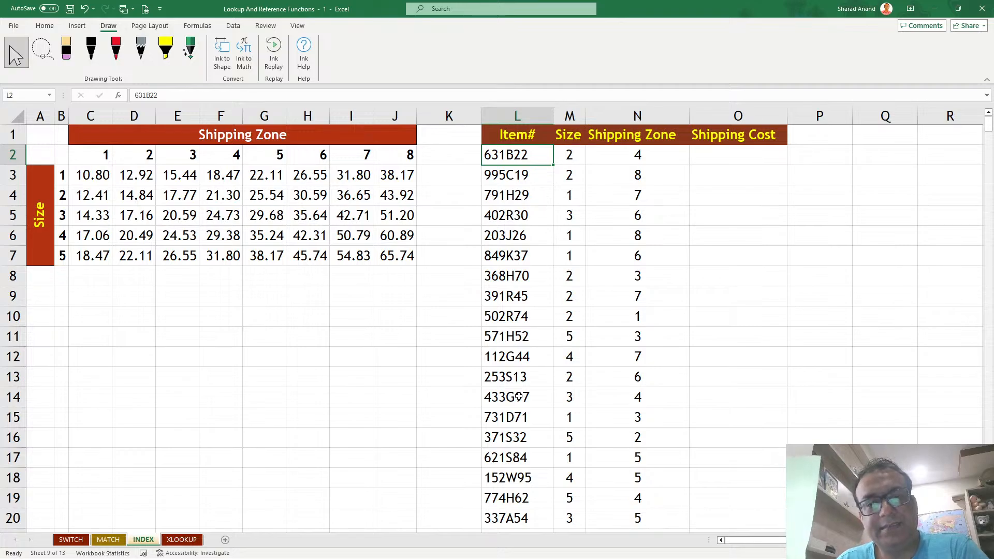
click(573, 156)
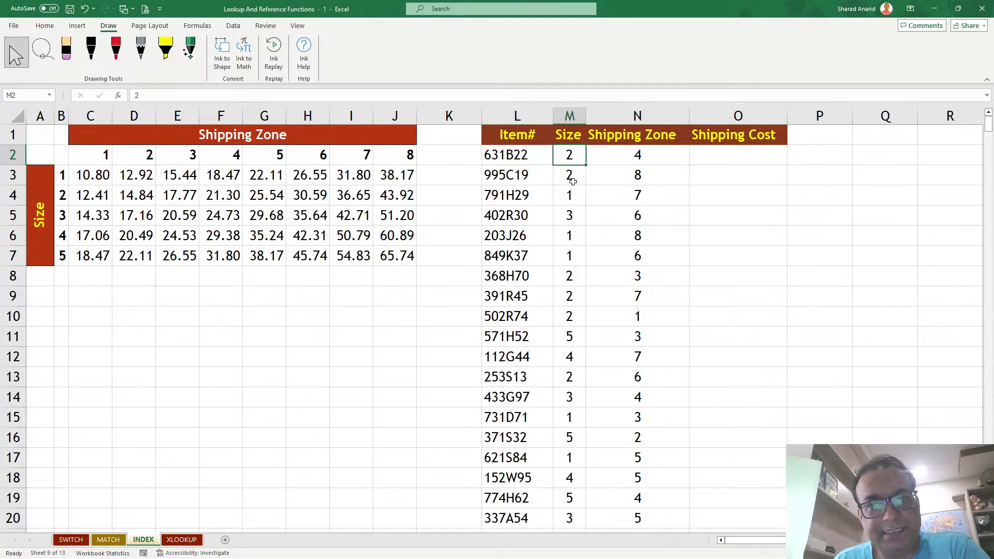
drag(573, 182, 570, 379)
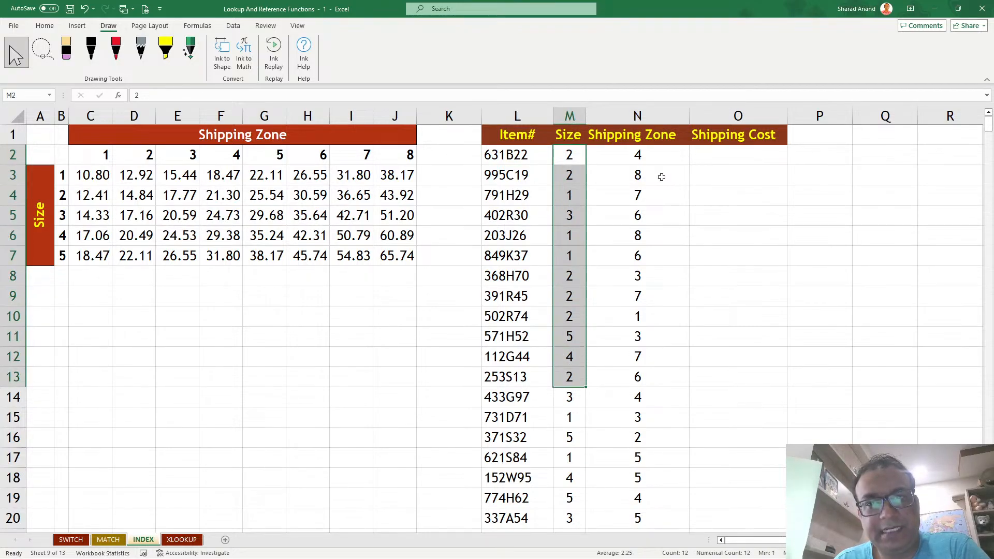
drag(656, 155, 640, 393)
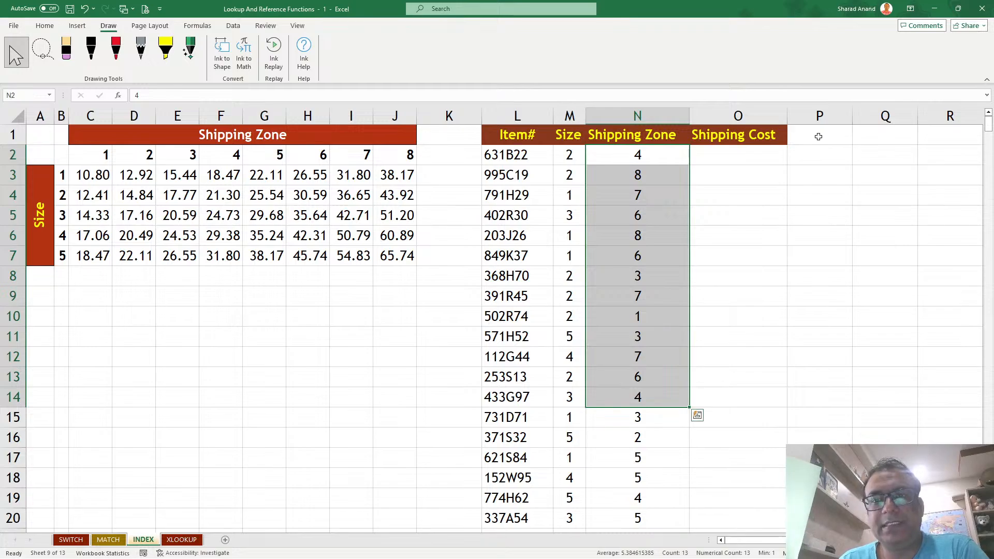
click(742, 161)
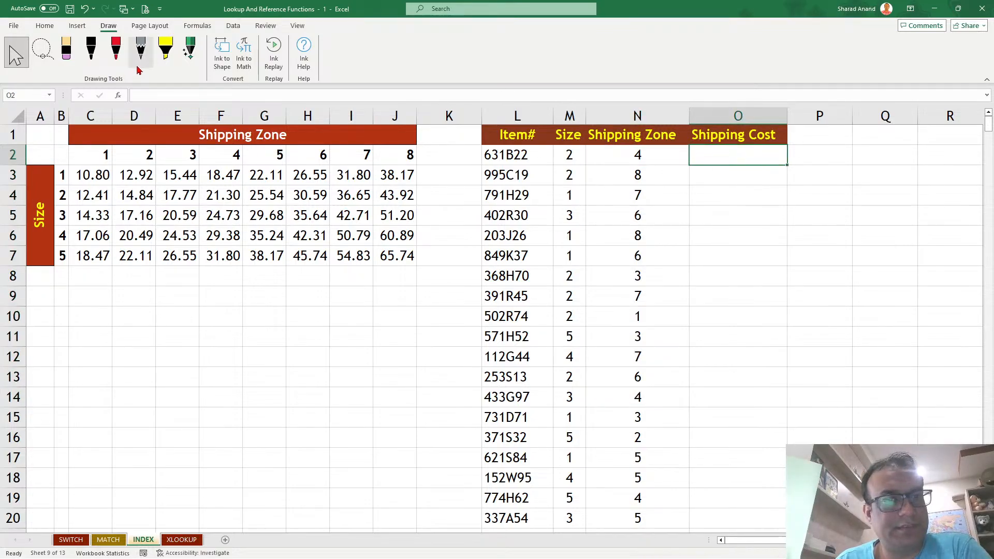
Tick zone 2 and size 4 in red ink and circle their intersecting rate 20.49.
click(116, 49)
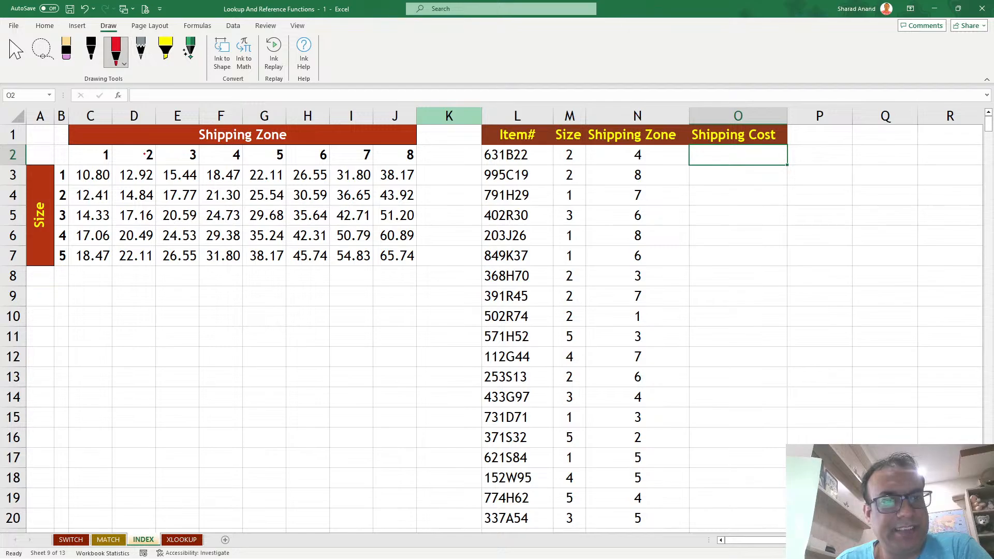
drag(128, 147, 147, 145)
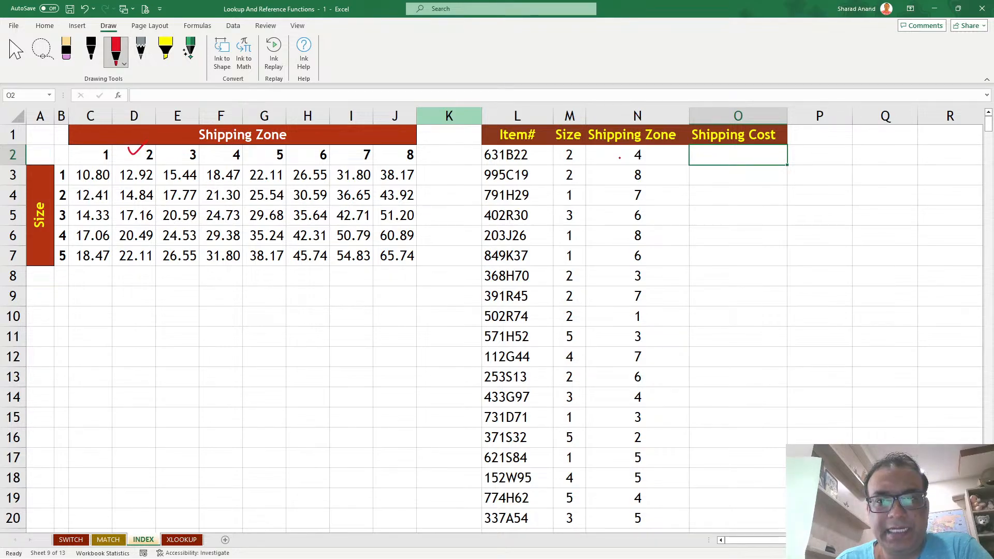
drag(55, 229, 73, 217)
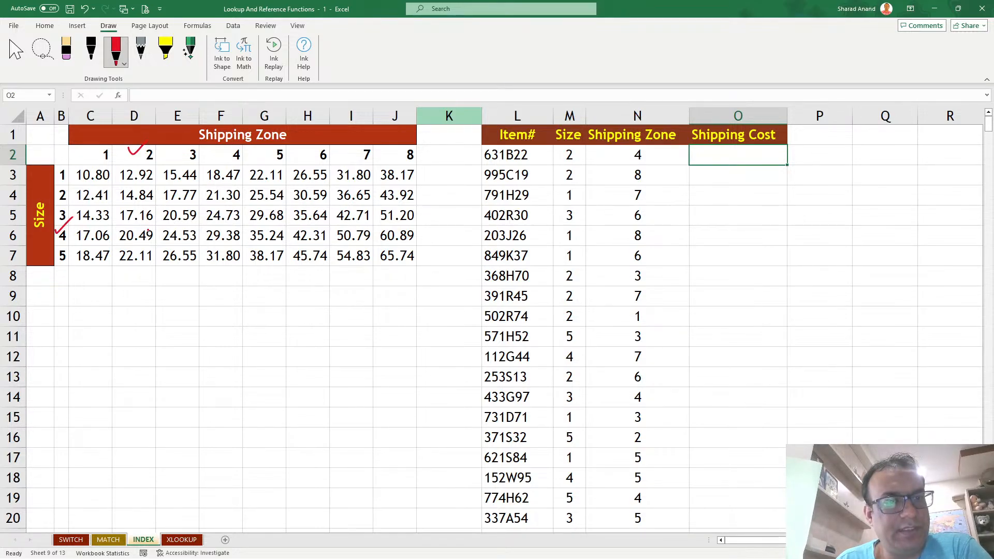
mouse_move(152, 229)
mouse_down()
mouse_move(131, 222)
mouse_move(135, 247)
mouse_move(137, 227)
mouse_move(151, 225)
mouse_up()
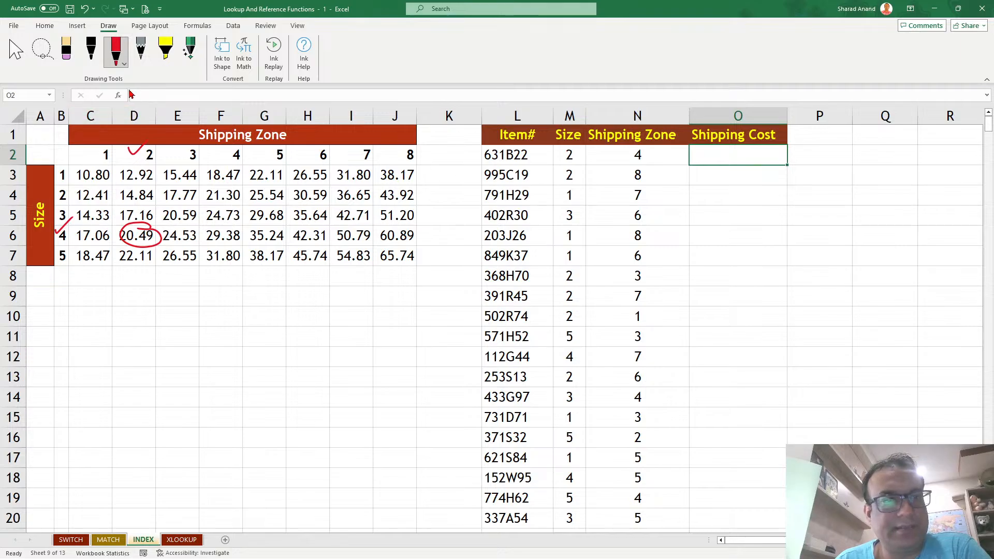
Erase the ink ticks at zone 2 and size 4 and the circle around 20.49.
click(66, 49)
click(136, 151)
click(141, 226)
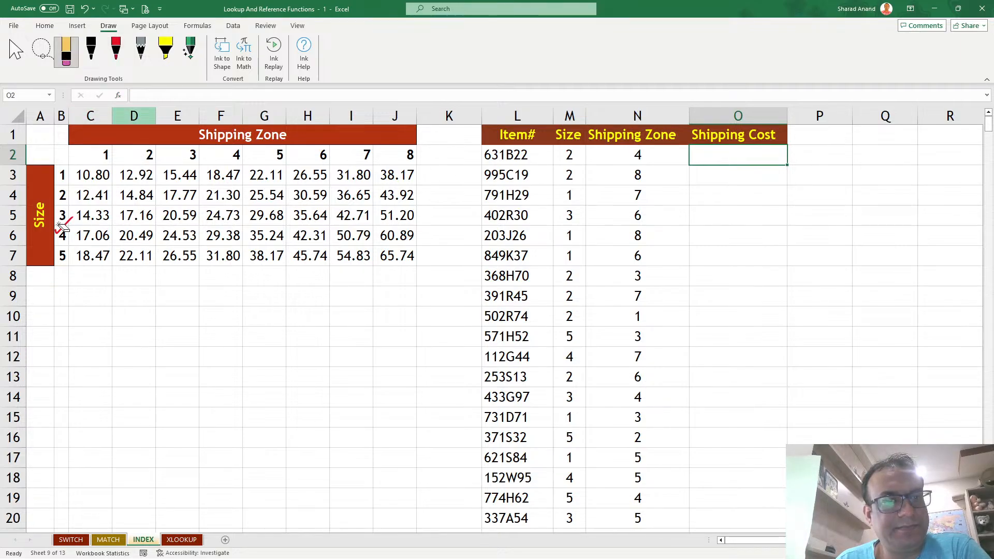
click(64, 225)
Underline item 631B22's size and zone in red ink, and circle size 2, zone 4 and their rate 21.30.
click(115, 50)
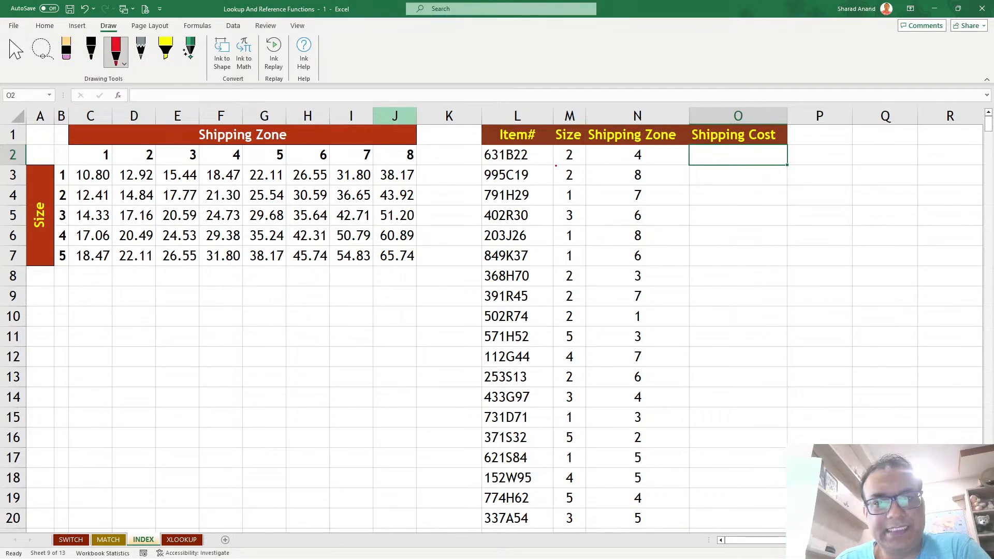
drag(555, 166, 658, 165)
mouse_move(243, 148)
mouse_down()
mouse_move(217, 165)
mouse_move(245, 146)
mouse_up()
drag(73, 186, 79, 201)
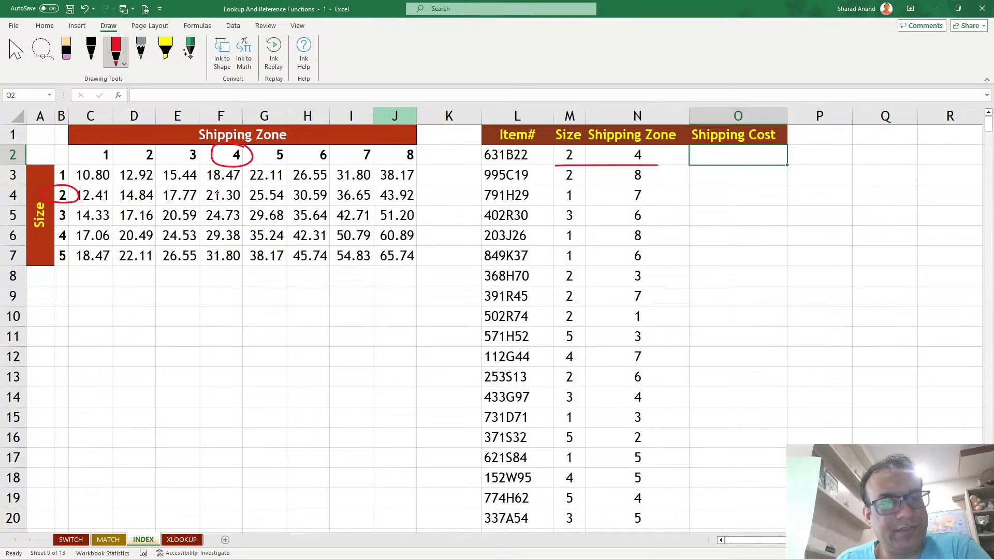
mouse_move(218, 184)
mouse_down()
mouse_move(206, 206)
mouse_move(195, 181)
mouse_up()
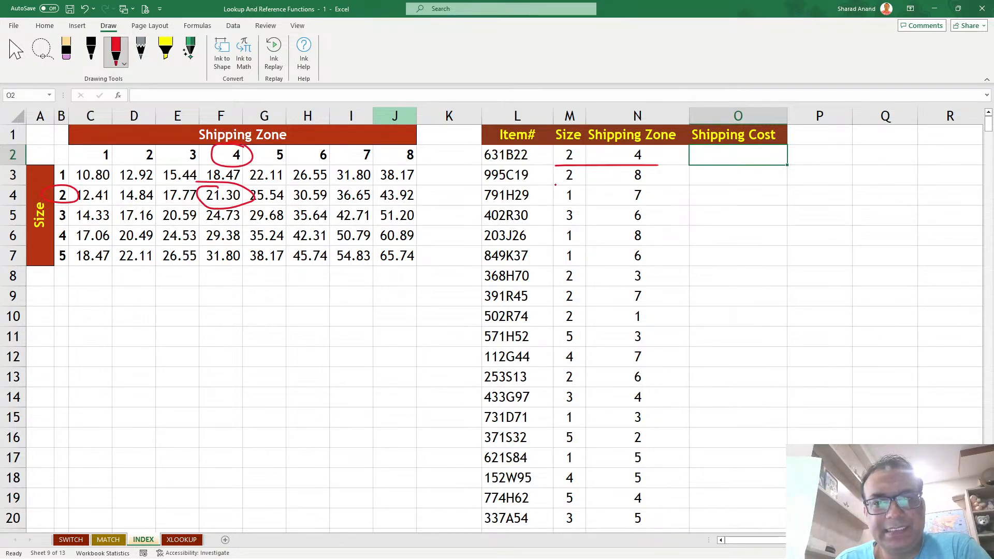
Underline item 995C19's size and zone in red ink, then circle its rate 43.92 and item 791H29's rate 31.80.
drag(556, 184, 656, 185)
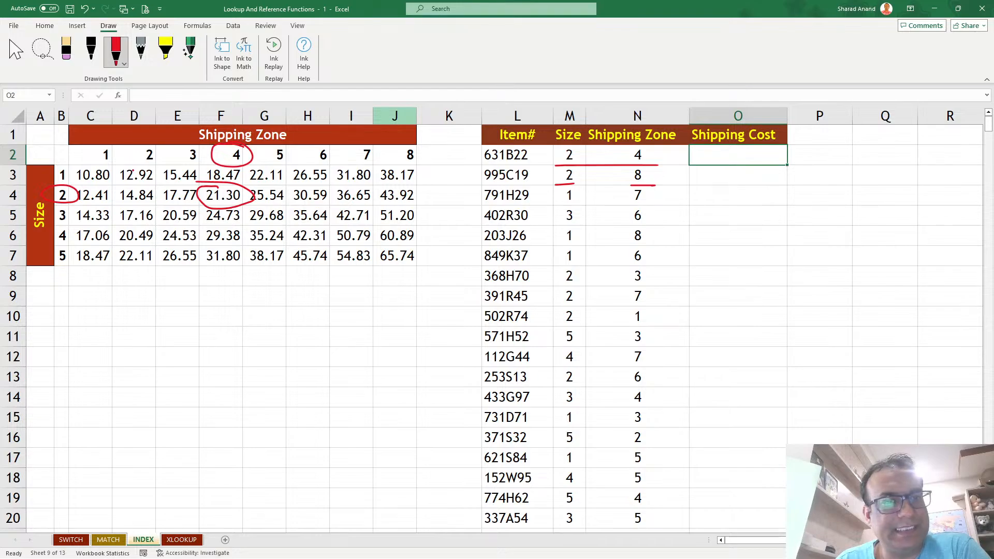
mouse_move(412, 182)
mouse_down()
mouse_move(374, 181)
mouse_move(423, 199)
mouse_move(410, 183)
mouse_up()
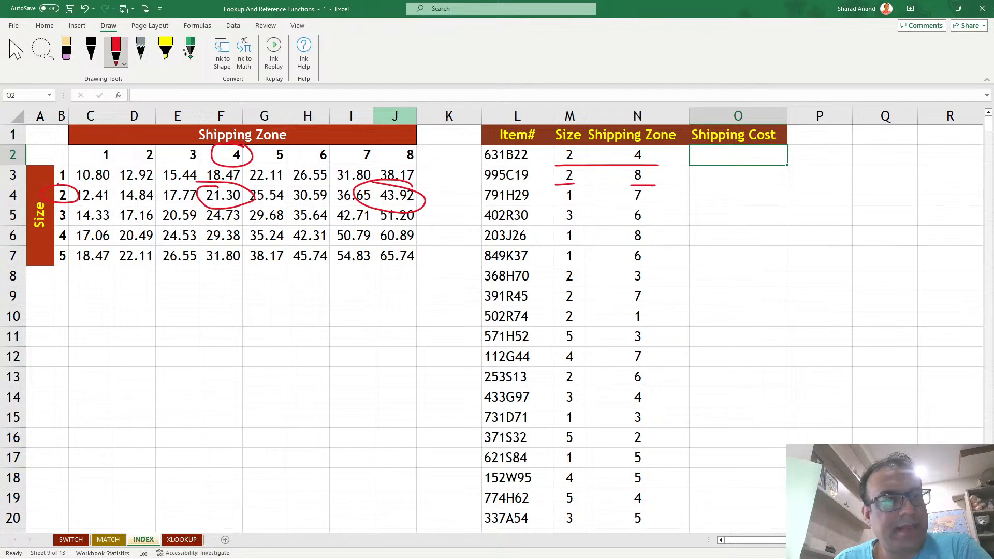
mouse_move(372, 164)
mouse_down()
mouse_move(335, 170)
mouse_move(362, 187)
mouse_move(377, 167)
mouse_up()
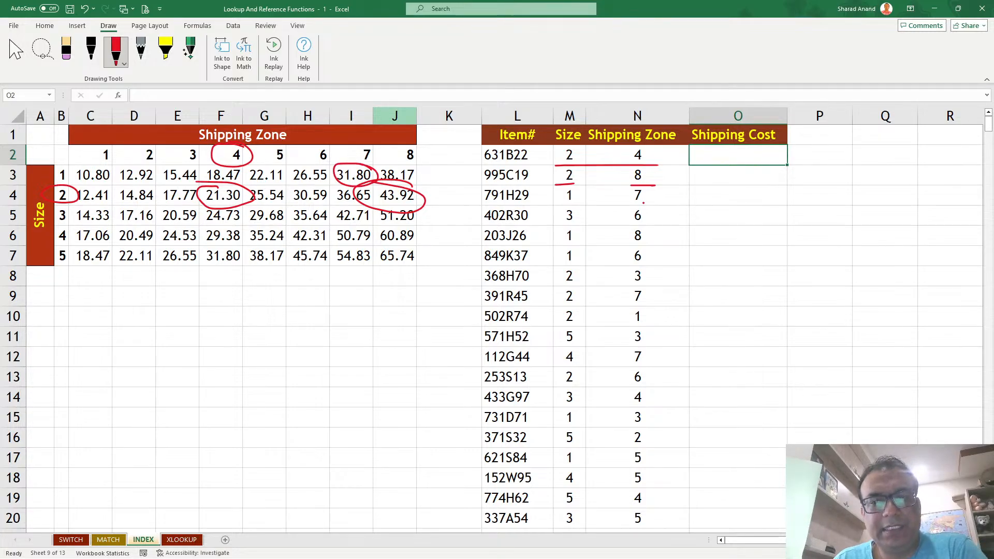
Erase all red ink from the rate table and from the size and zone values of items 631B22 and 995C19.
click(63, 54)
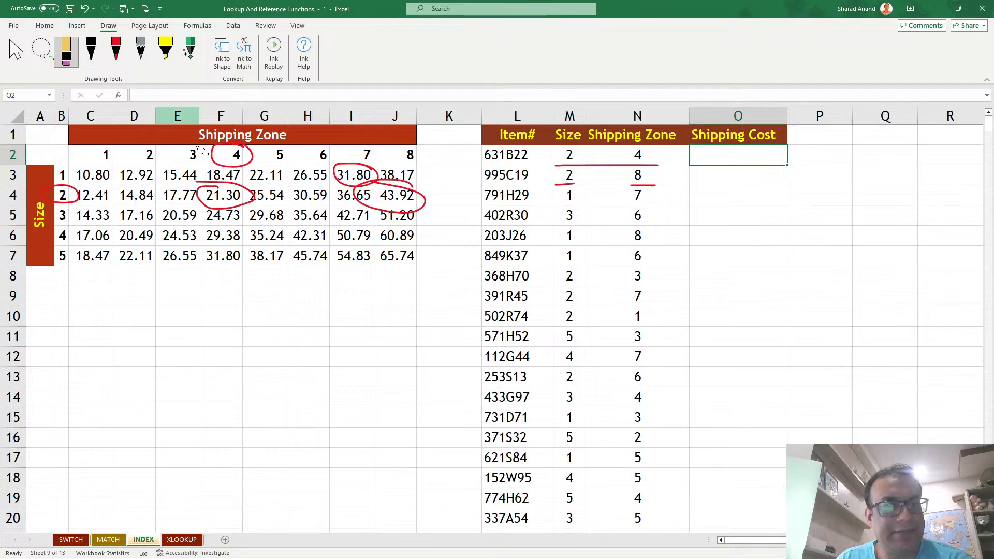
mouse_move(202, 150)
mouse_down()
mouse_move(203, 221)
mouse_move(324, 201)
mouse_up()
drag(40, 213, 77, 195)
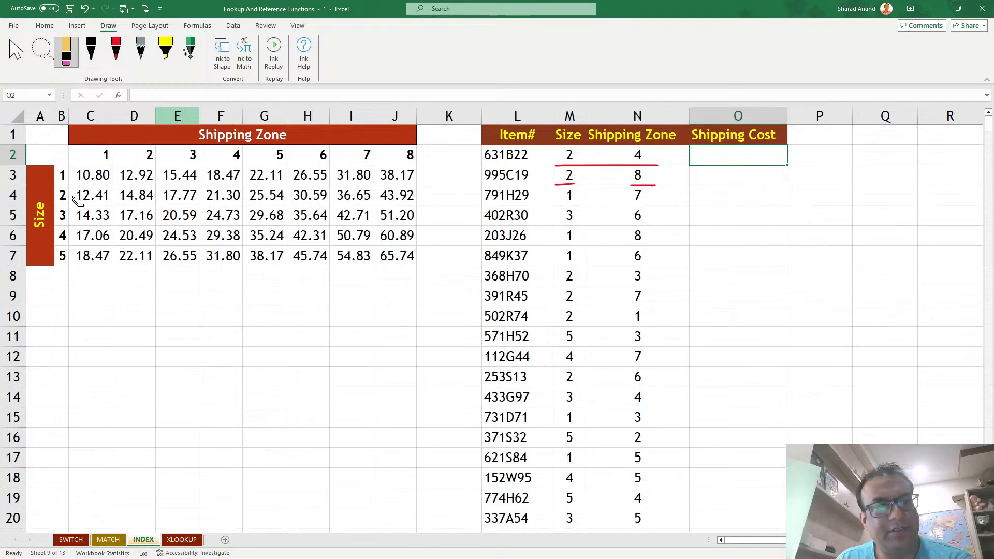
mouse_move(720, 160)
mouse_down()
mouse_move(533, 238)
mouse_move(640, 197)
mouse_move(642, 185)
mouse_up()
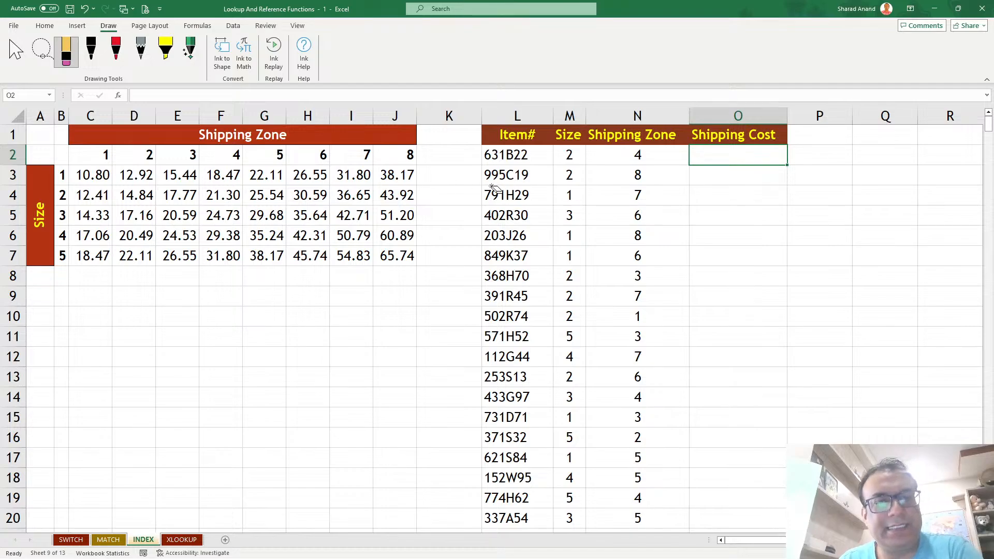
Sketch crossing vertical and horizontal red lines below the rate table, circle their intersection, and erase the sketch.
click(117, 54)
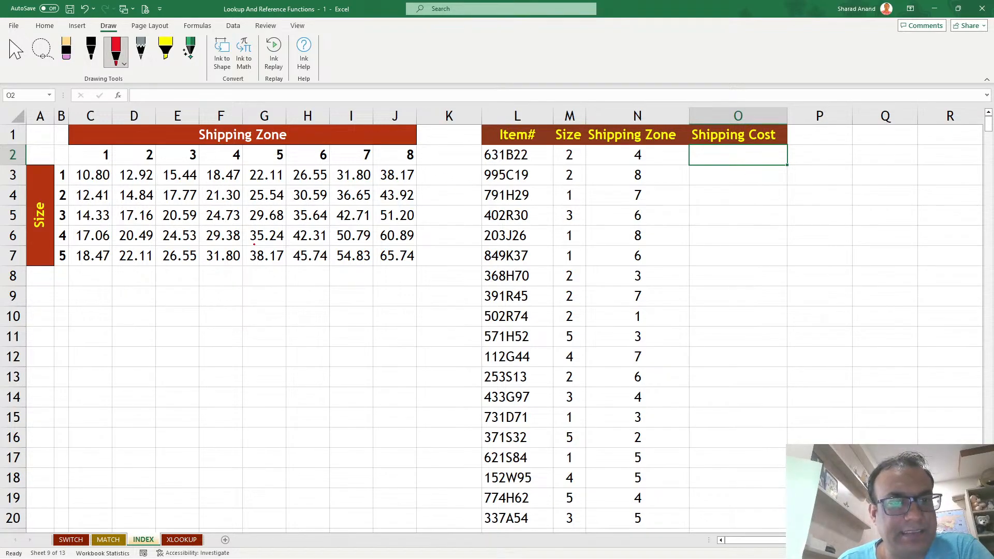
drag(223, 271, 223, 412)
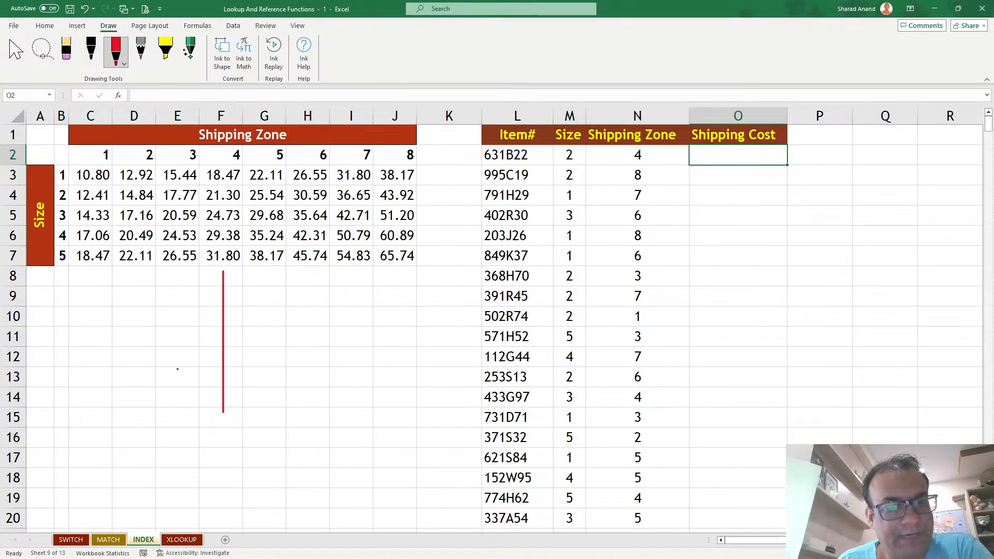
drag(137, 339, 298, 338)
mouse_move(228, 331)
mouse_down()
mouse_move(197, 334)
mouse_move(253, 323)
mouse_move(243, 352)
mouse_move(251, 331)
mouse_up()
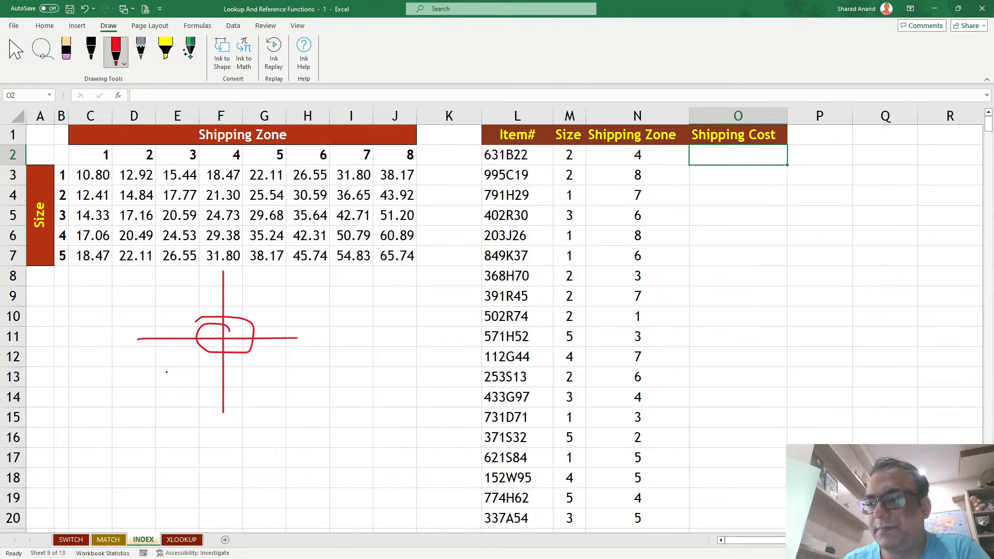
click(66, 51)
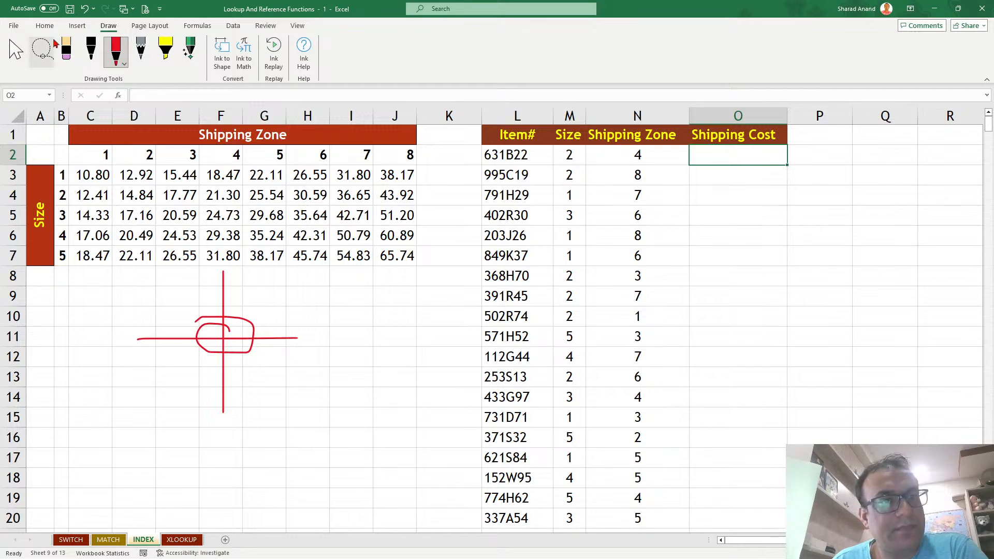
drag(273, 344, 175, 389)
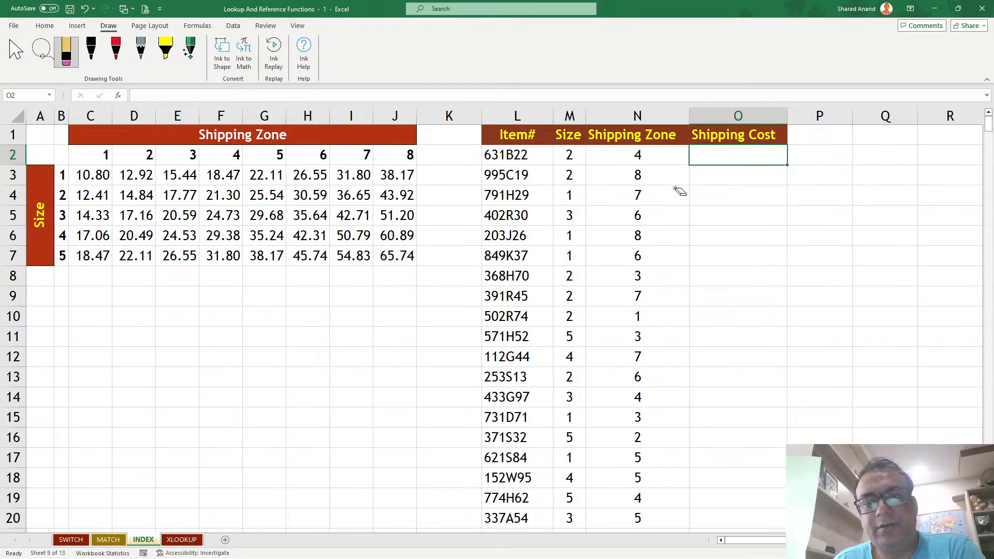
Start an INDEX formula in O2 with the rate grid $C$3:$J$7 as its absolute array.
click(7, 43)
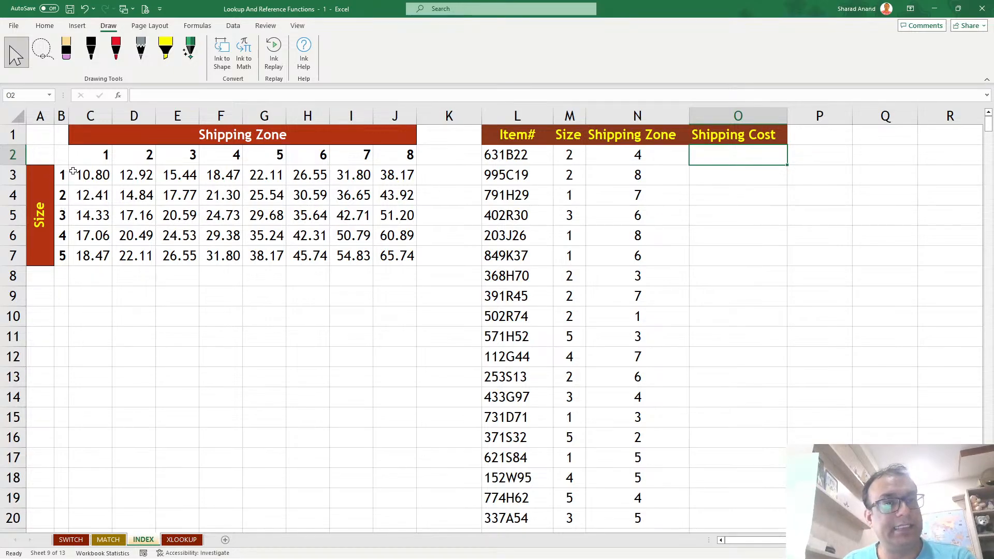
drag(77, 174, 400, 255)
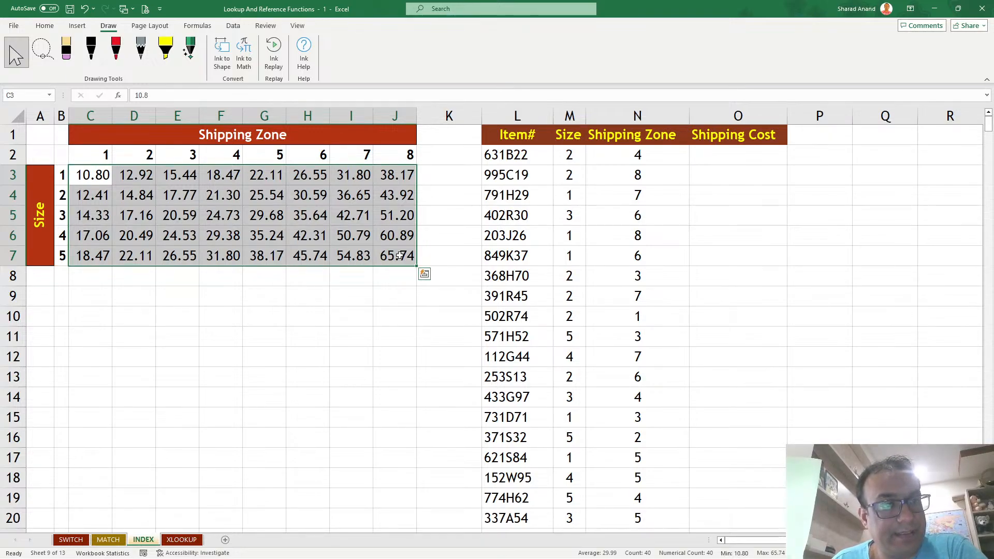
click(741, 156)
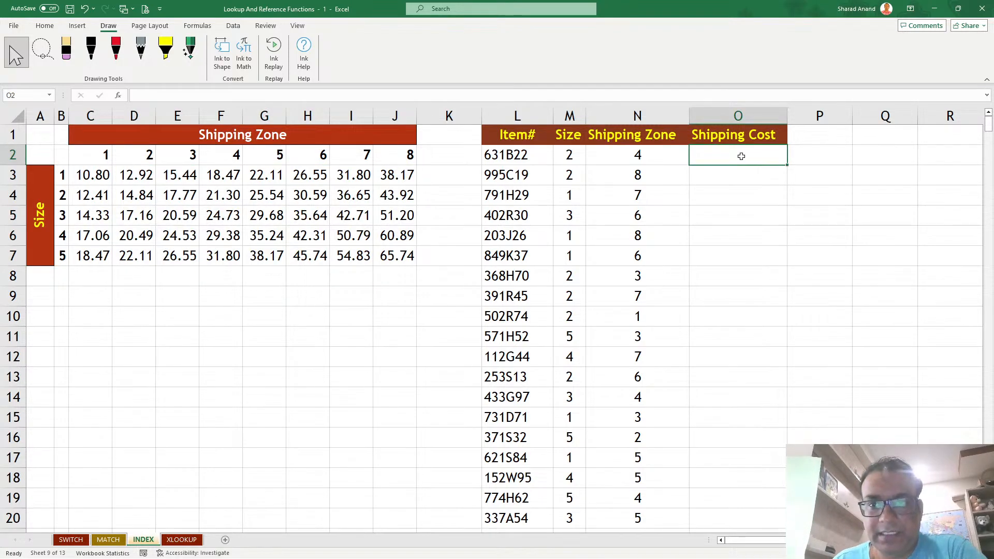
text(=)
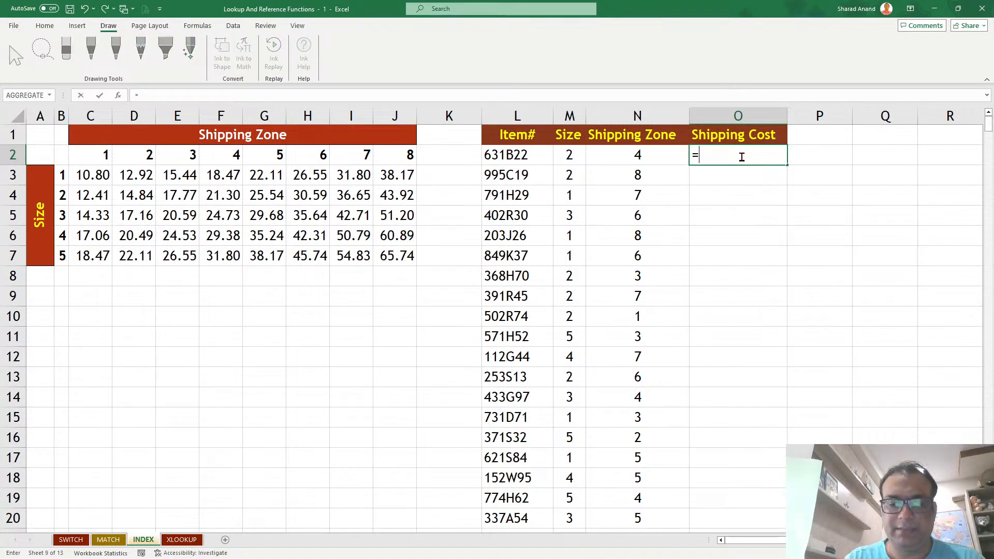
text(index)
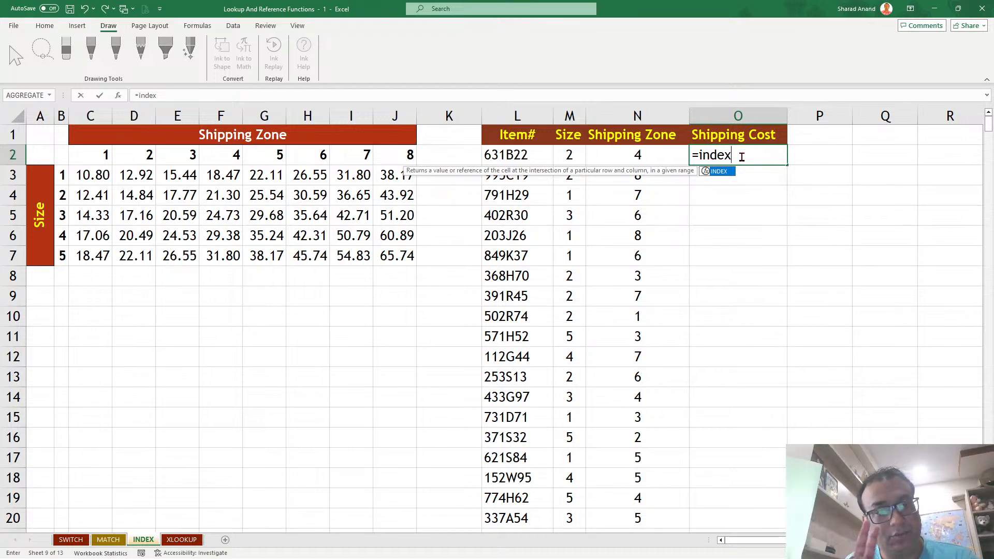
key(Tab)
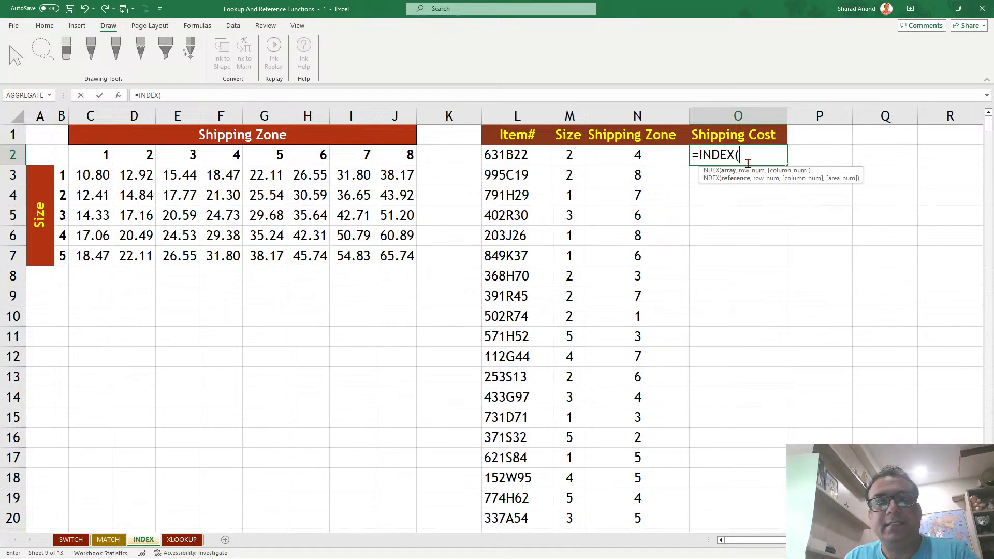
drag(847, 170, 319, 308)
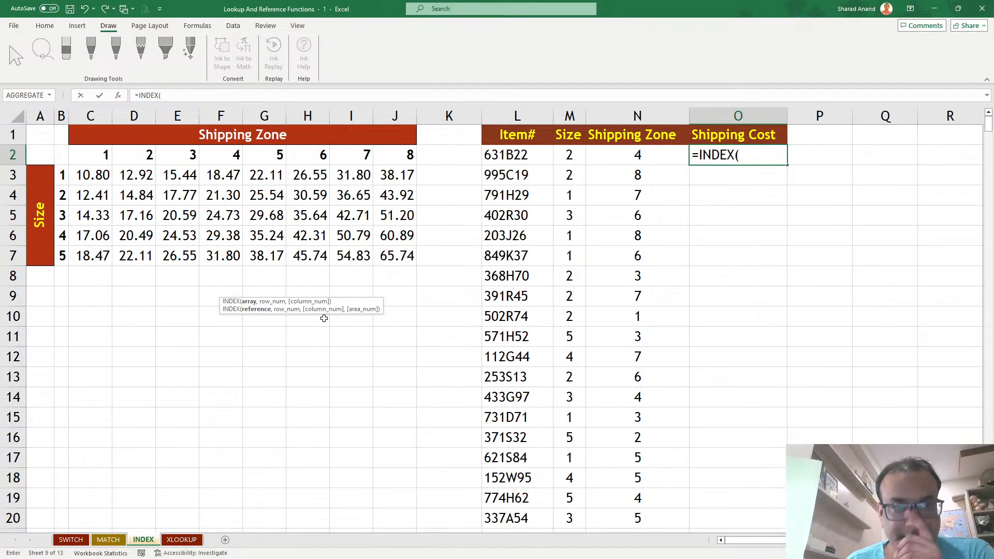
drag(89, 174, 378, 247)
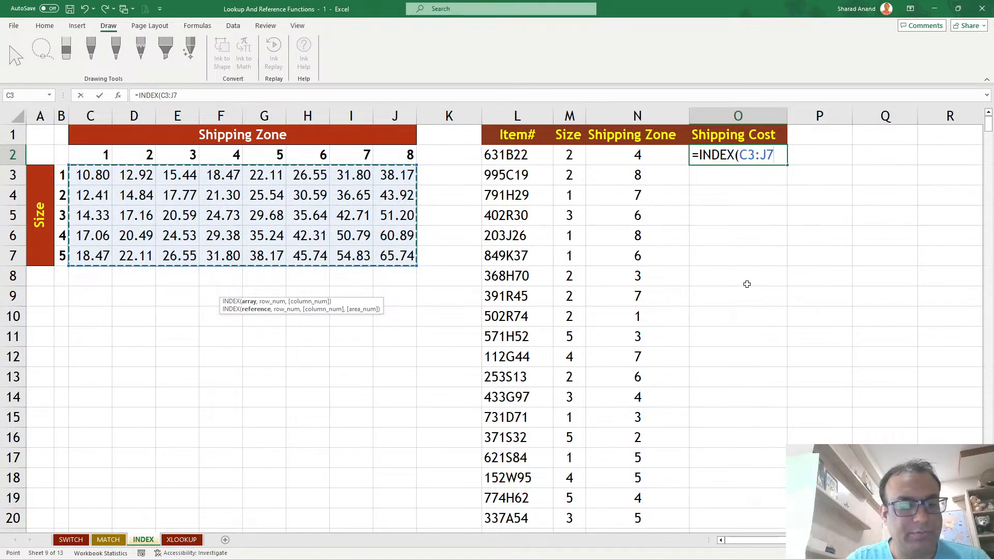
key(F4)
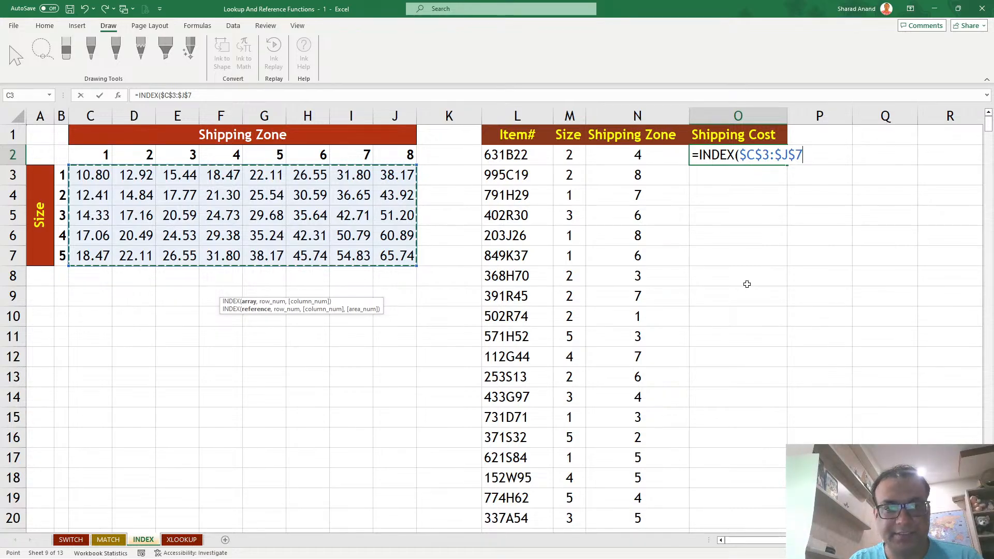
Complete O2's INDEX formula with M2 as row number and N2 as column number, and compare its result with the rate in F4.
text(,)
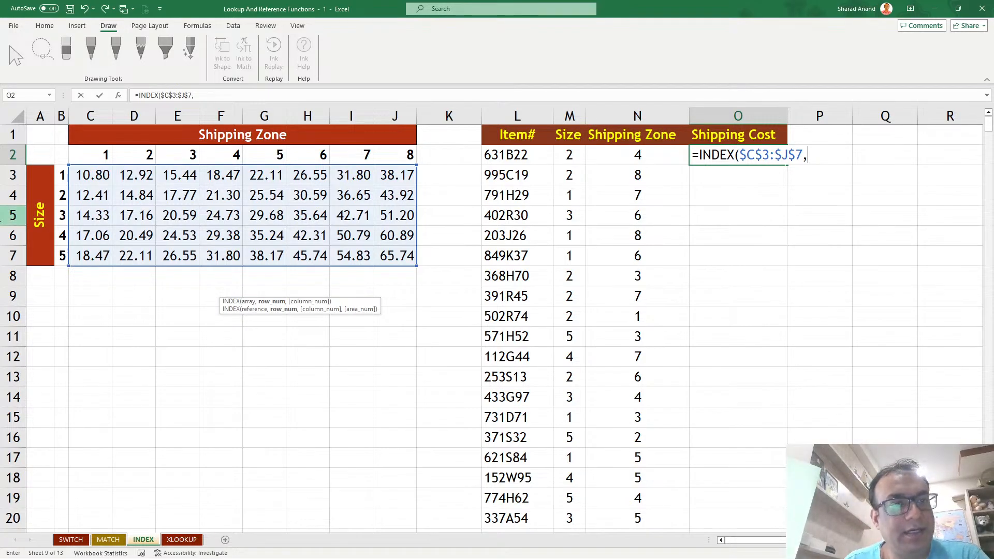
click(568, 156)
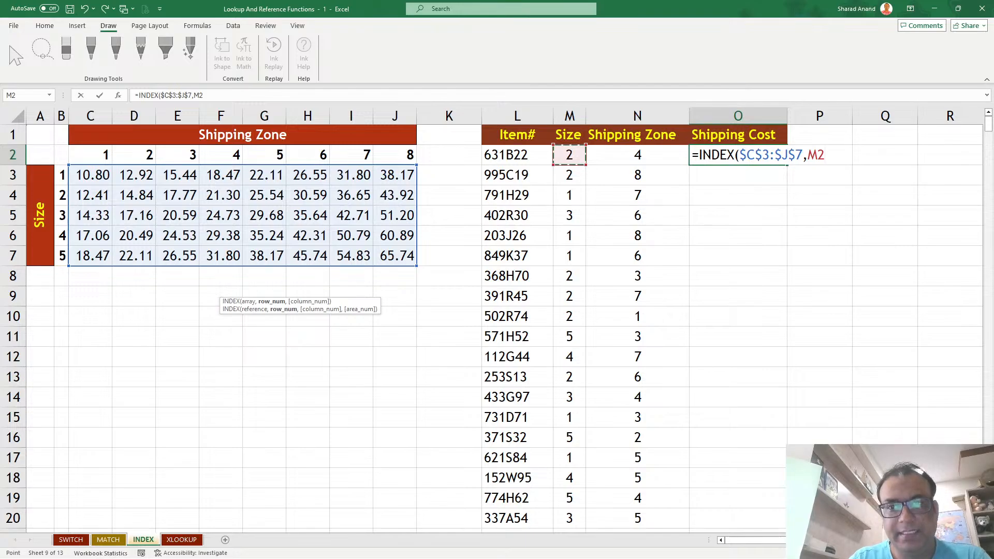
text(,)
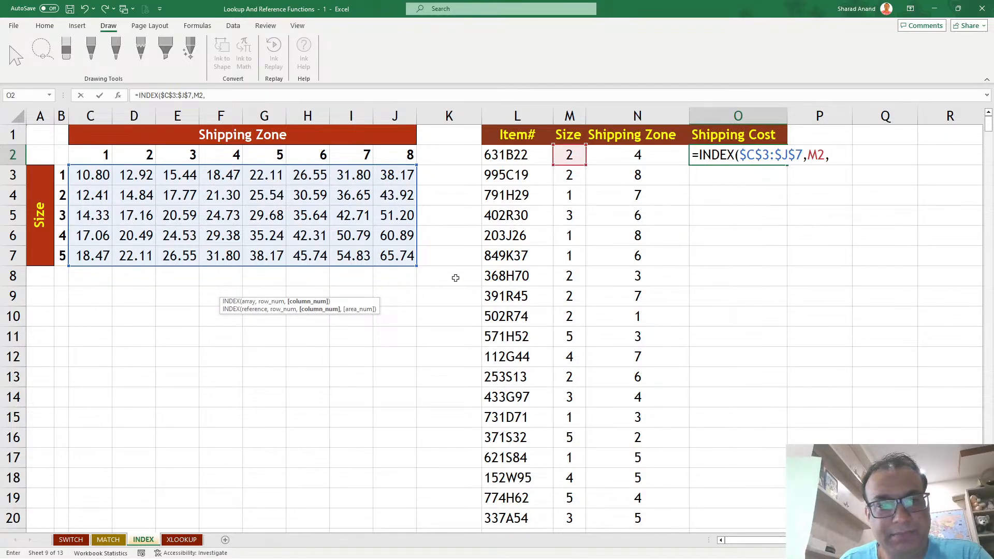
click(643, 154)
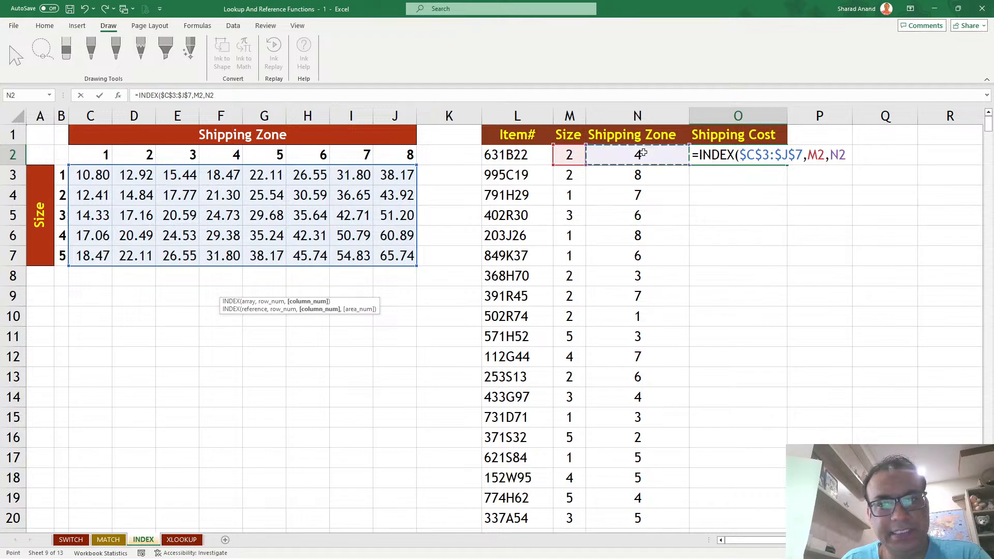
key(Return)
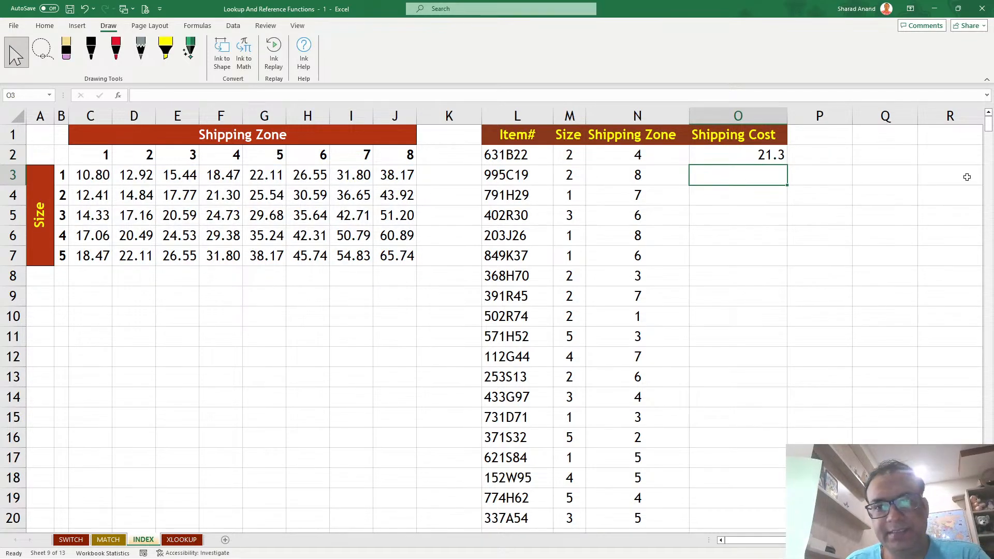
click(763, 154)
click(213, 202)
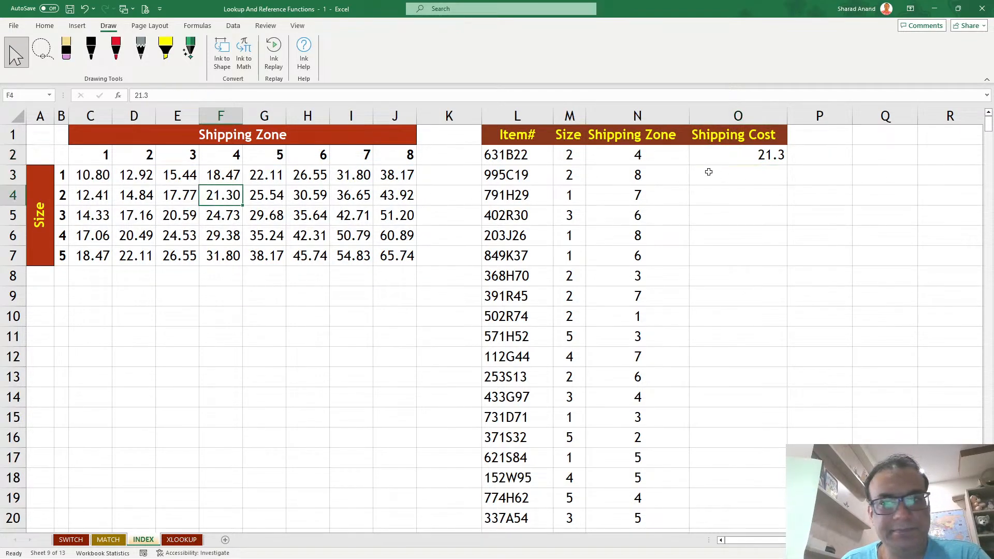
Fill O2's INDEX formula down the Shipping Cost column and show the costs with two decimals.
click(44, 25)
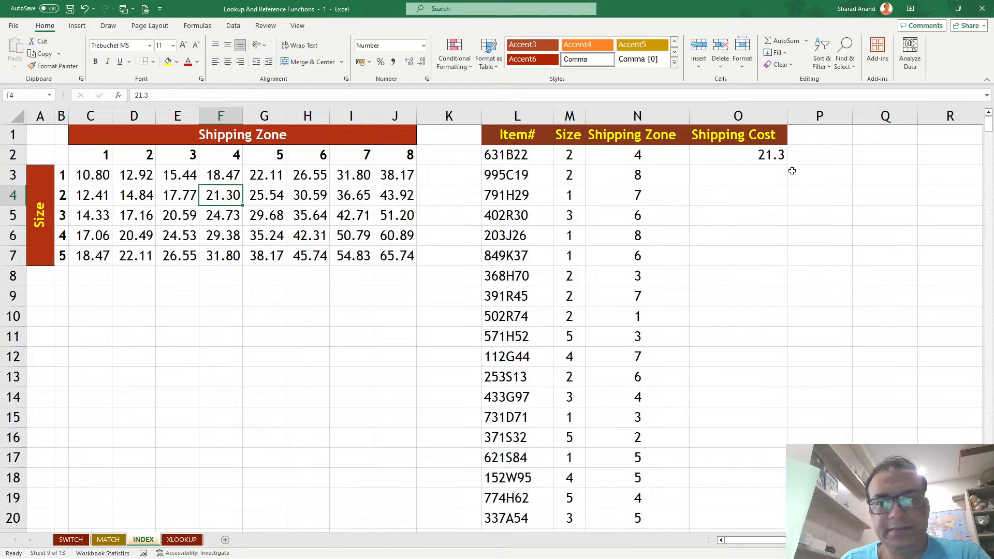
click(761, 155)
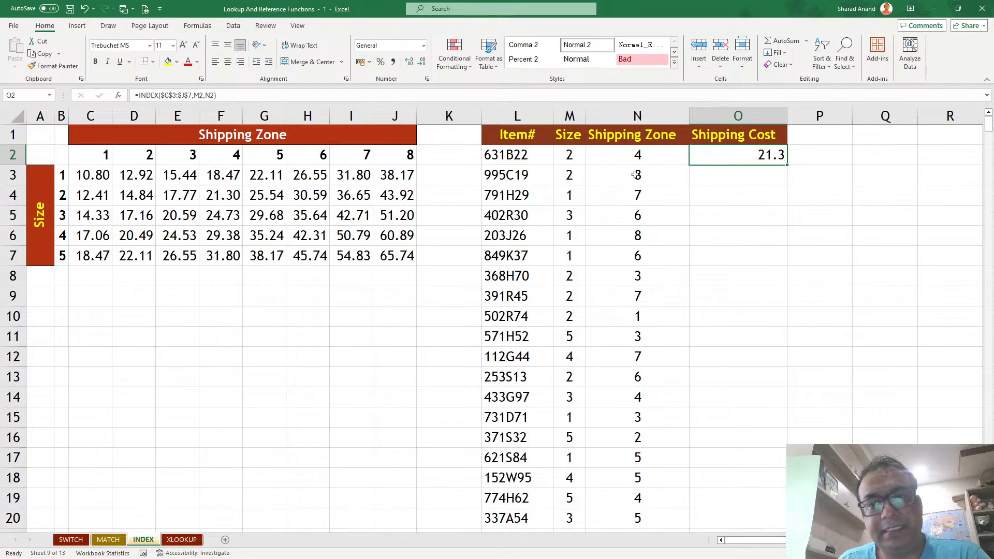
drag(99, 175, 368, 252)
click(761, 157)
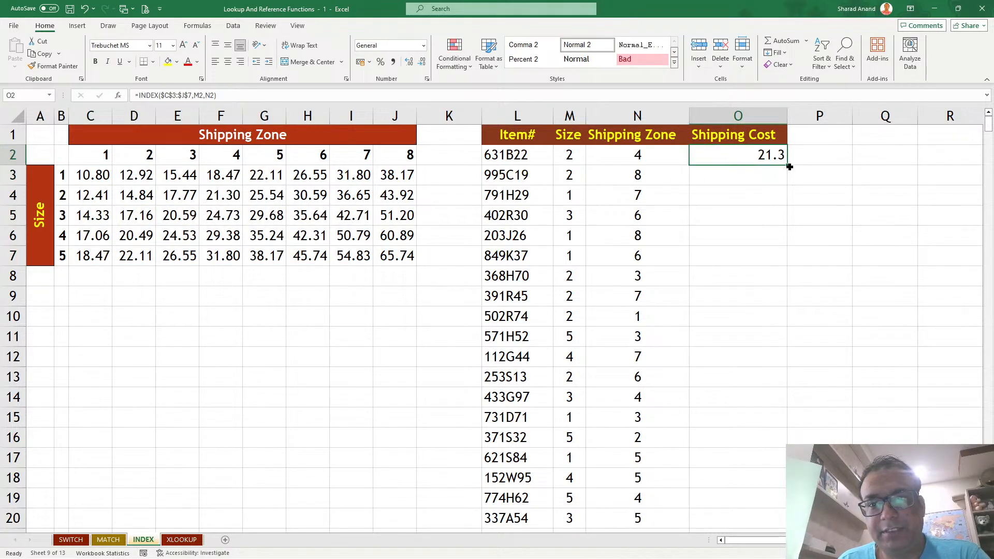
double_click(789, 167)
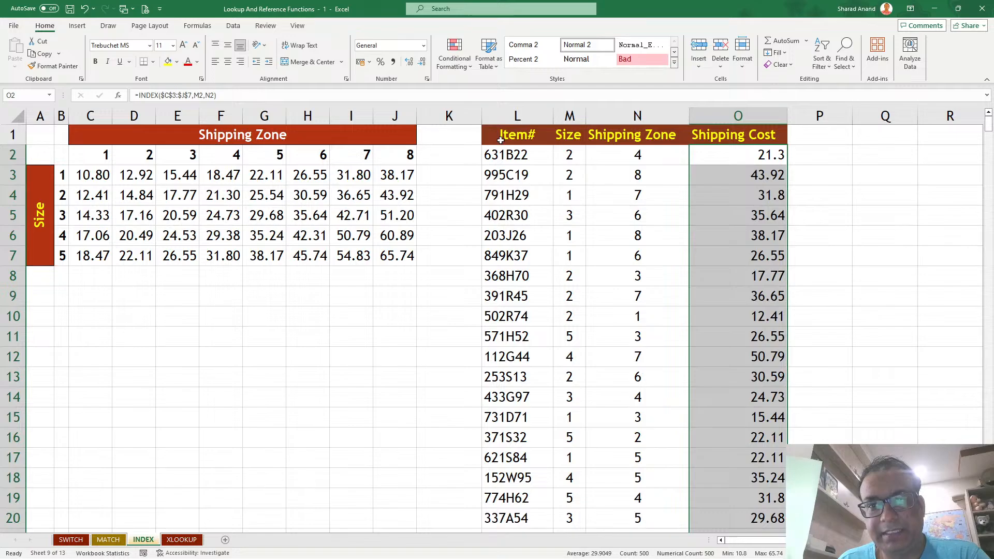
click(410, 62)
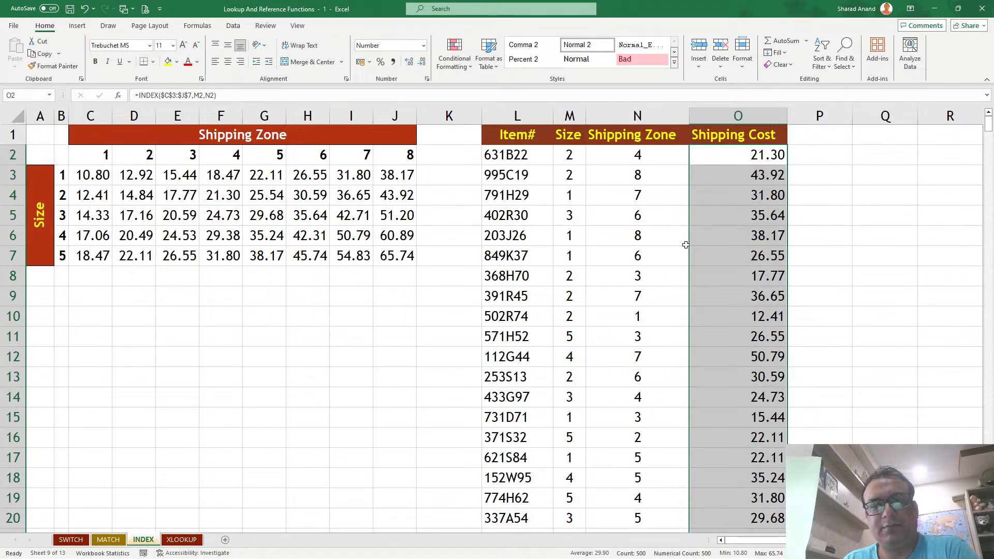
Mark item 433G97's size 3, zone 4 and matching rate in F5 with red ink, and erase the marks.
click(573, 394)
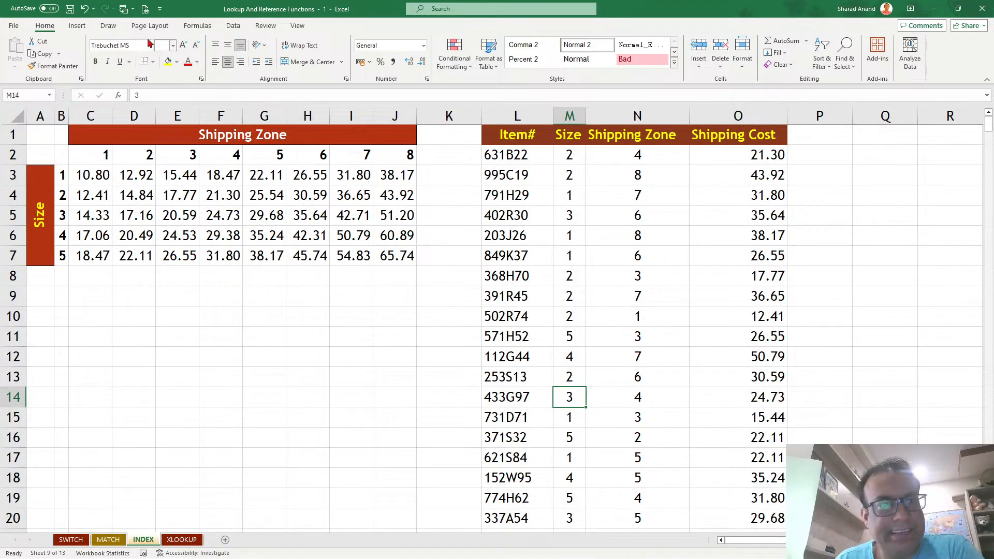
click(108, 25)
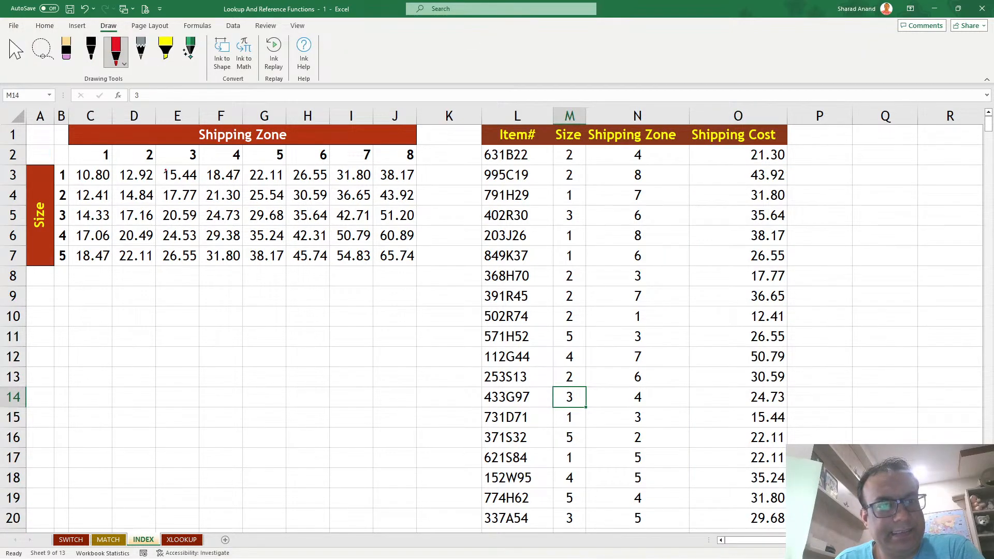
drag(61, 223, 81, 231)
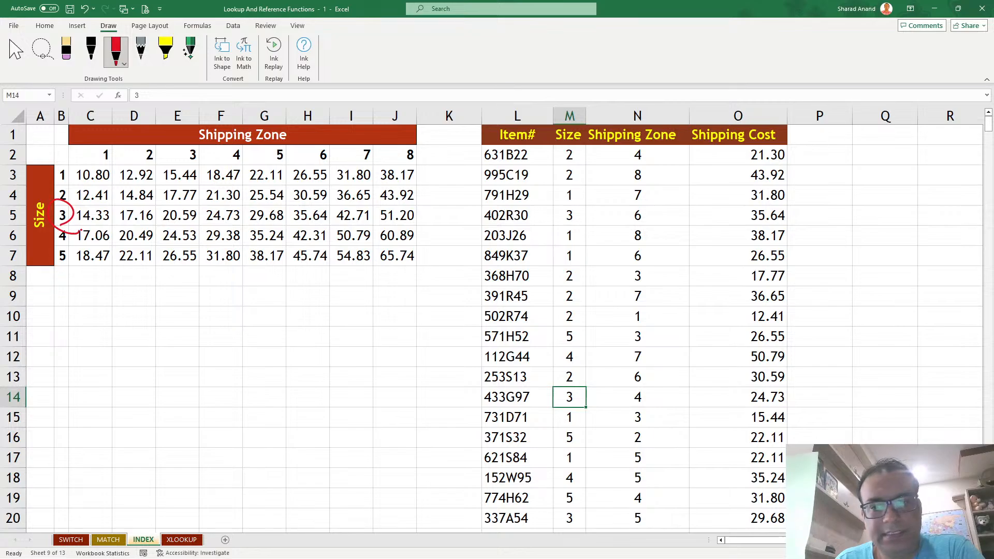
drag(614, 392, 643, 397)
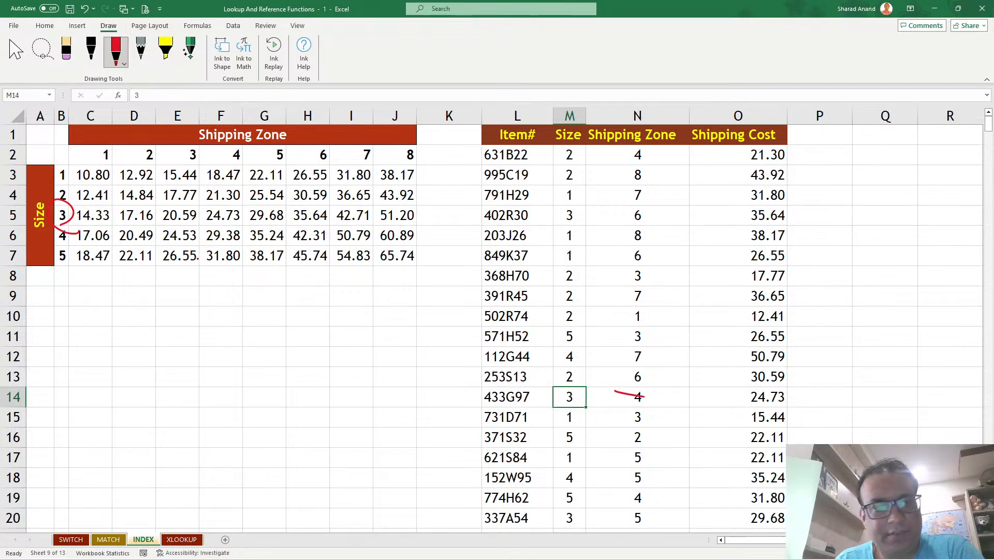
mouse_move(229, 214)
mouse_down()
mouse_move(200, 207)
mouse_move(234, 207)
mouse_move(705, 368)
mouse_move(737, 404)
mouse_move(729, 388)
mouse_move(677, 396)
mouse_move(599, 362)
mouse_up()
click(65, 57)
drag(151, 184, 26, 199)
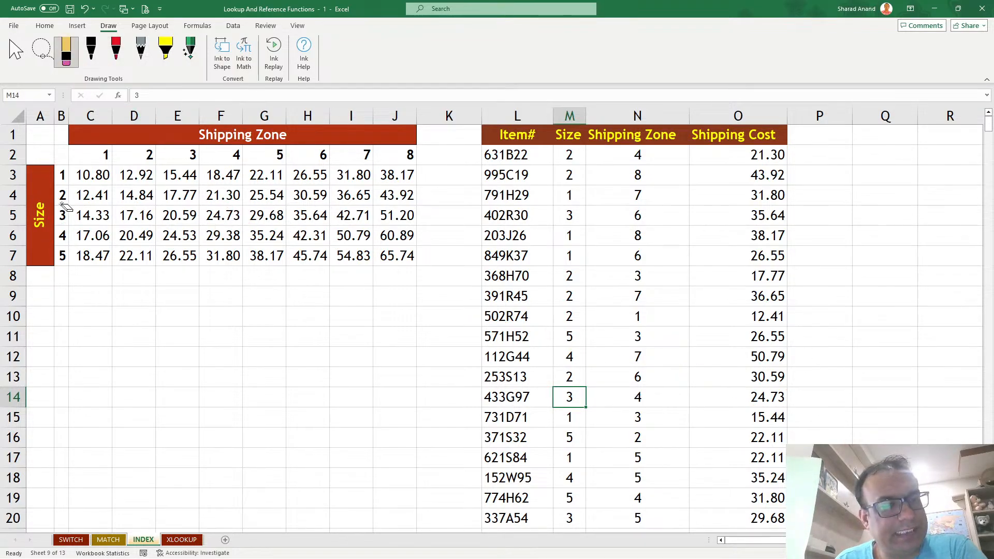
Leave ink erasing mode and switch to the MATCH sheet.
click(11, 48)
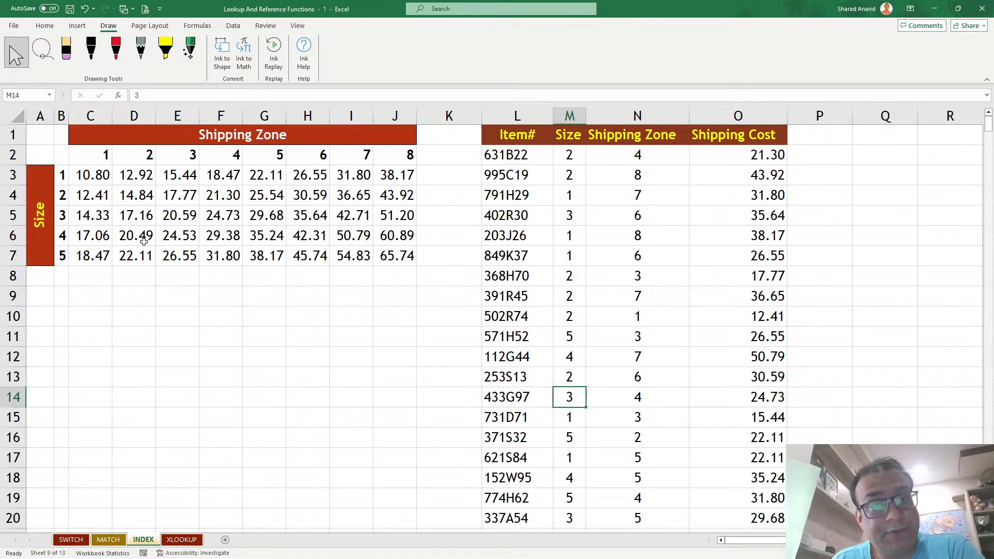
click(110, 540)
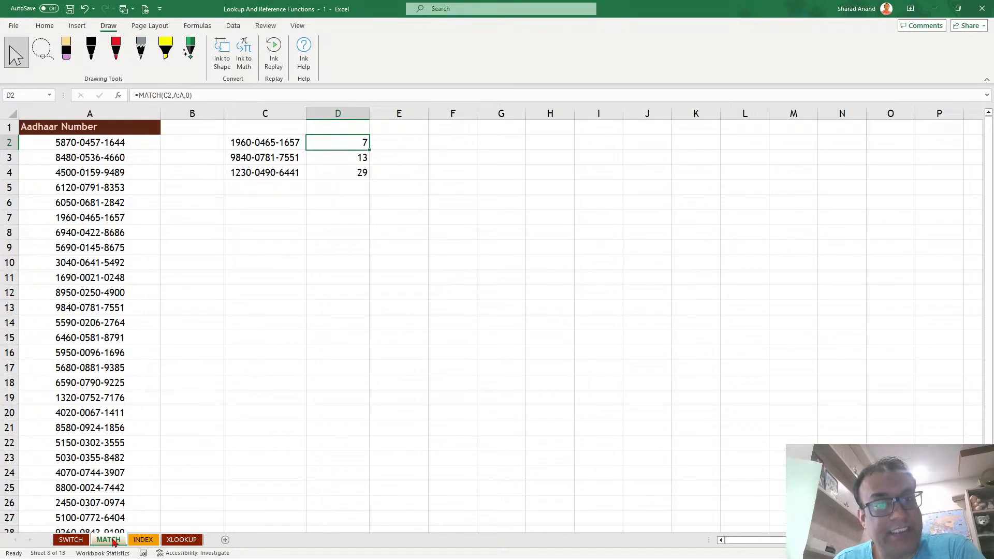
Examine the MATCH formula in D2 and leave it without editing.
double_click(332, 143)
click(339, 264)
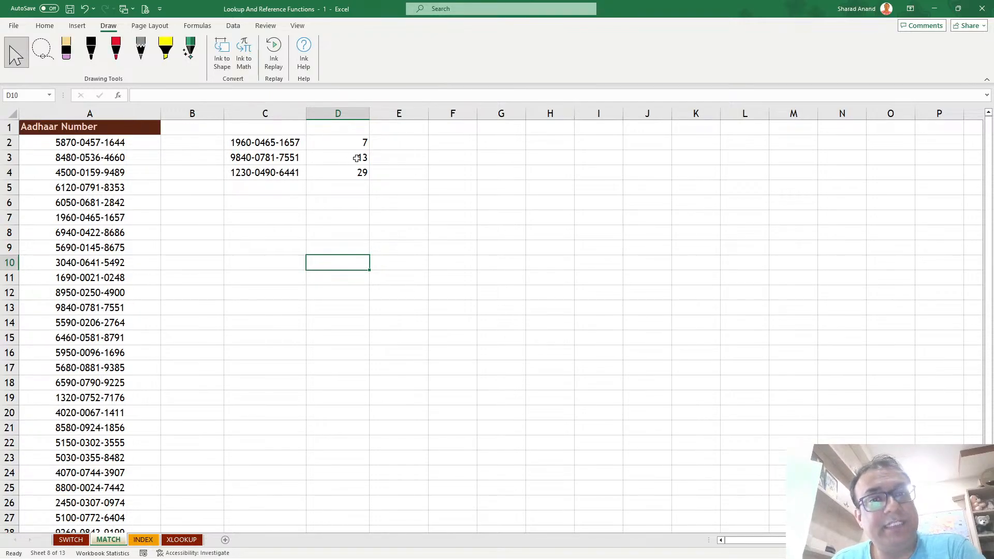
double_click(326, 142)
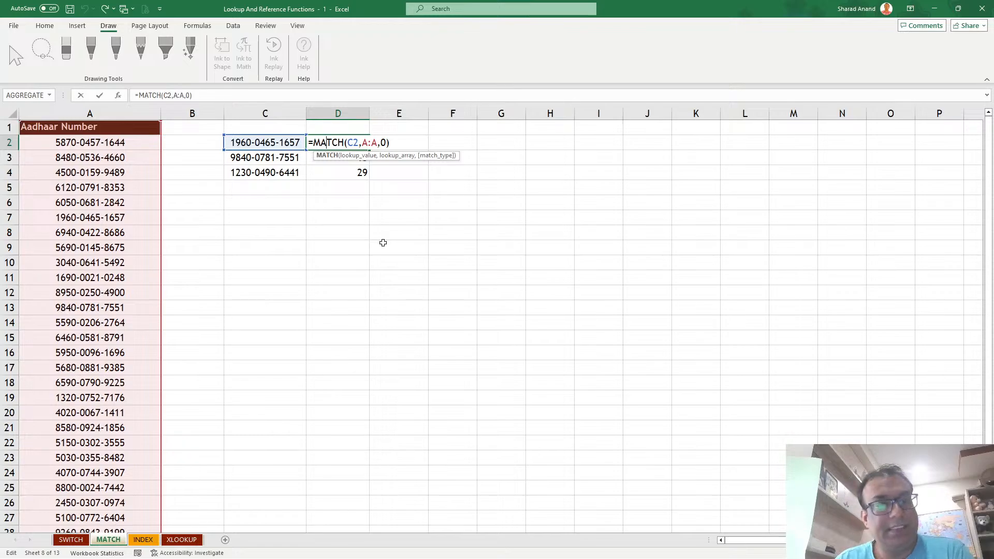
key(Escape)
double_click(334, 141)
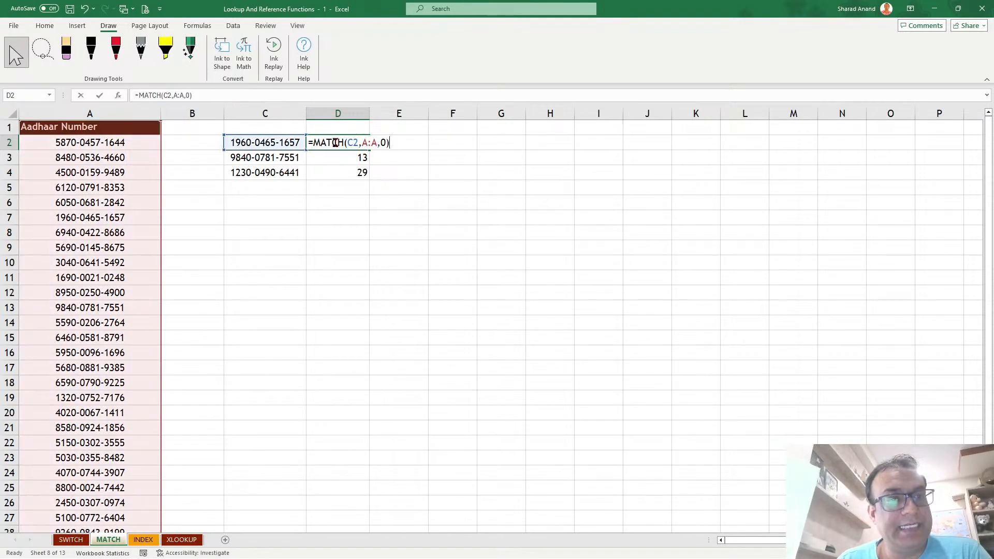
key(Escape)
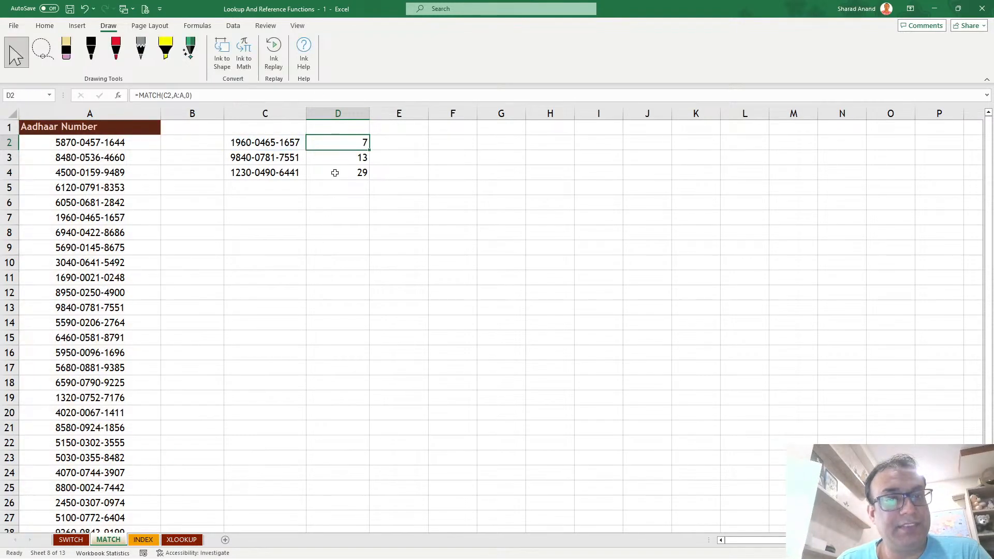
Wrap D2's MATCH formula in INDEX, with A:A as array, MATCH as row number and 1 as column number.
double_click(333, 139)
click(311, 140)
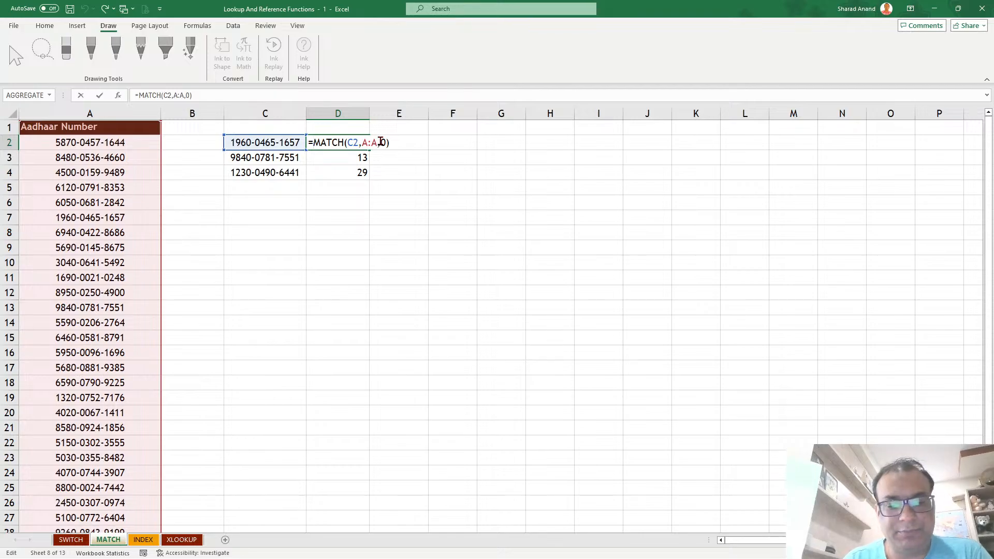
text(INDEX()
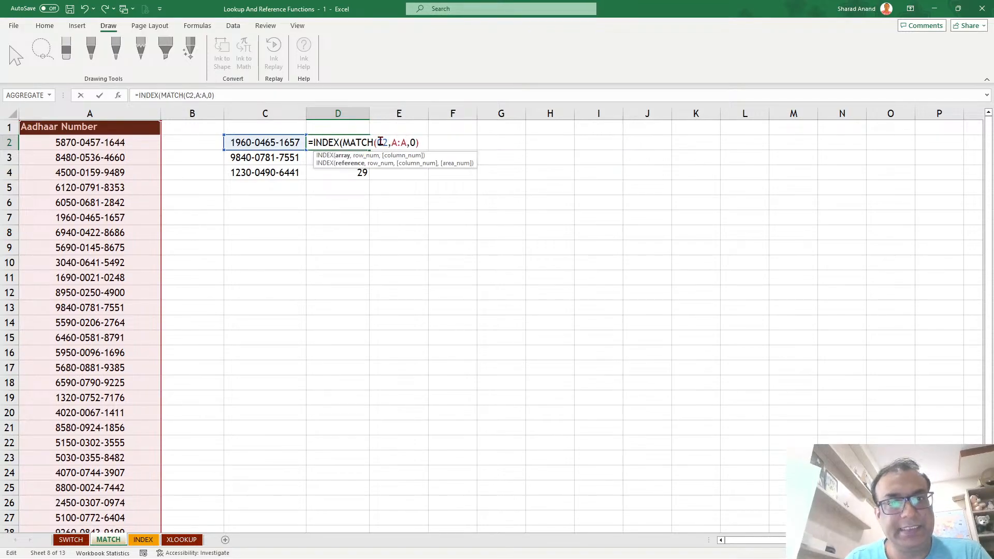
click(111, 112)
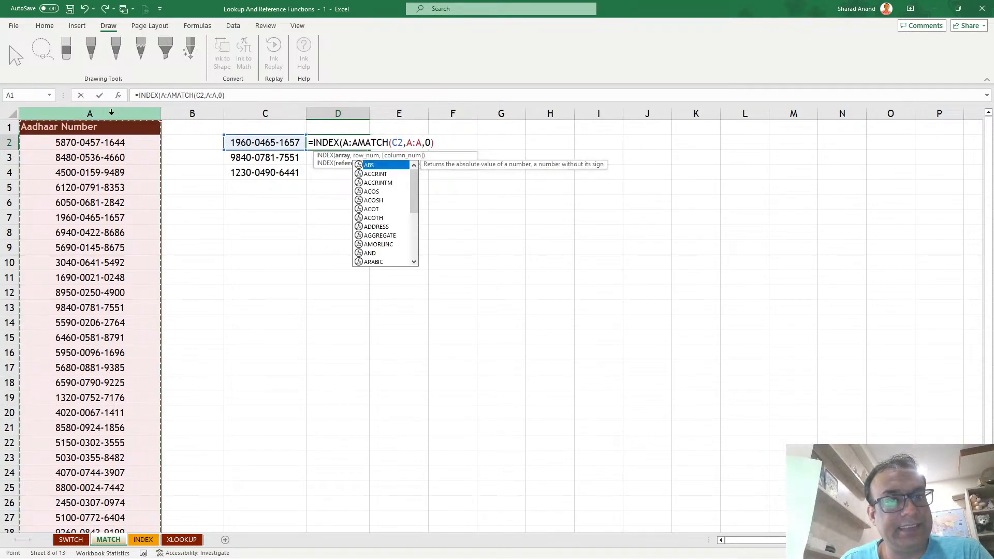
text(,)
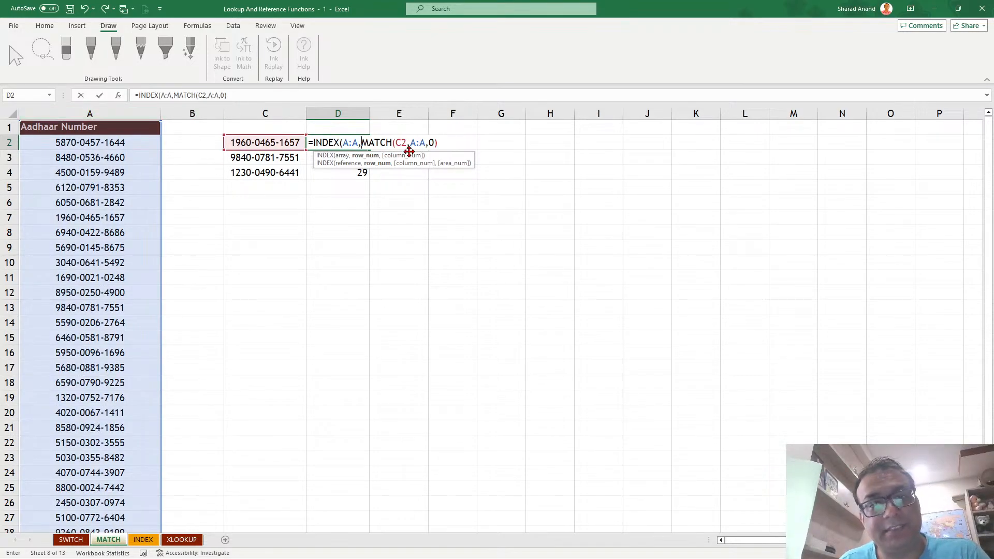
text(,1)
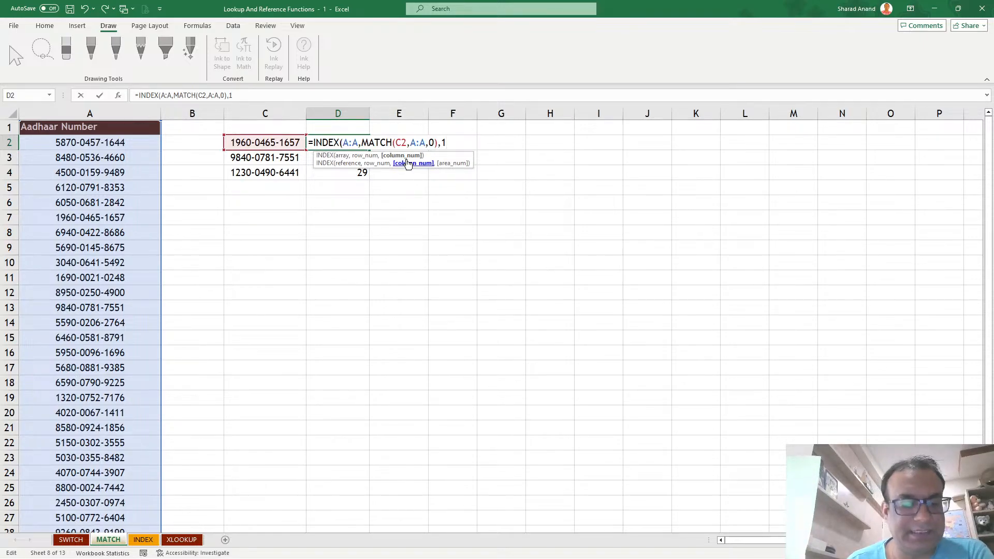
text())
key(Return)
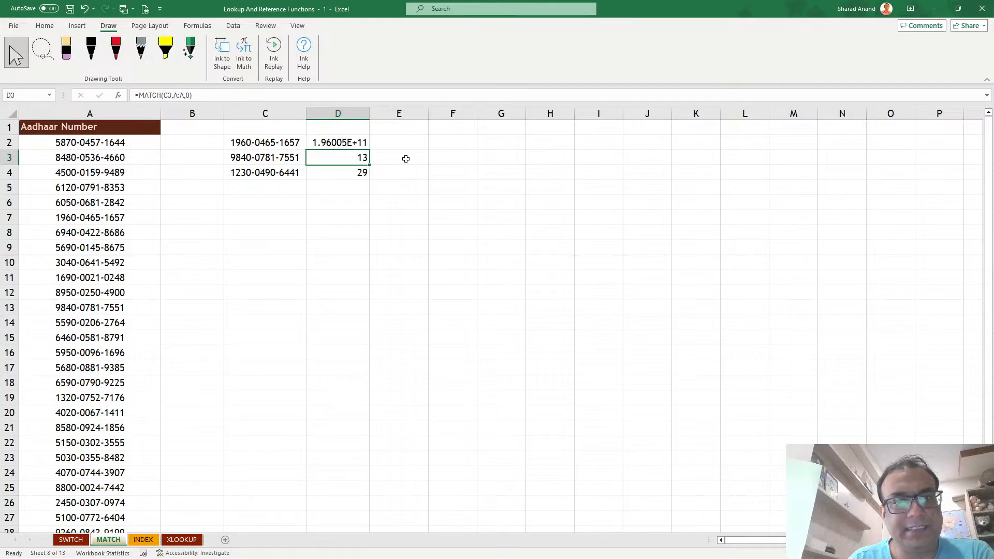
Widen column D and copy C2's number format onto D2:D4.
drag(369, 113, 419, 114)
click(348, 147)
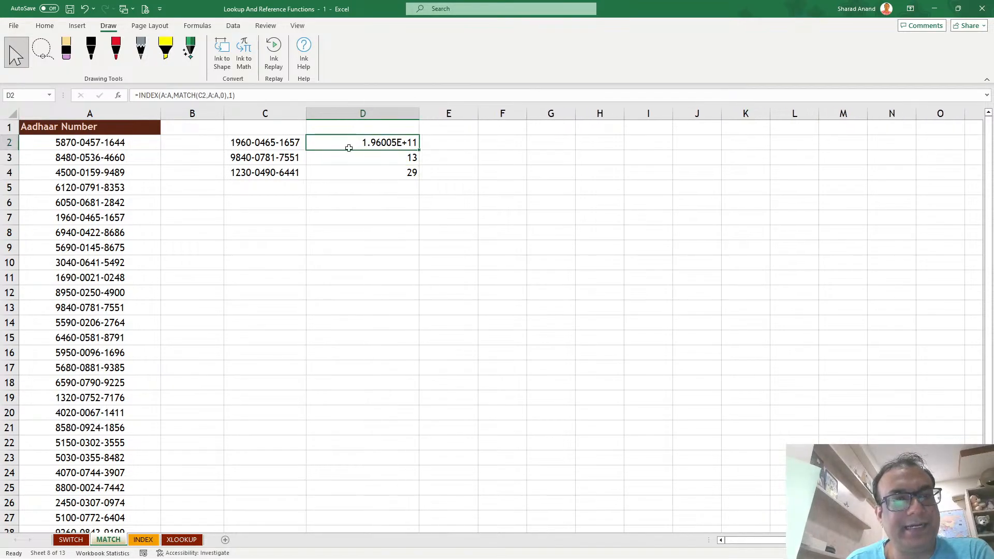
click(277, 142)
click(44, 26)
click(54, 66)
drag(362, 143, 383, 173)
click(440, 227)
Fill D2's INDEX-MATCH formula down to D4 and check the formula in D2.
click(411, 146)
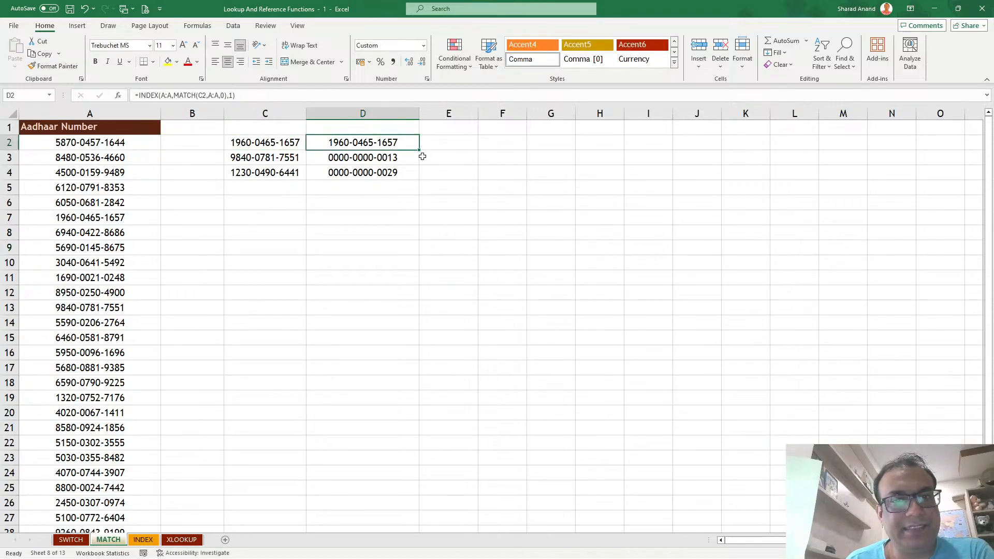
drag(421, 152, 417, 181)
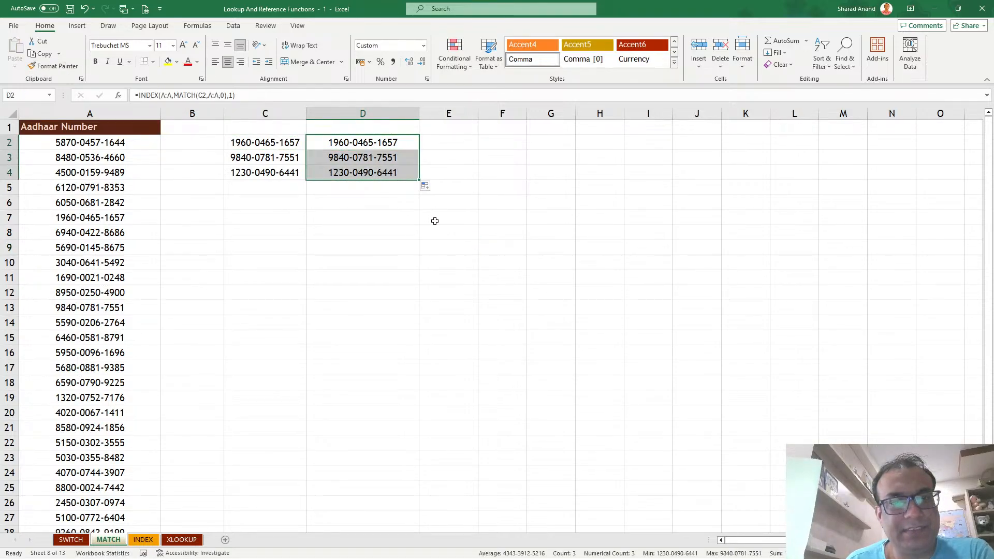
click(391, 237)
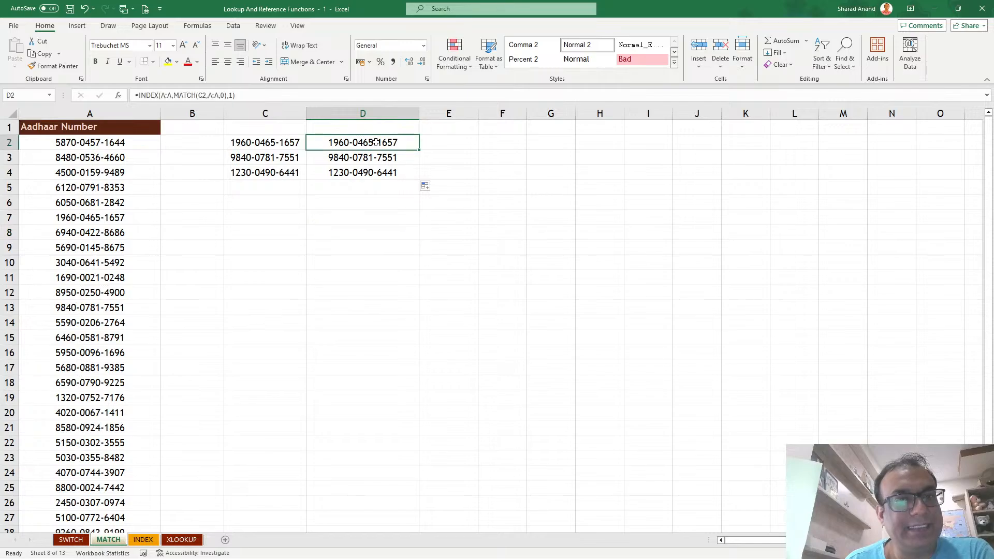
double_click(376, 143)
key(Escape)
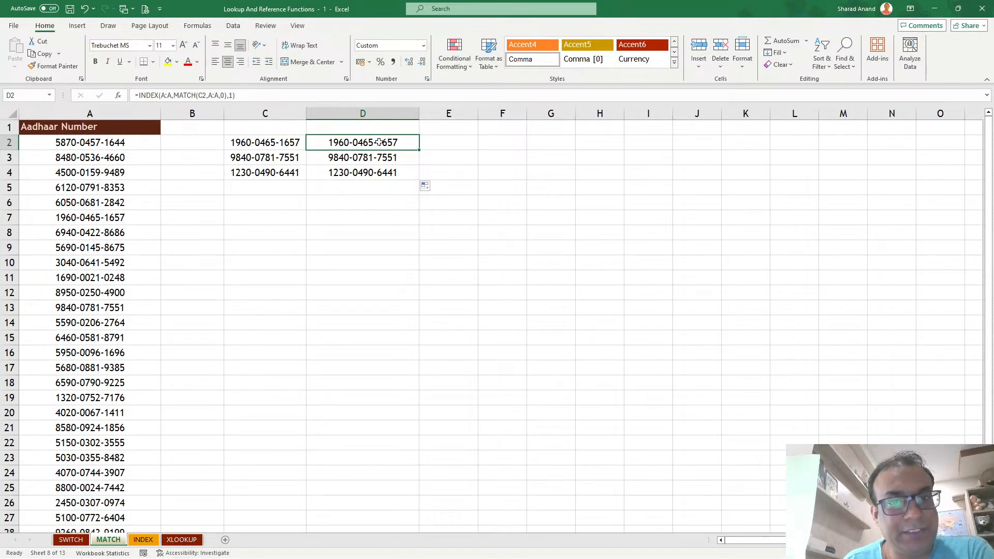
Turn D4's formula into visible text and widen column D to fit it.
double_click(357, 172)
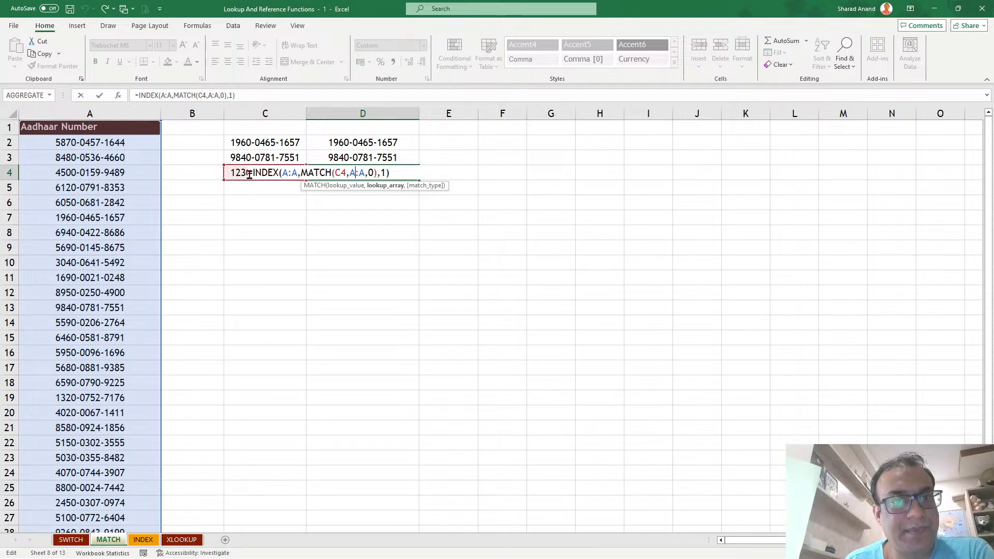
click(357, 210)
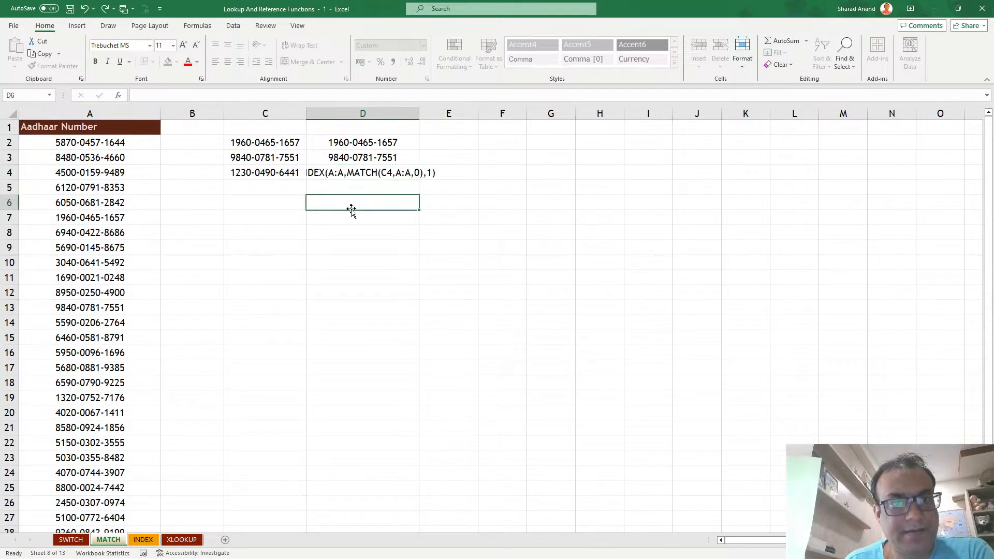
drag(421, 113, 515, 112)
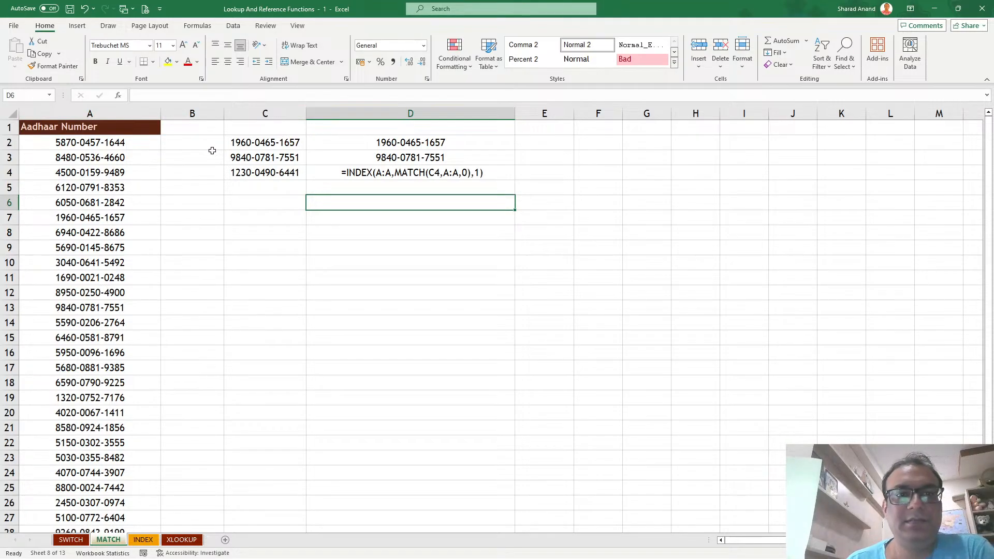
Insert a blank column before column C and enter the header Name in B1.
click(190, 141)
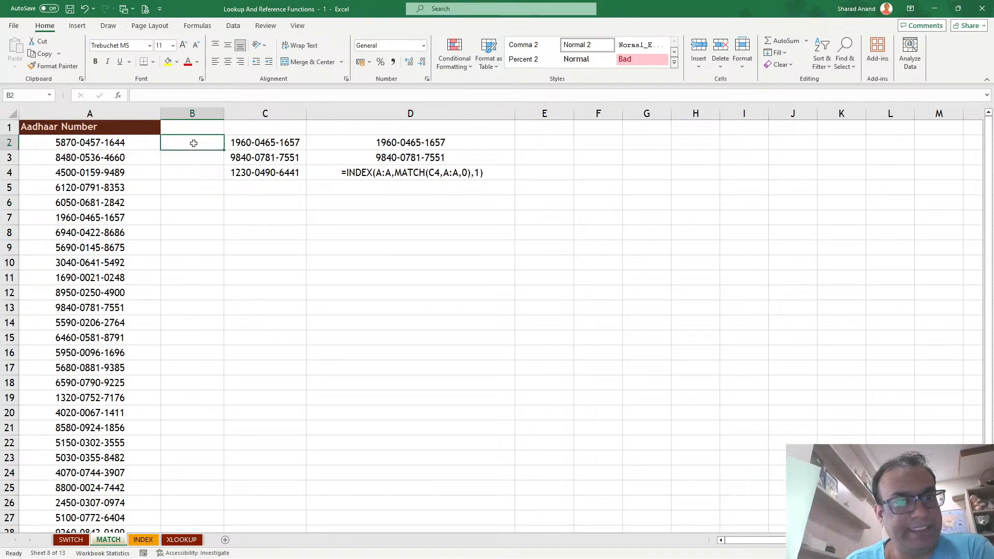
click(250, 116)
right_click(251, 117)
click(288, 235)
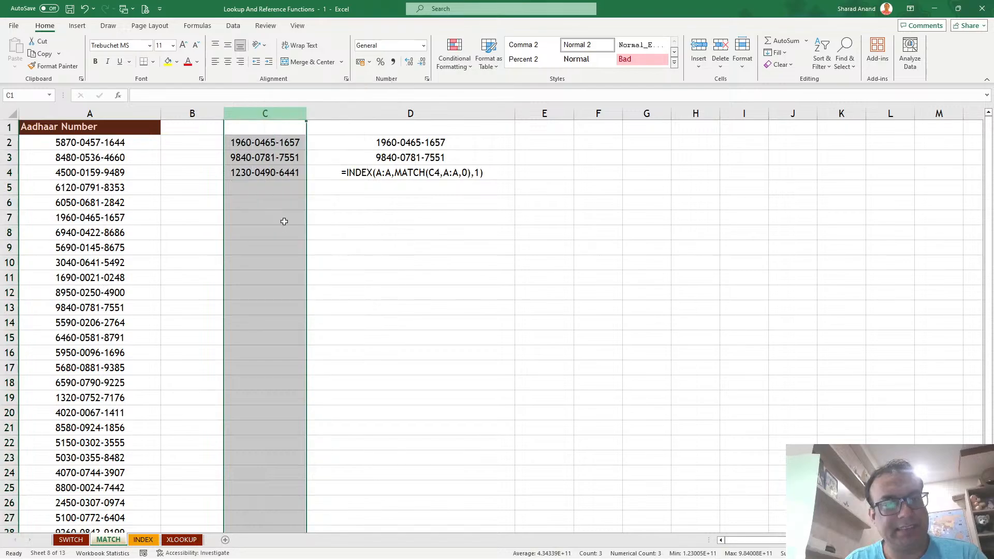
key(ctrl+shift+equal)
click(193, 126)
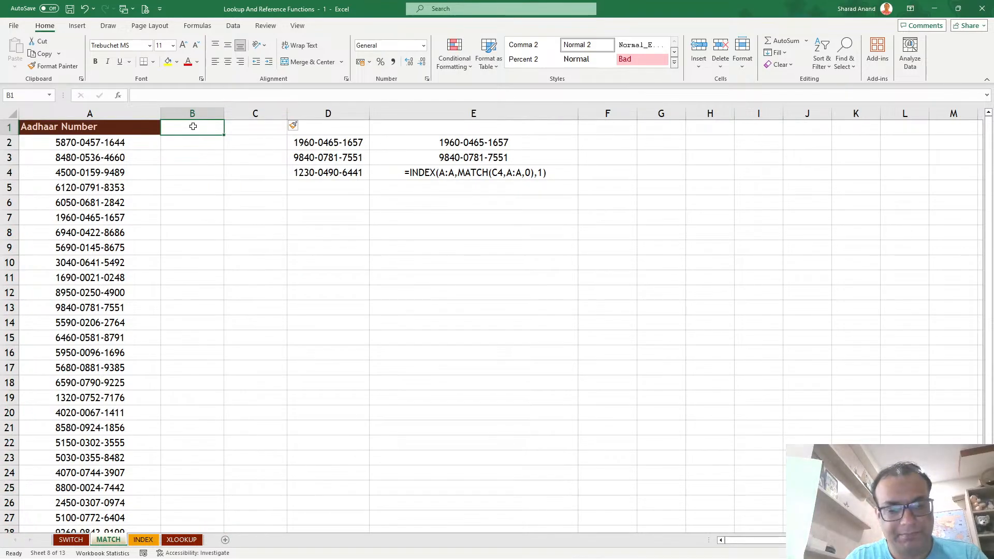
text(Name)
key(Return)
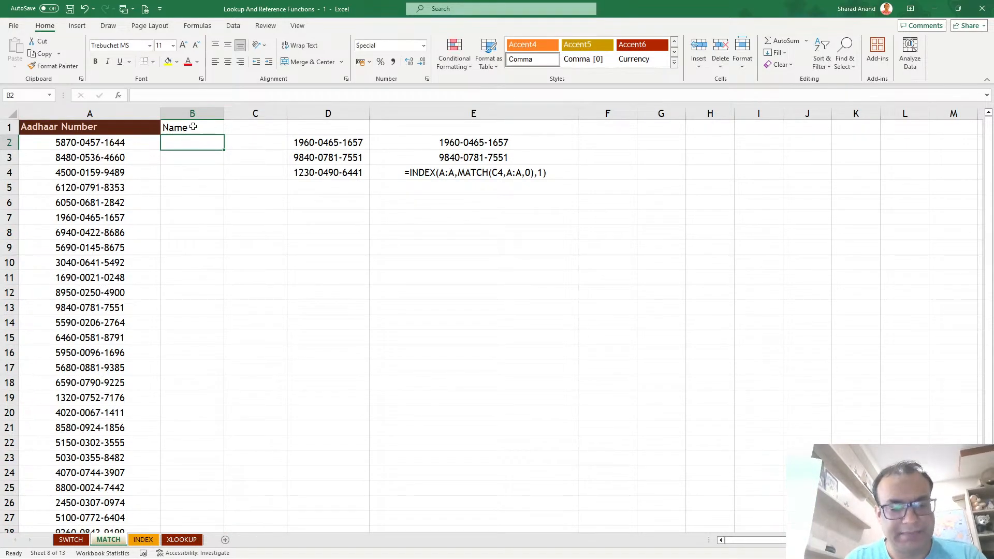
Enter ABC in B2 and DEF in B3, and fill the pair down the Name column.
text(ABC)
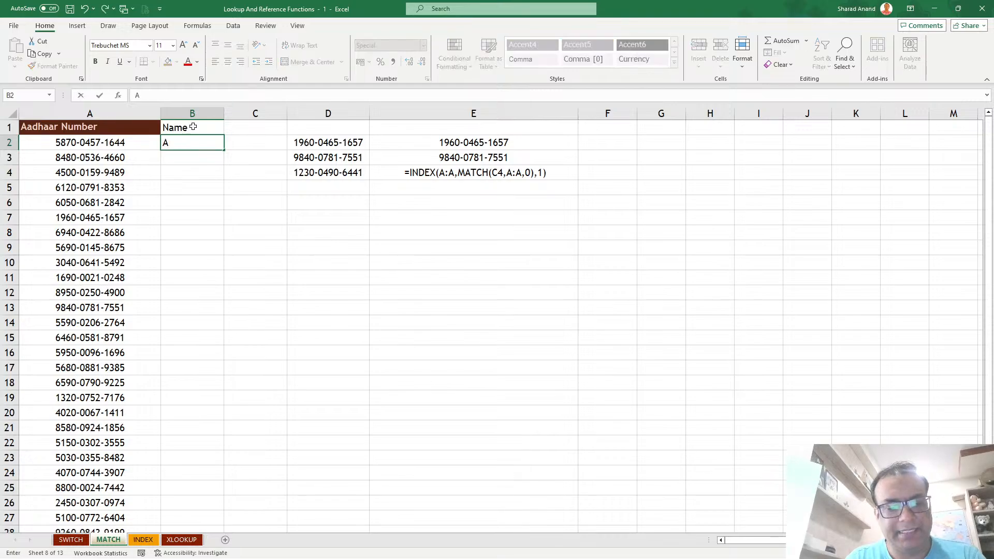
key(Return)
text(DEF)
key(Return)
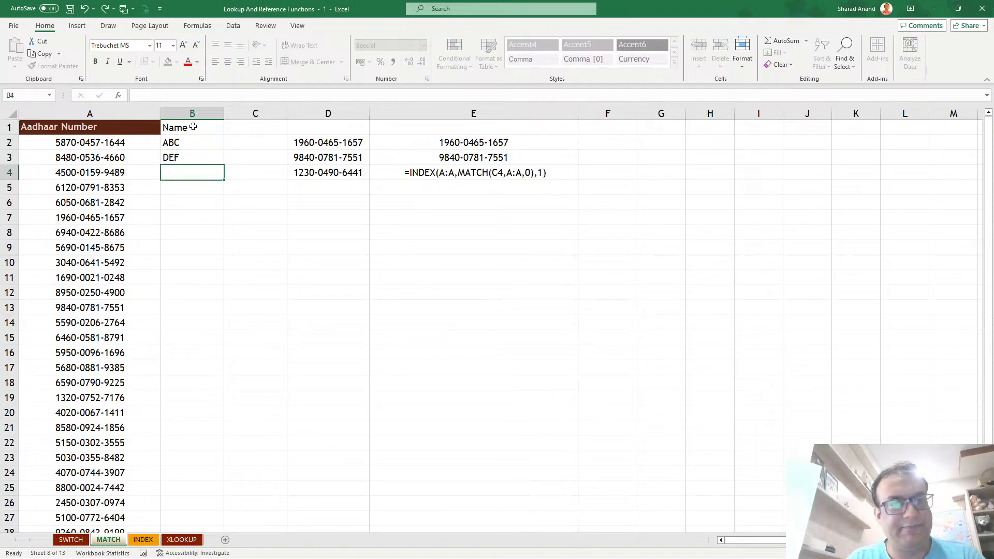
drag(189, 142, 224, 166)
double_click(225, 165)
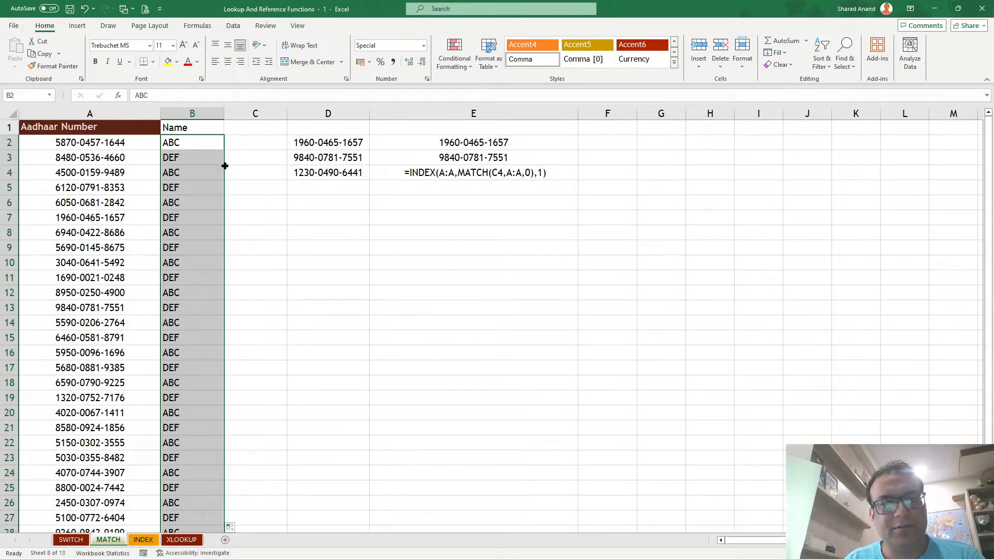
Replace B2:B4 with A, B and C, and fill them down the Name column as copied cells.
click(195, 144)
double_click(195, 144)
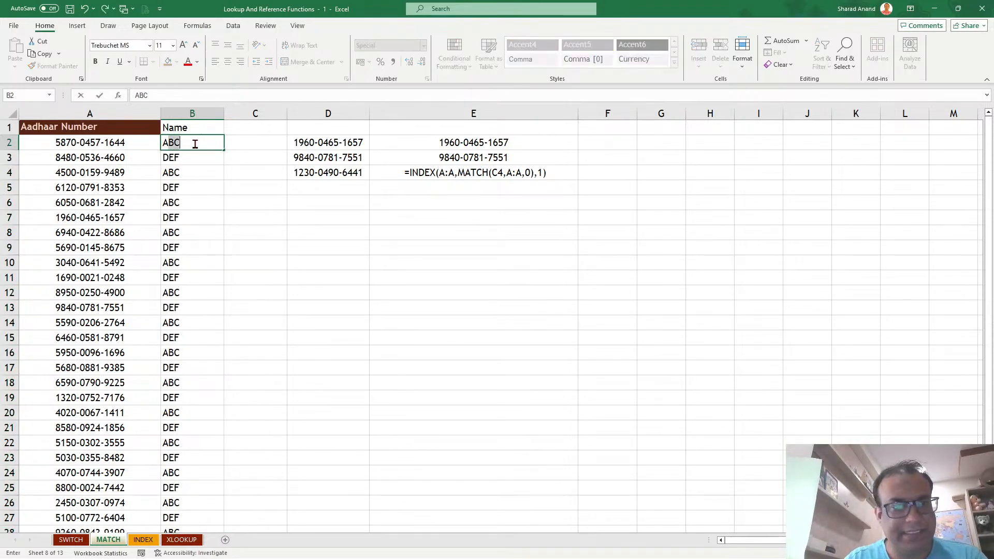
key(BackSpace)
key(Return)
text(B)
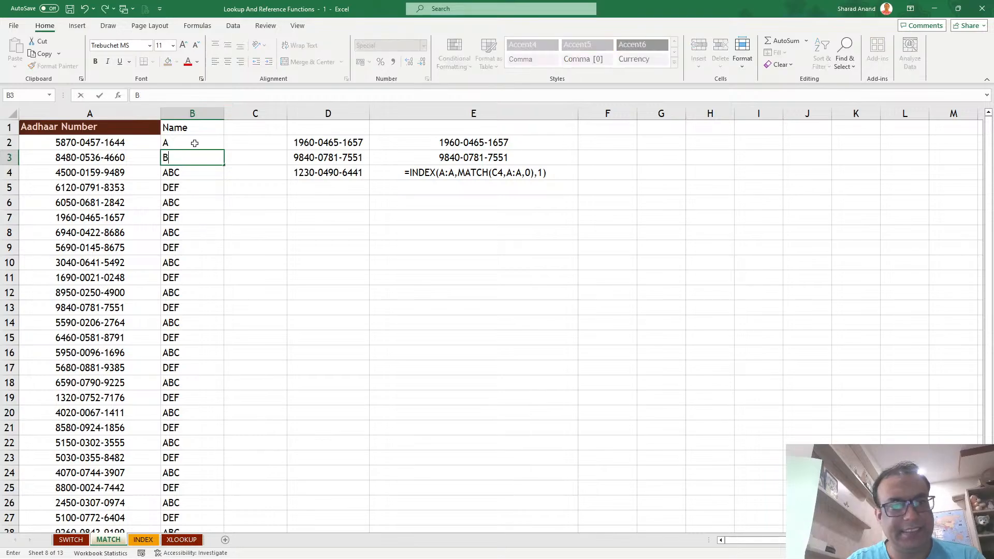
key(Return)
text(C)
key(Return)
drag(194, 143, 195, 175)
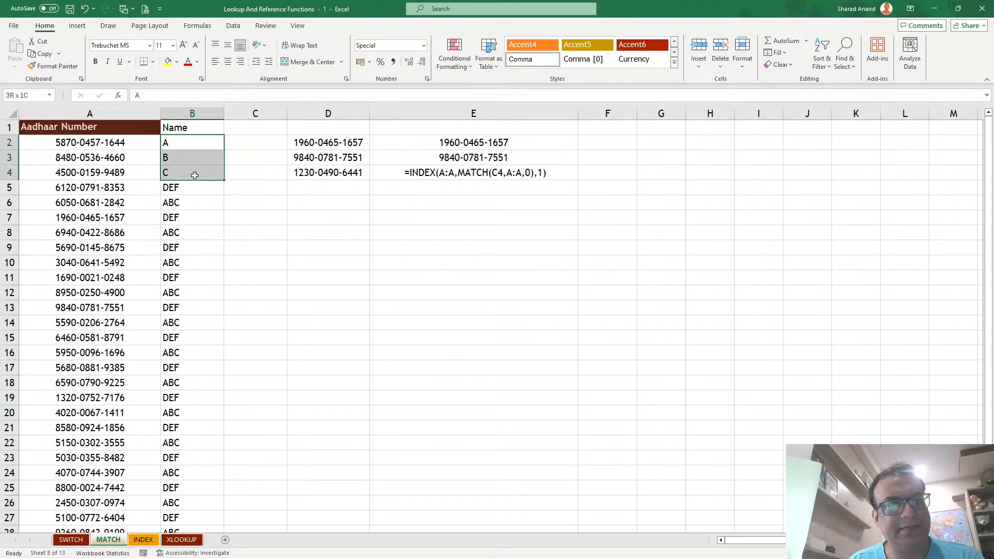
double_click(224, 179)
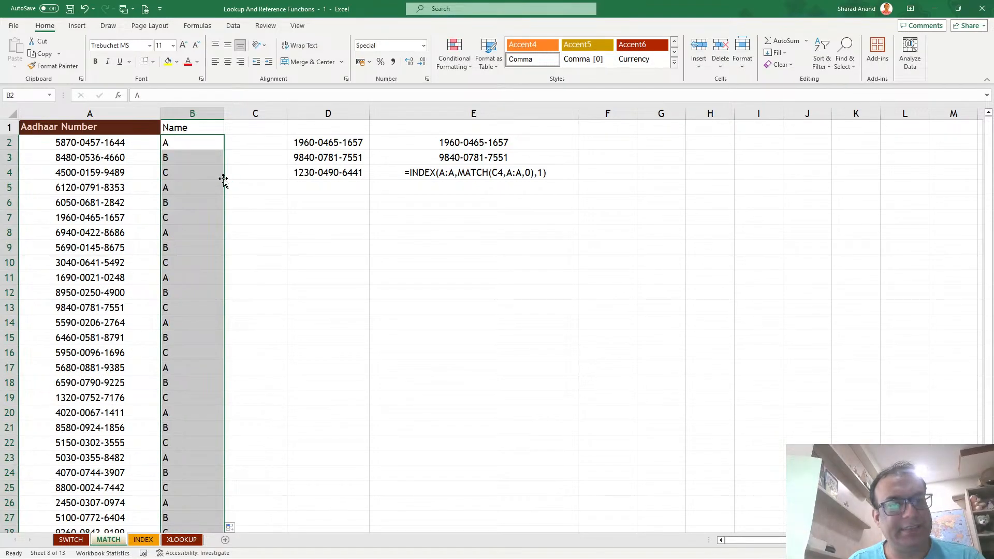
click(231, 526)
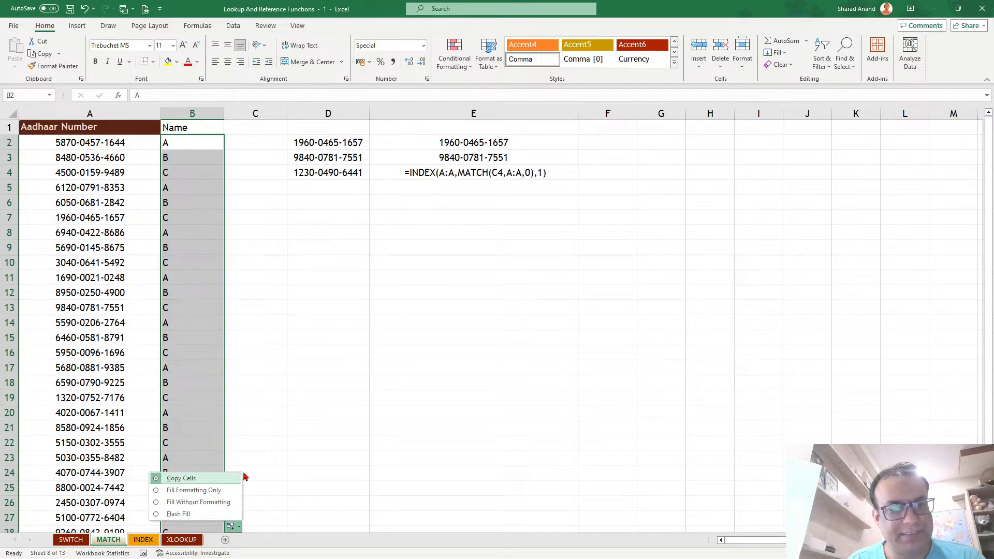
click(318, 338)
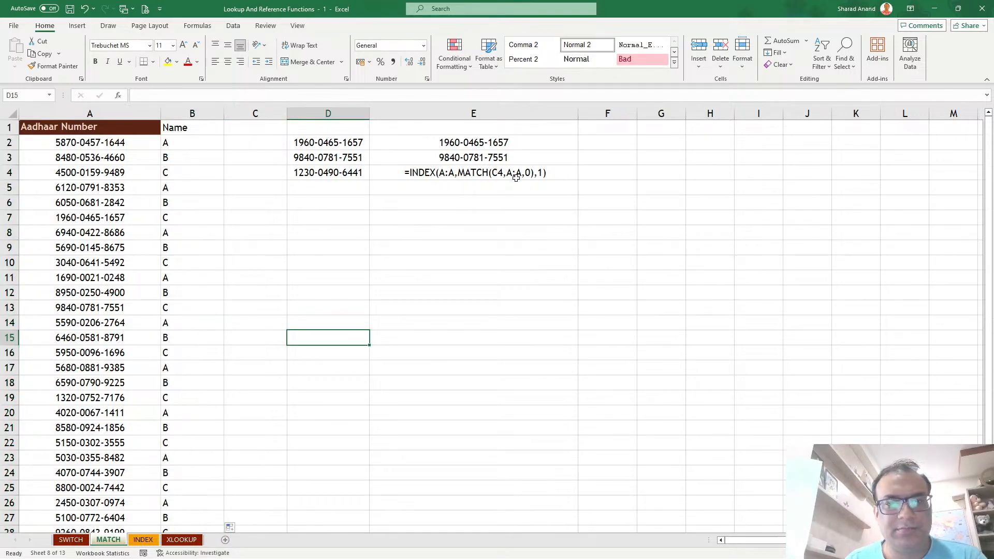
Change E2's formula to =INDEX(A:B,MATCH(D2,A:A,0),2) so it returns the name for the Aadhaar number in D2.
click(455, 142)
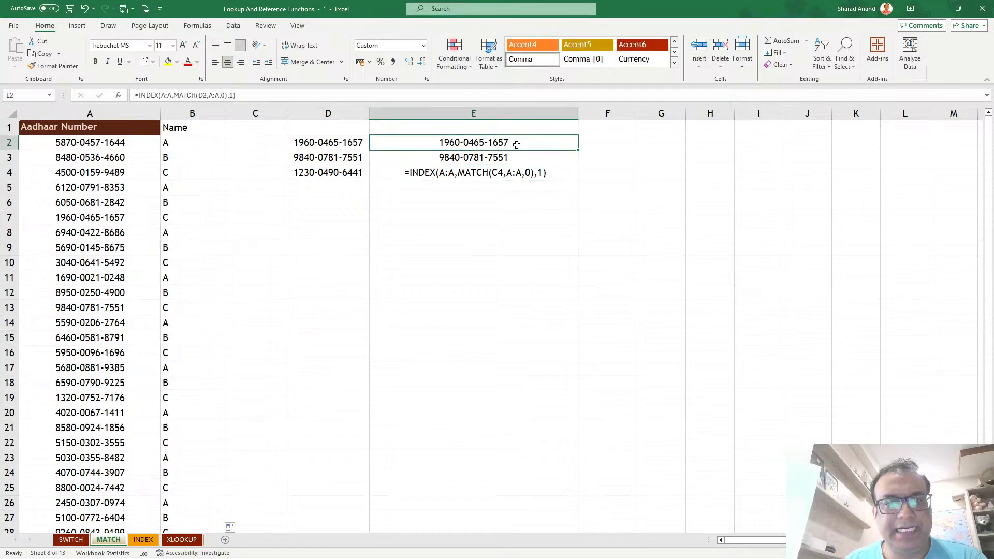
double_click(455, 141)
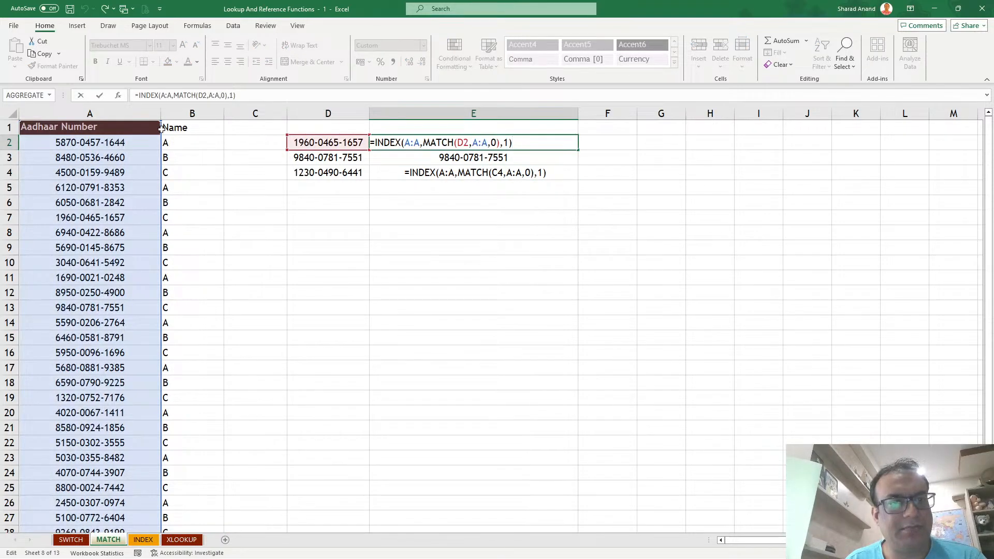
click(412, 141)
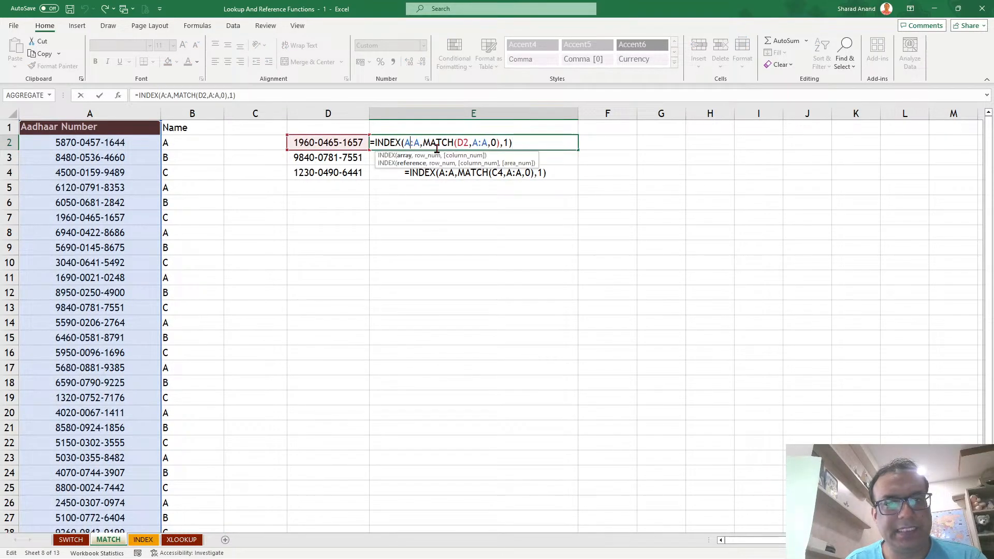
click(481, 142)
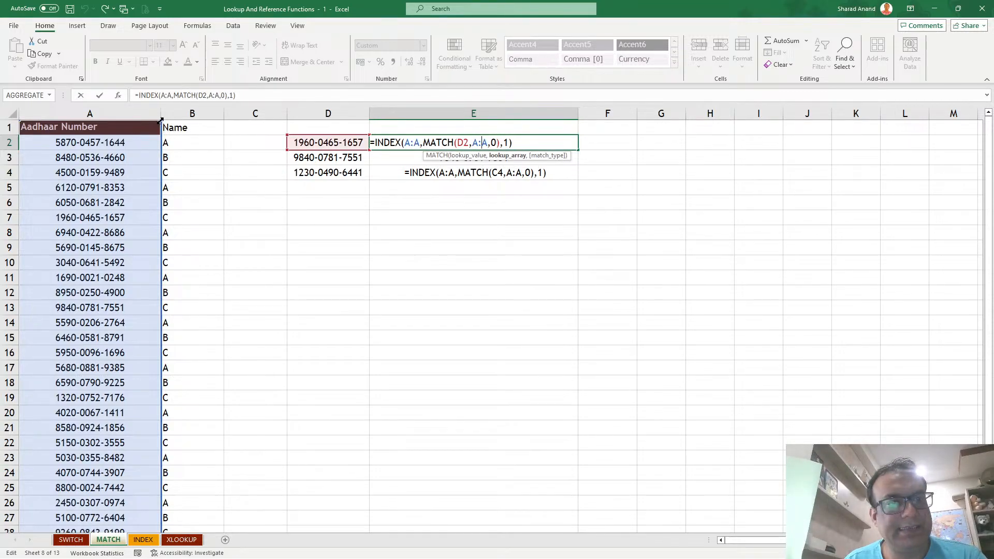
drag(170, 120, 206, 123)
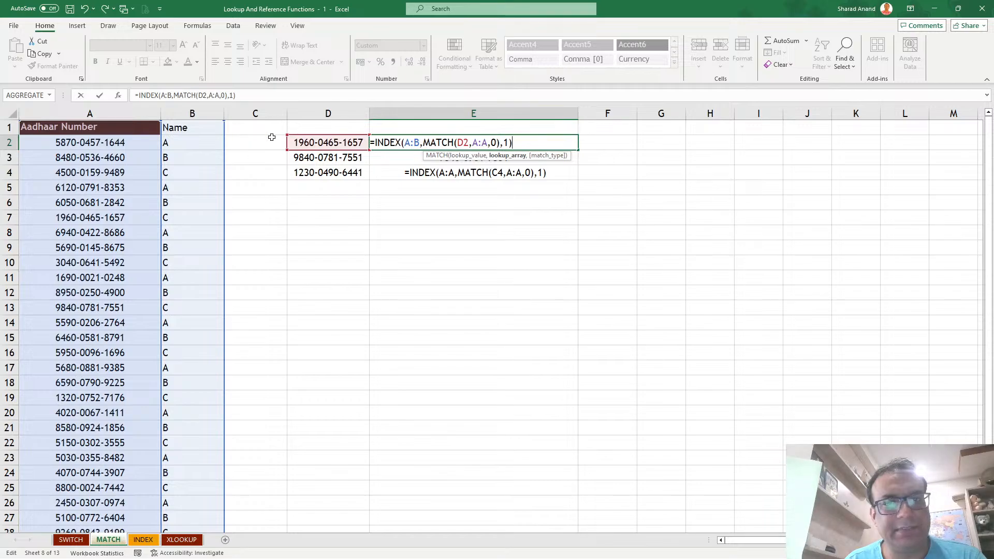
click(523, 144)
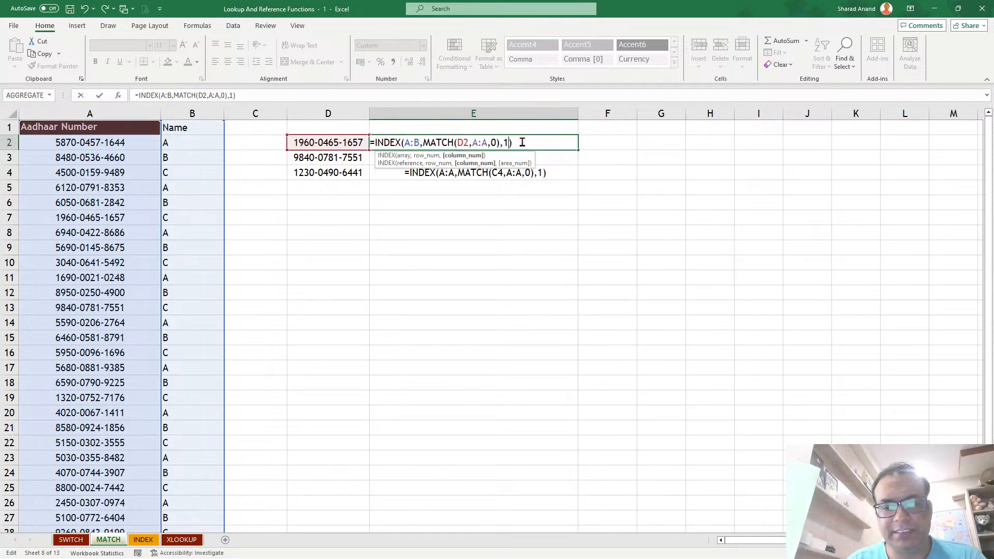
key(Return)
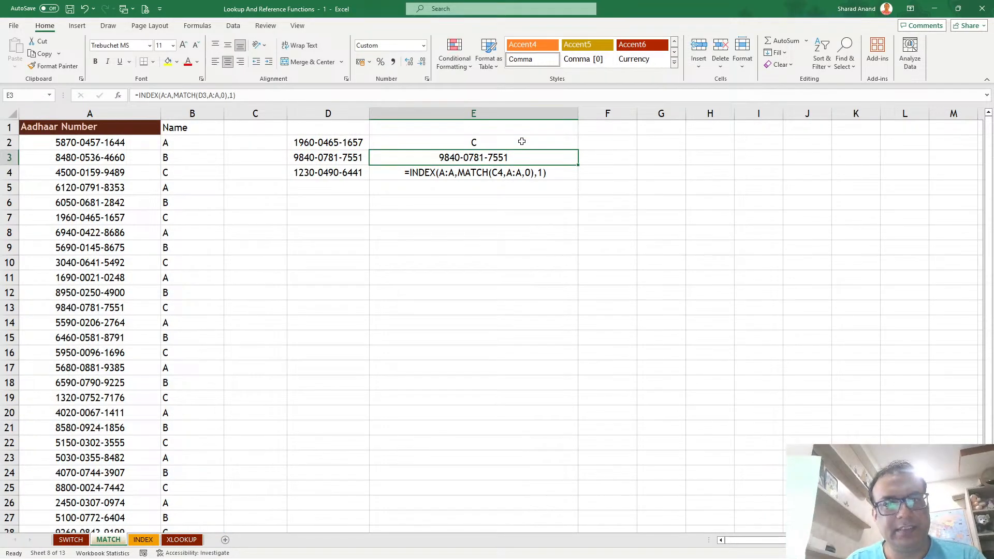
Fill E2's revised formula down through E4, replacing the old formulas for the other two Aadhaar numbers.
click(521, 141)
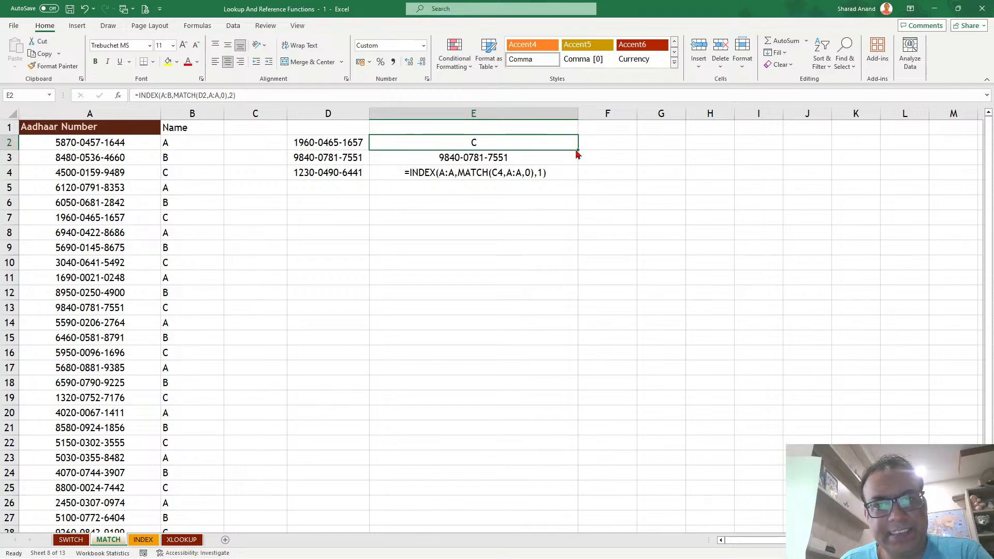
drag(577, 149, 575, 161)
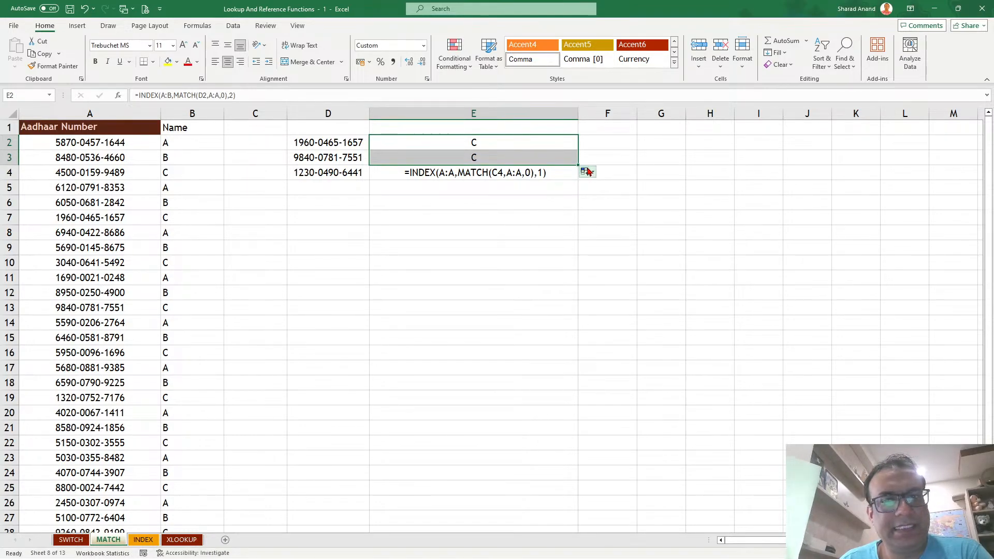
drag(579, 165, 579, 181)
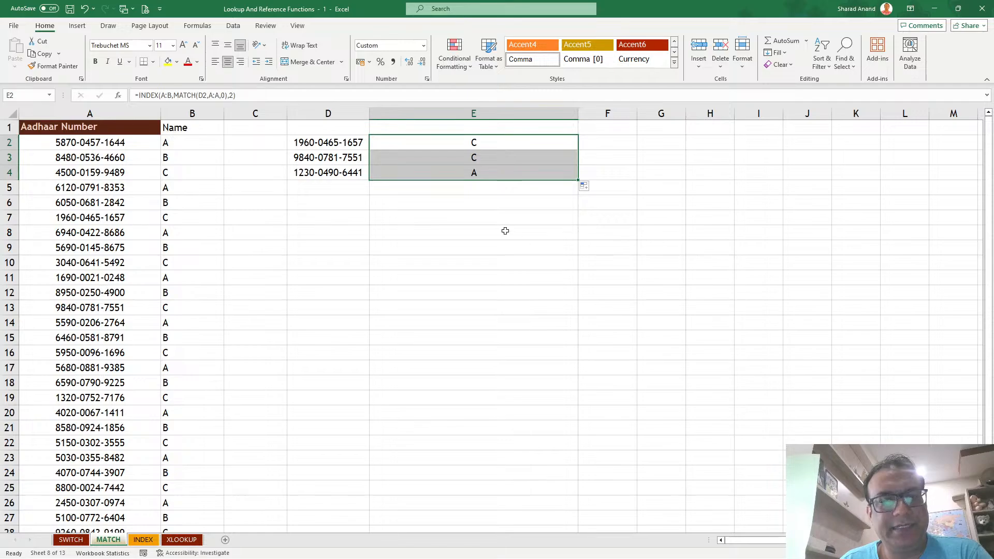
click(505, 231)
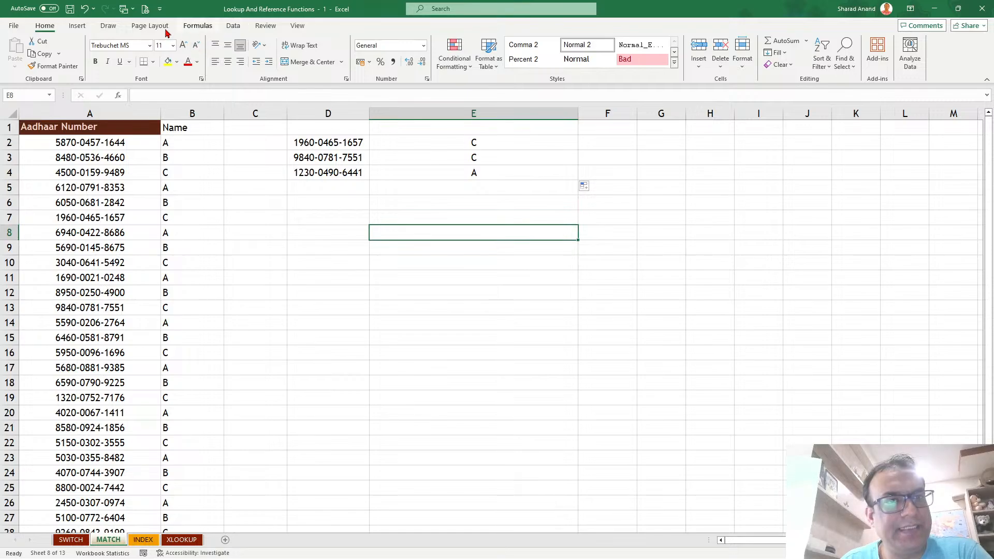
Circle the Aadhaar number in D2 in red ink and draw a line from it to the matching name in B7.
click(109, 25)
click(114, 52)
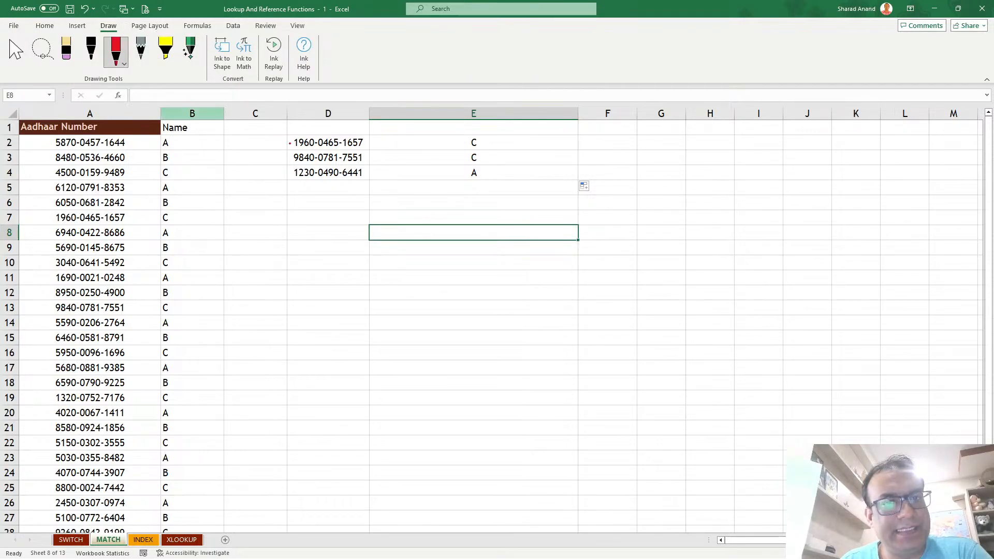
mouse_move(313, 151)
mouse_down()
mouse_move(308, 129)
mouse_move(224, 195)
mouse_move(222, 231)
mouse_move(192, 219)
mouse_up()
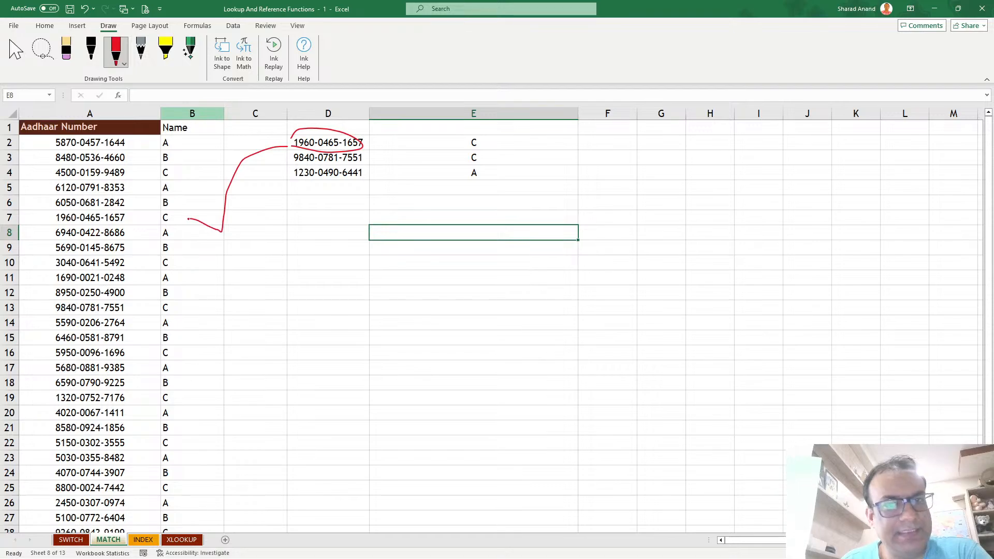
Select and delete the red ink line that connects D2 to B7.
click(44, 25)
click(108, 26)
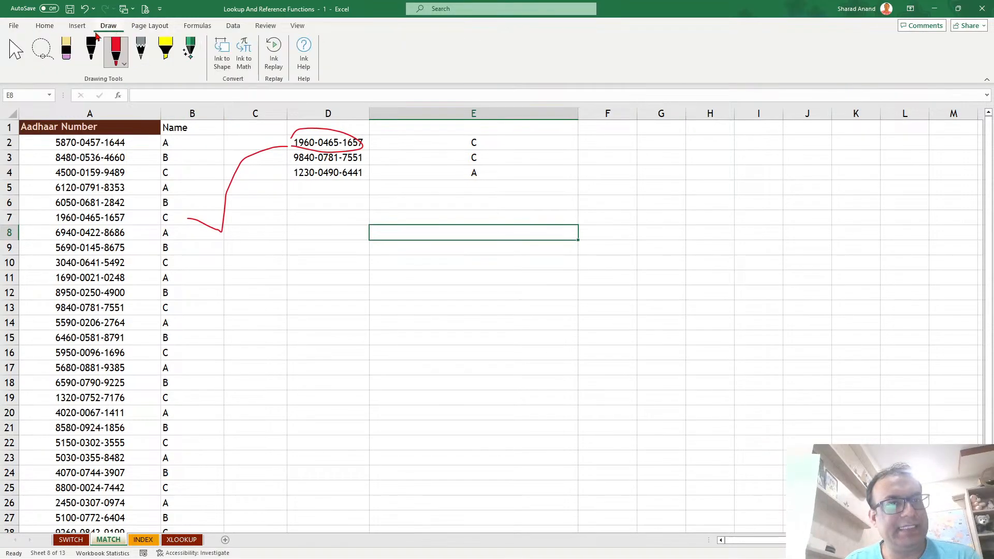
click(15, 50)
click(188, 219)
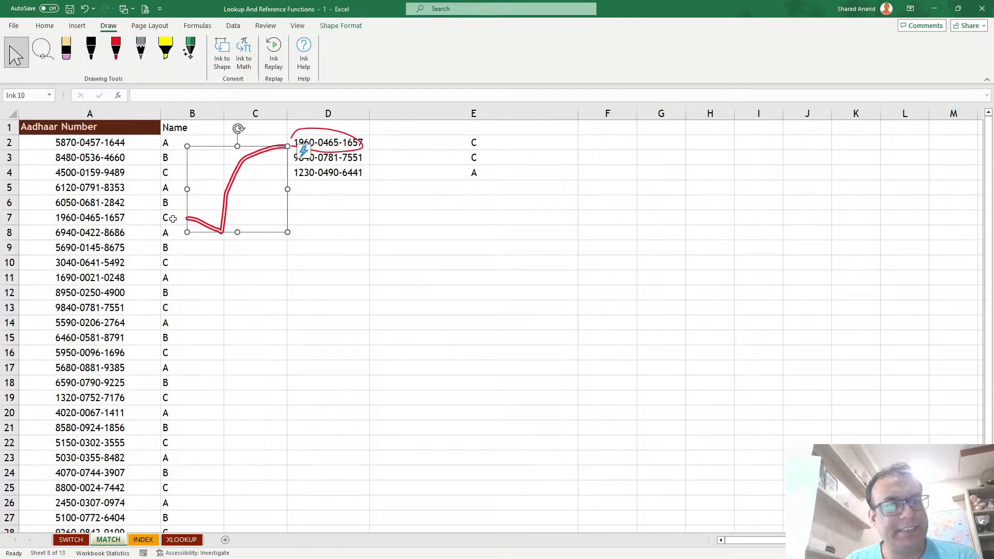
key(Delete)
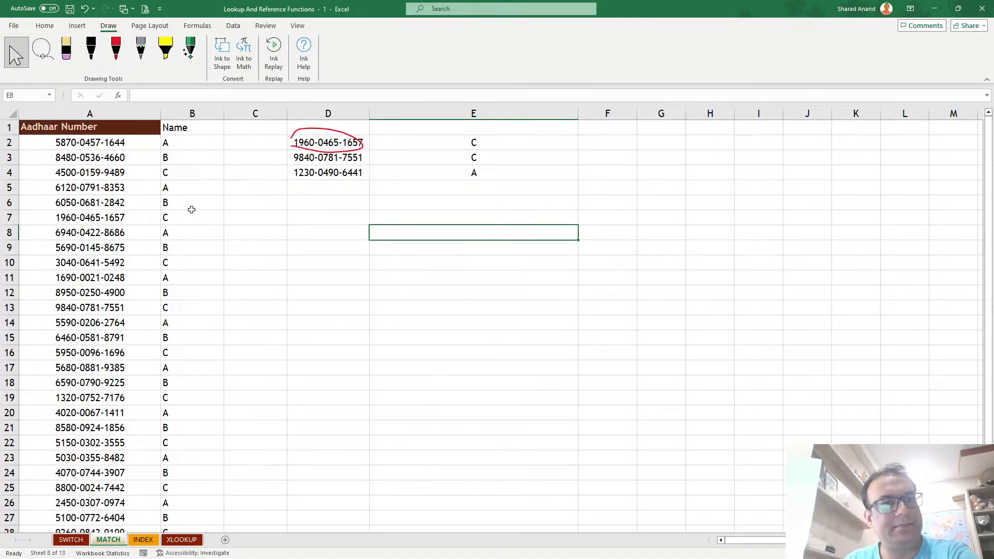
Replace the entry in B7 with a person's first name to test the lookup in E2.
click(193, 187)
click(192, 215)
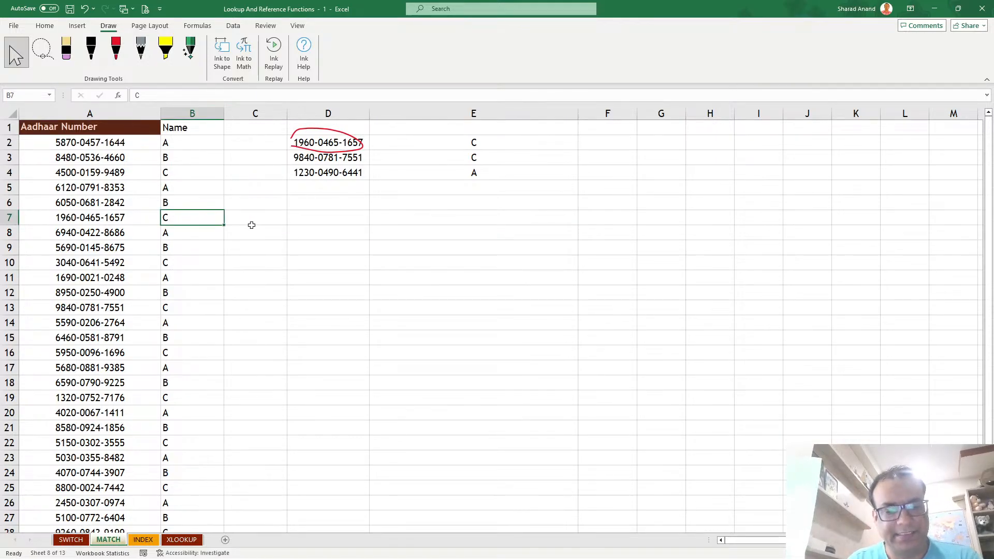
text(Sharad)
key(Return)
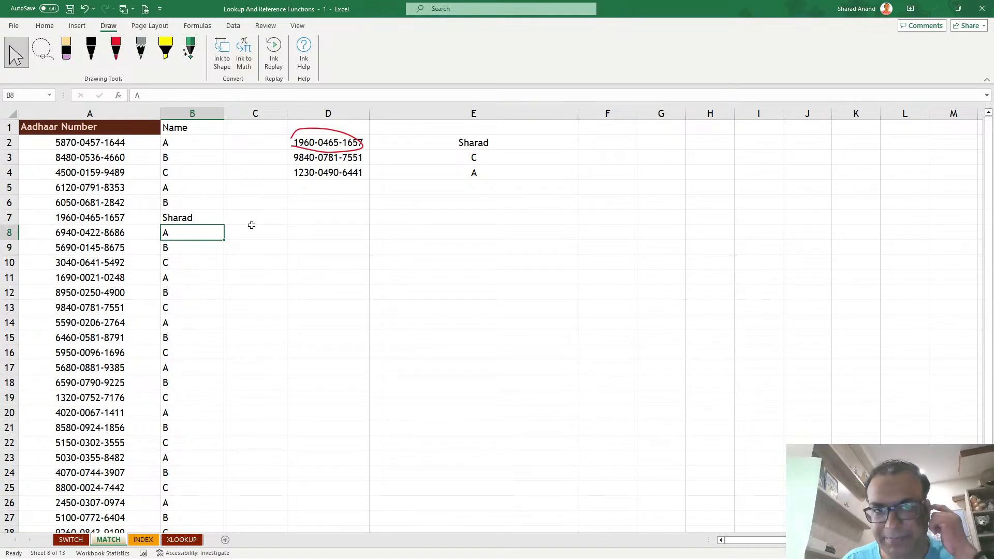
Remove the red ink circle around the Aadhaar number in D2.
click(331, 133)
key(Delete)
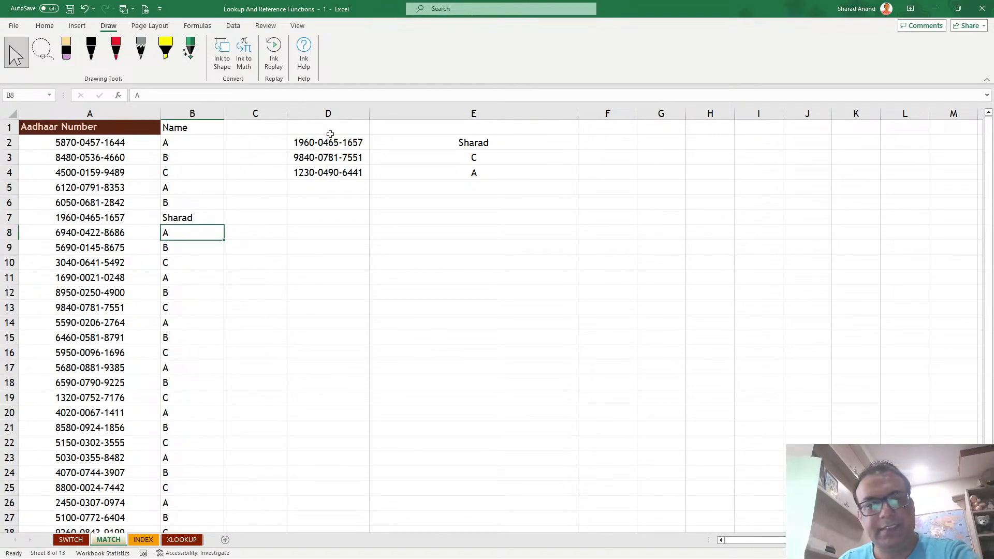
key(ctrl+z)
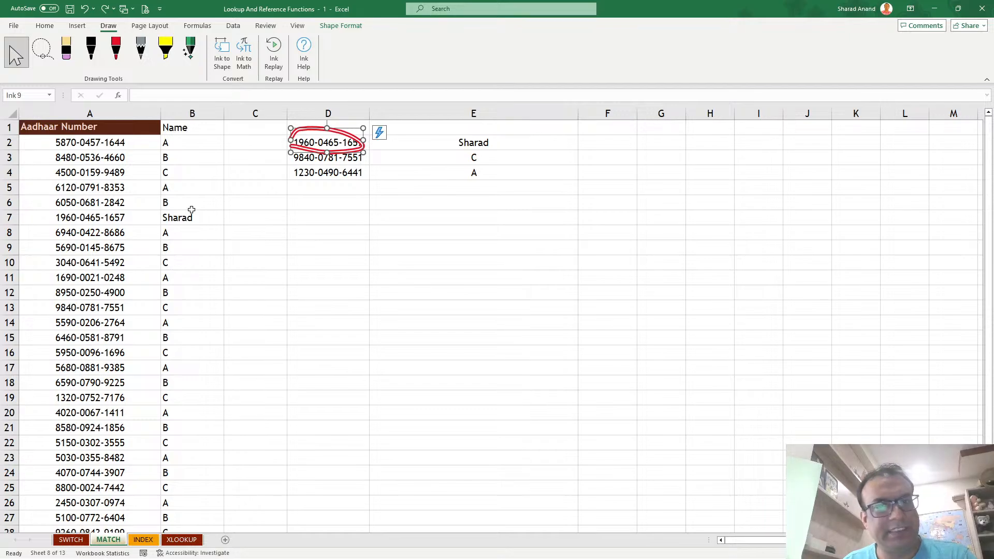
key(Delete)
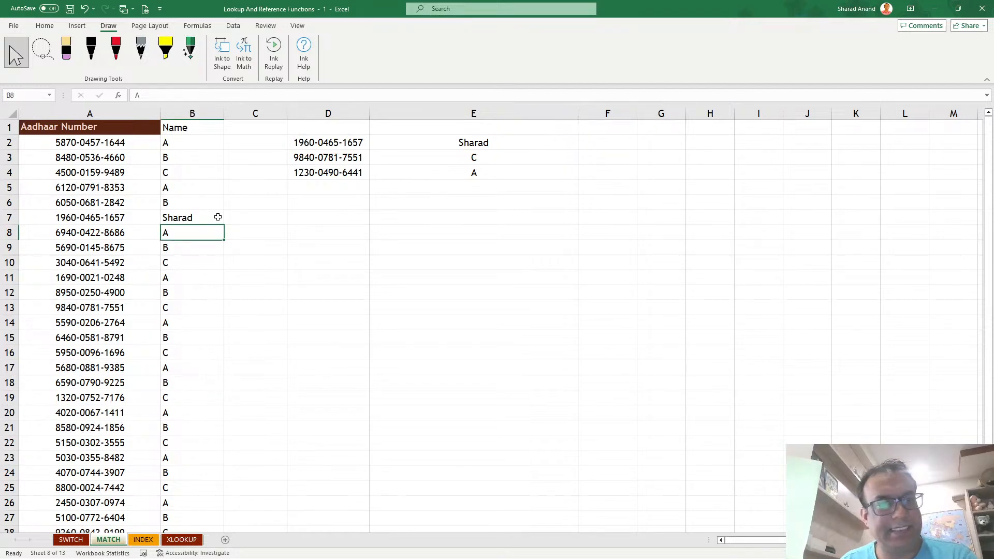
Restore the entry in B7 of the Name column to C.
click(214, 217)
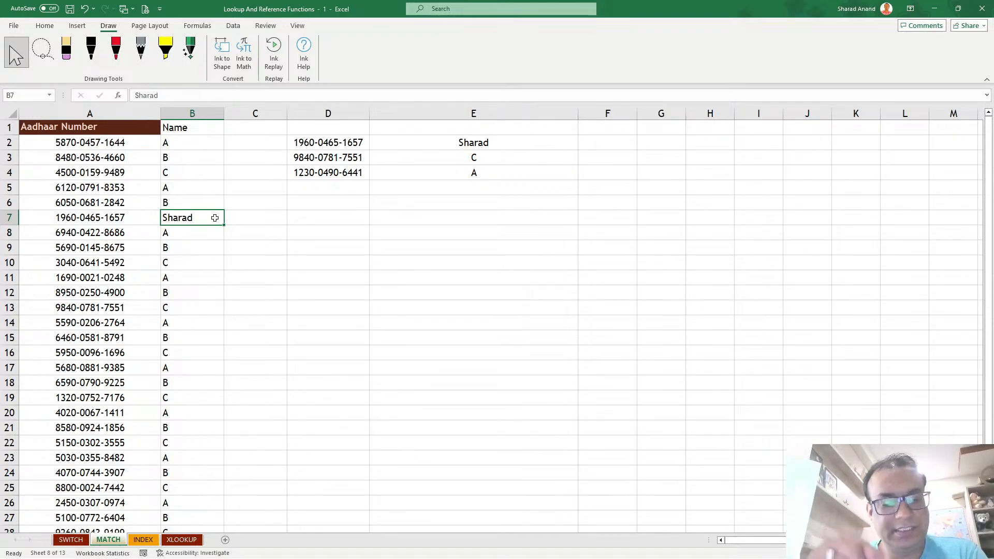
text(C)
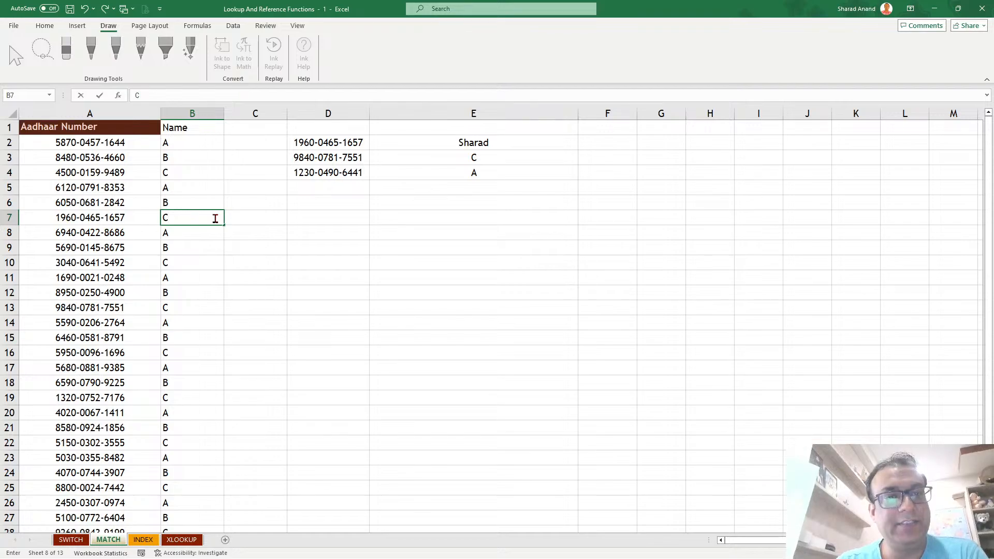
key(Tab)
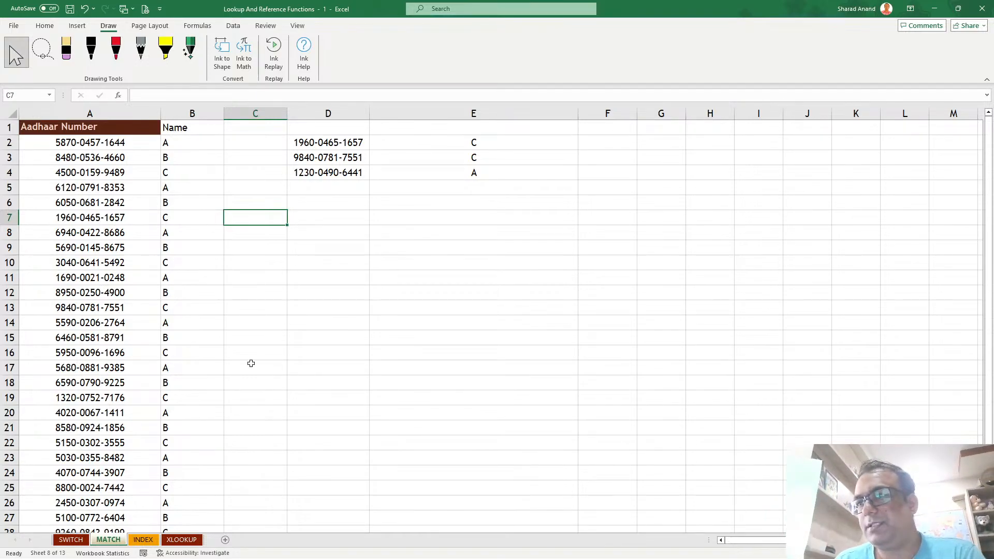
Switch to the XLOOKUP worksheet with the RateTable and the employee rating list.
click(143, 539)
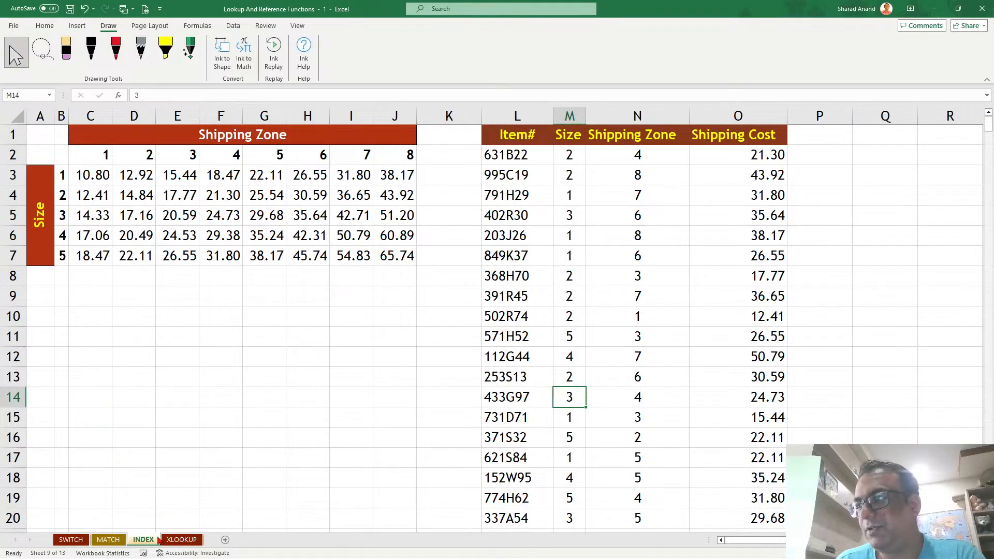
click(181, 539)
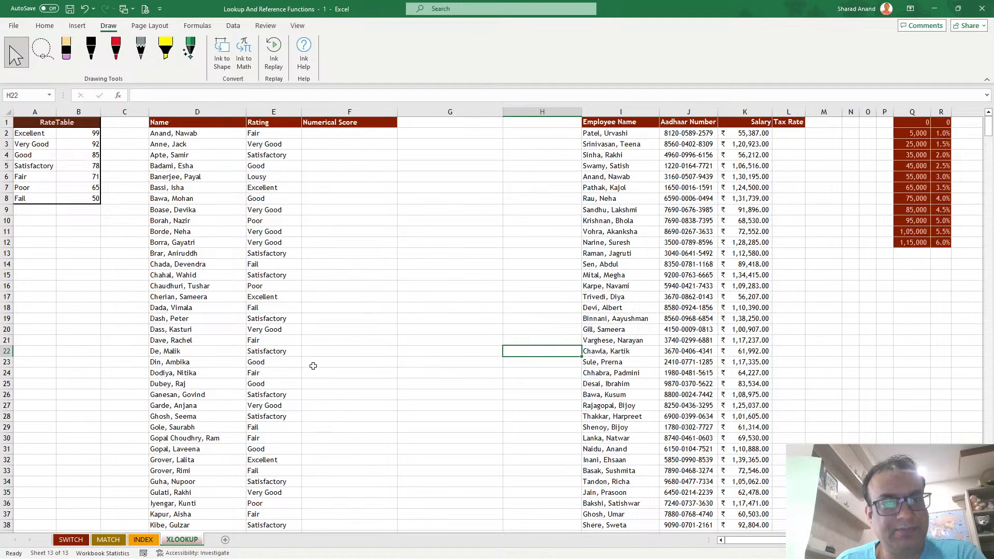
click(310, 287)
click(45, 26)
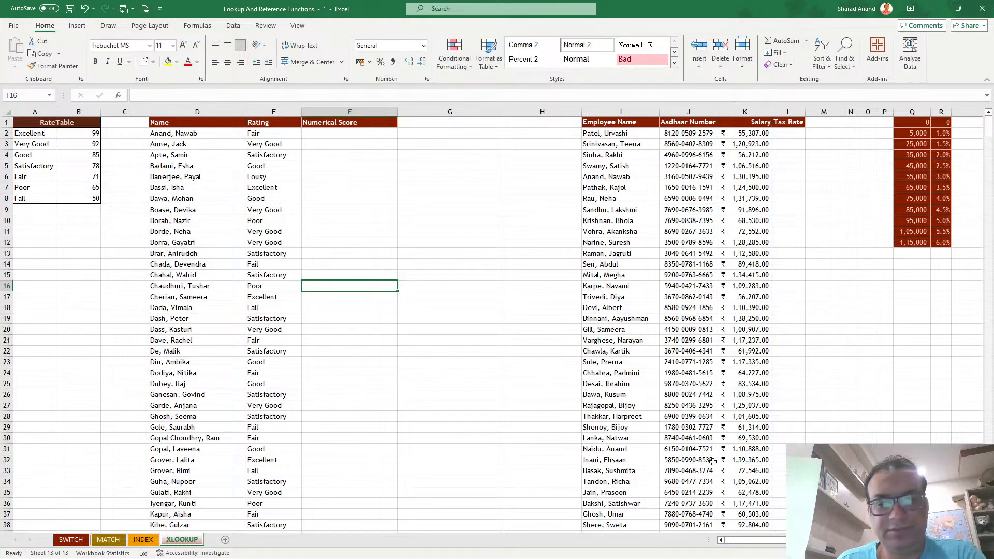
Examine the Name and Rating columns against the RateTable scores, and select F2, the first empty Numerical Score cell.
ctrl+scroll(213, 266, up, 5)
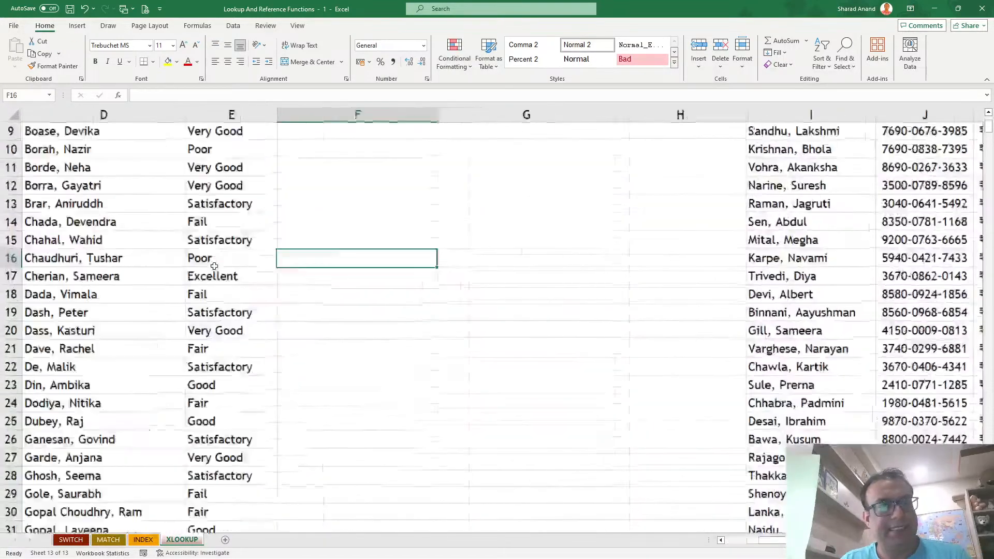
scroll(719, 469, down, 3)
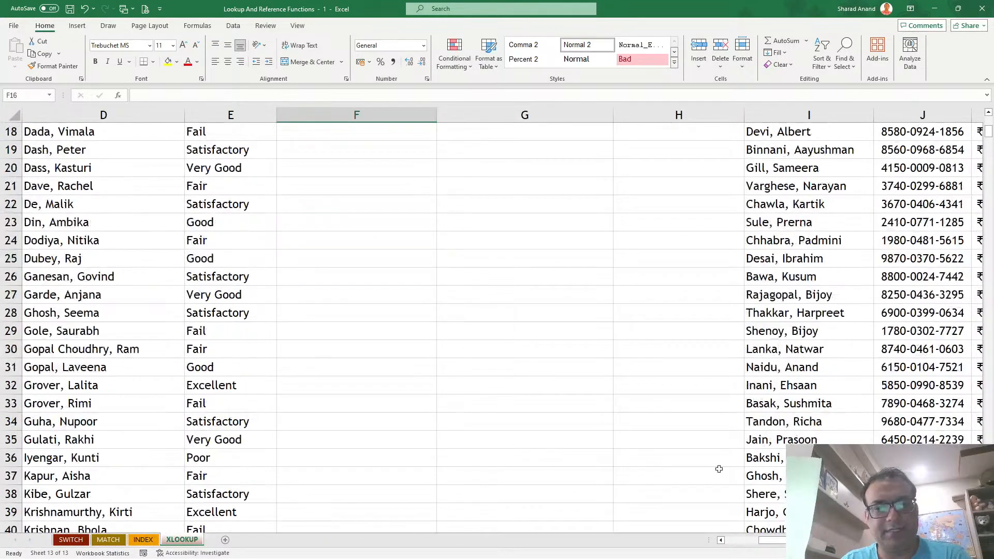
scroll(719, 468, left, 3)
scroll(341, 318, up, 6)
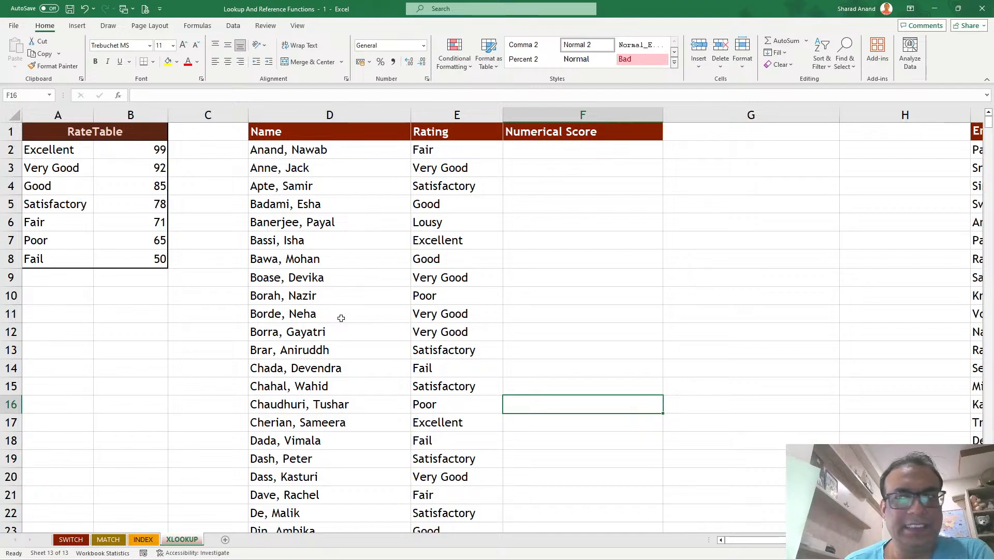
scroll(341, 318, down, 14)
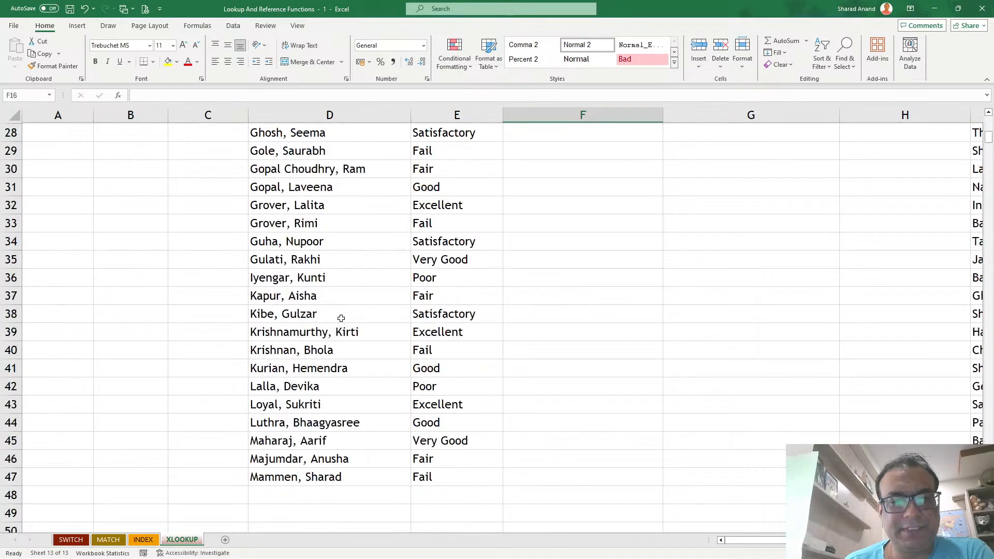
scroll(341, 318, up, 5)
scroll(341, 317, up, 9)
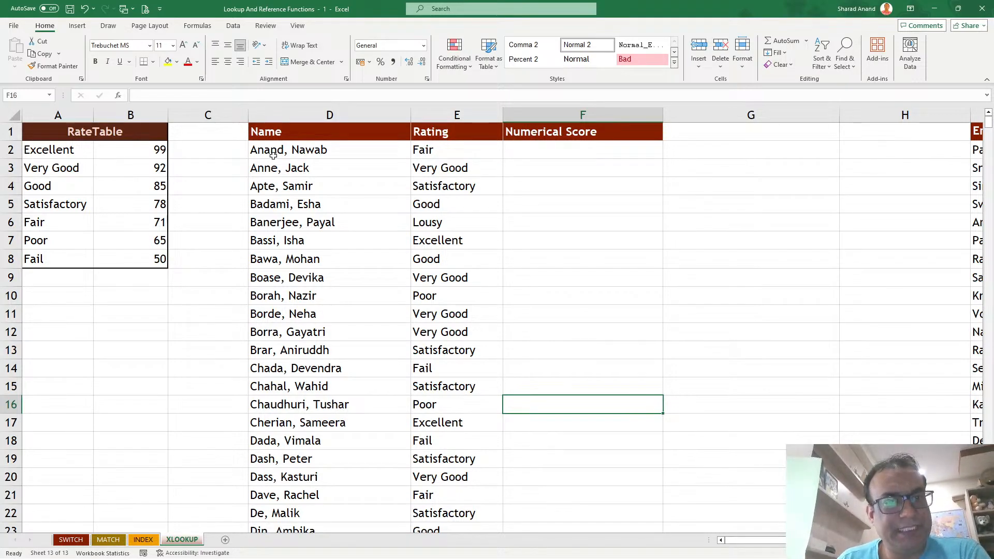
drag(274, 155, 296, 381)
drag(472, 166, 469, 403)
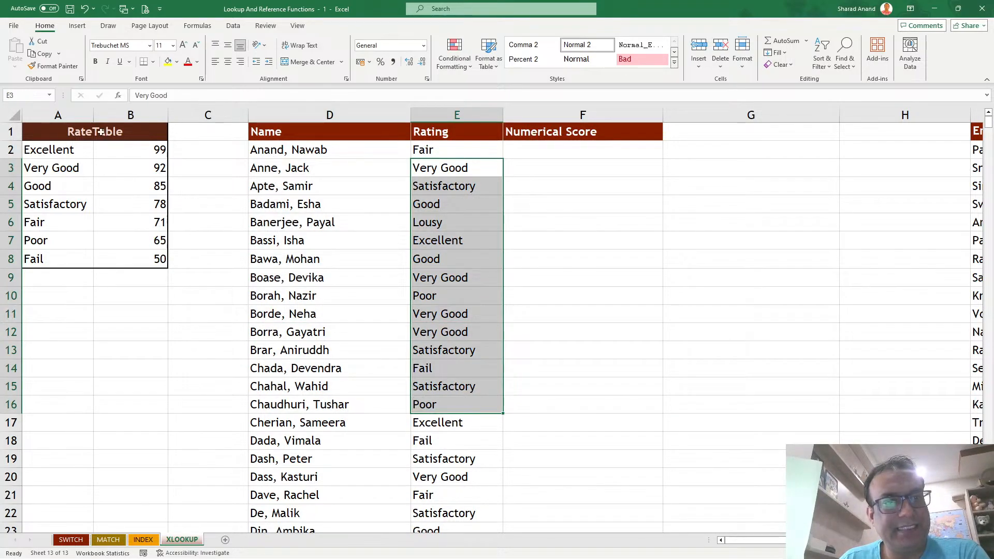
drag(133, 149, 133, 259)
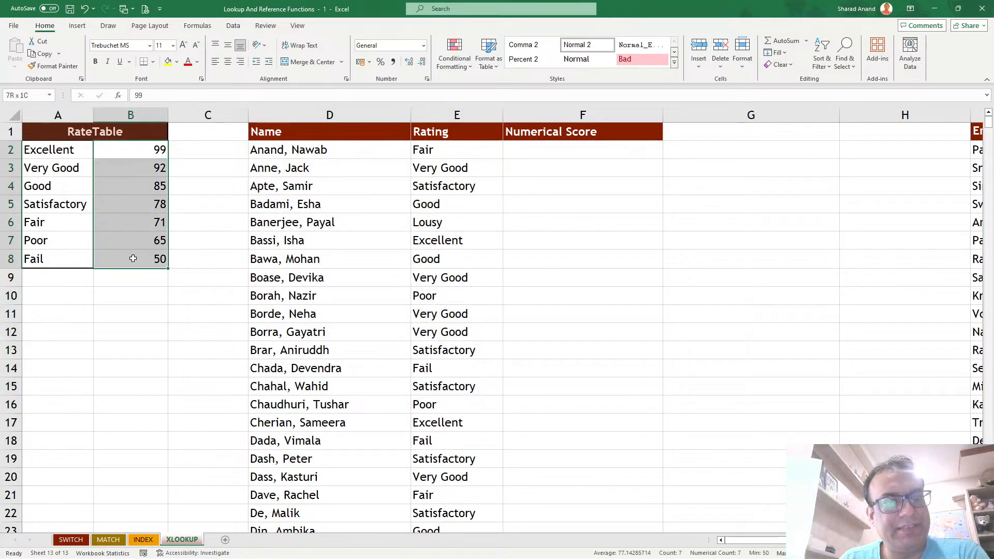
click(544, 147)
drag(458, 155, 511, 282)
click(599, 149)
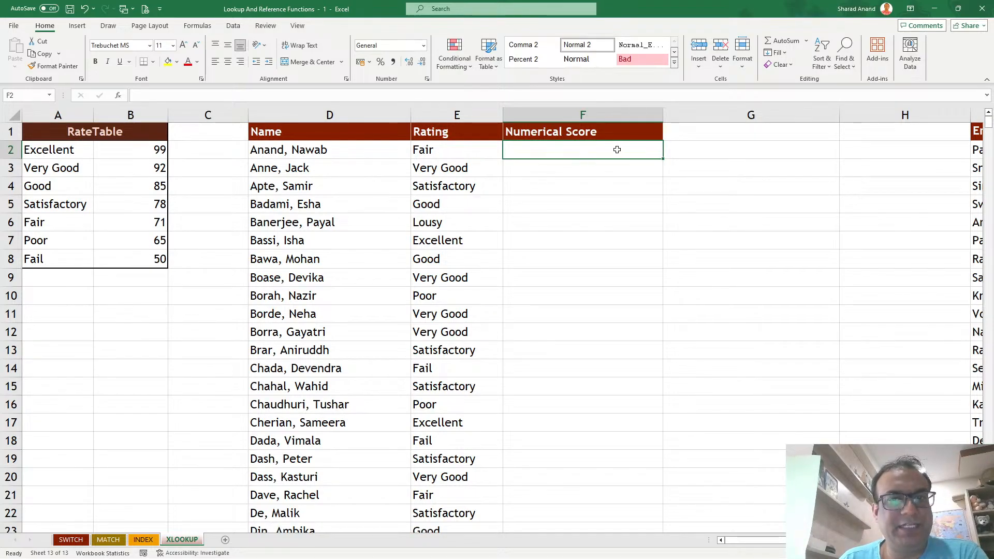
Move the RateTable scores into column A ahead of their rating labels and widen column B slightly.
drag(141, 150, 131, 262)
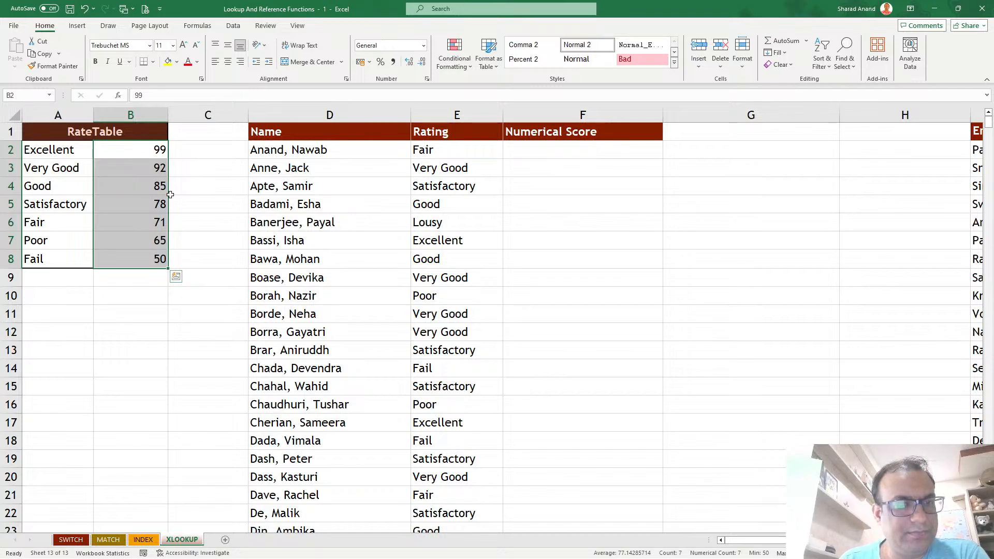
drag(167, 197, 36, 207)
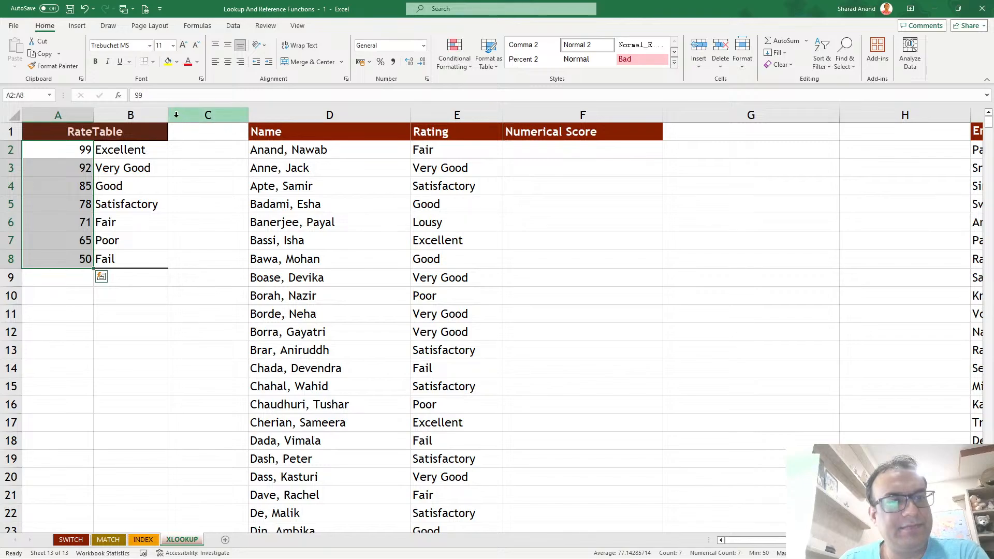
drag(169, 115, 177, 114)
click(218, 236)
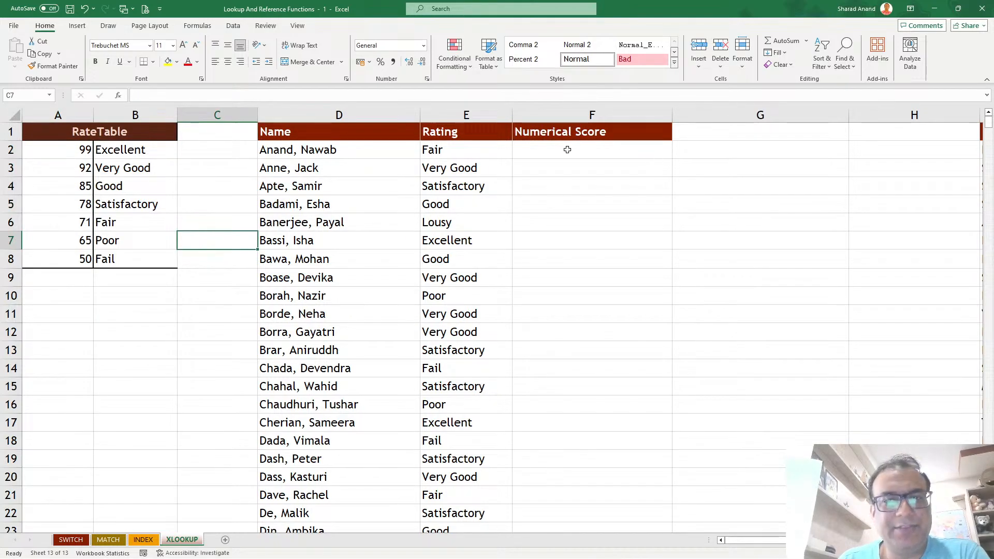
click(580, 139)
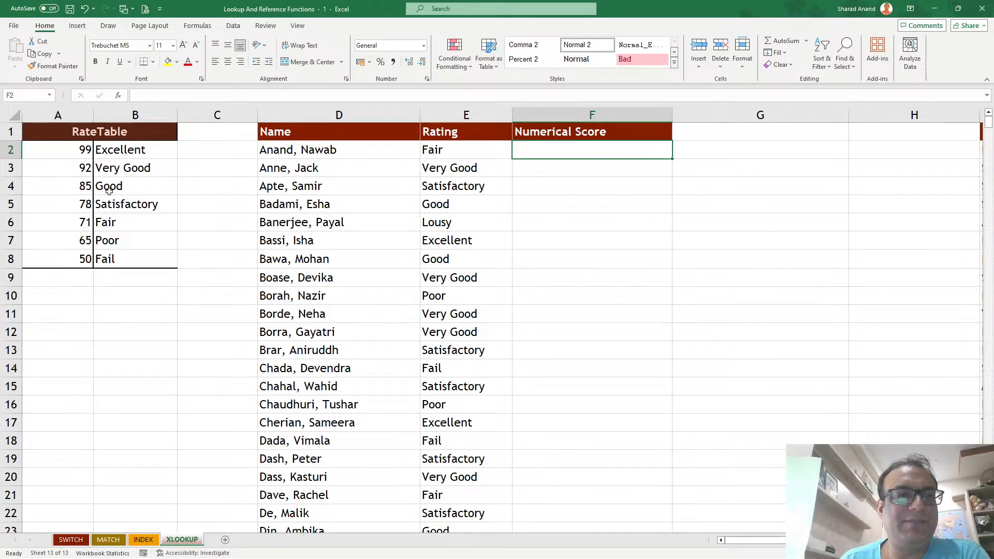
Clear the existing borders of RateTable range A2:B8 and apply Thick Outside Borders.
drag(67, 151, 146, 258)
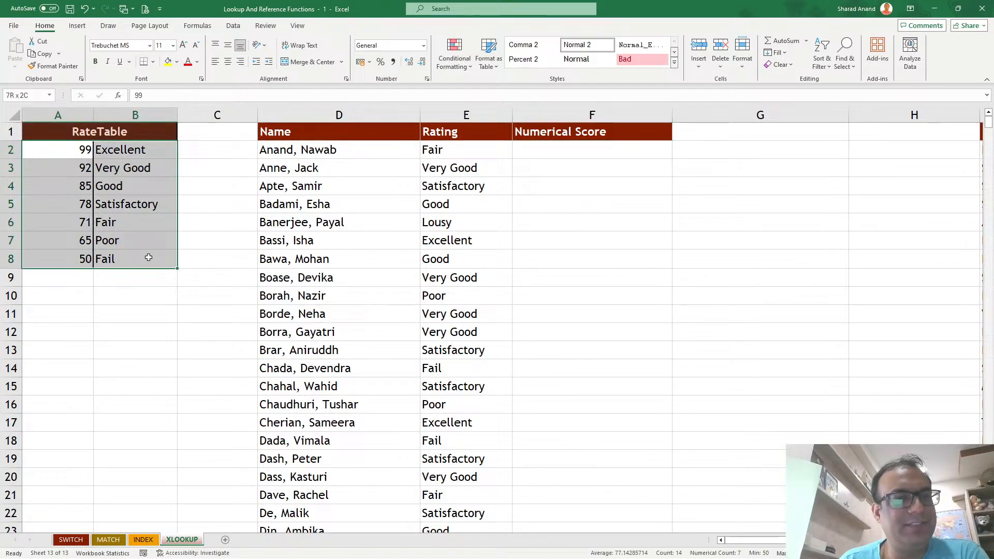
click(153, 62)
click(182, 151)
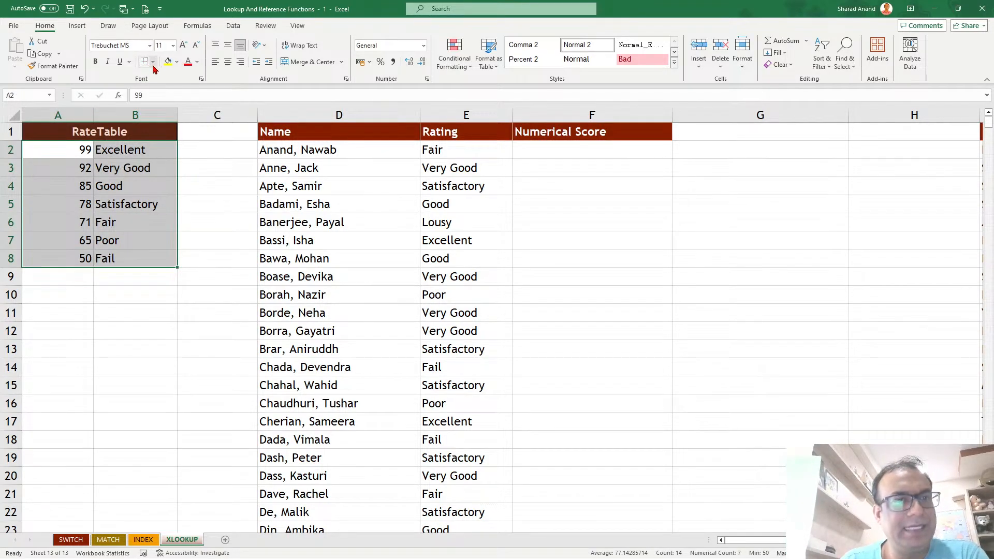
click(152, 61)
click(166, 180)
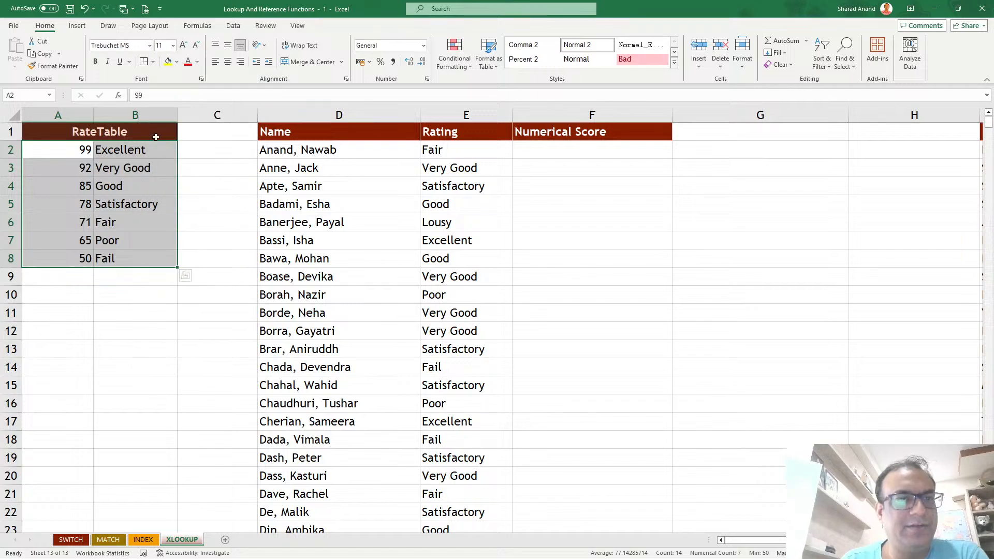
click(154, 62)
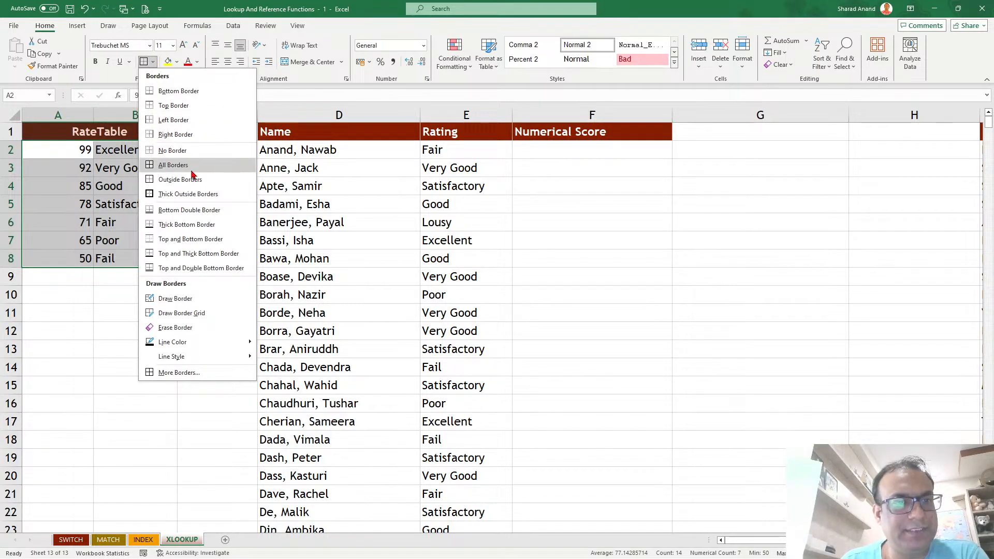
click(189, 193)
click(541, 150)
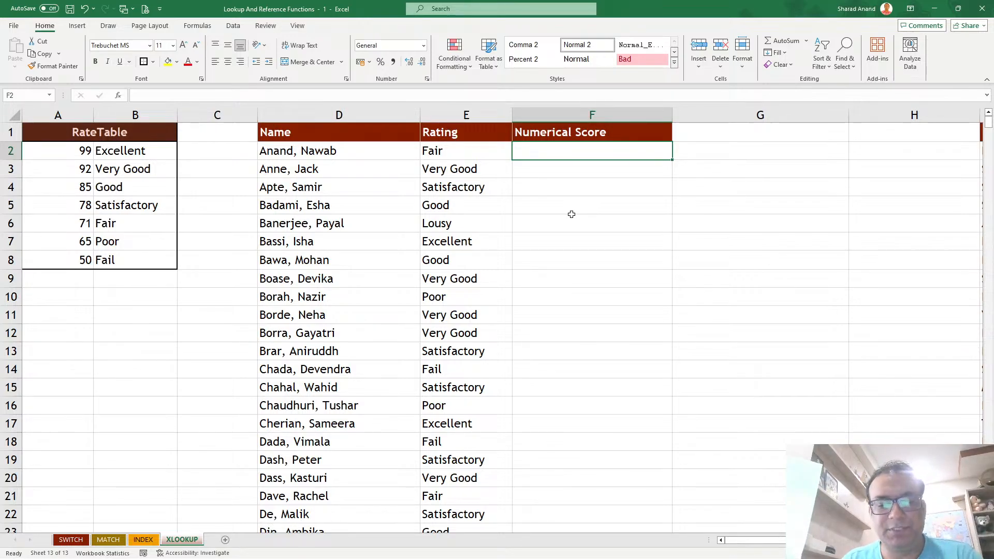
Start an XLOOKUP formula in F2 with the rating in E2 as the lookup value.
text(=xlo)
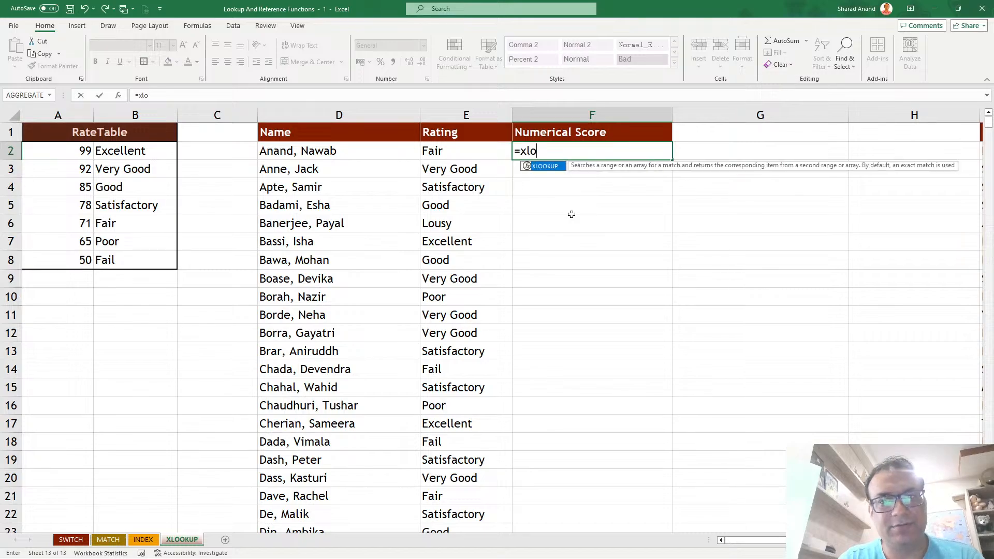
key(Tab)
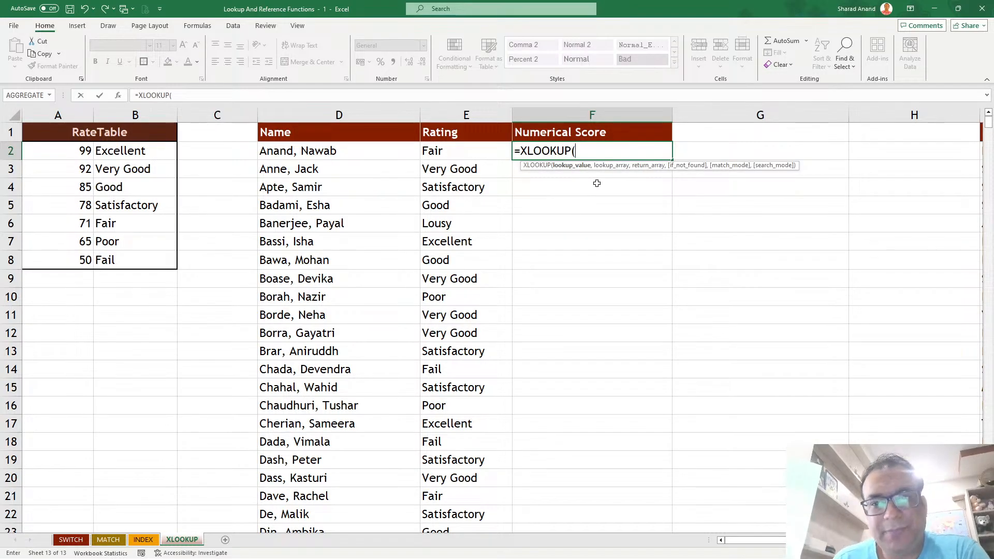
drag(666, 162, 646, 230)
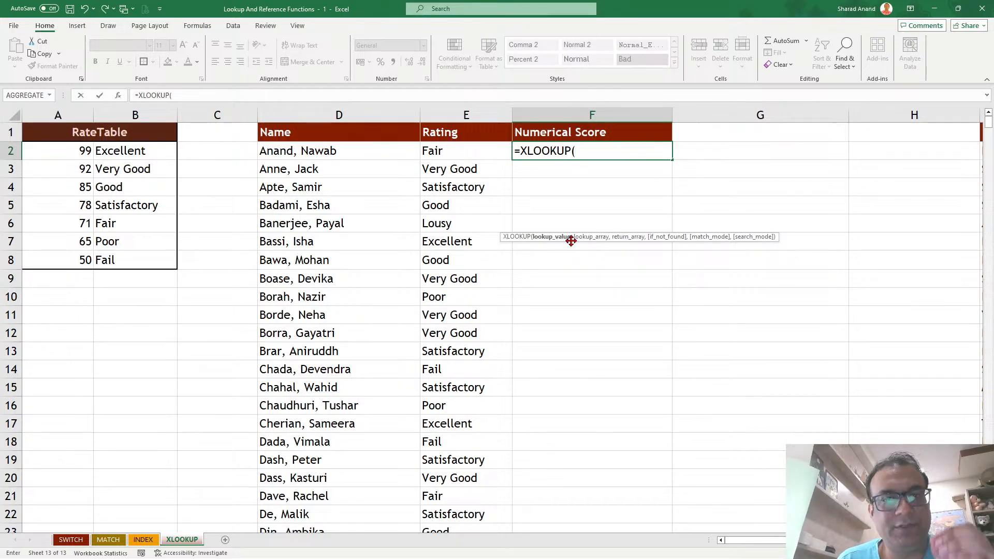
click(451, 152)
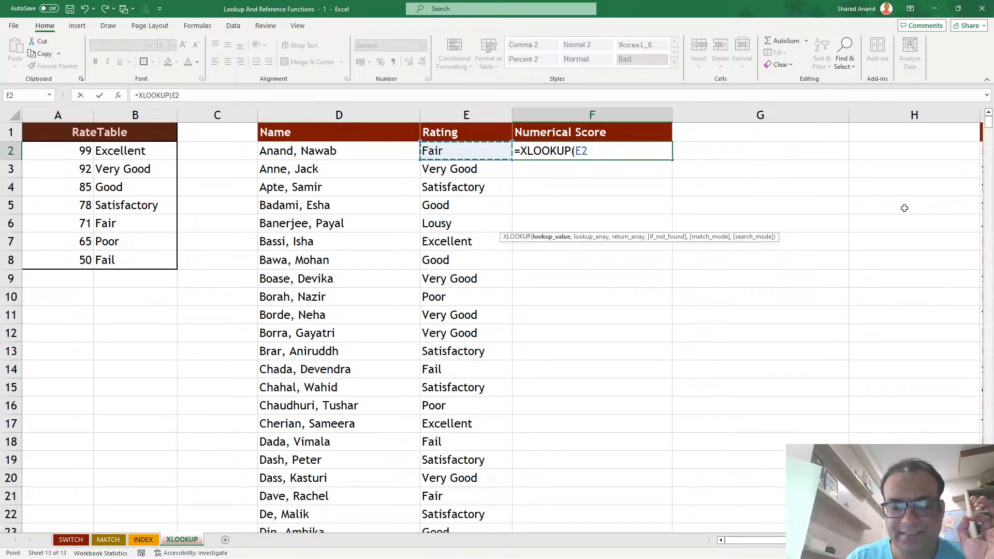
text(,)
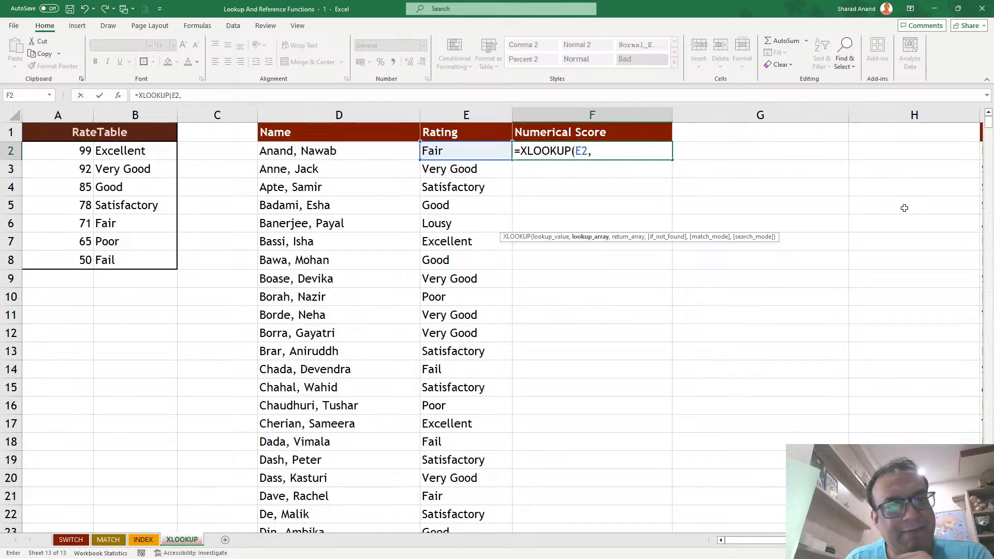
Set the XLOOKUP lookup array to the rating labels as the absolute range $B$2:$B$8.
click(137, 115)
click(139, 134)
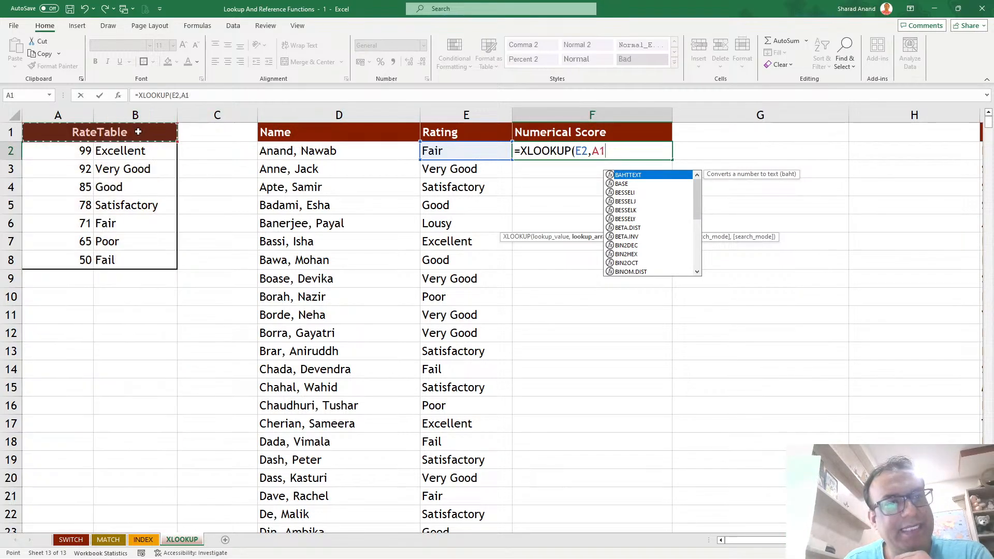
click(139, 117)
click(137, 134)
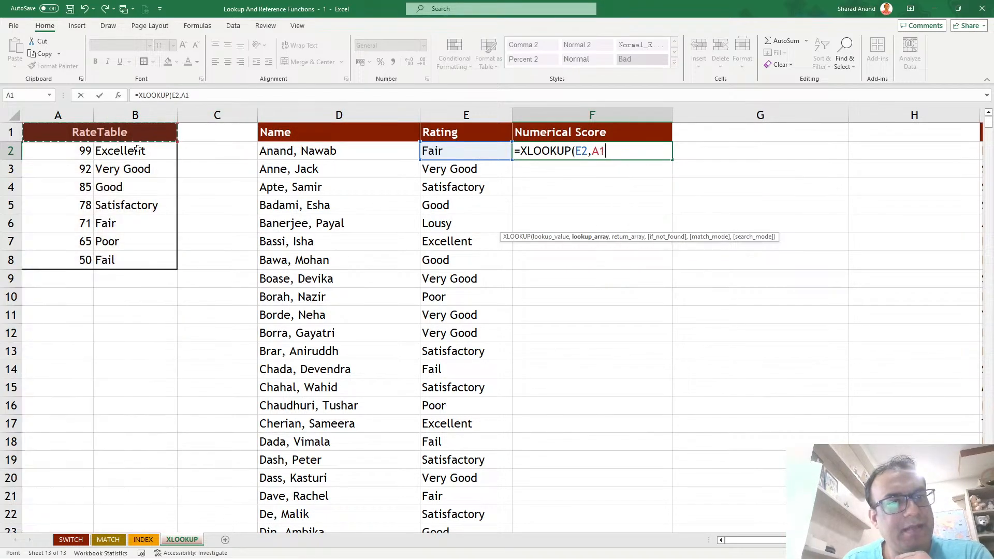
drag(137, 150, 137, 264)
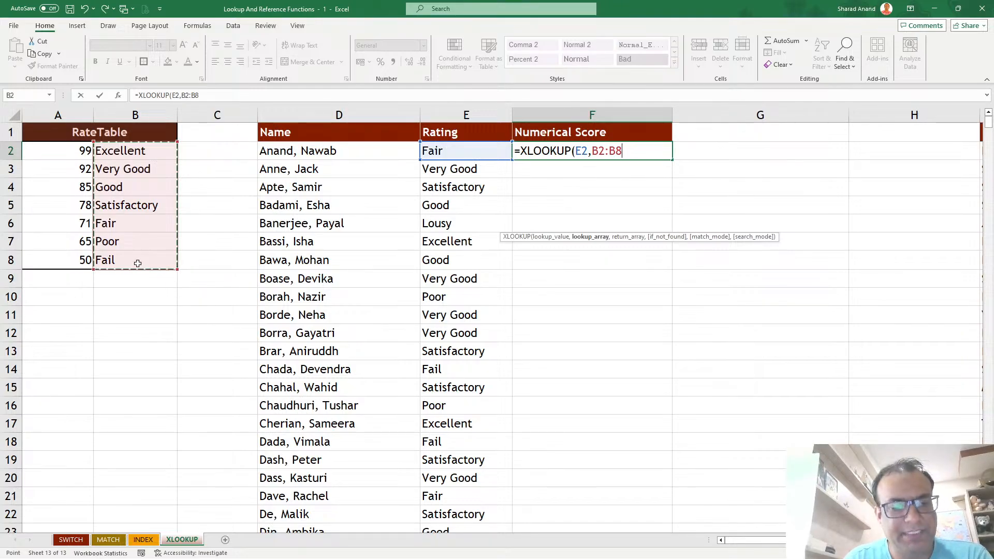
key(F4)
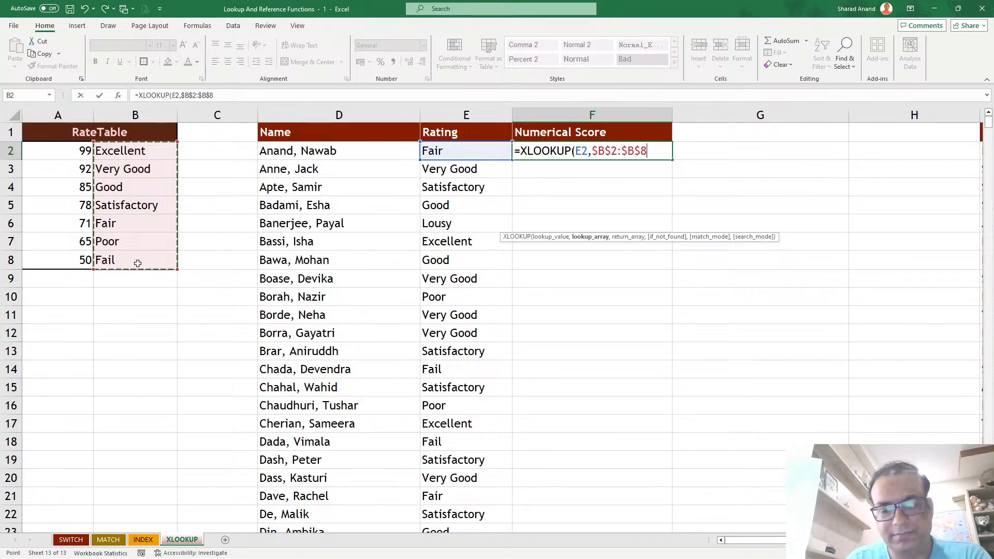
text(,)
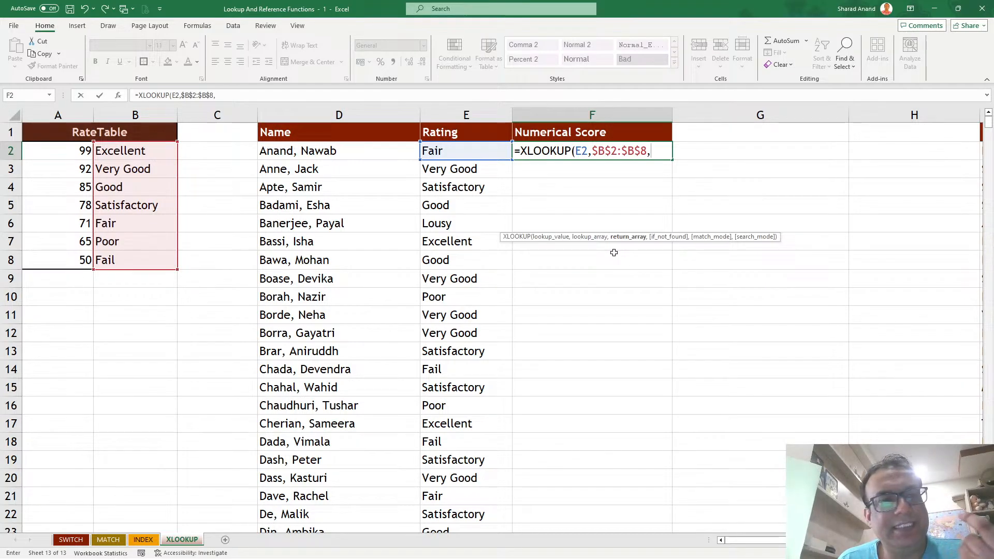
Complete the F2 formula with the absolute return array $A$2:$A$8 and review its arguments.
drag(51, 155, 56, 260)
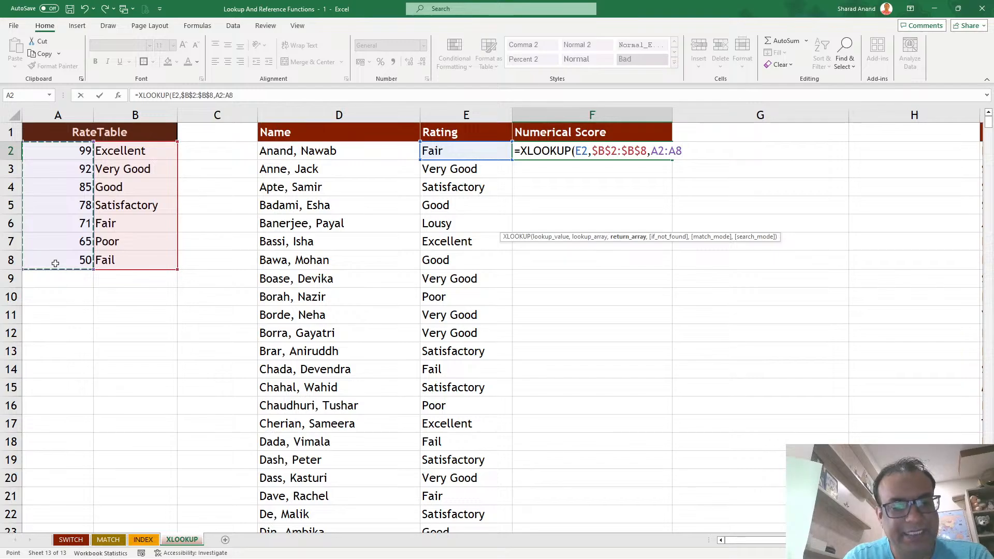
key(F4)
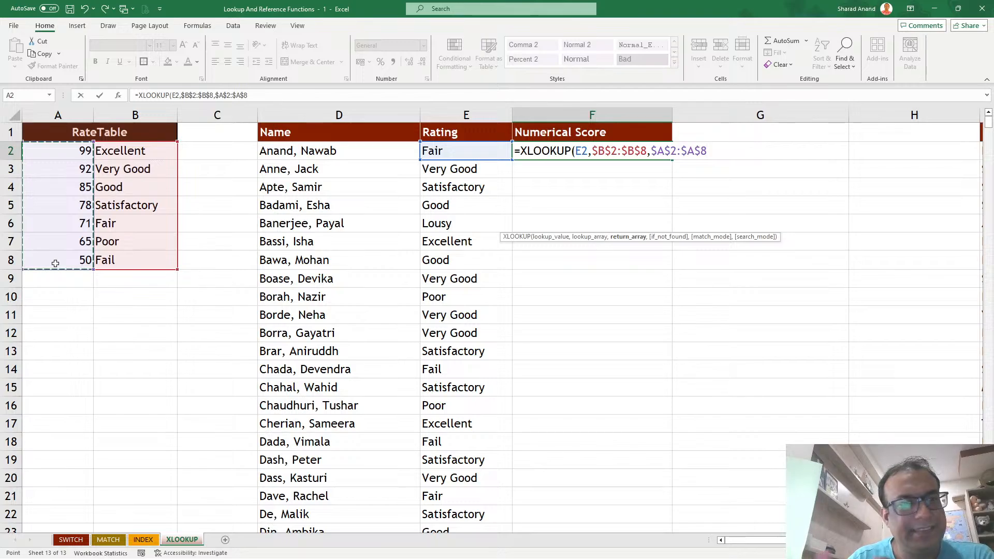
key(Return)
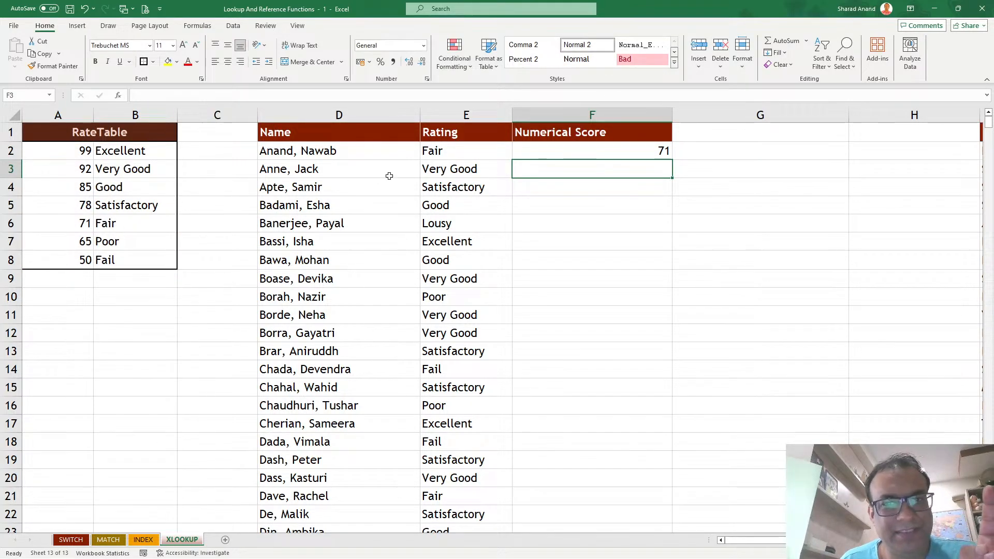
double_click(603, 151)
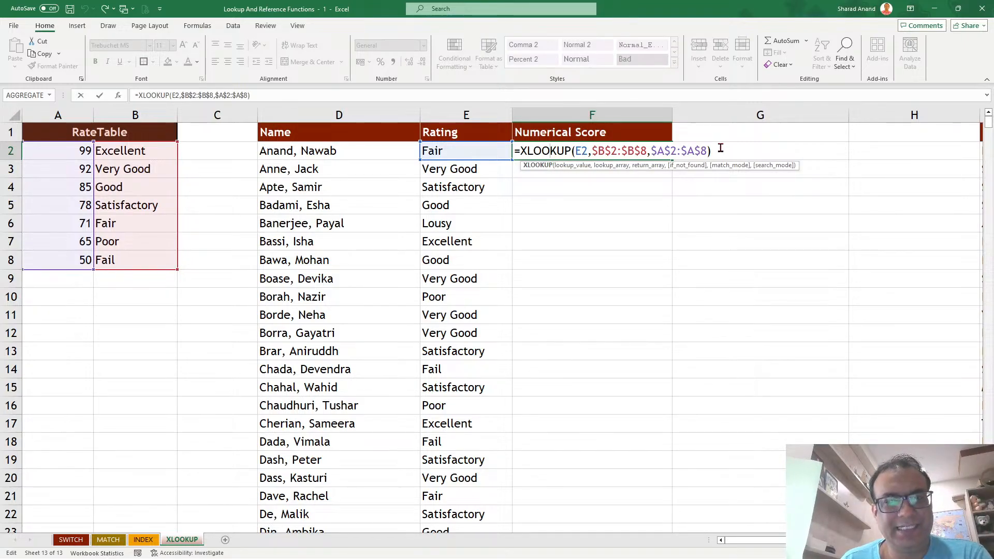
key(Return)
Unmerge the RateTable heading across A1:B1.
click(174, 131)
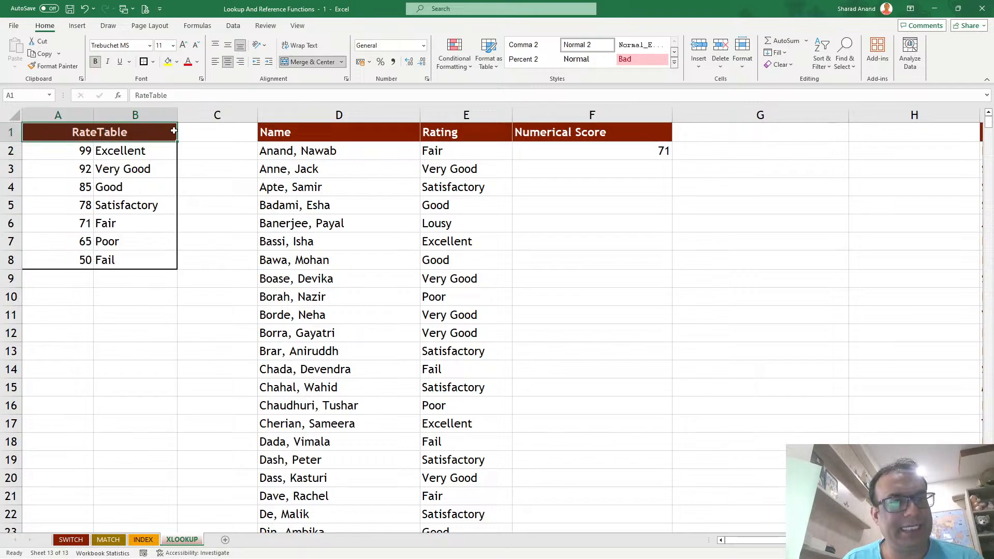
click(310, 62)
click(180, 203)
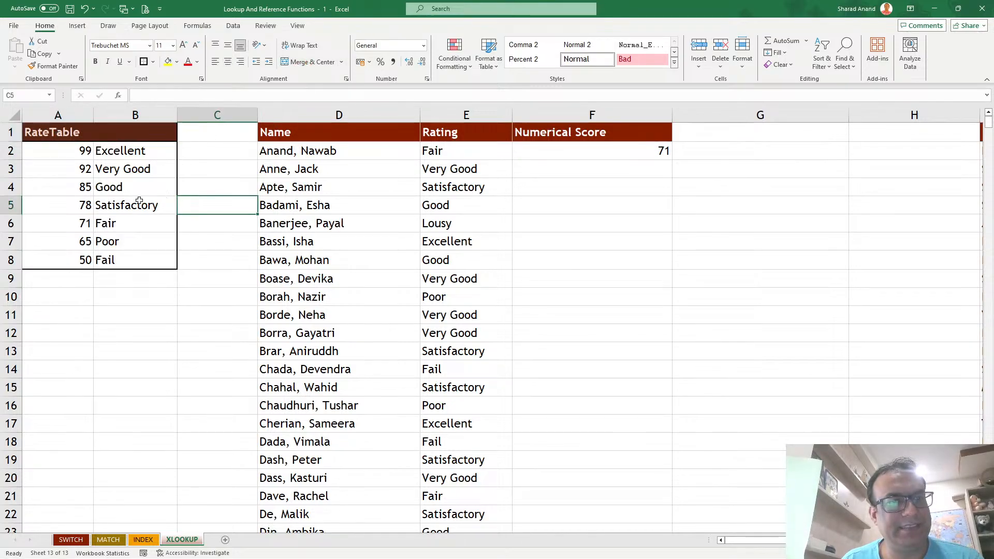
Clear F2 and begin a new XLOOKUP formula there with E2 as the lookup value.
click(639, 152)
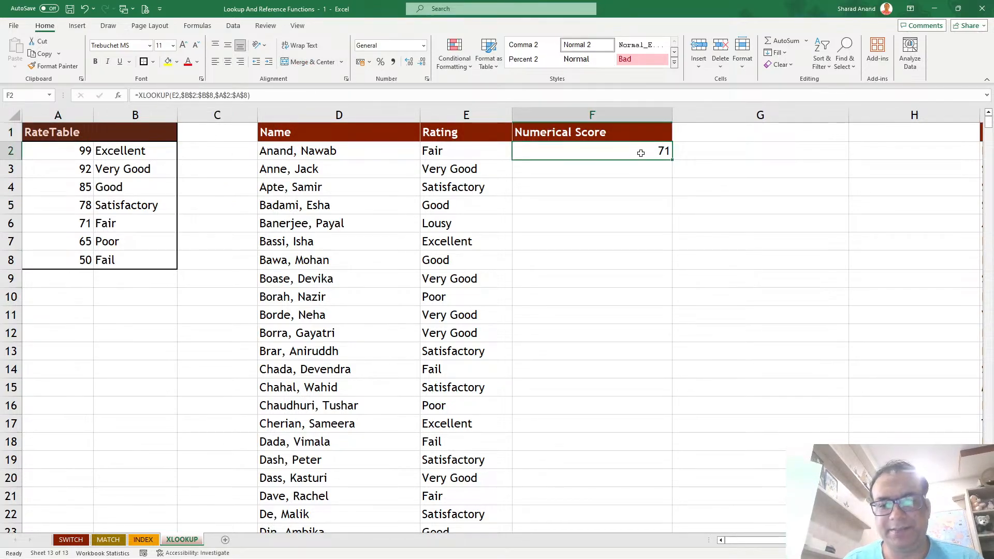
key(Delete)
text(=xl)
key(Tab)
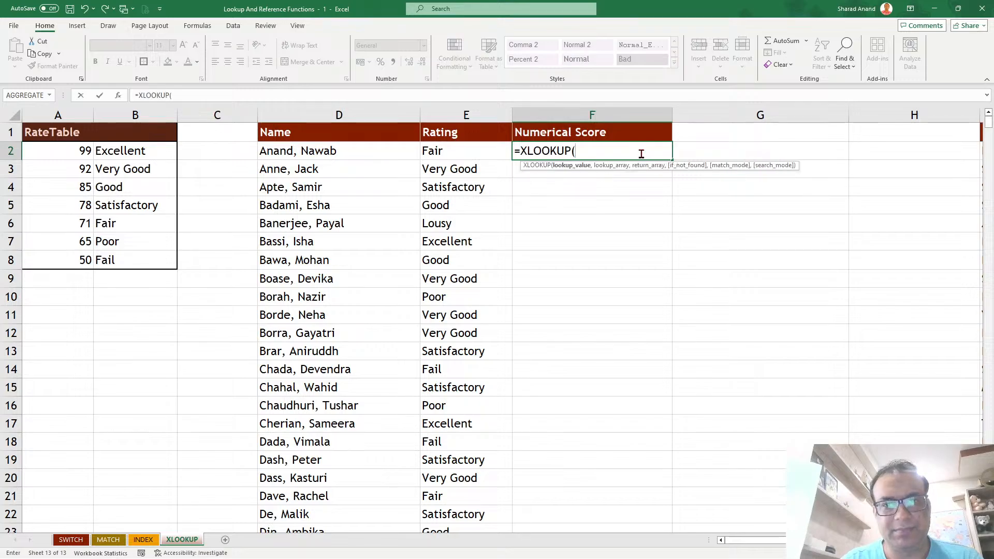
key(Return)
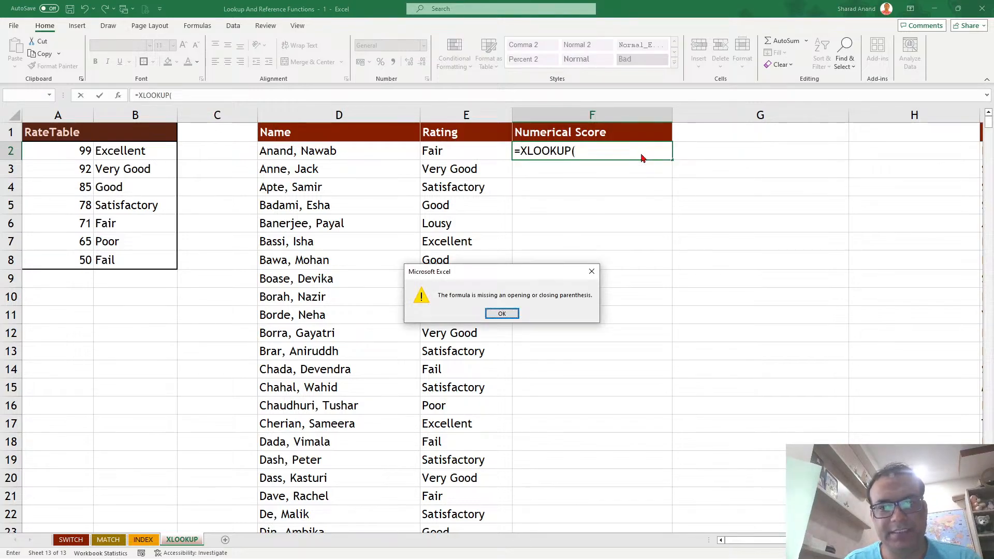
key(Return)
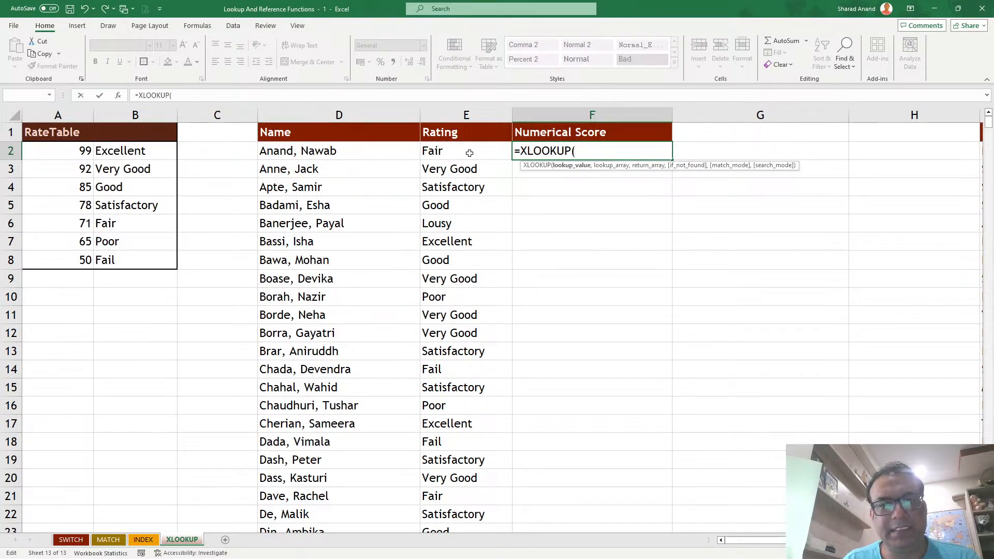
click(470, 152)
text(,)
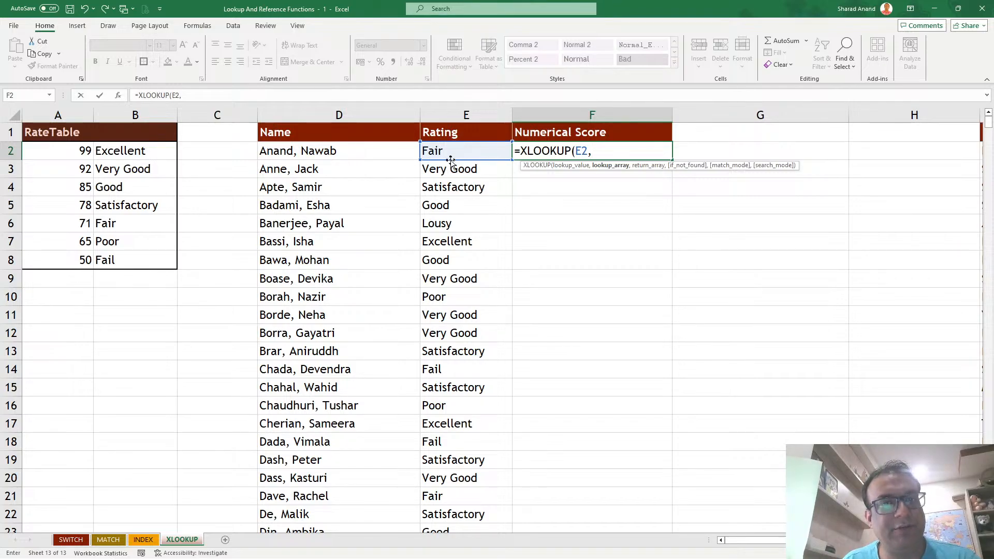
Finish the F2 formula with whole column B:B as lookup array and A:A as return array.
click(122, 112)
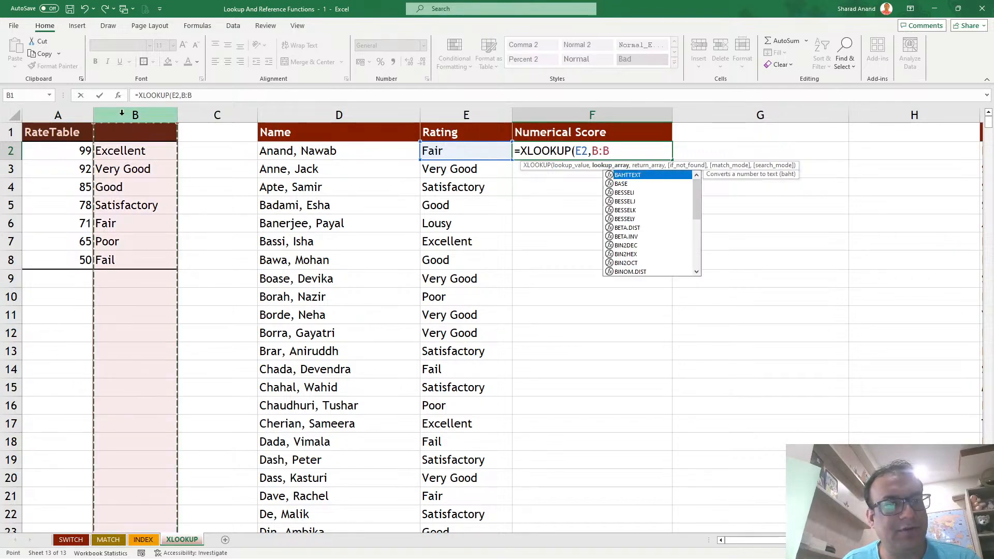
text(,)
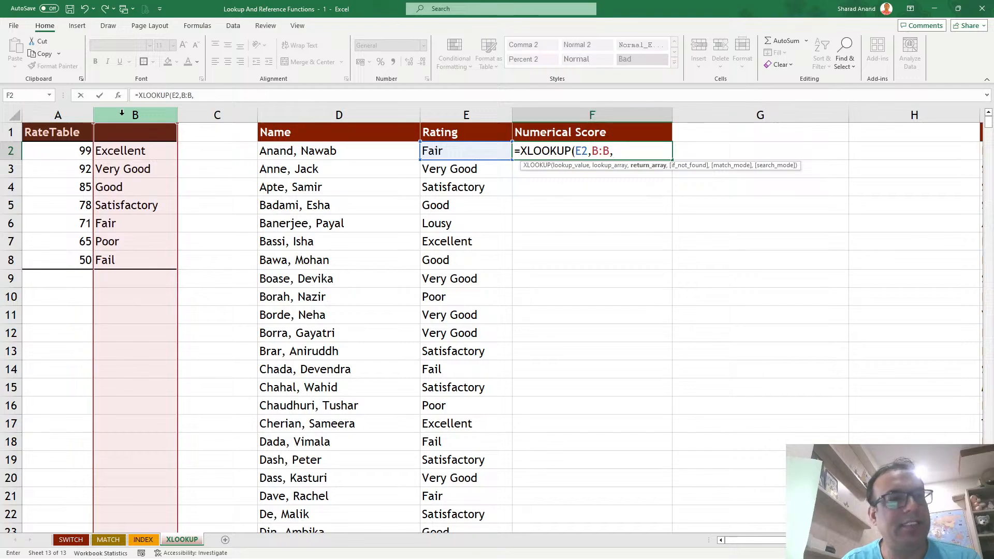
click(71, 115)
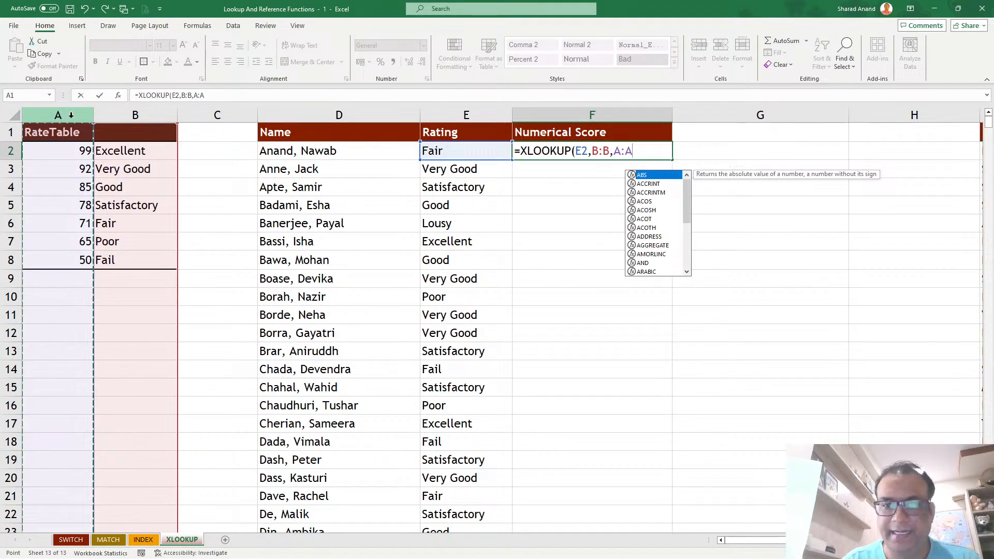
key(Return)
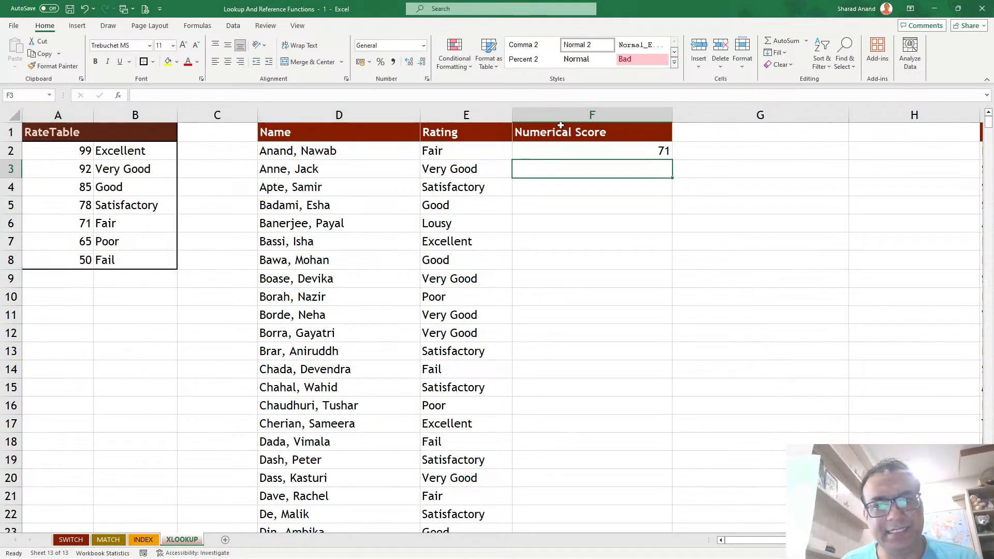
click(574, 154)
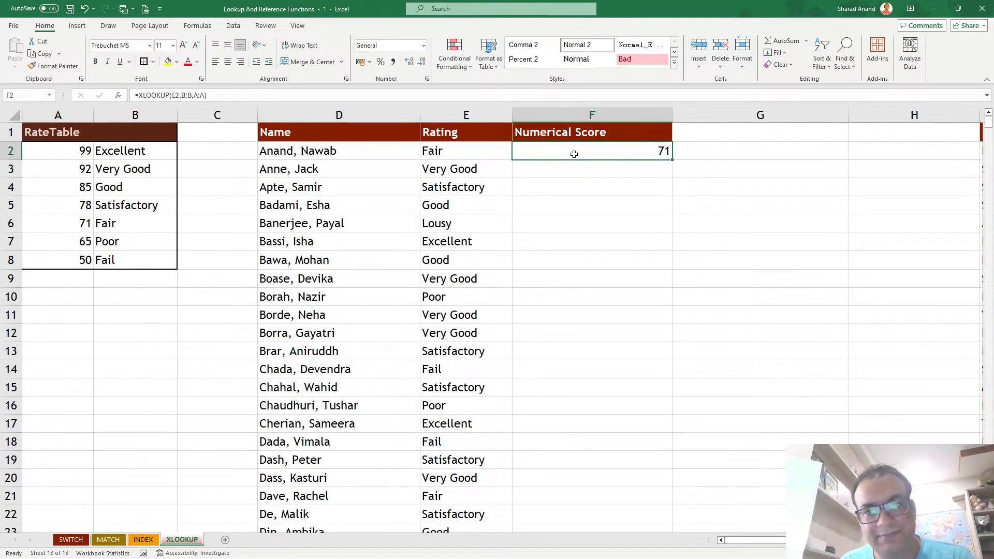
Fill the F2 XLOOKUP formula down the Numerical Score column and inspect the rating in E6.
double_click(673, 160)
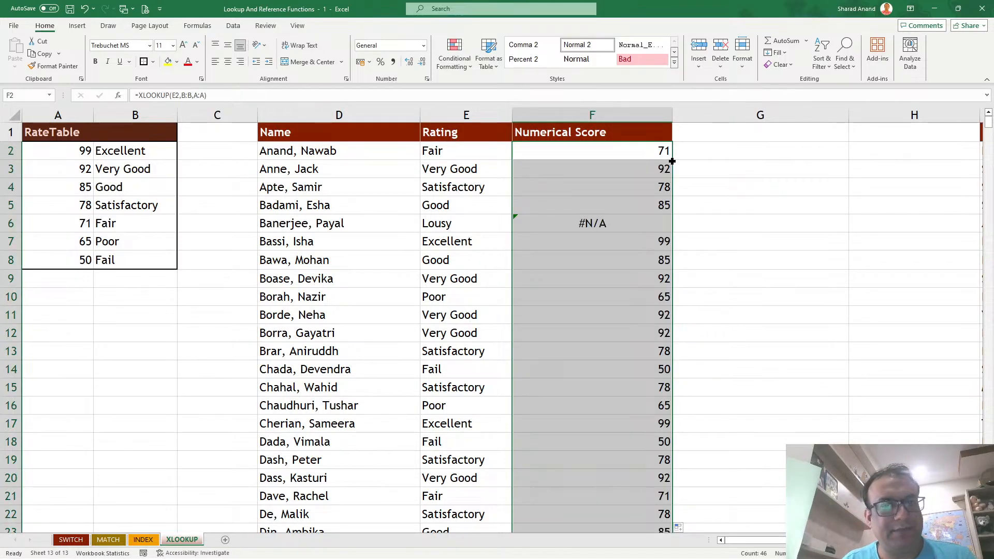
click(439, 227)
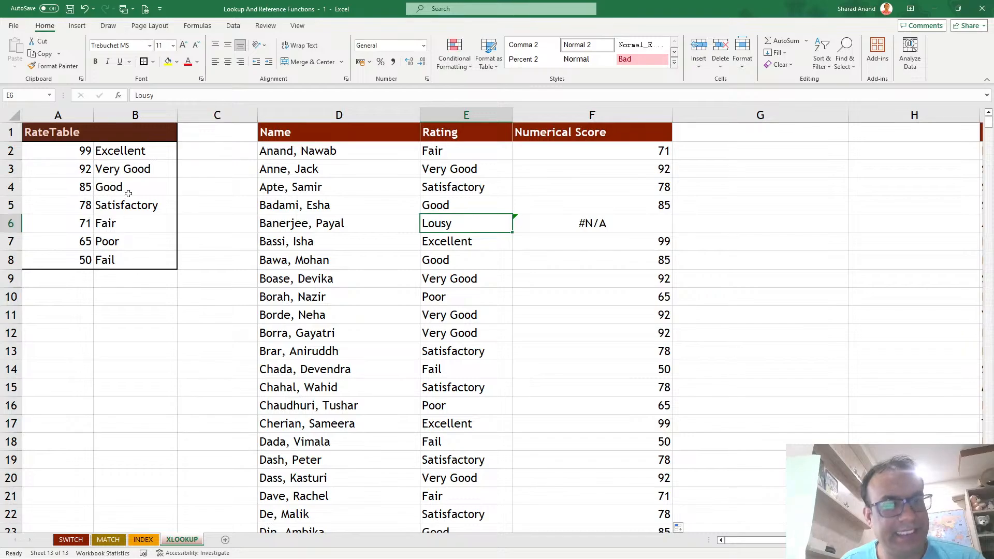
Add "Not Found" as the if_not_found argument of the F2 XLOOKUP formula and refill the Numerical Score column.
click(563, 148)
double_click(563, 148)
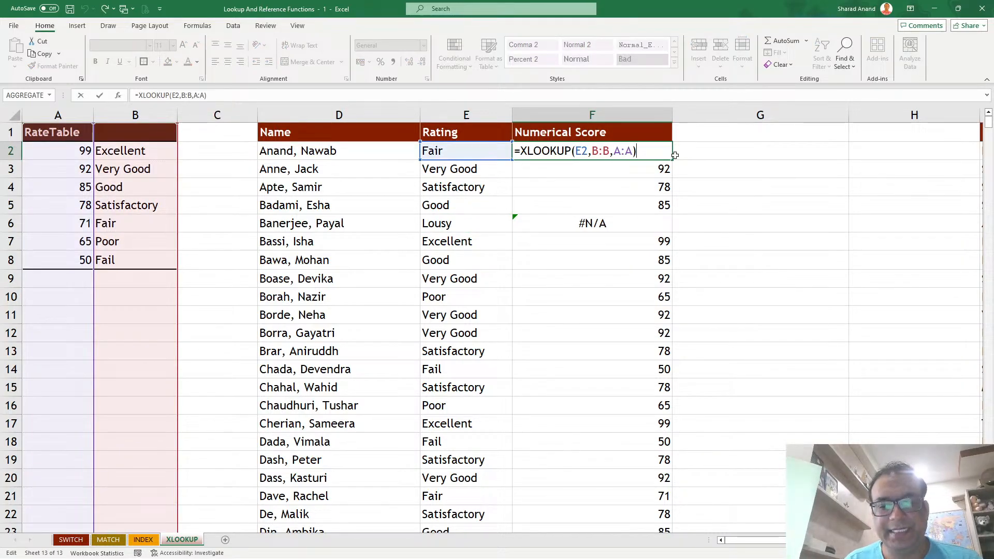
key(BackSpace)
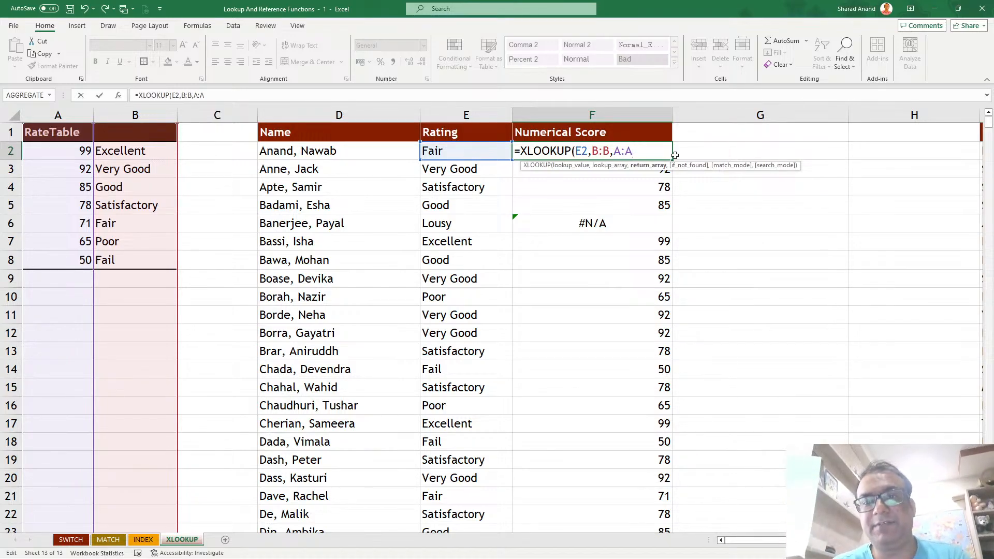
text(,)
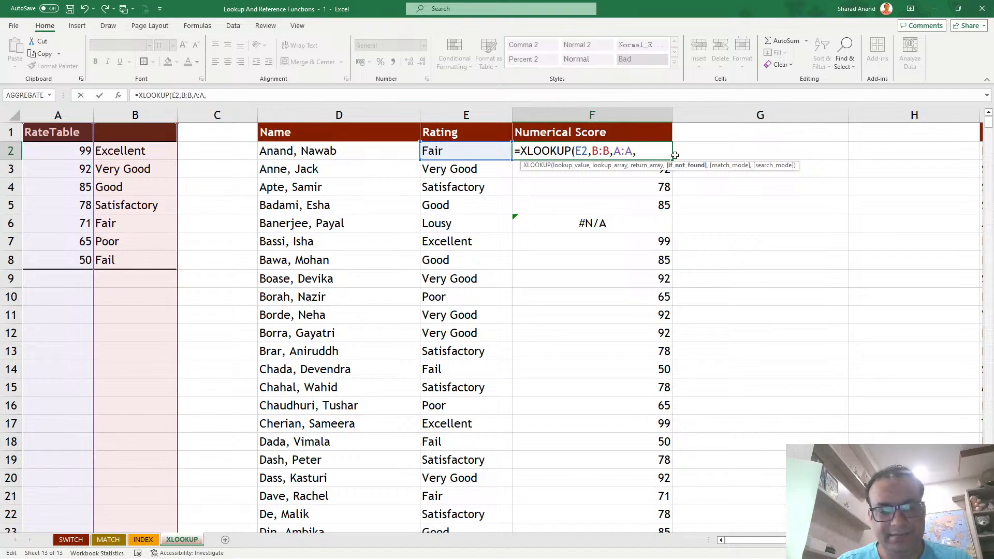
text("Not Foun)
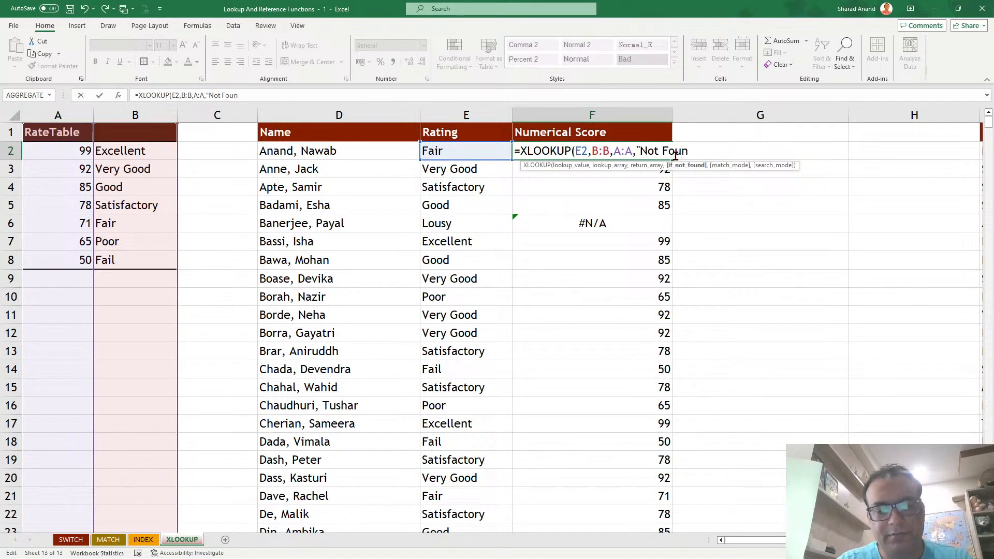
text(d"))
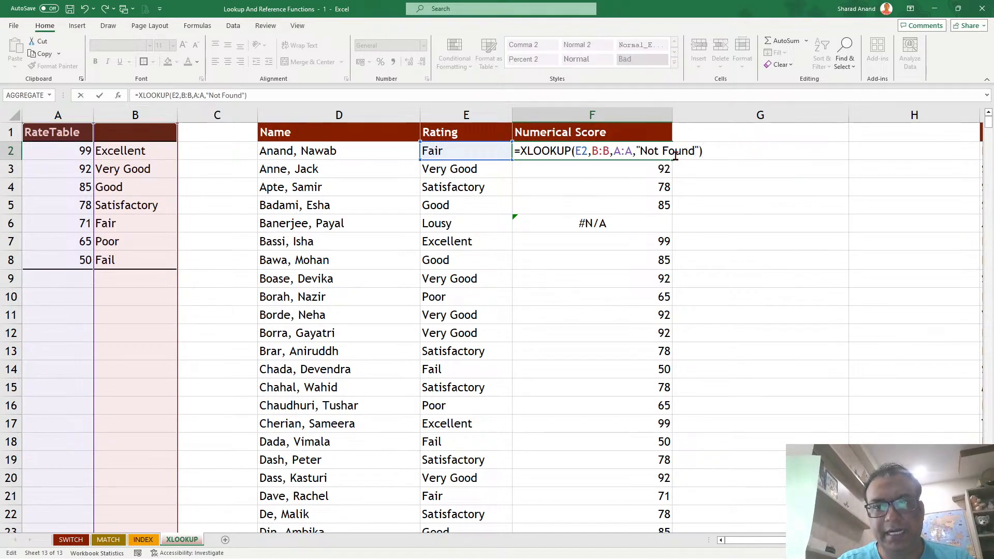
key(Return)
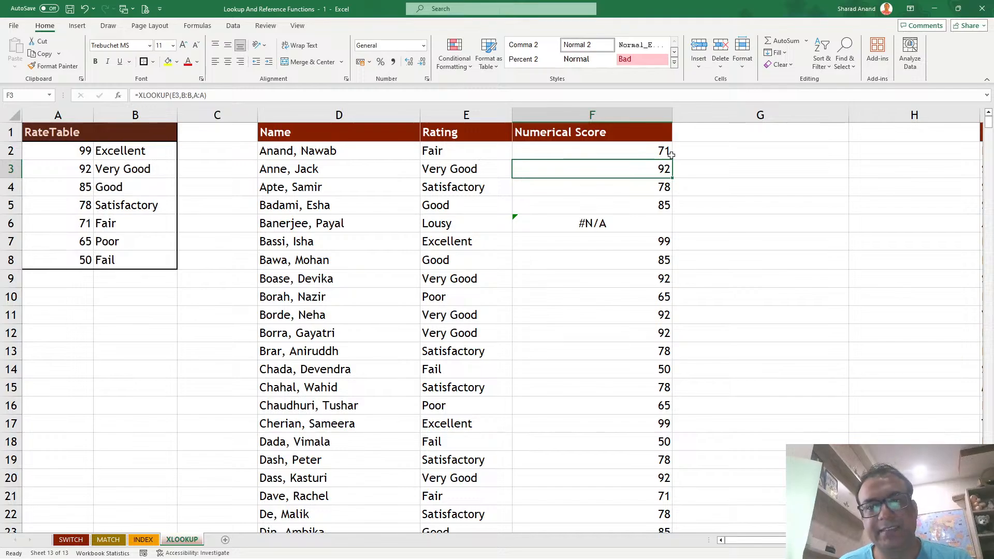
click(647, 147)
double_click(672, 160)
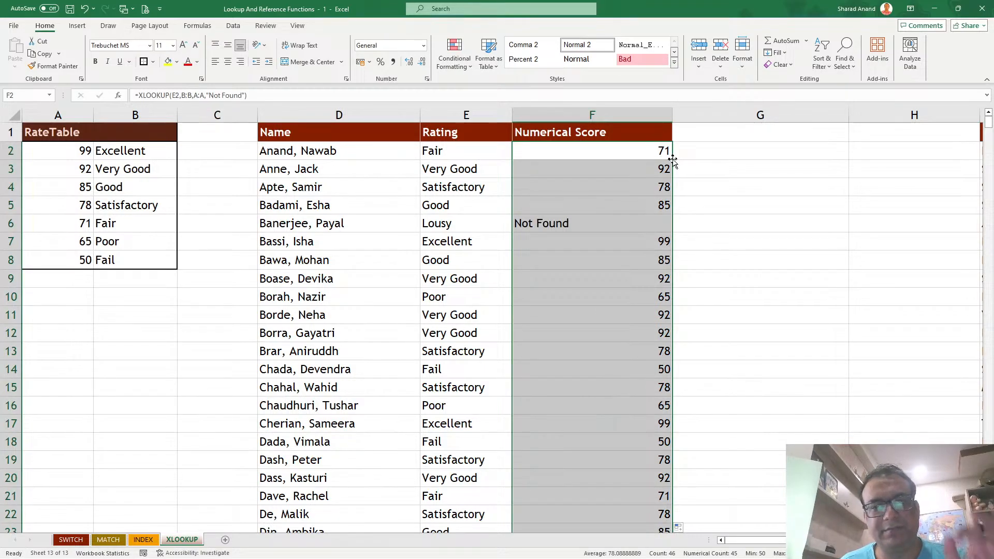
Review the arguments of the F2 XLOOKUP formula, including if_not_found, without editing it.
double_click(599, 151)
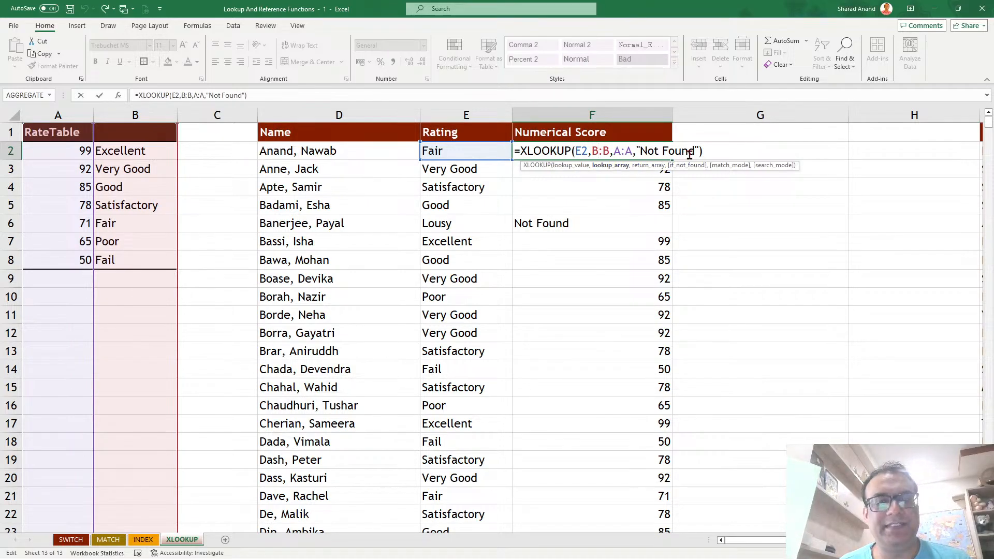
key(Escape)
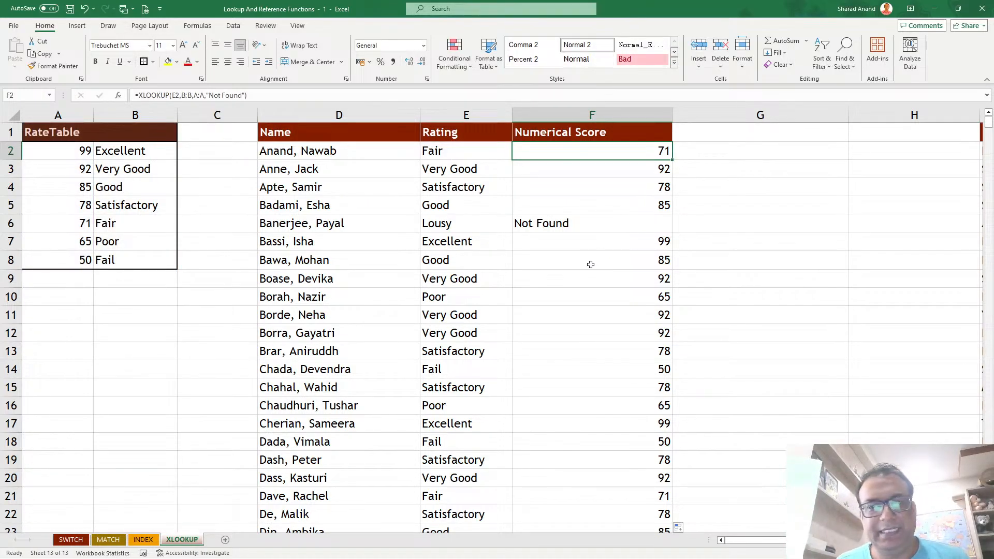
double_click(617, 151)
click(699, 150)
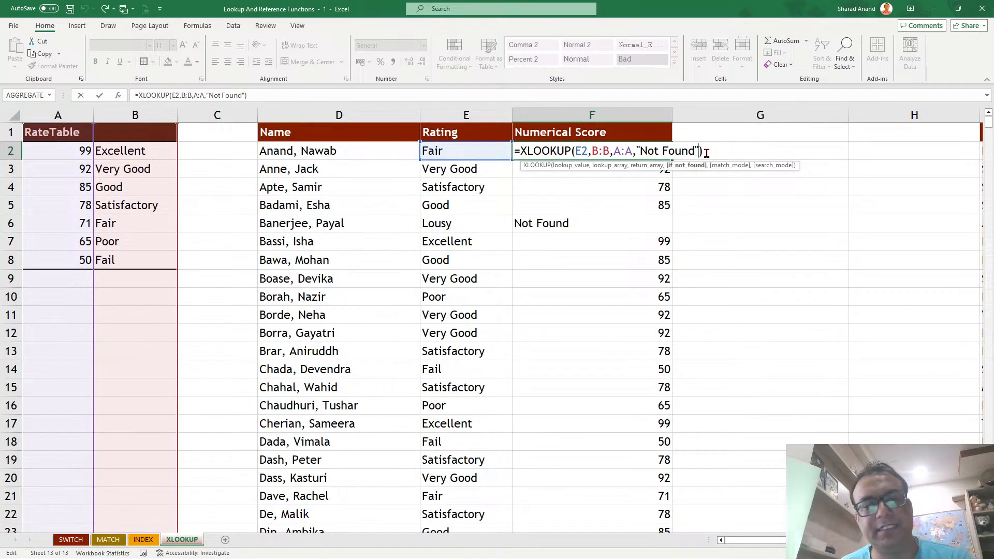
key(Escape)
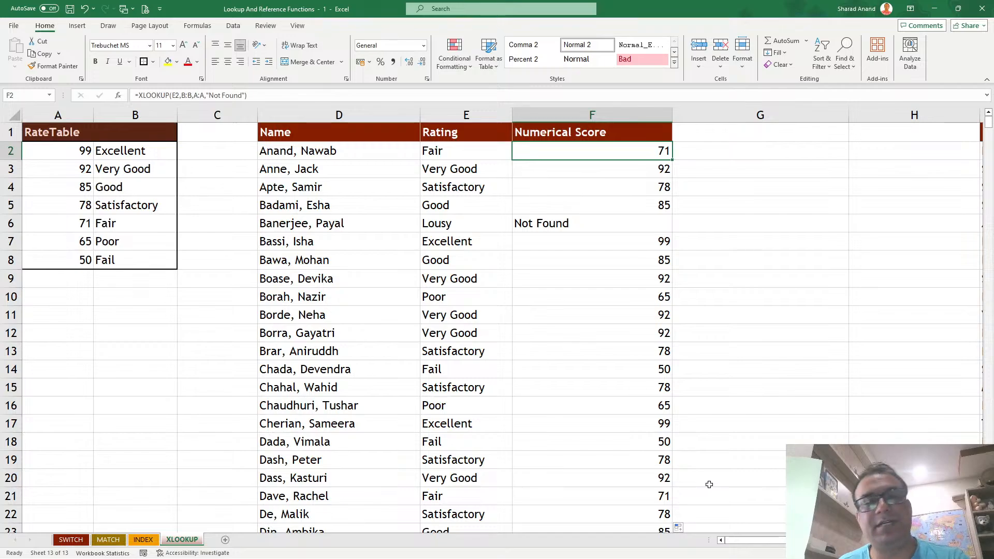
Widen the Tax Rate column in the salary table and review its Employee Name, Aadhaar Number and Salary columns.
drag(742, 540, 806, 540)
drag(604, 115, 655, 115)
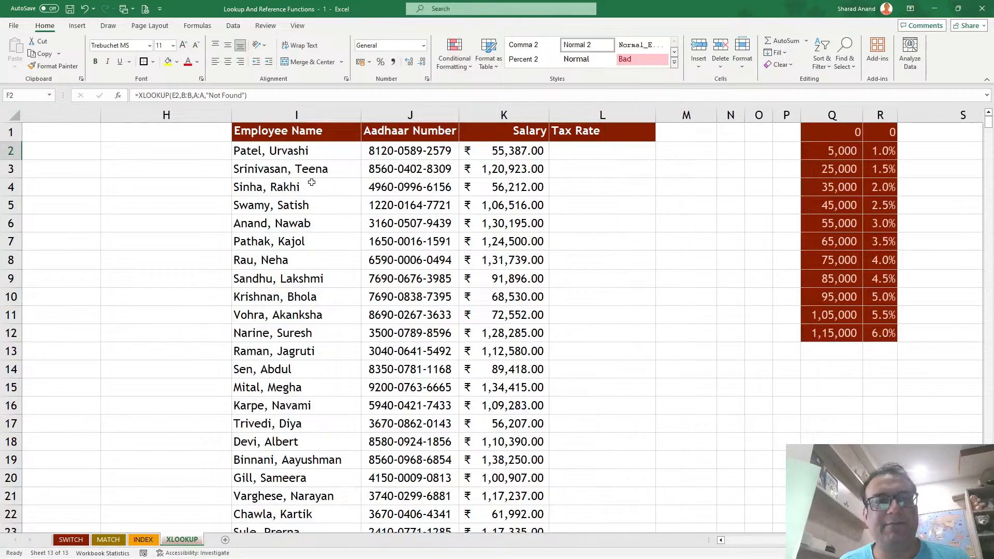
drag(305, 164, 310, 349)
drag(407, 160, 404, 362)
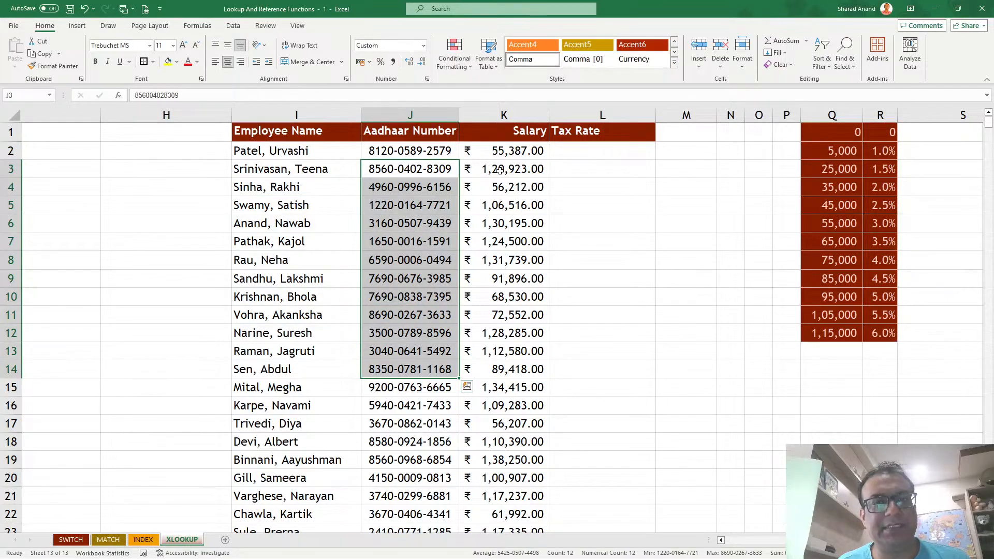
drag(489, 164, 487, 348)
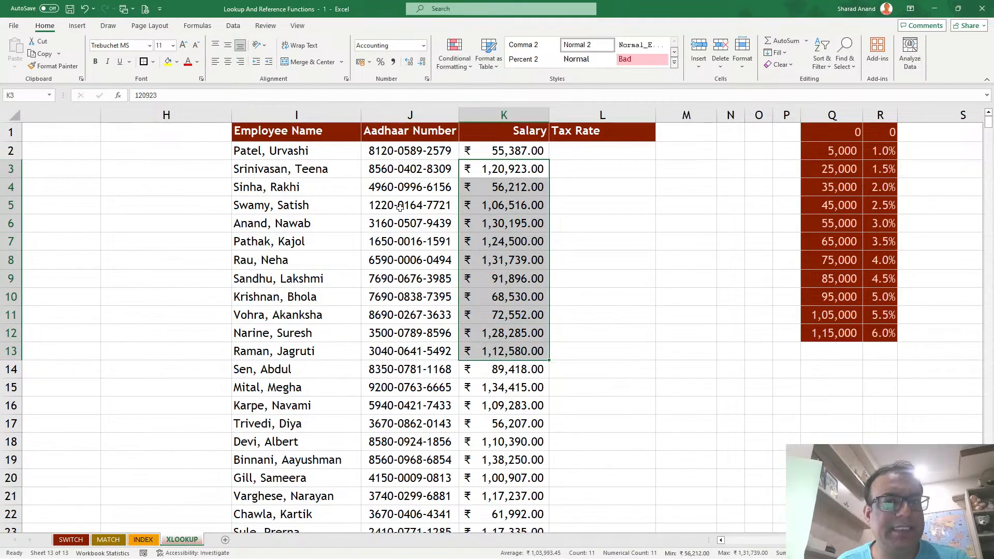
click(408, 188)
drag(408, 188, 401, 374)
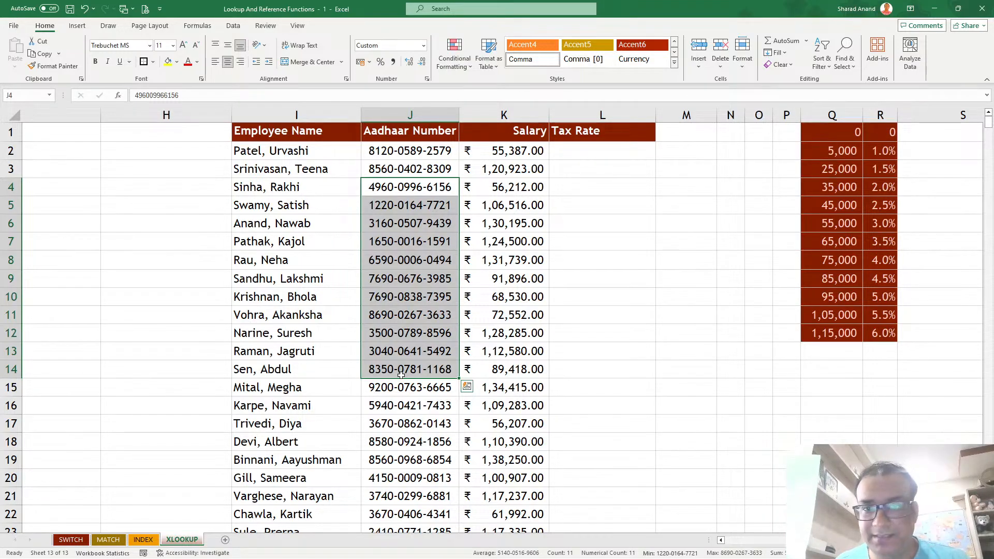
Review the salary slabs and tax rates in Q1:R12 and widen column R slightly.
click(586, 152)
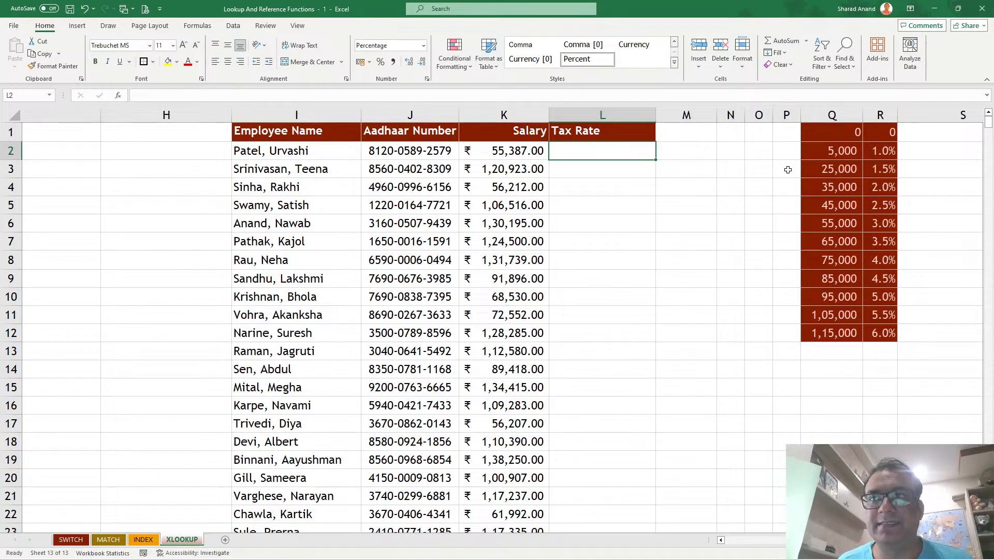
drag(839, 134, 824, 335)
drag(888, 134, 886, 334)
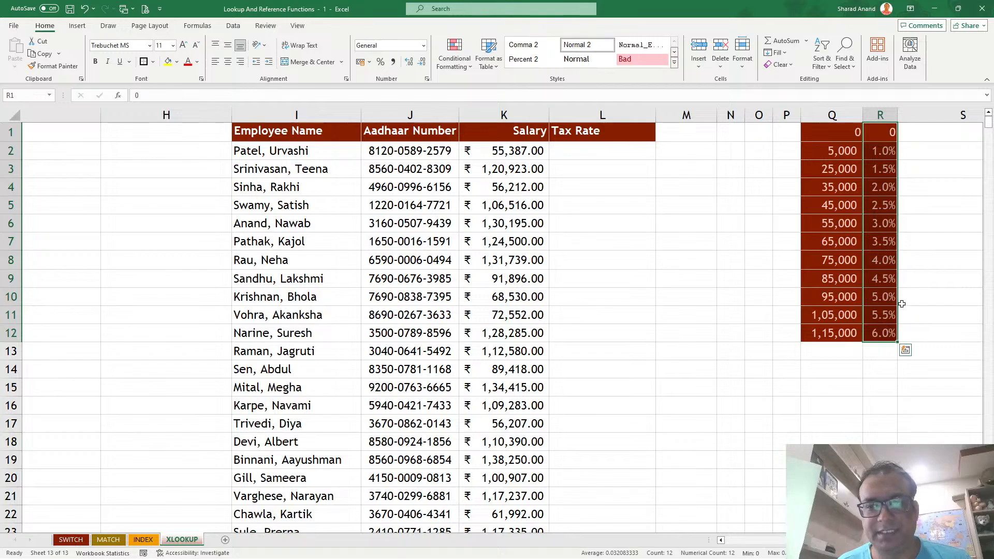
drag(897, 115, 916, 115)
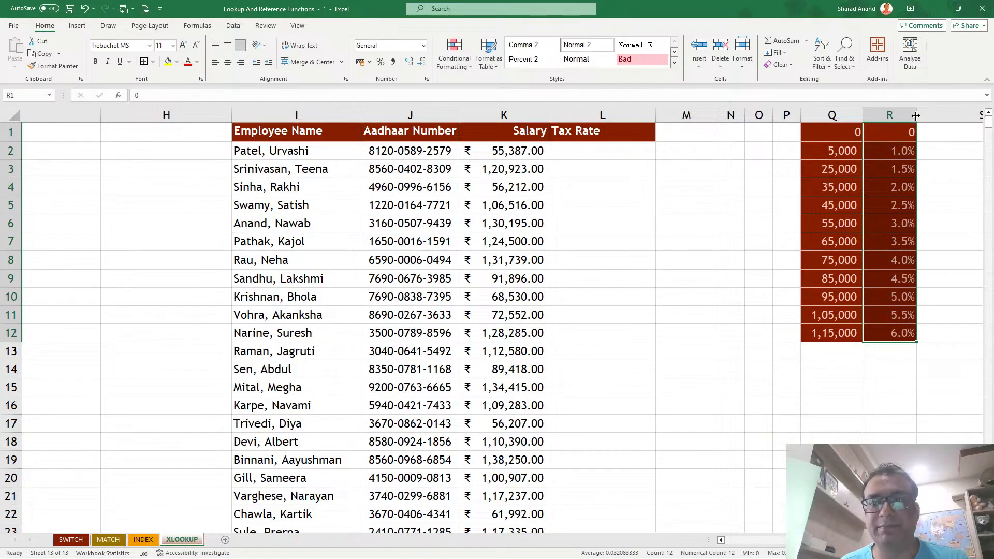
Begin an XLOOKUP formula in L2 with K2 as lookup value, Q:Q as lookup array and Q:R as return array.
click(600, 151)
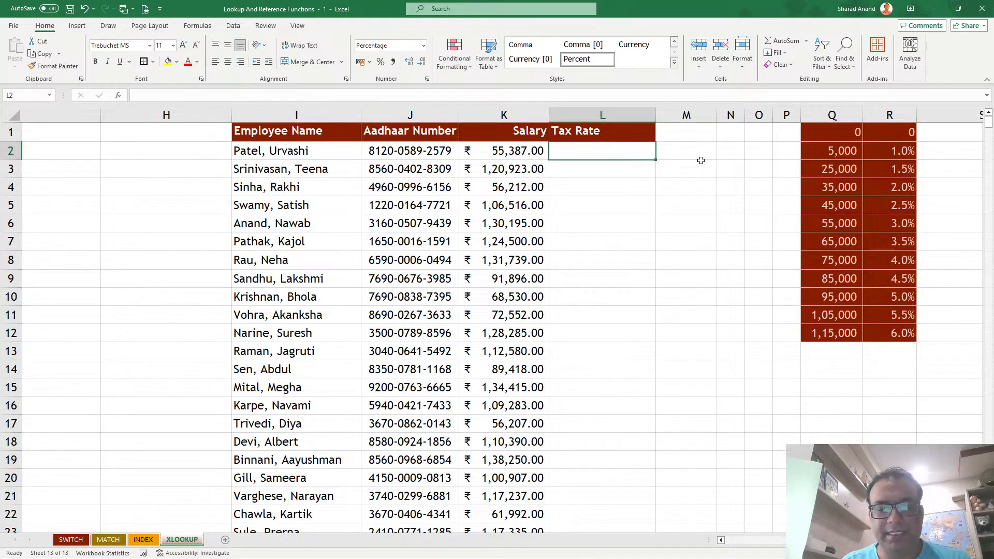
text(=xl)
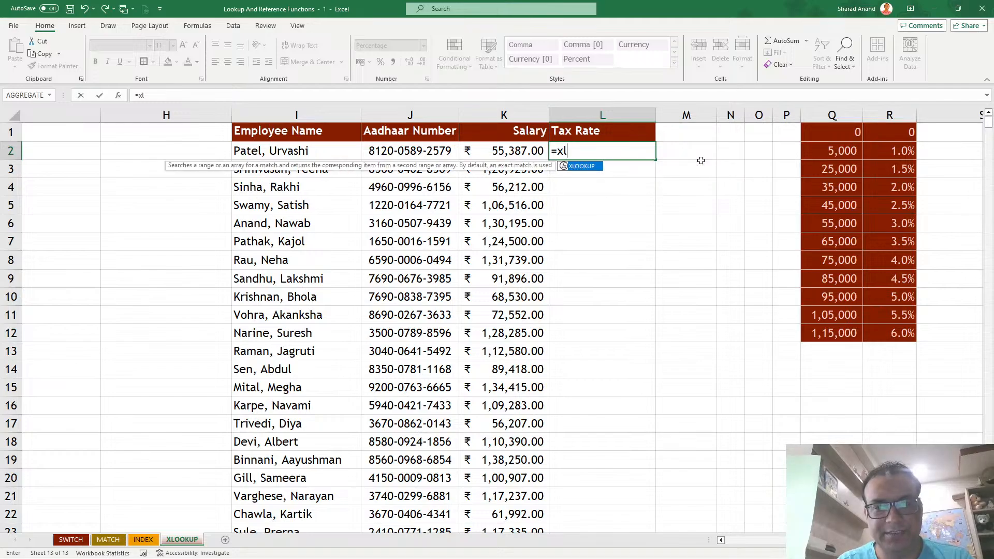
key(Tab)
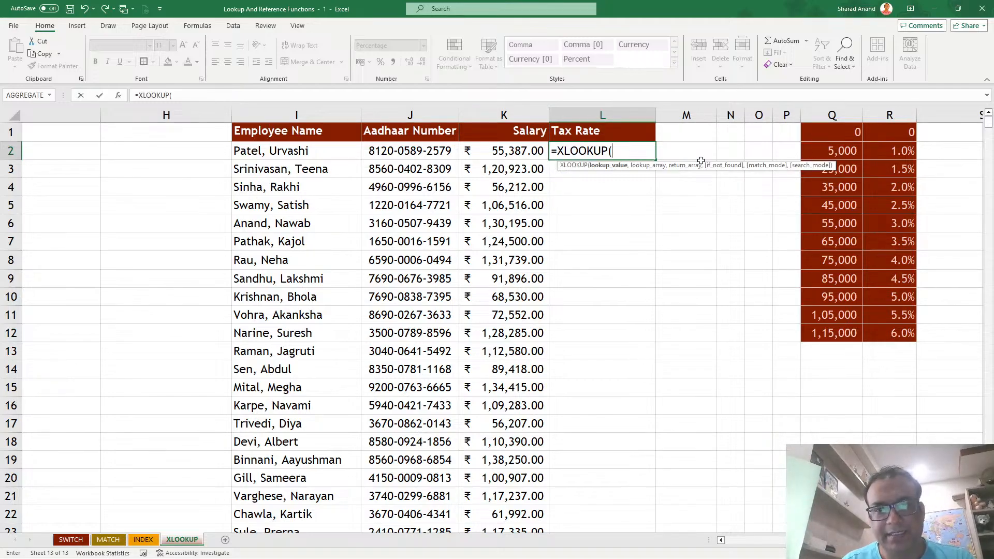
click(516, 148)
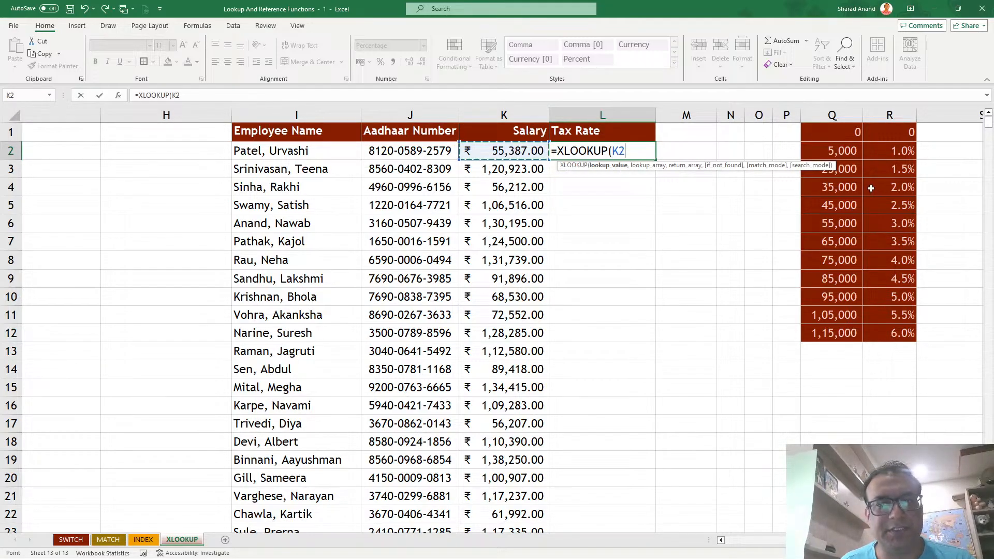
text(,)
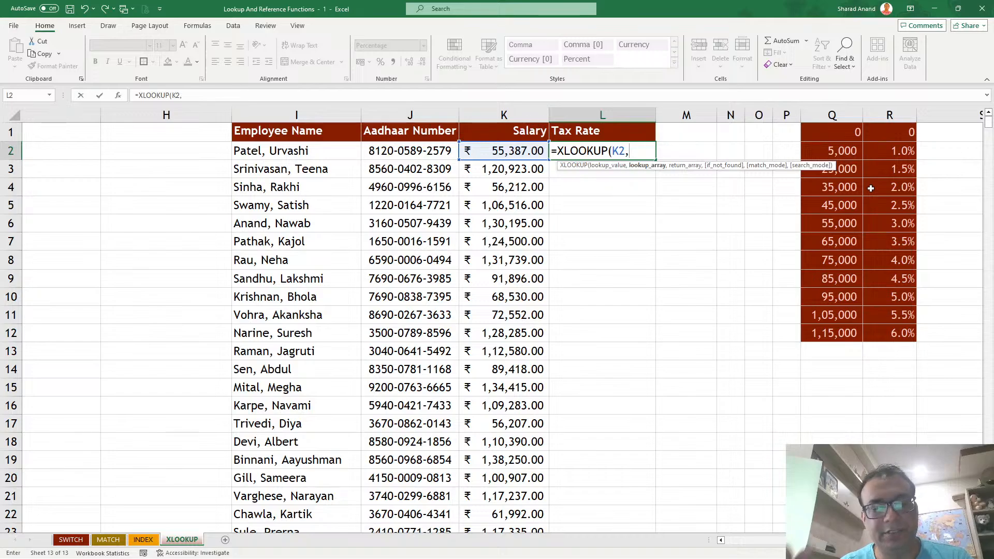
click(834, 115)
text(,)
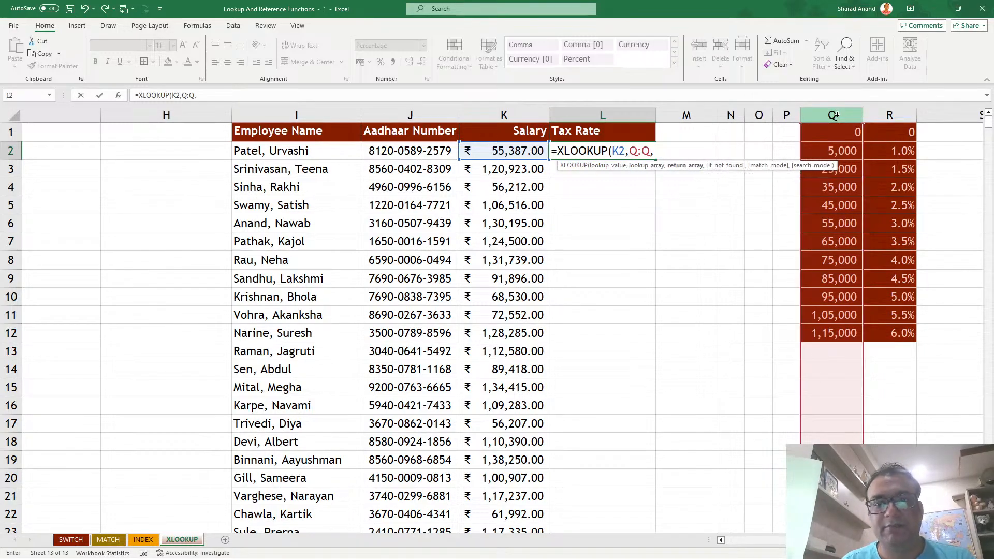
drag(834, 115, 891, 114)
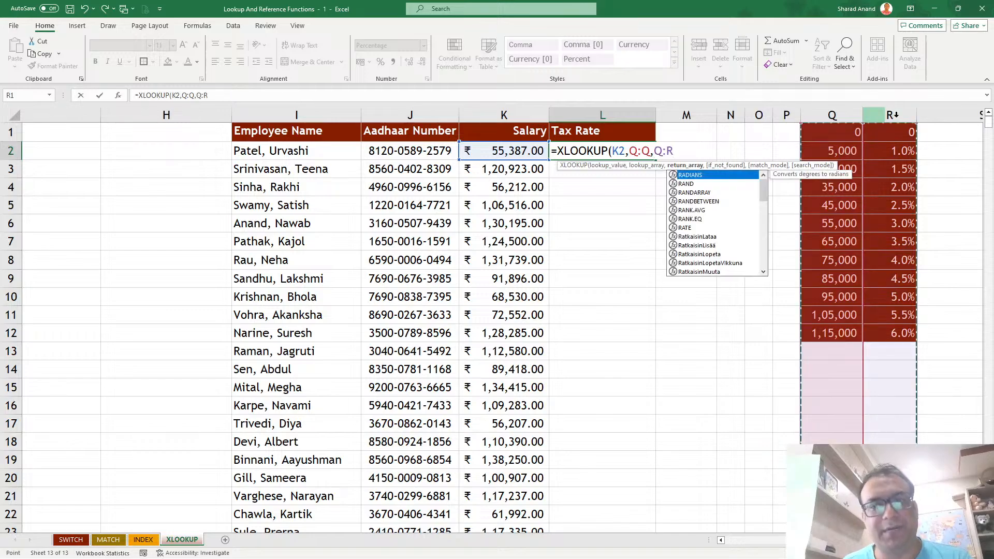
Finish the L2 XLOOKUP with if_not_found left empty and match_mode -1, exact match or next smaller item.
text(,)
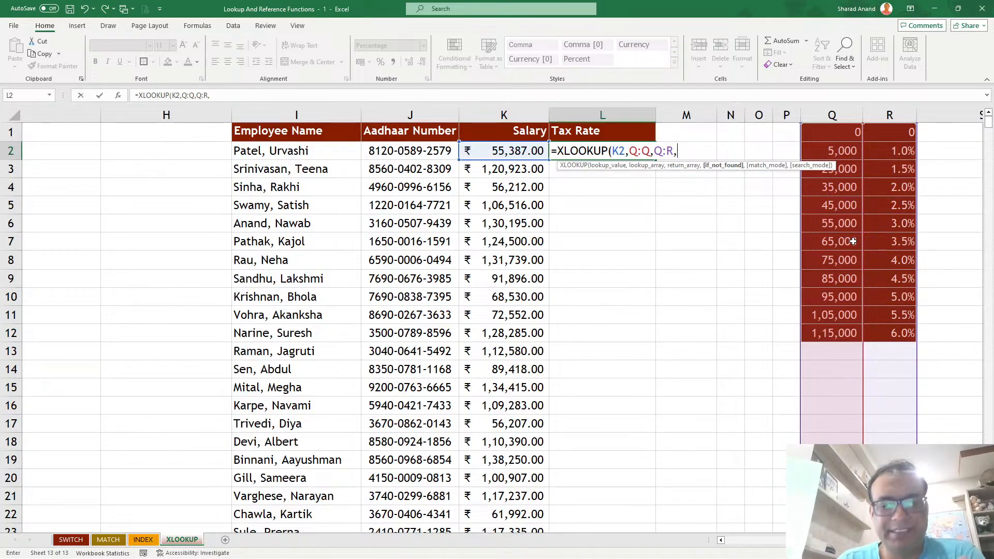
text(,)
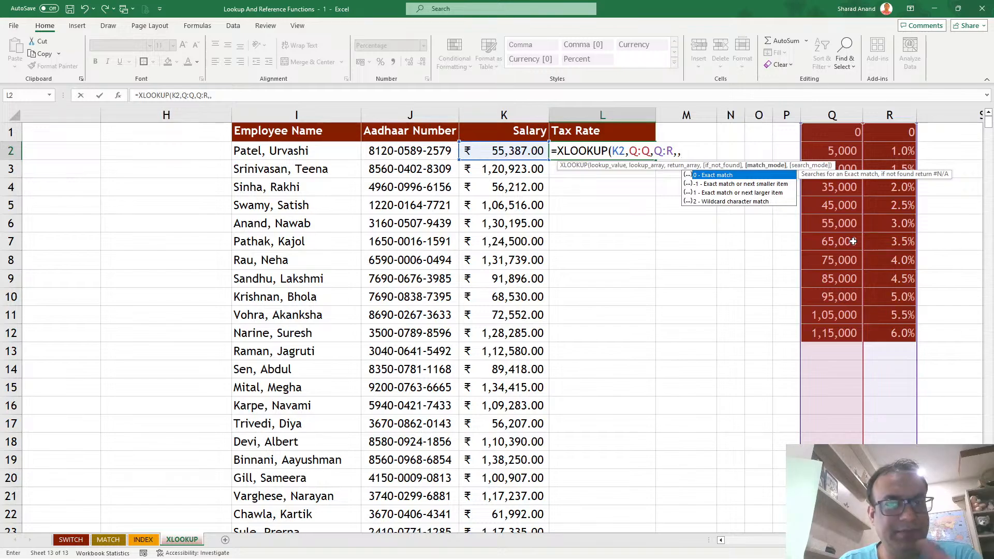
key(Down)
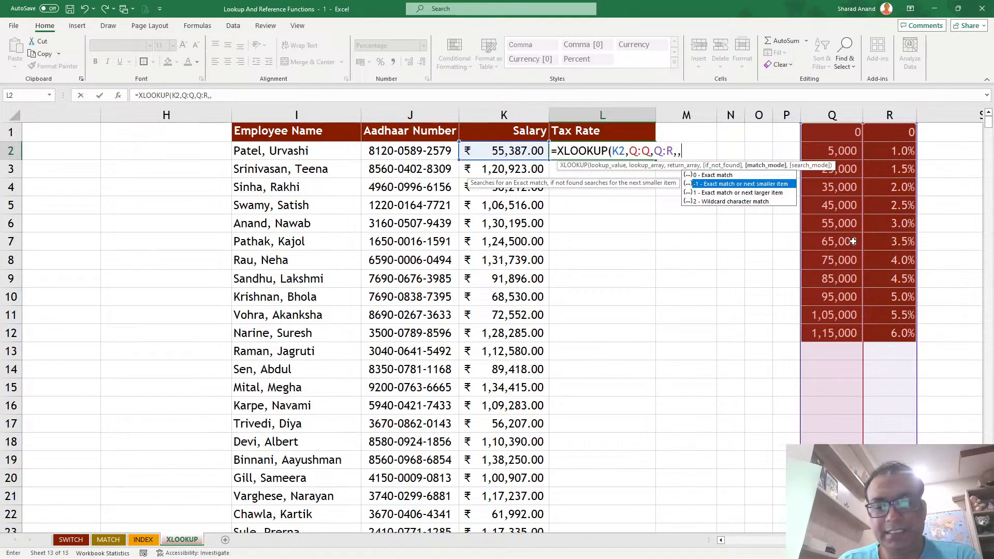
key(Down)
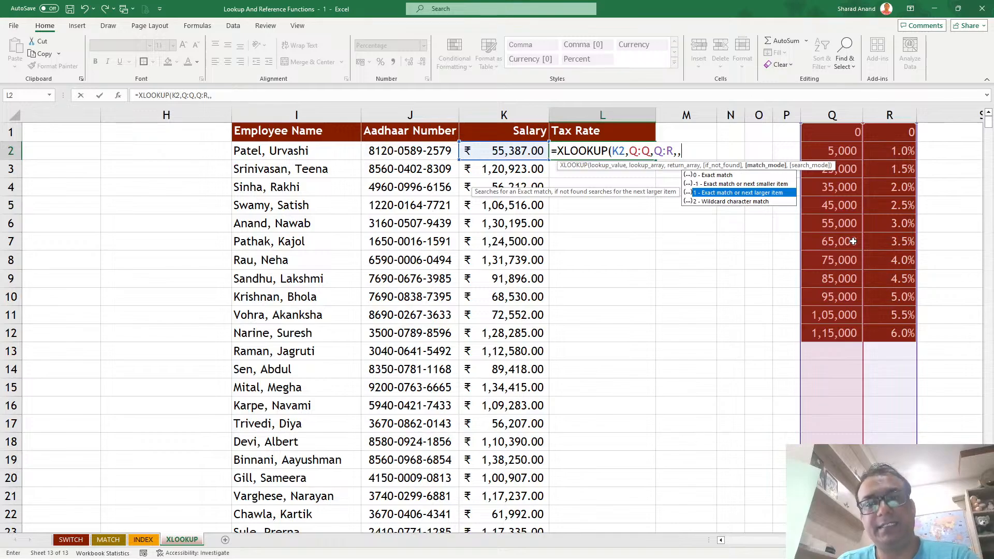
key(Down)
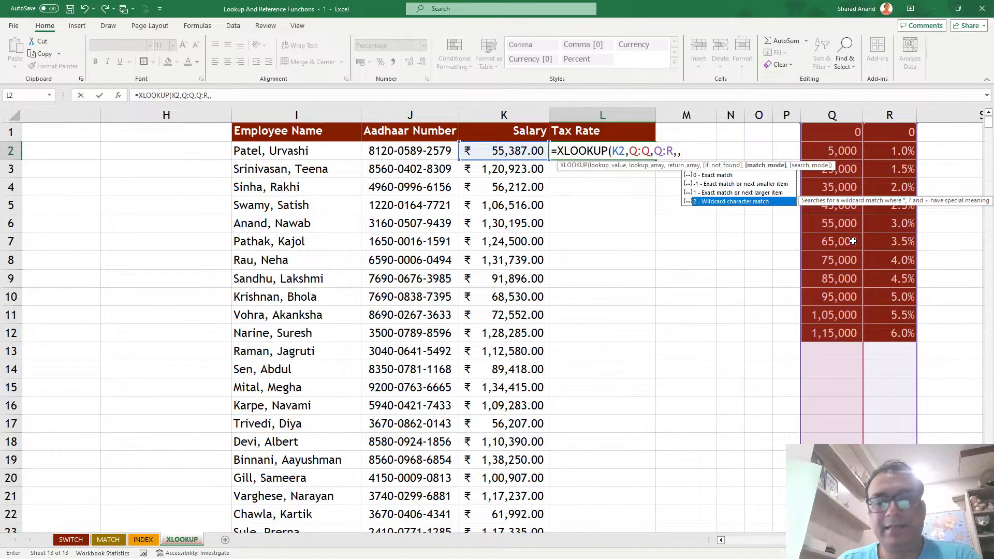
key(Up)
key(Up)
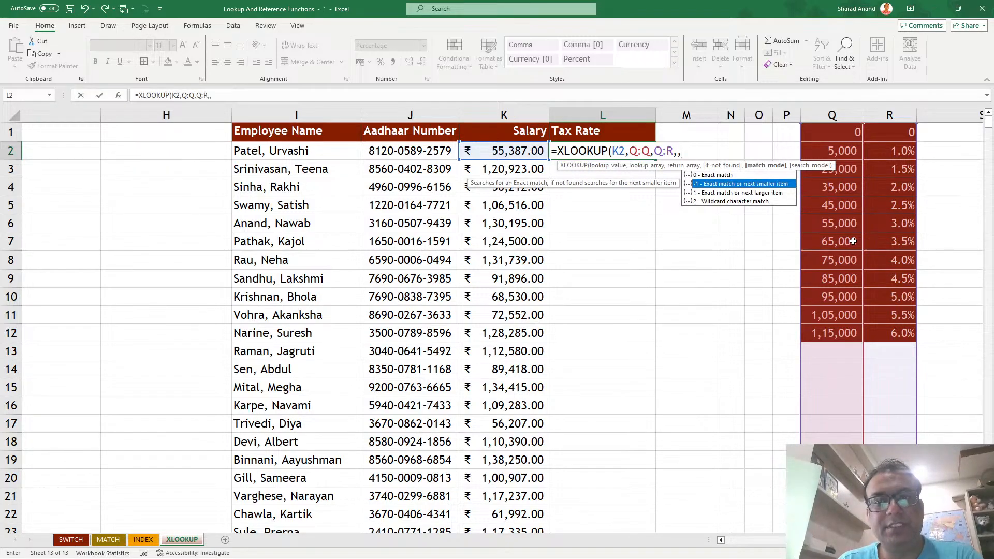
key(Tab)
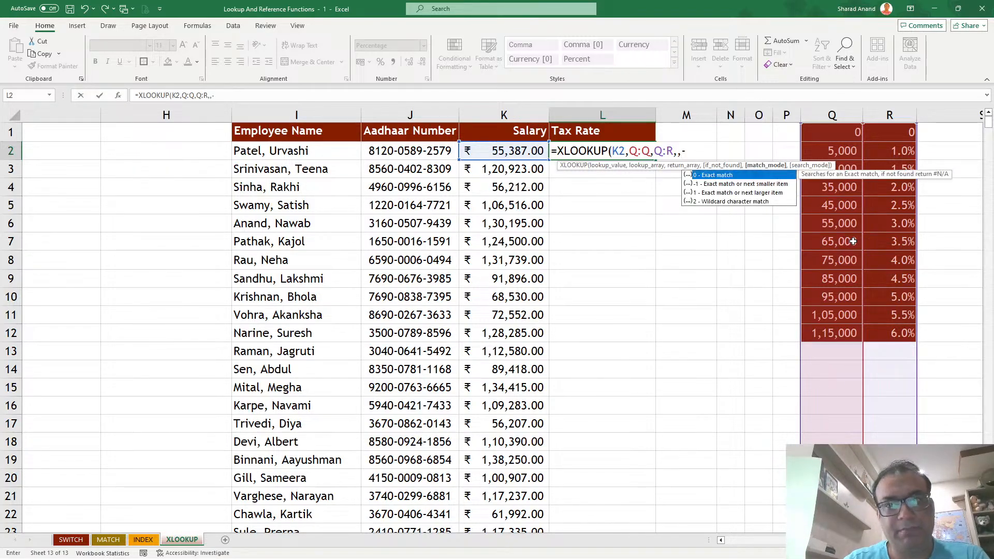
text())
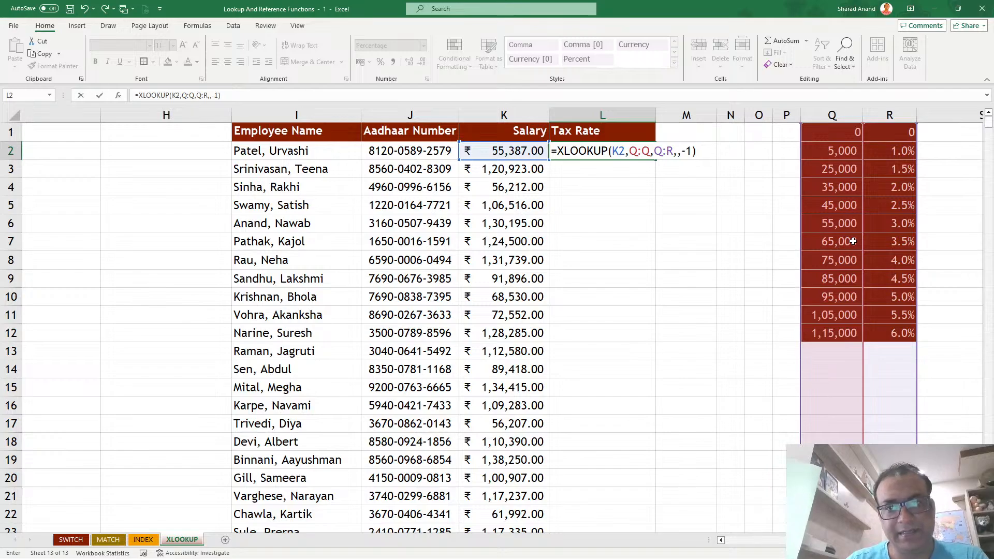
key(Return)
Format the XLOOKUP result in L2 with the comma number style.
click(611, 150)
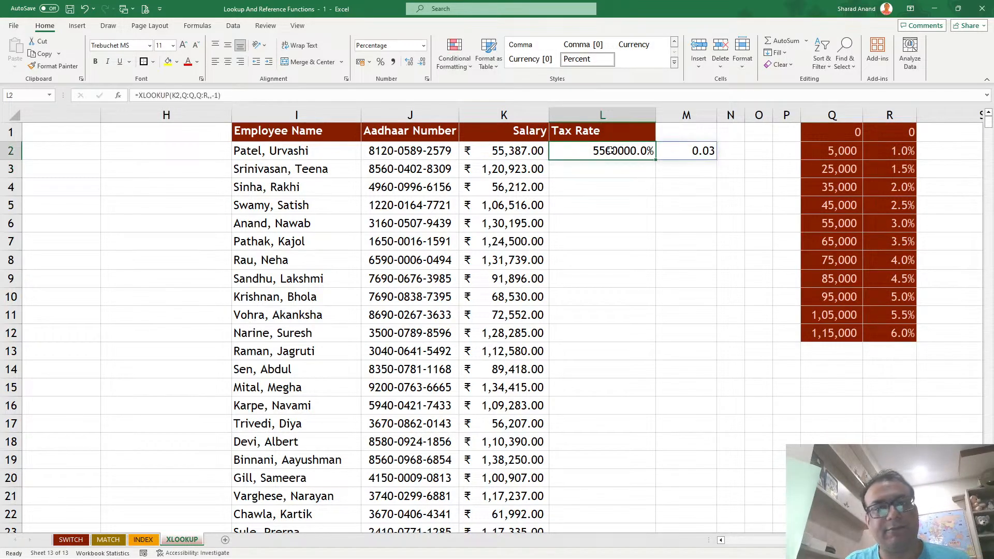
click(381, 62)
click(395, 62)
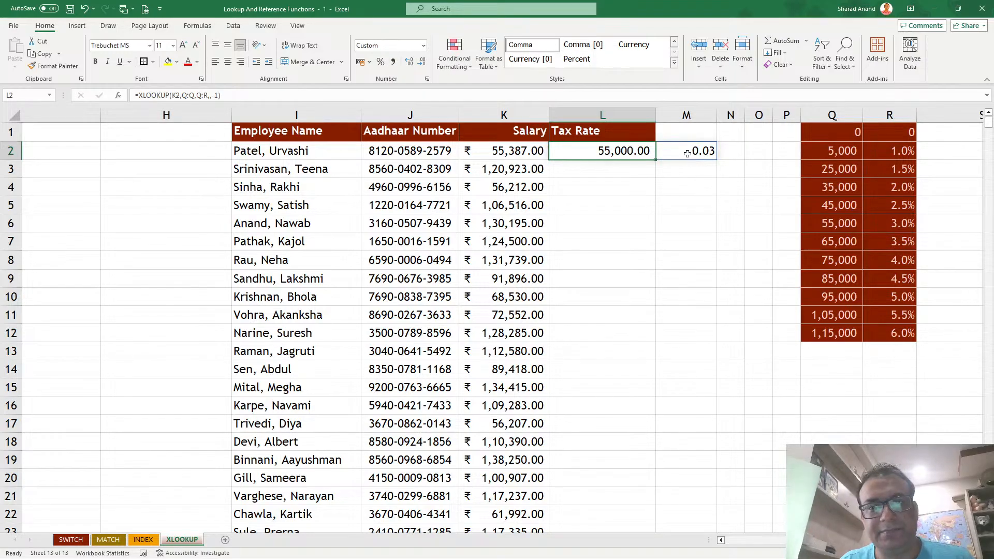
Format the spilled tax rate in M2 as a percentage with one decimal place.
double_click(628, 151)
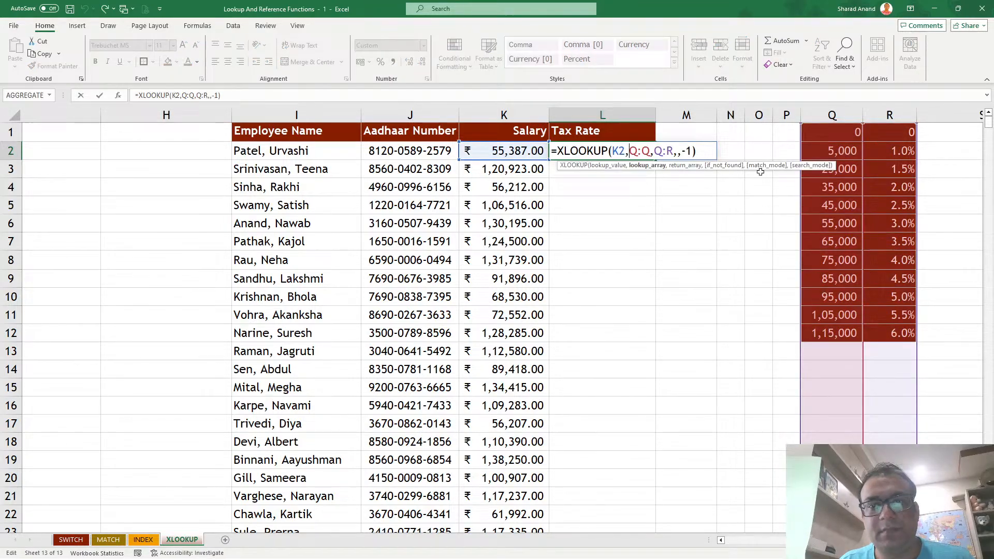
click(694, 150)
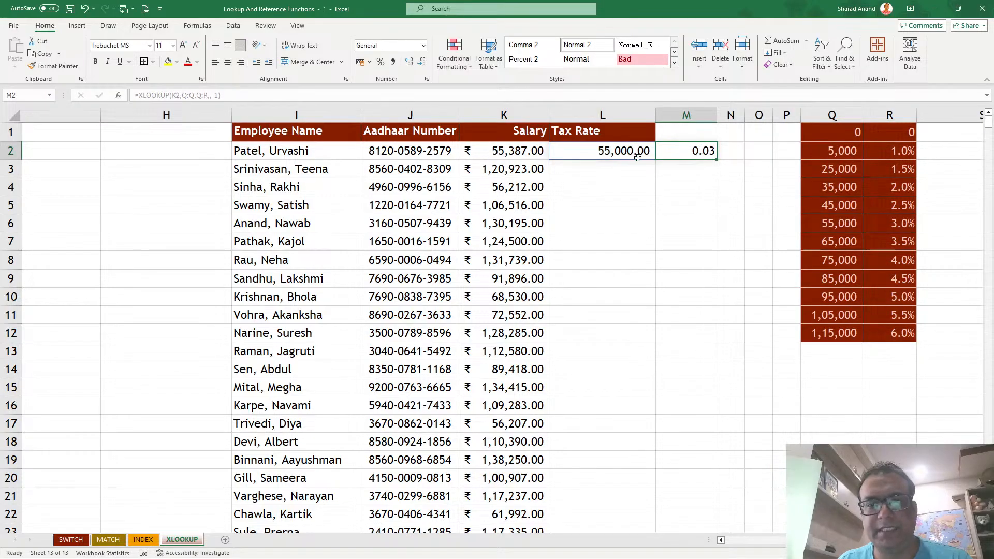
double_click(617, 155)
key(Escape)
click(698, 154)
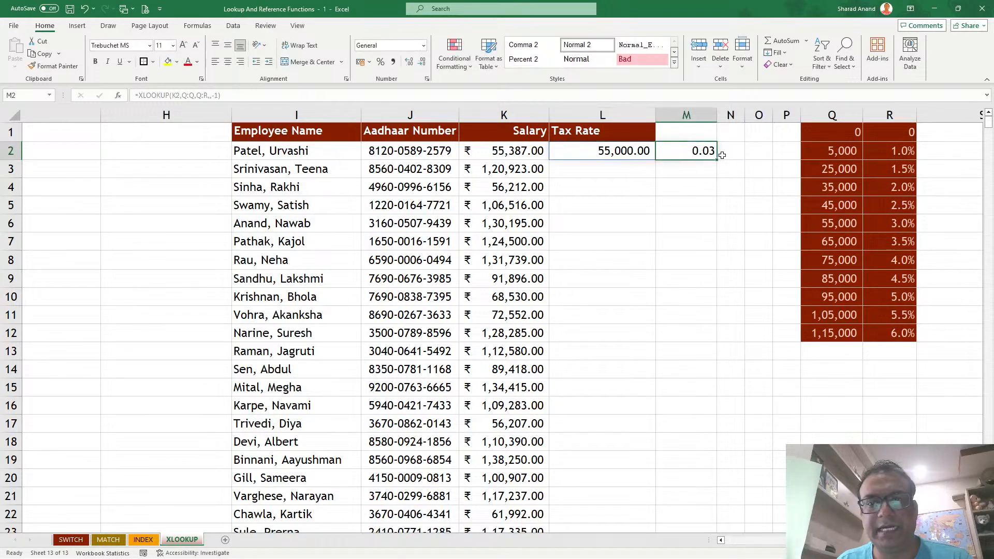
click(381, 63)
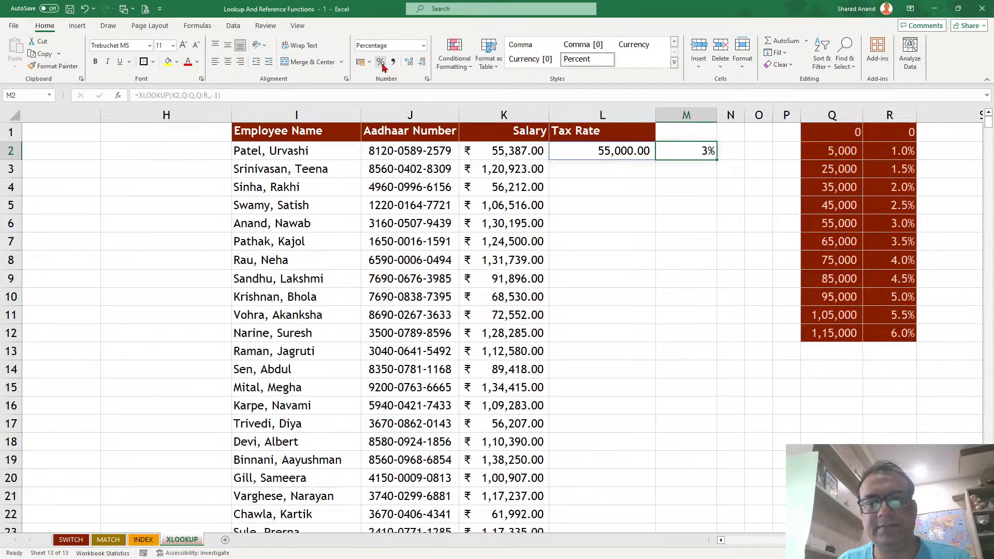
click(409, 62)
click(409, 62)
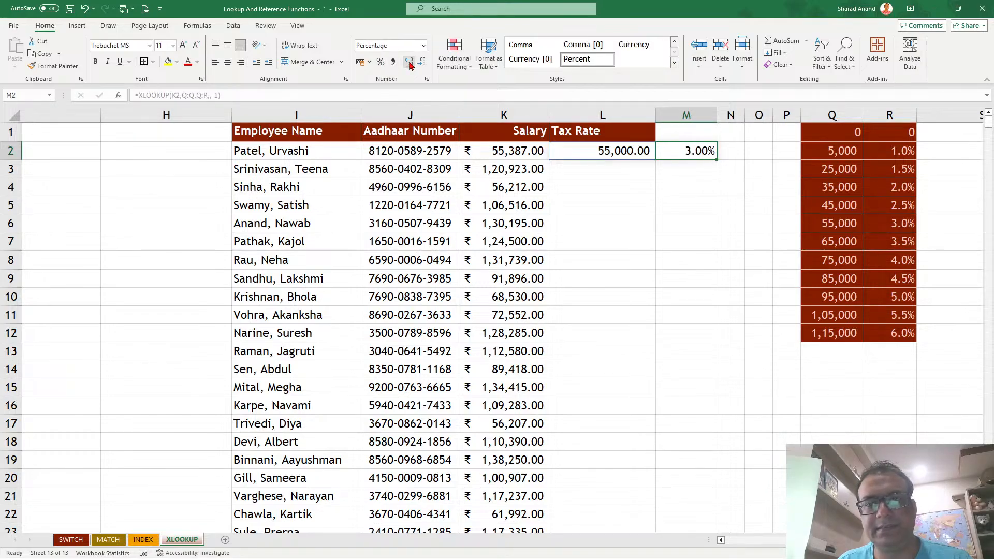
click(423, 62)
Examine how the L2 formula's two-column return array Q:R spills across L2 and M2.
click(632, 151)
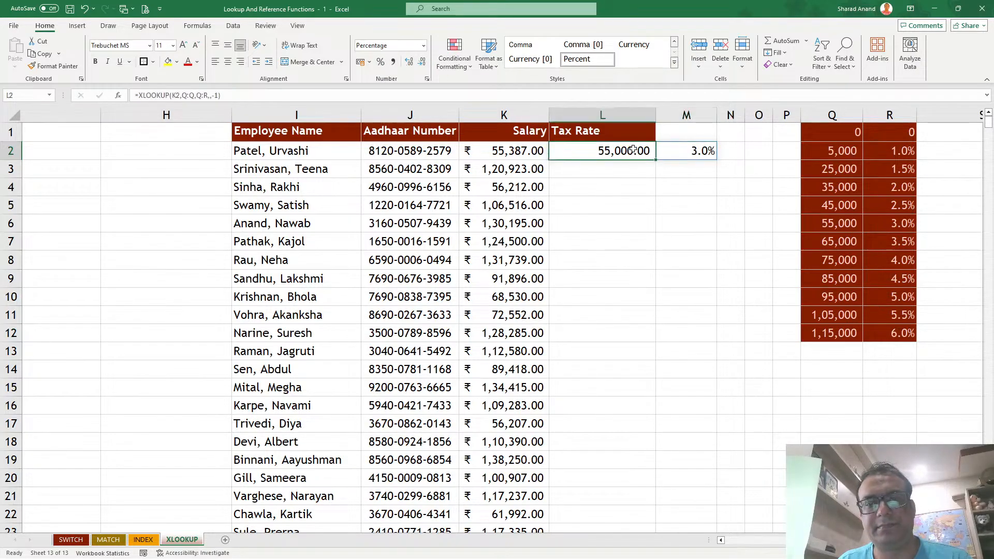
double_click(632, 150)
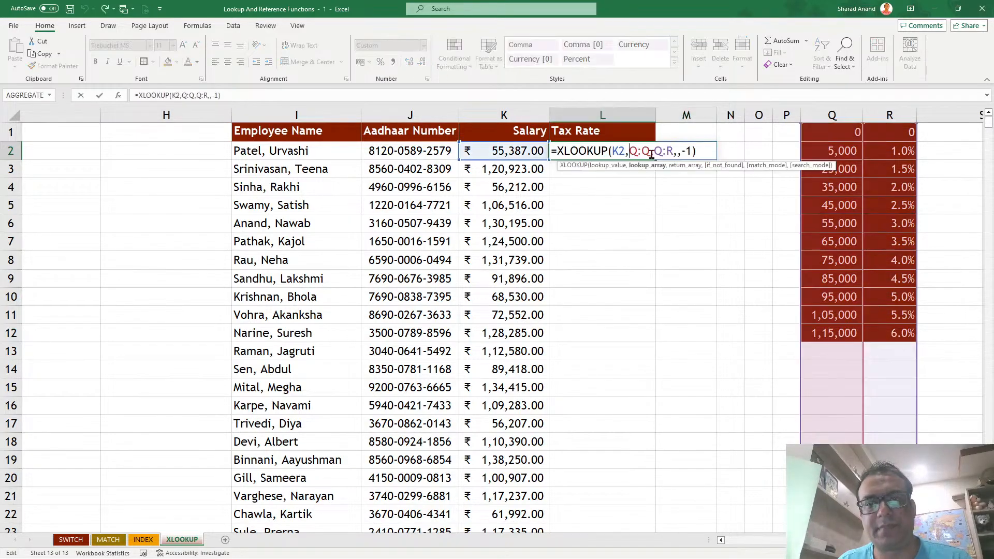
click(694, 151)
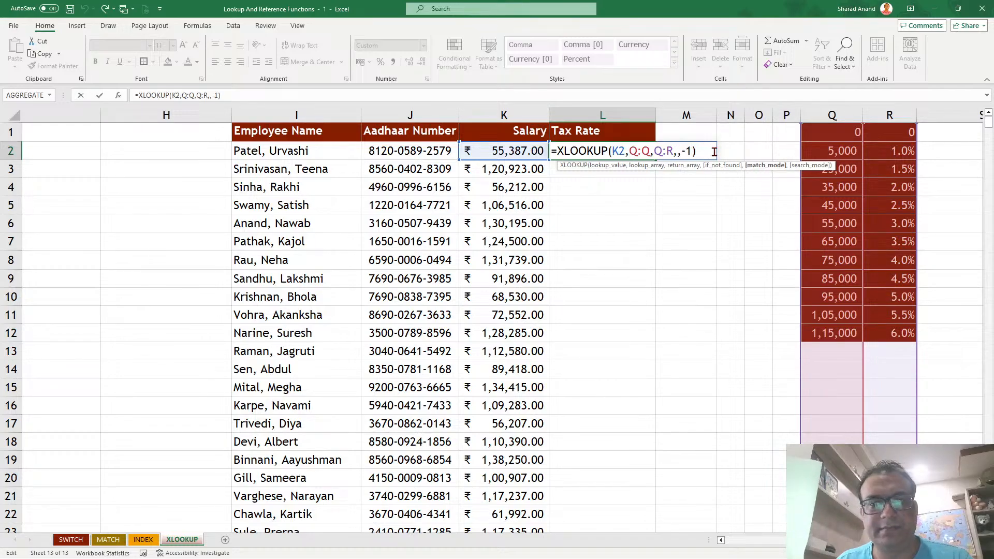
key(ctrl+Return)
key(shift+Right)
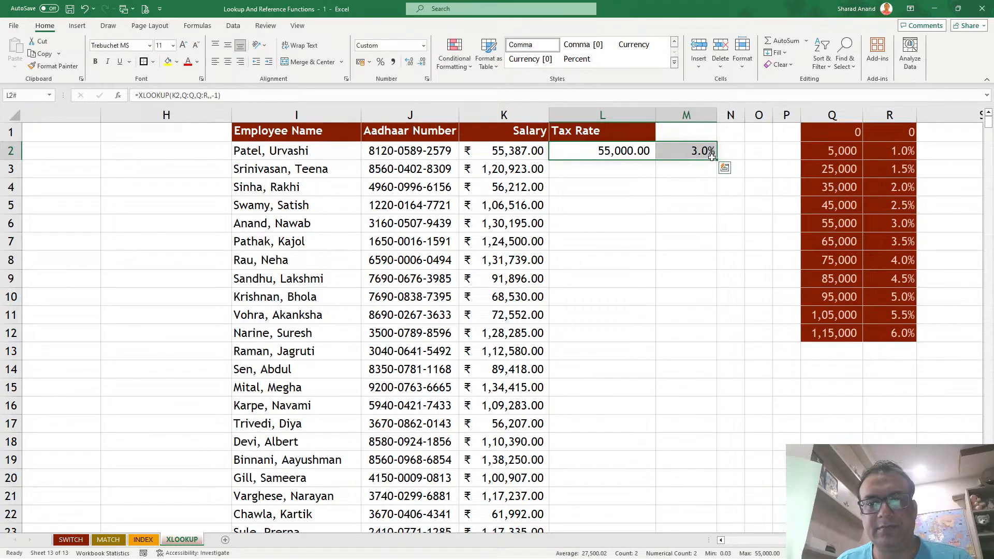
click(682, 152)
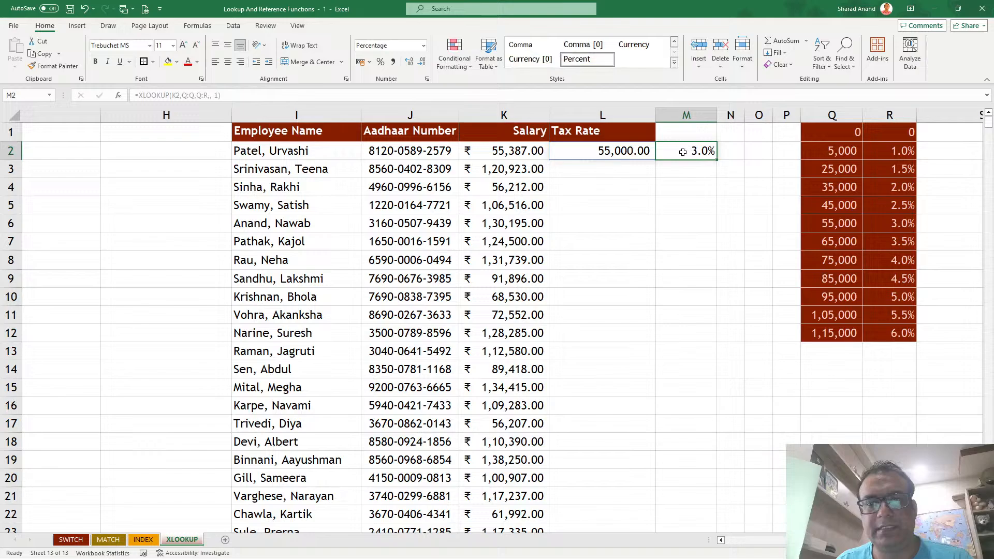
click(631, 153)
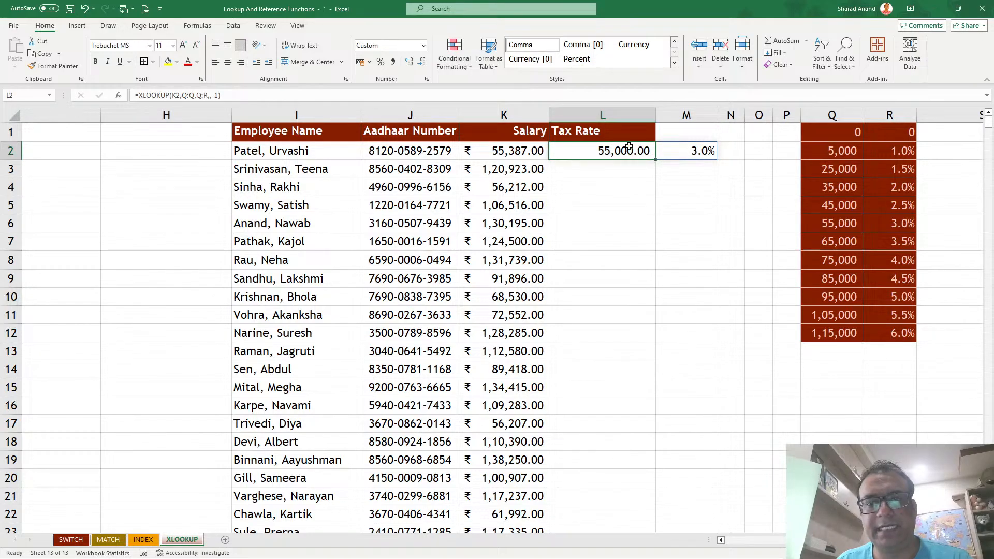
Fill the XLOOKUP formula from L2 down to row 99, covering columns L and M.
drag(660, 146, 715, 475)
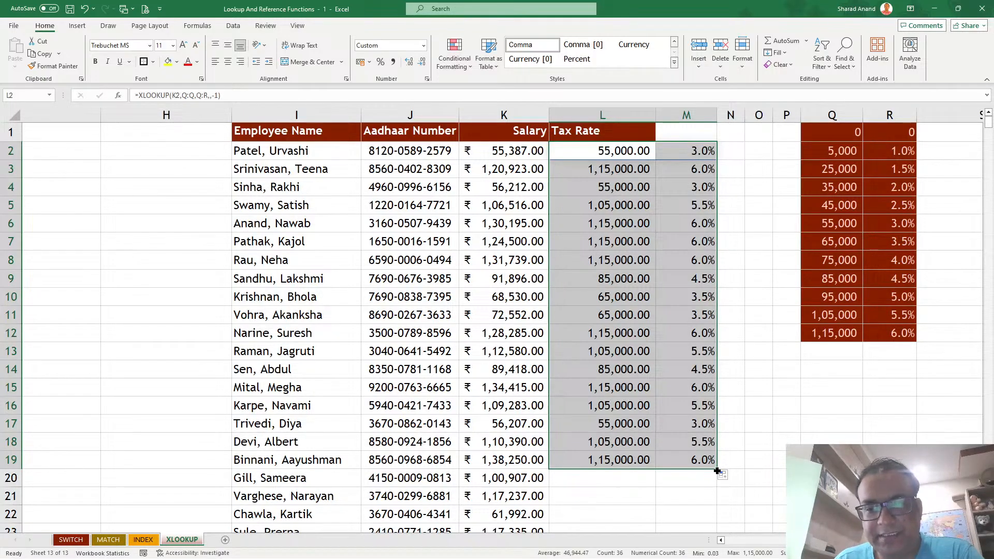
mouse_move(717, 470)
mouse_down()
mouse_move(719, 522)
mouse_move(719, 455)
mouse_up()
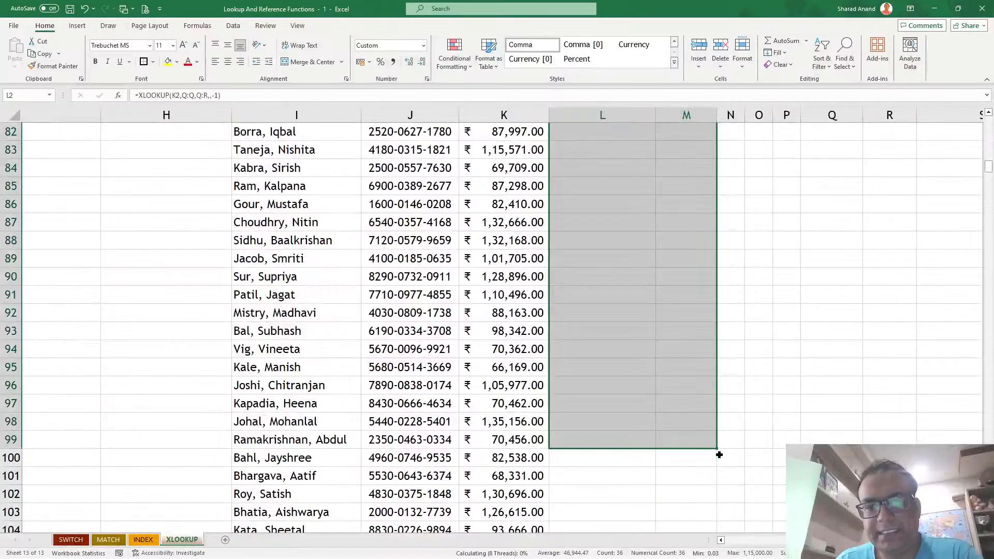
scroll(719, 455, up, 20)
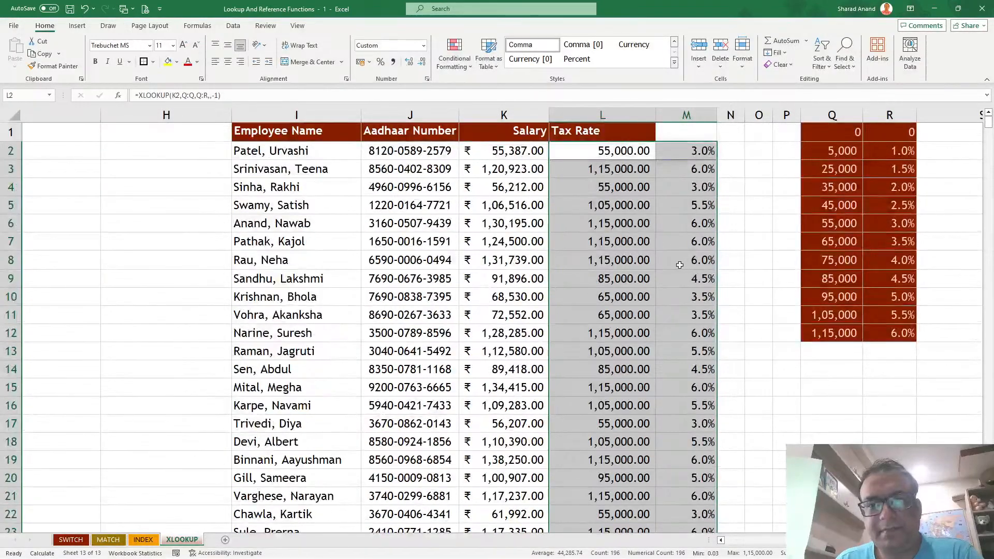
click(679, 263)
Change the match_mode of the L2 XLOOKUP to 1, exact match or next larger item.
double_click(679, 151)
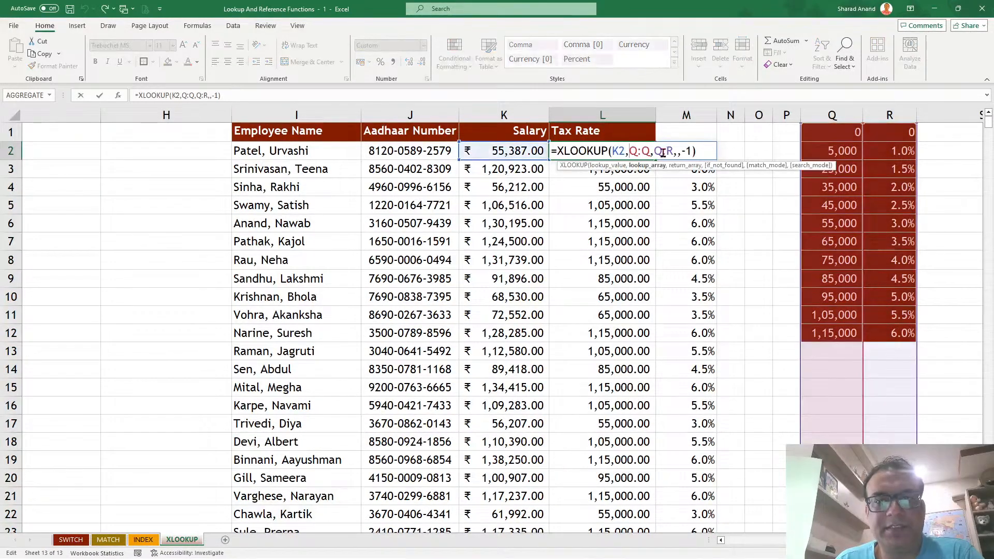
click(684, 151)
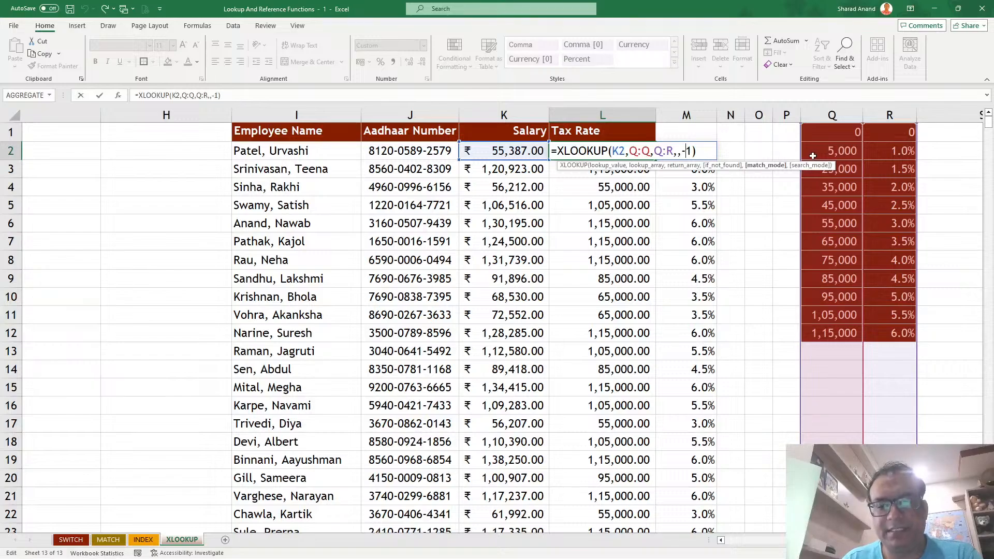
key(BackSpace)
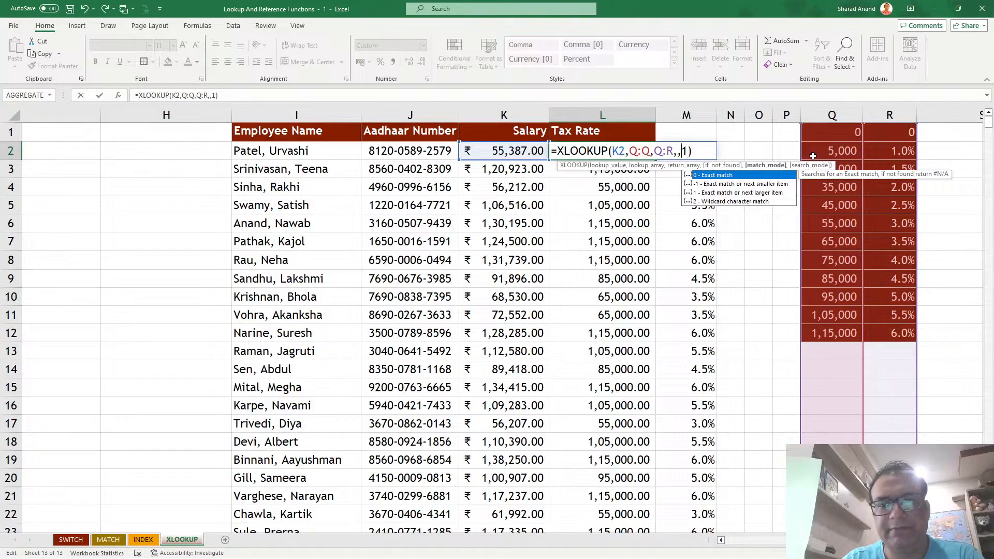
key(Return)
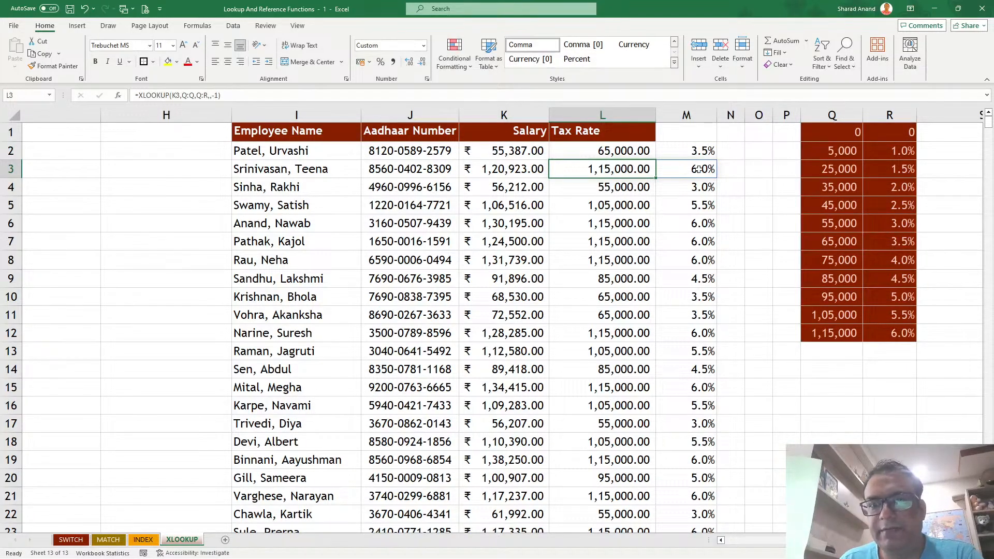
Try filling the next-larger-item formula down to row 20, undo it, and fill it down to row 18 instead.
click(625, 151)
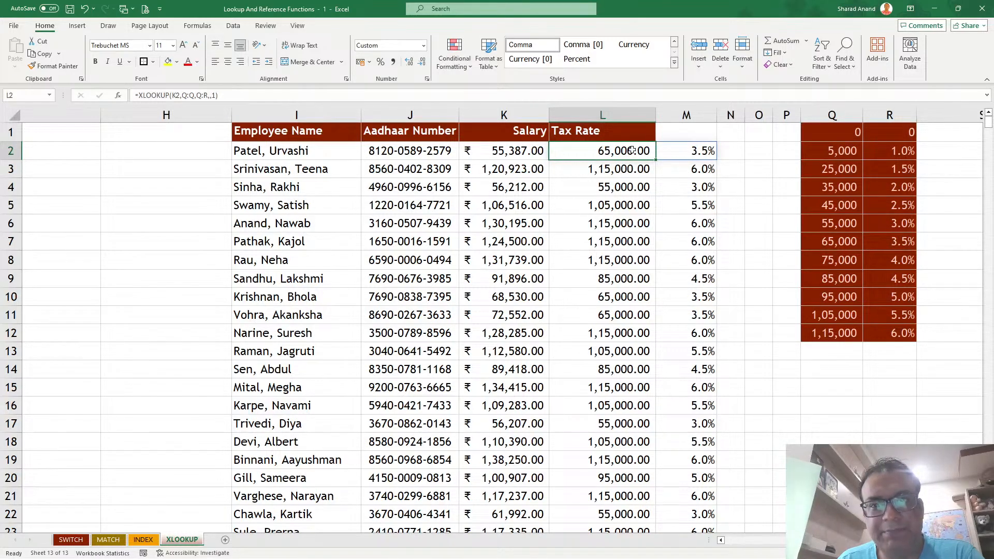
drag(655, 160, 660, 483)
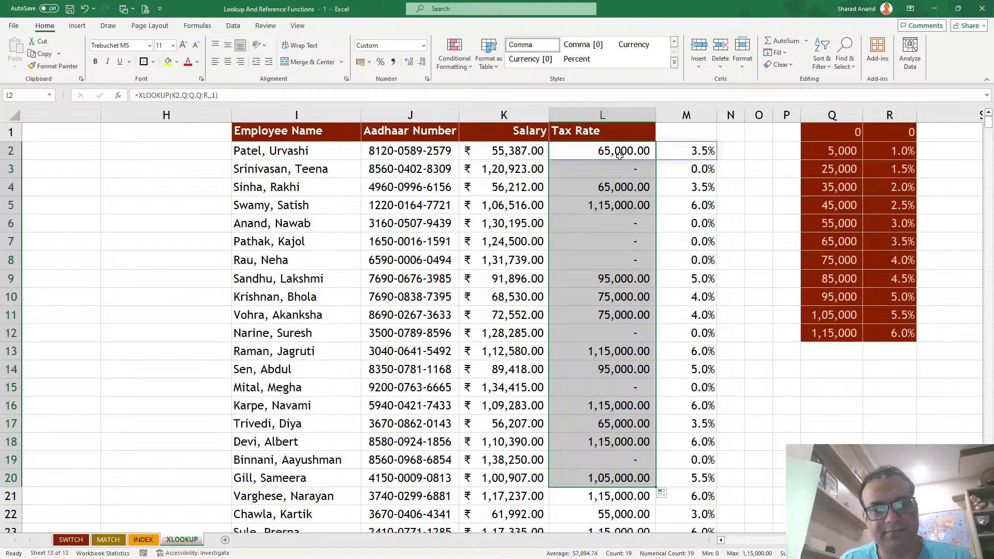
key(ctrl+z)
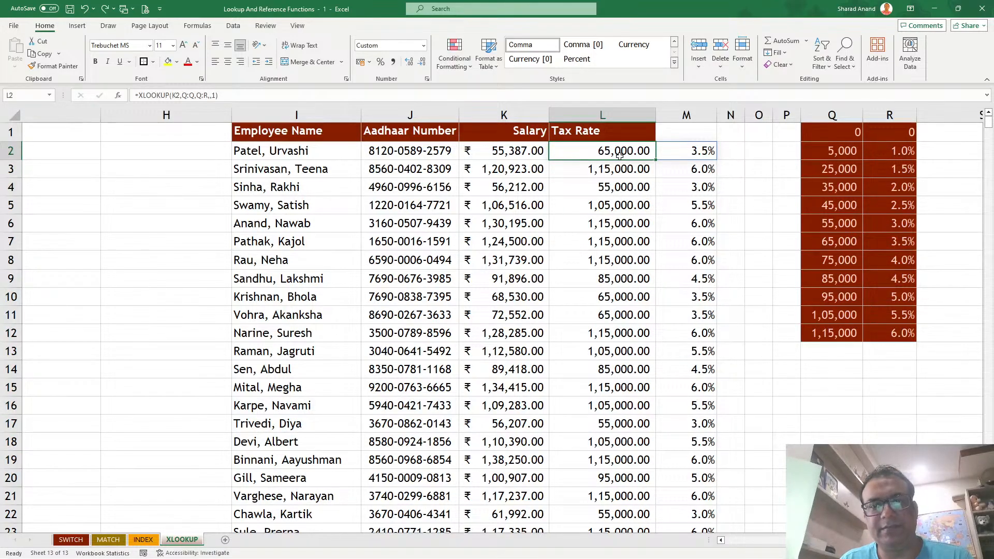
drag(619, 156, 717, 453)
Set the L2 XLOOKUP's match_mode back to -1 and fill the formula down to row 18.
click(642, 156)
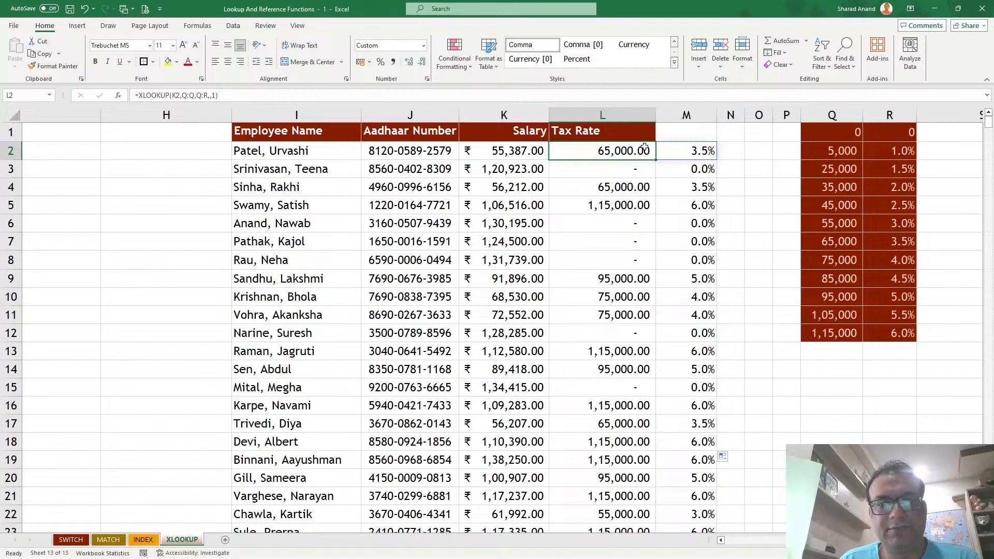
double_click(644, 149)
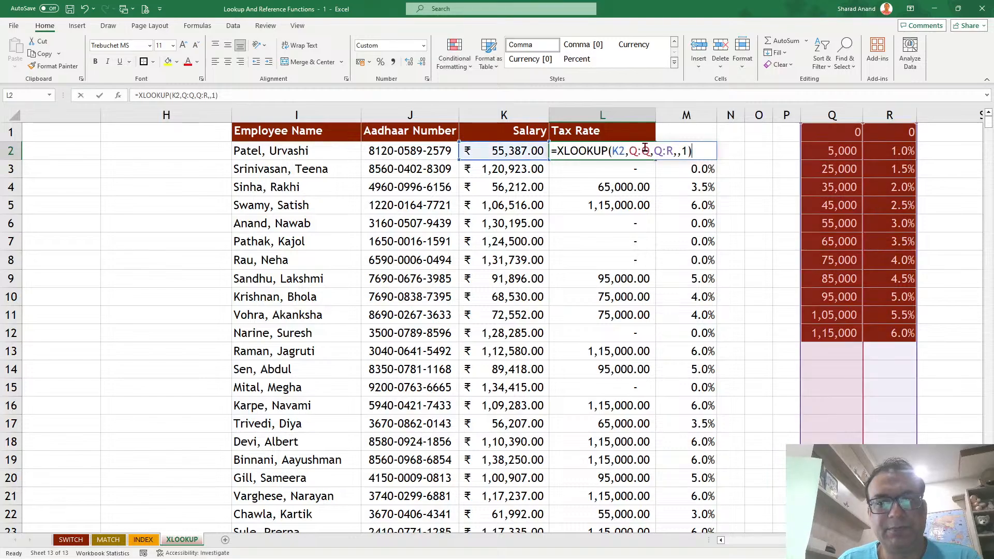
click(685, 150)
text(-)
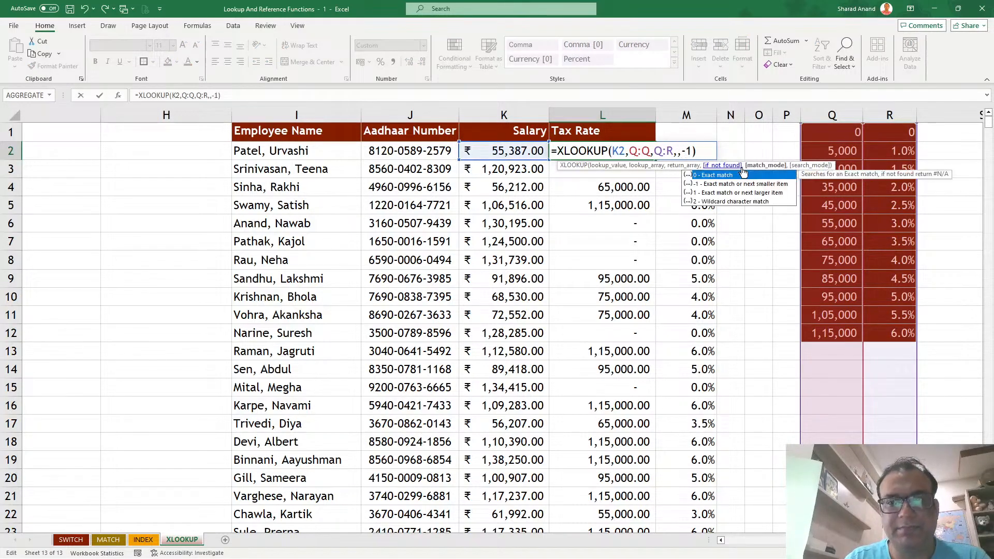
key(Return)
click(631, 157)
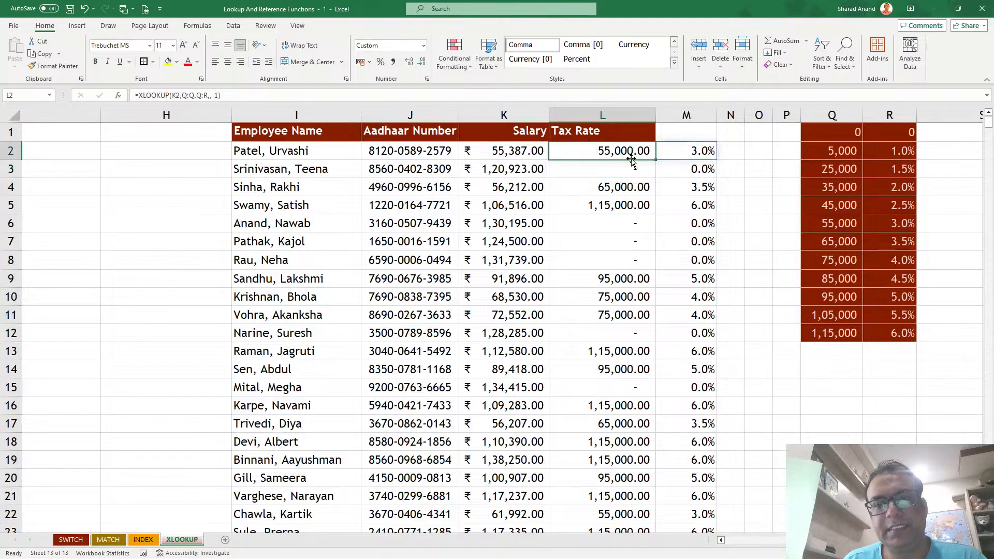
drag(655, 159, 618, 448)
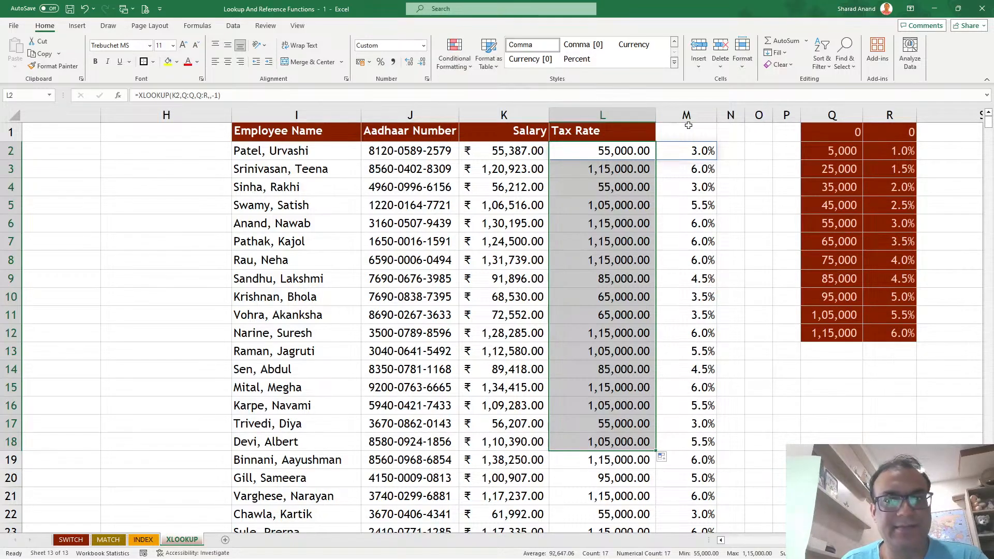
click(689, 209)
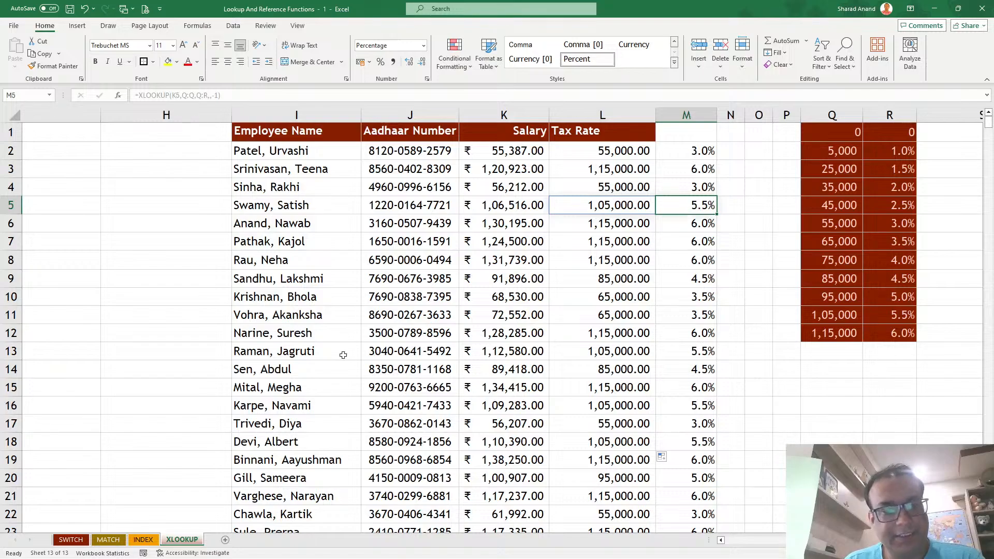
Review the rating score table and RateTable at the start of the XLOOKUP sheet at a smaller zoom.
drag(831, 540, 725, 553)
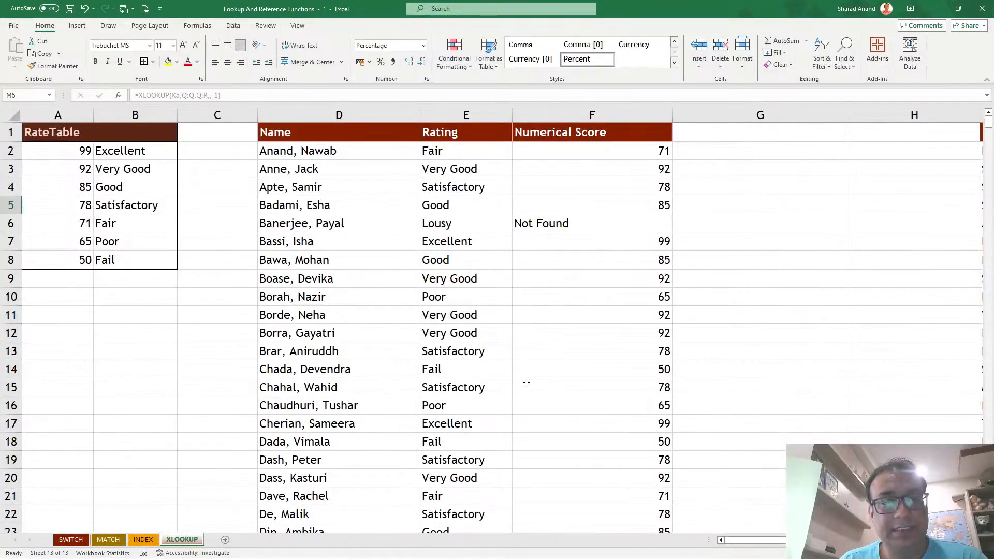
ctrl+scroll(514, 363, down, 1)
ctrl+scroll(514, 363, down, 1)
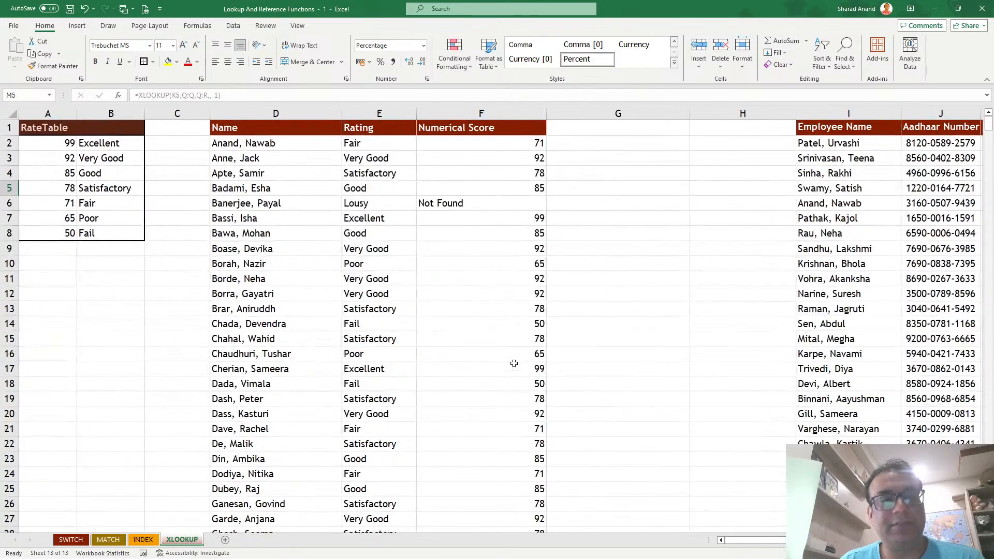